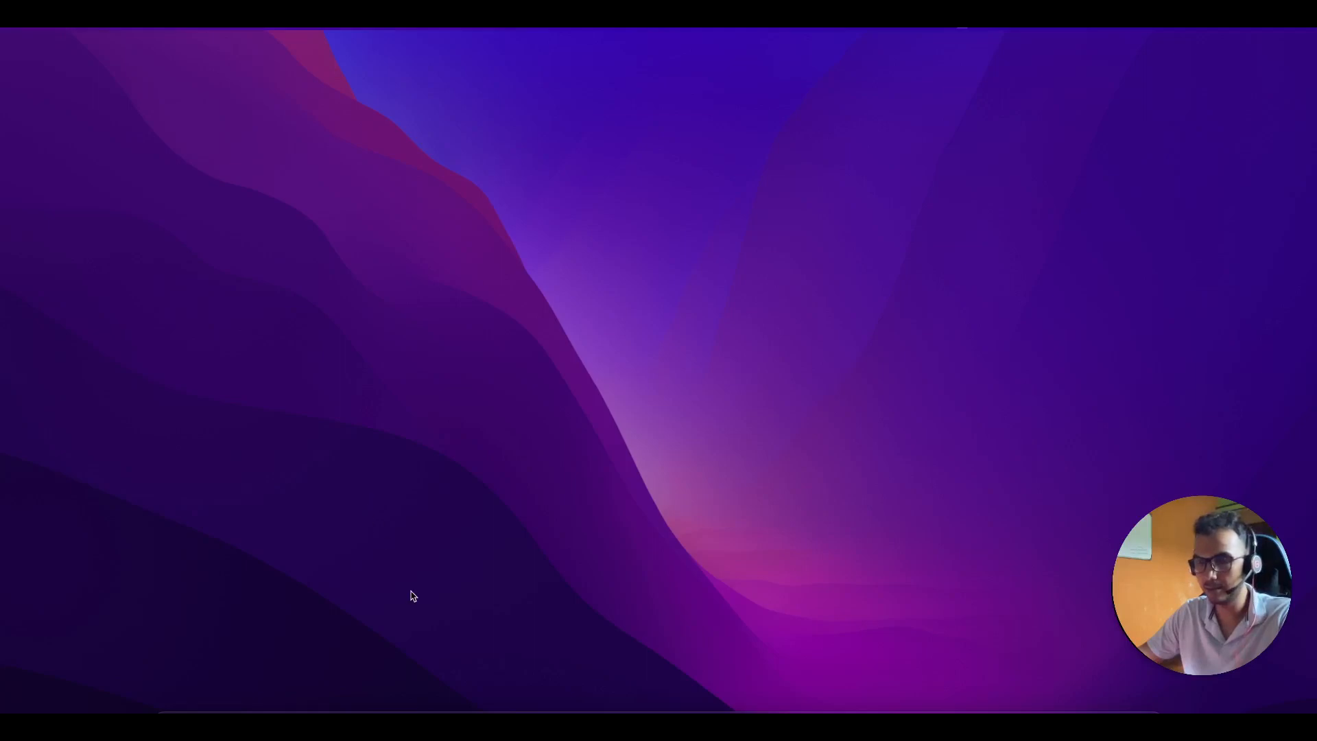
Step: Launch Firefox on the novoresume.com homepage with the account already signed in
left_click(692, 717)
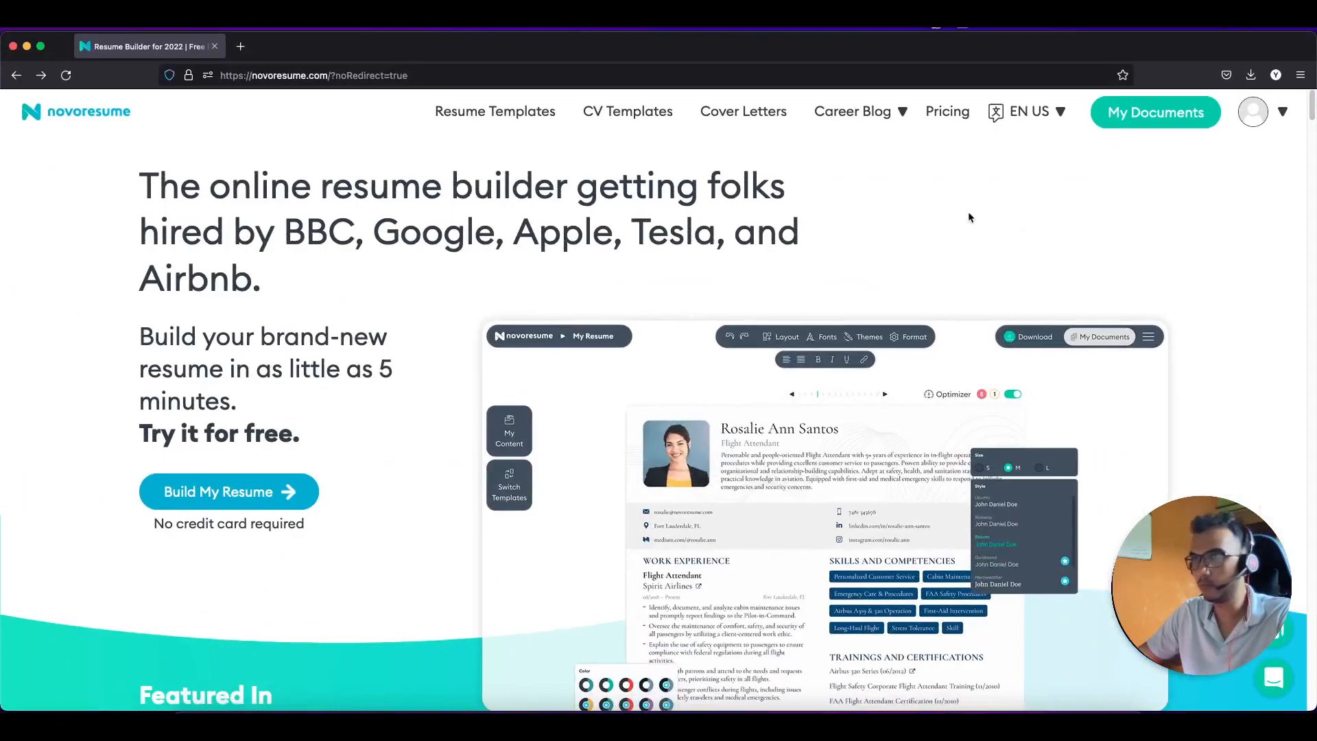
scroll(325, 449, "down", 1)
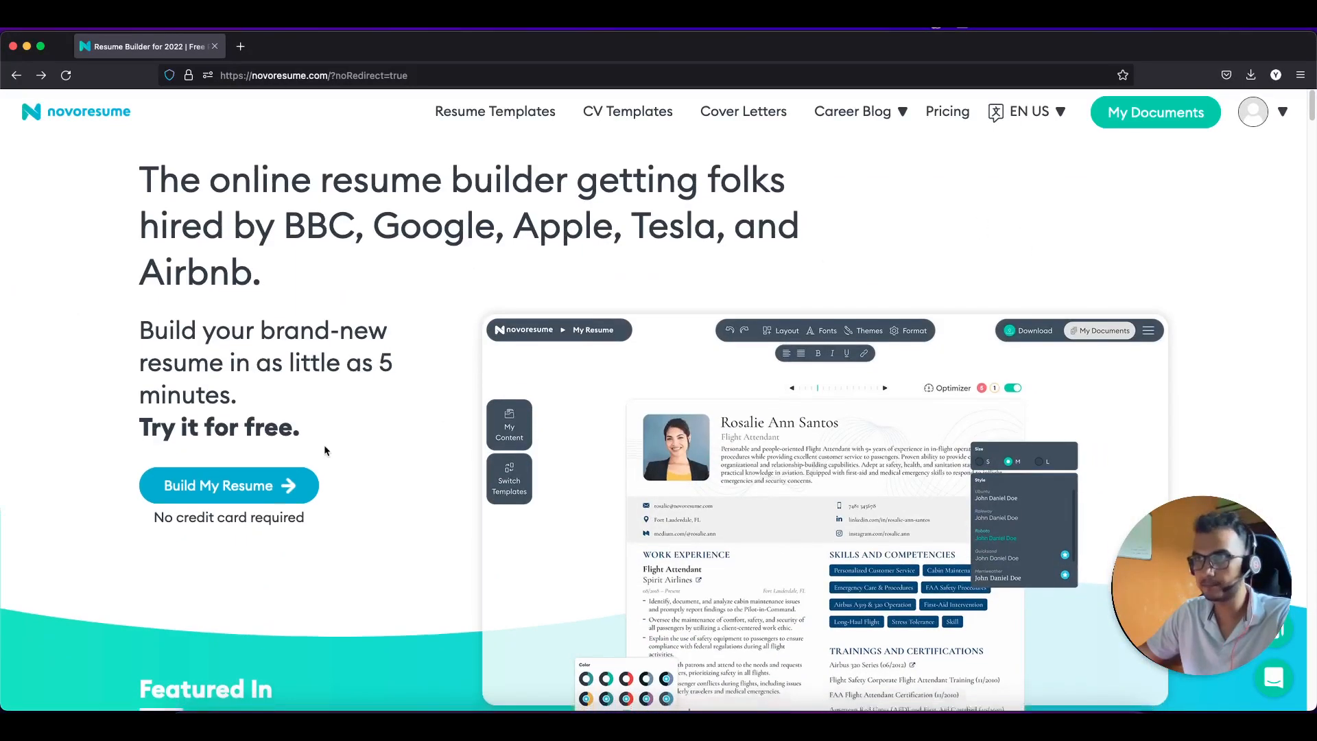
scroll(325, 449, "up", 1)
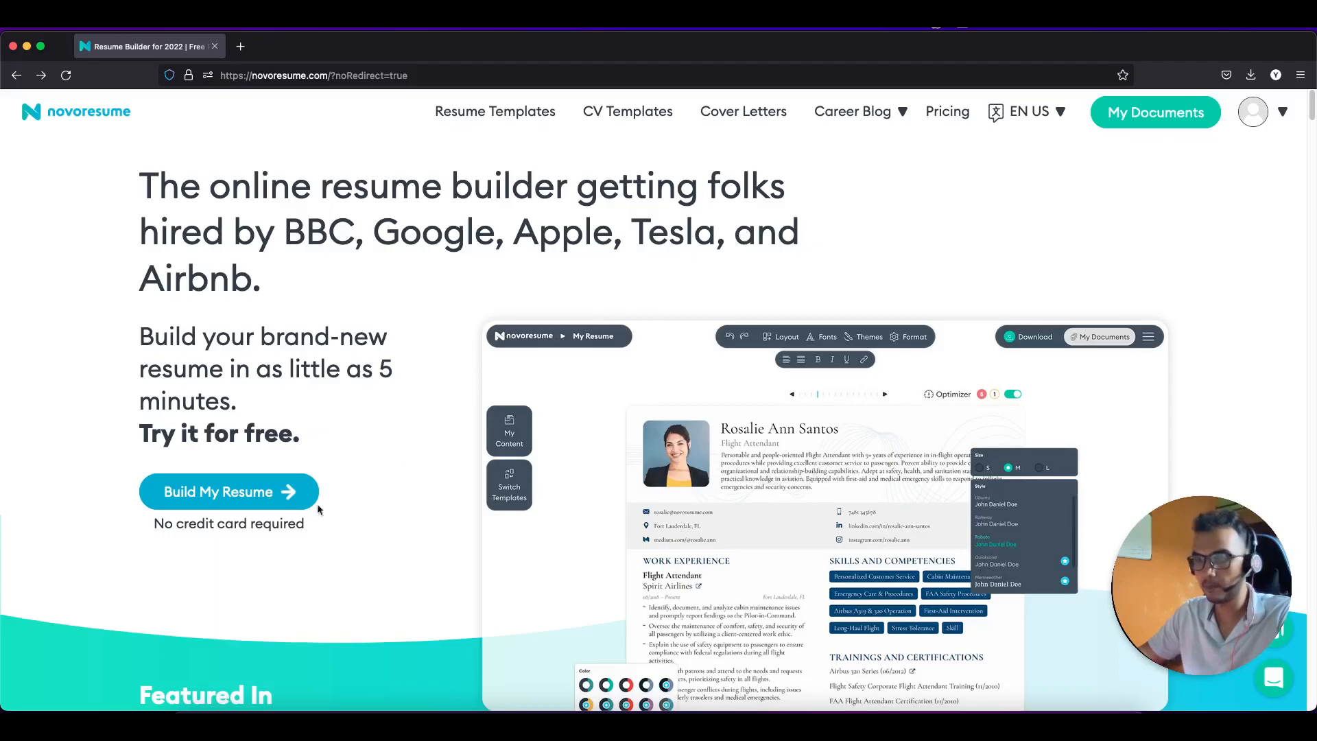
Step: Start Build My Resume and open the existing My Resume card in the editor
left_click(277, 500)
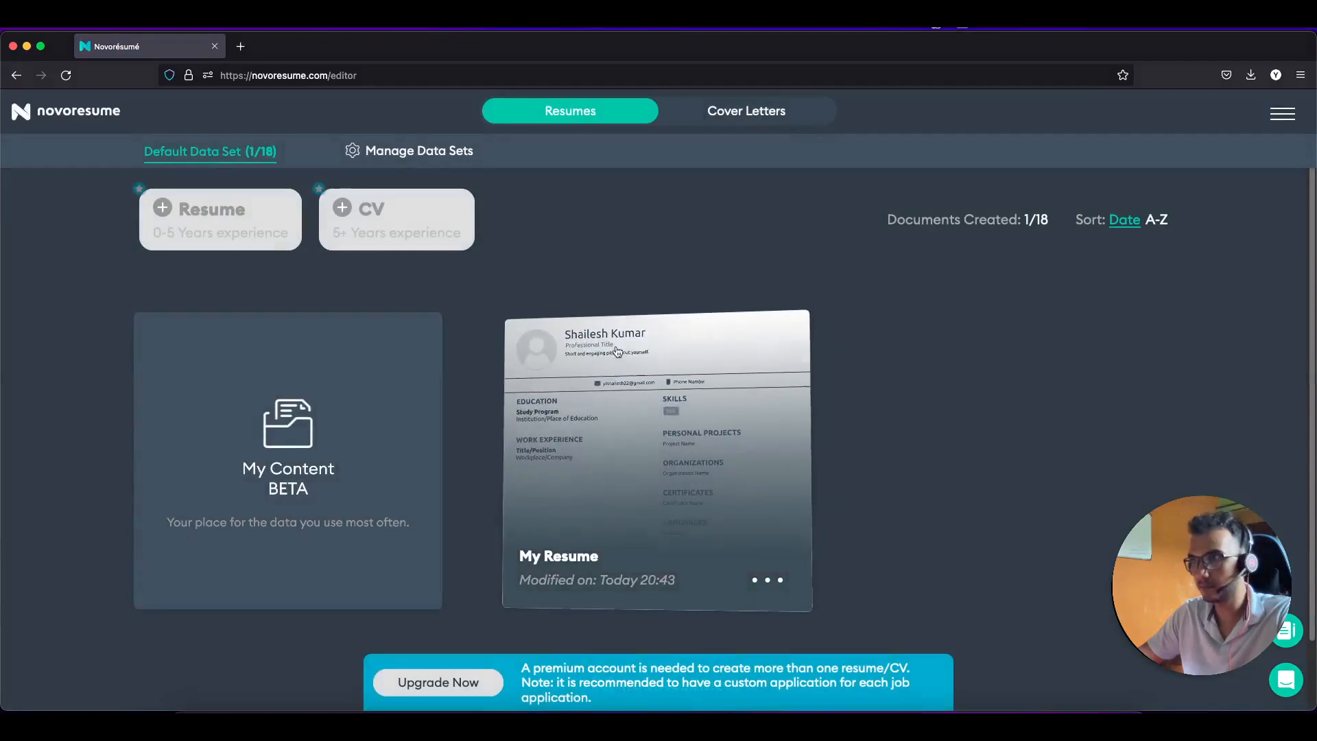
left_click(655, 496)
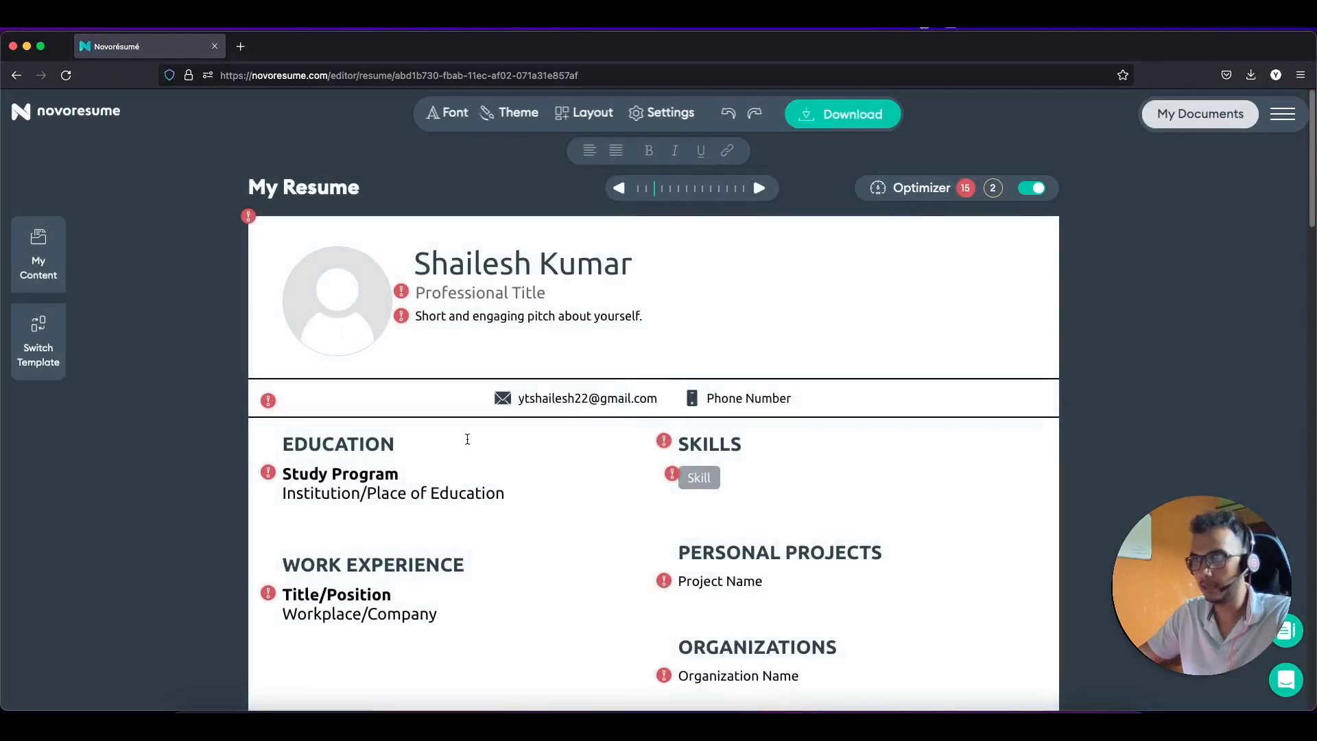
scroll(498, 422, "down", 1)
scroll(499, 422, "down", 10)
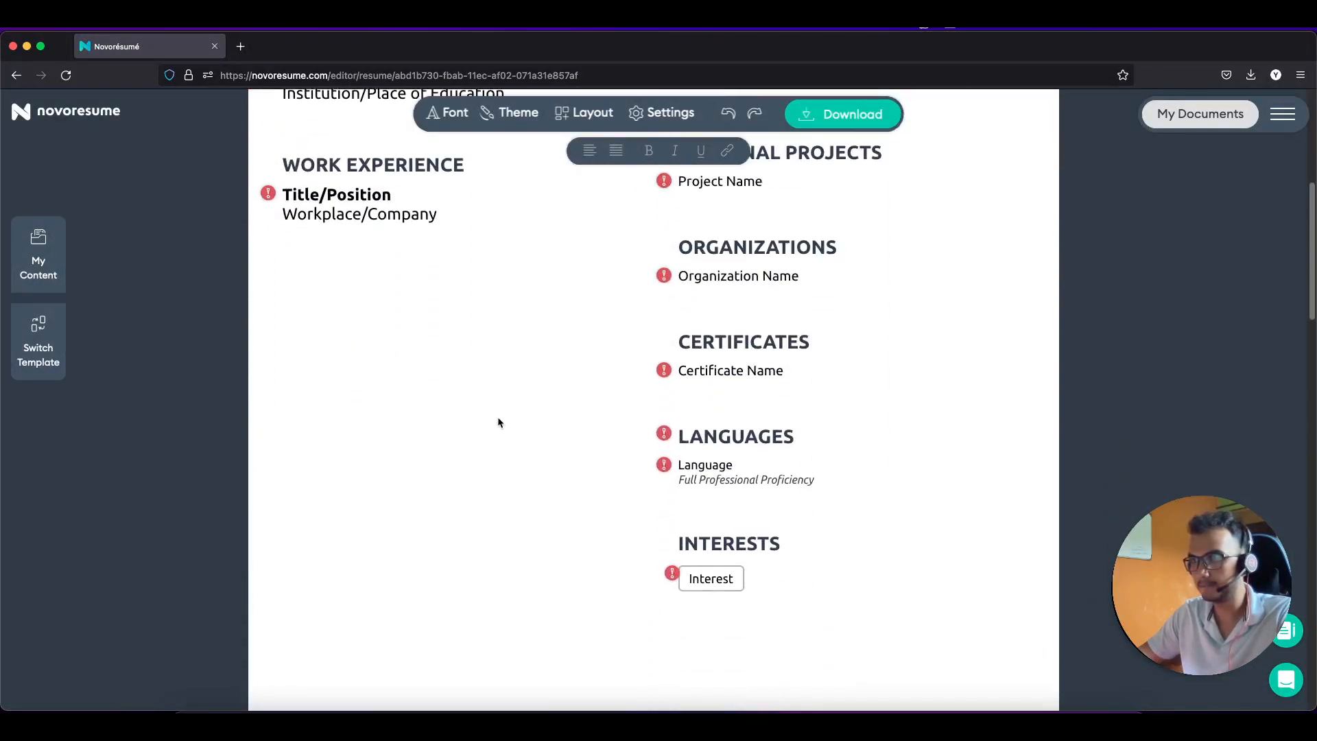
scroll(499, 422, "up", 10)
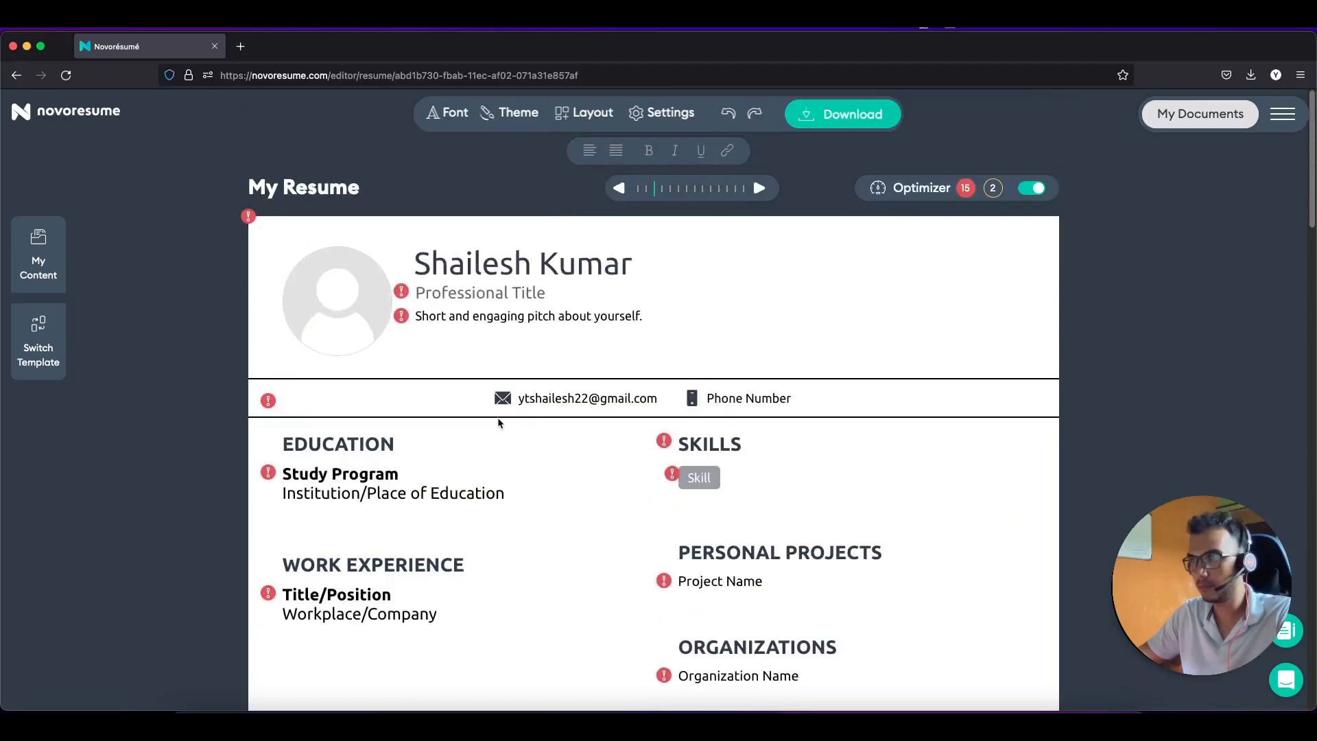
Step: Review the resume's Account Settings contact details, save them, and look over the resume
left_click(569, 400)
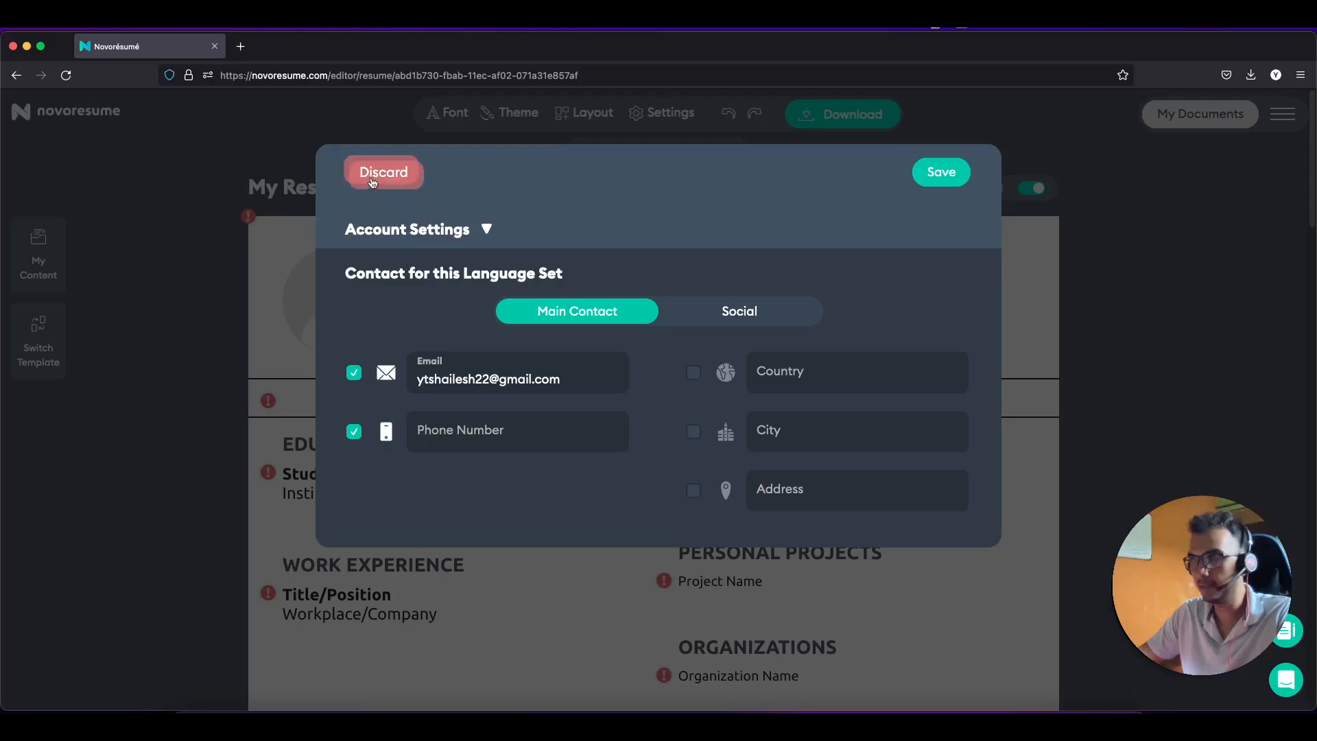
left_click(931, 169)
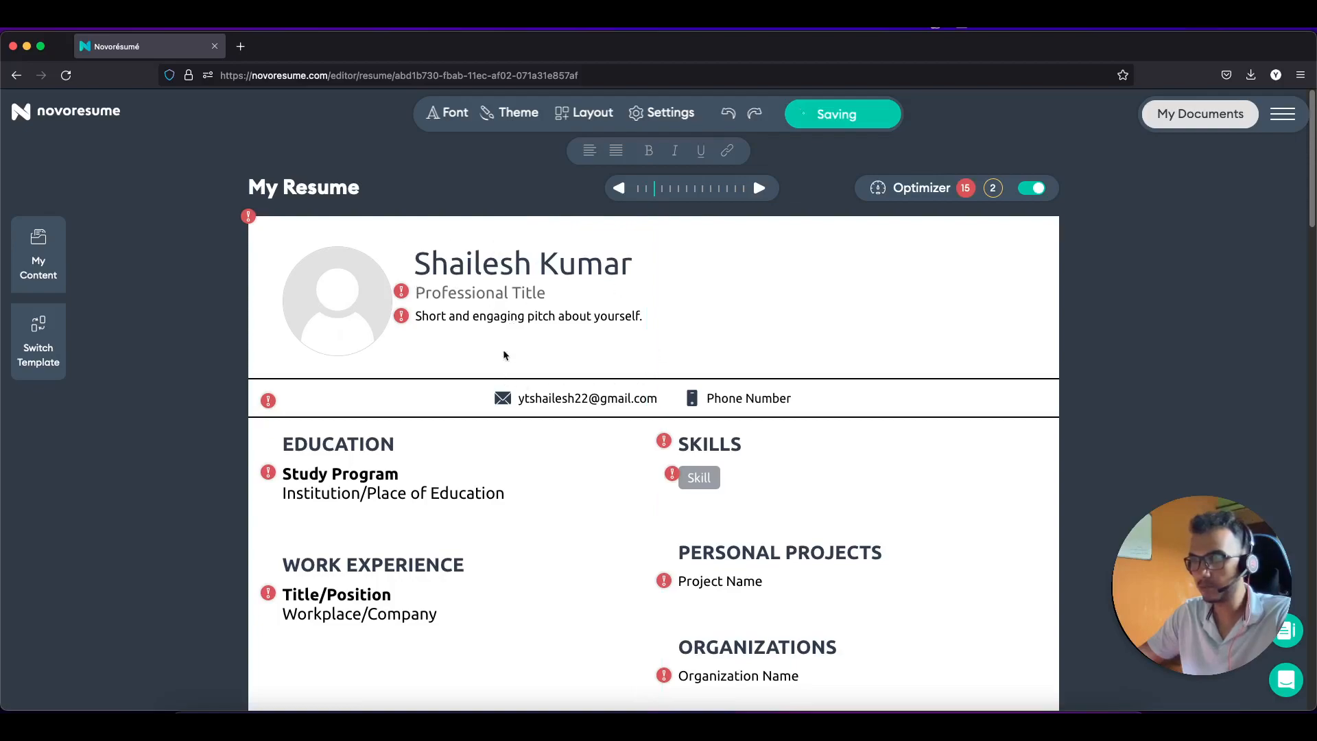
scroll(552, 468, "down", 1)
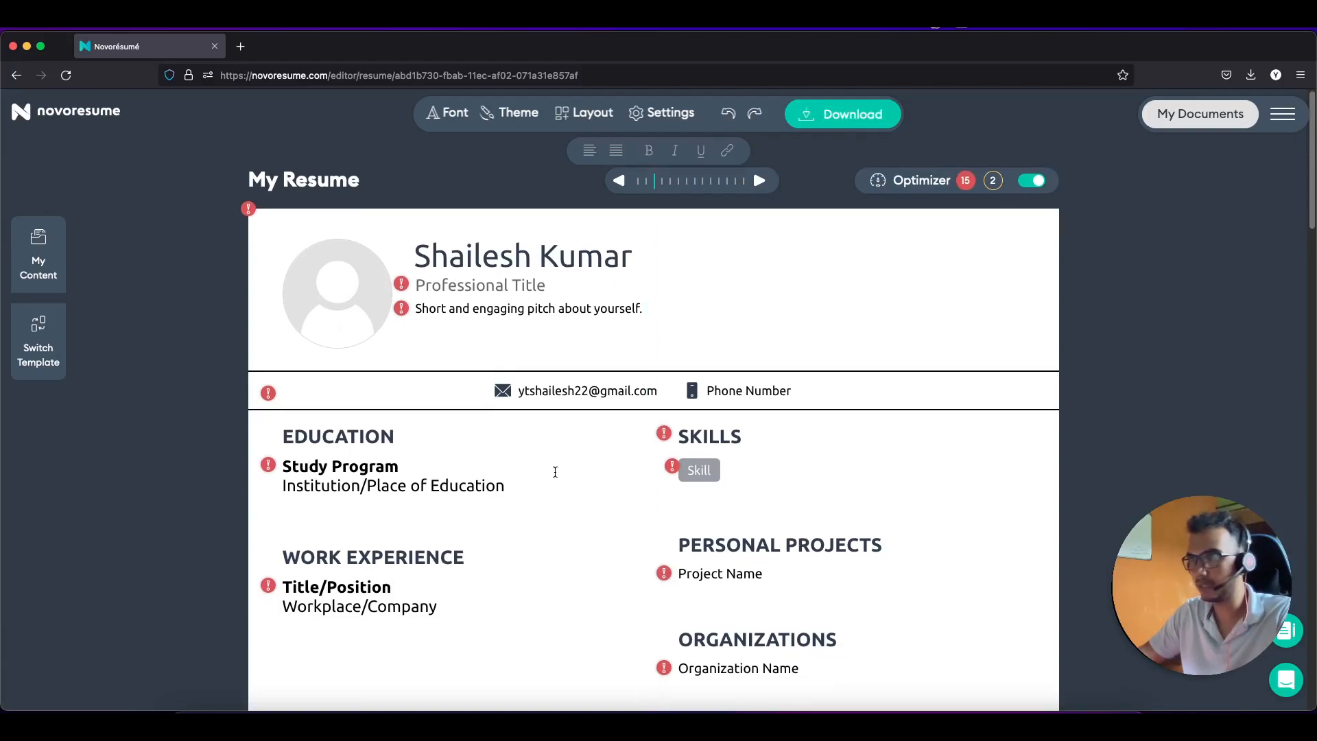
scroll(495, 388, "down", 8)
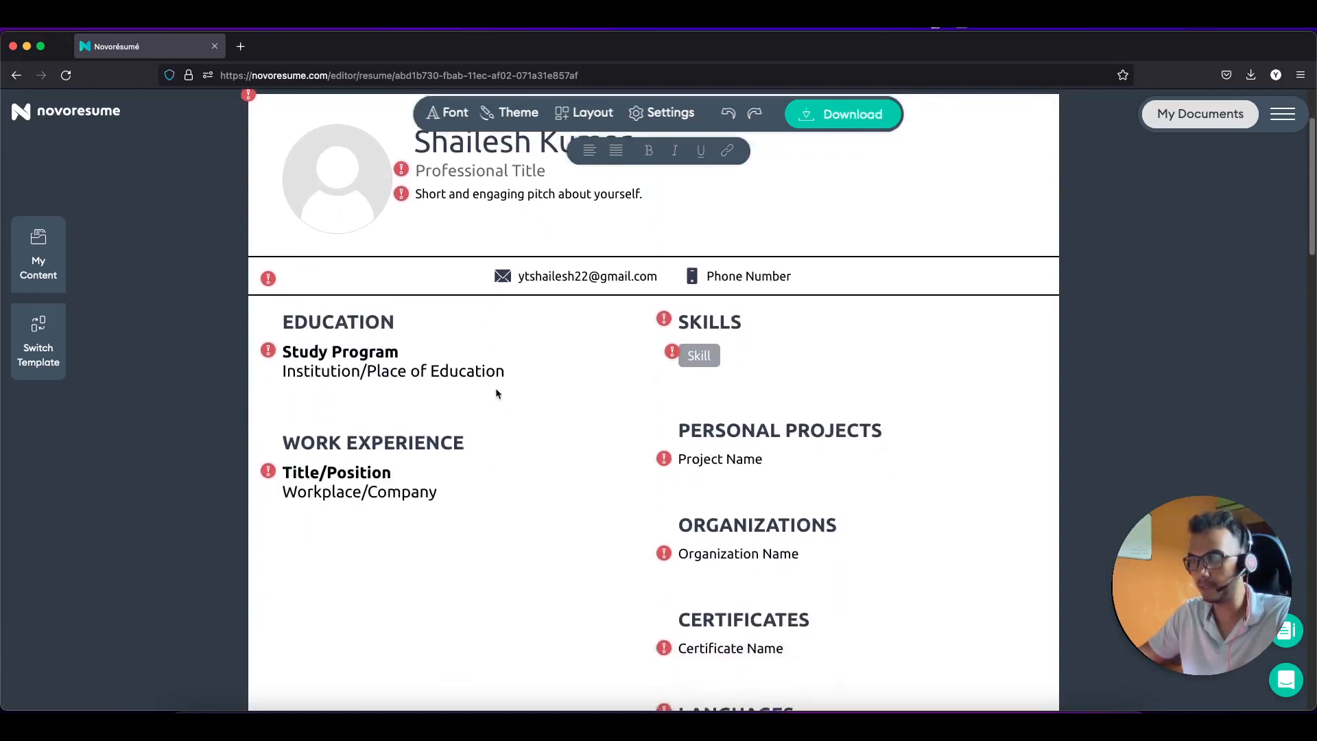
scroll(505, 385, "down", 3)
scroll(505, 385, "up", 10)
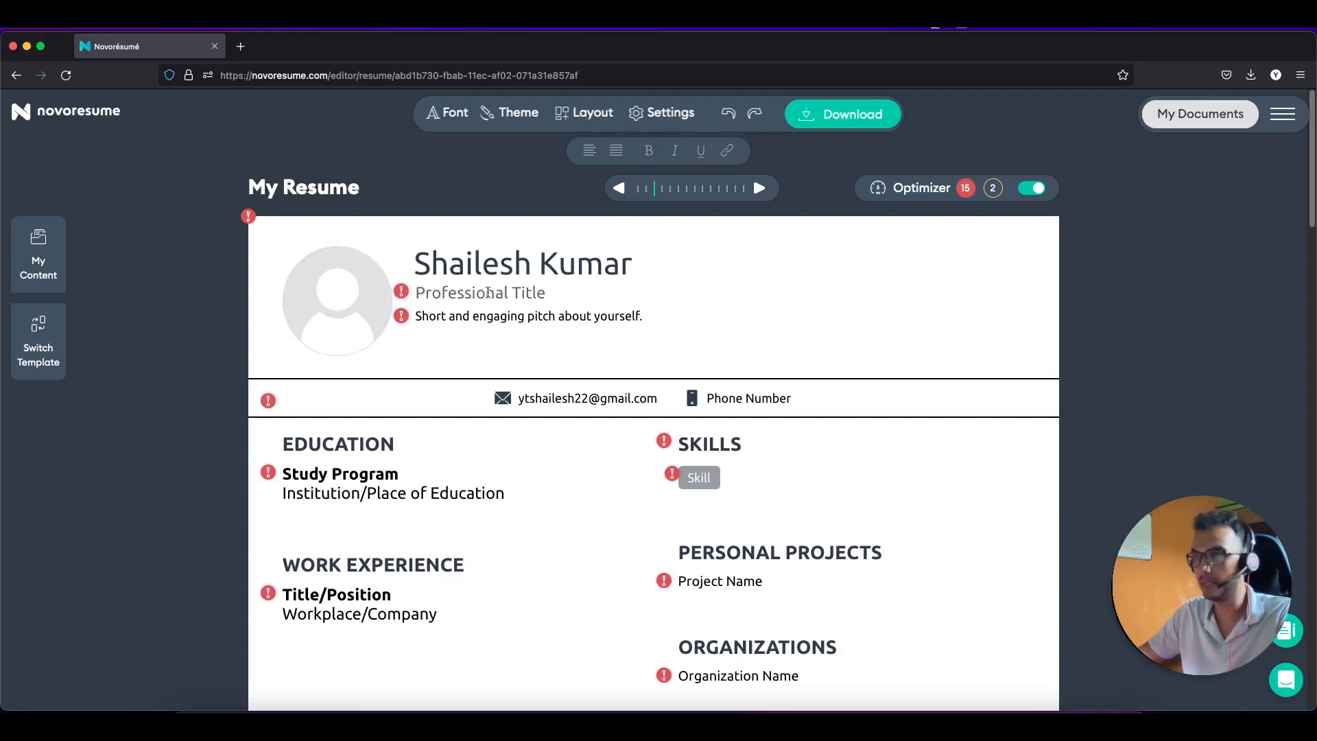
Step: Fill the missing Professional Title with 'QA Trainee'
mouse_move(402, 292)
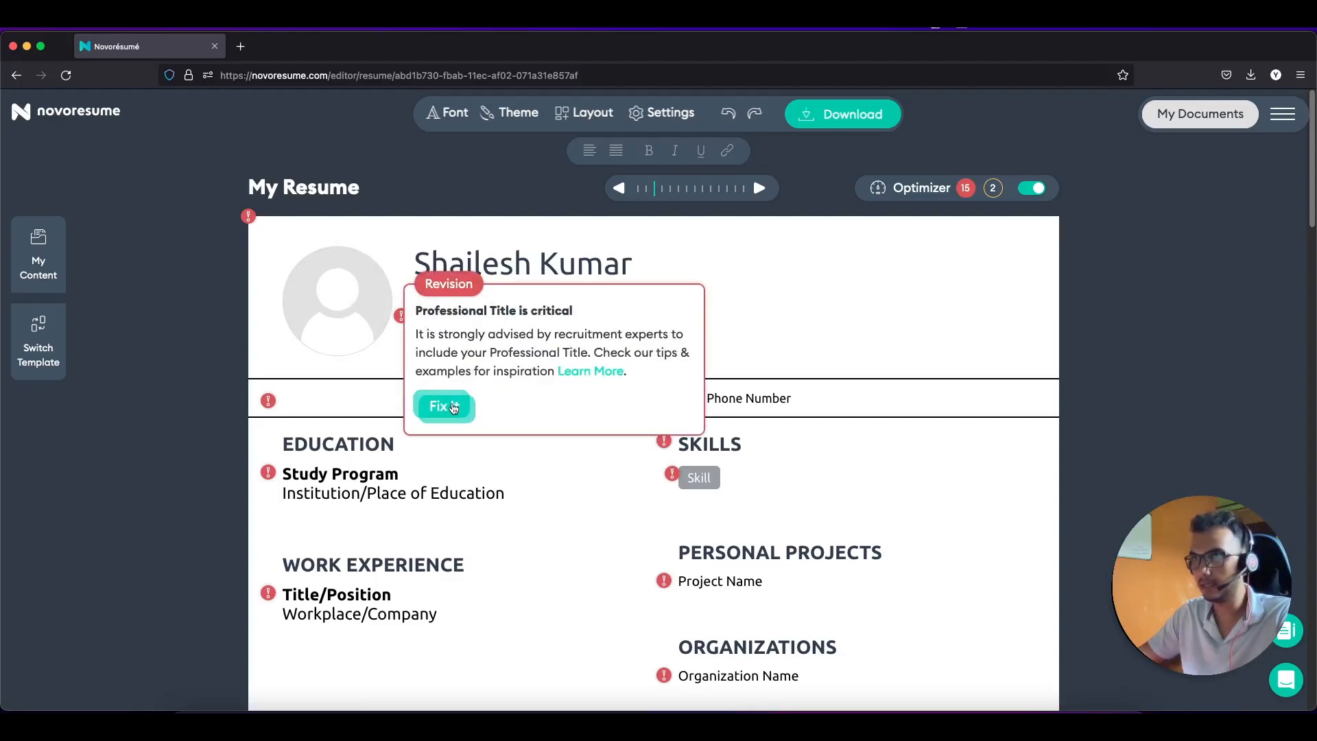
left_click(452, 403)
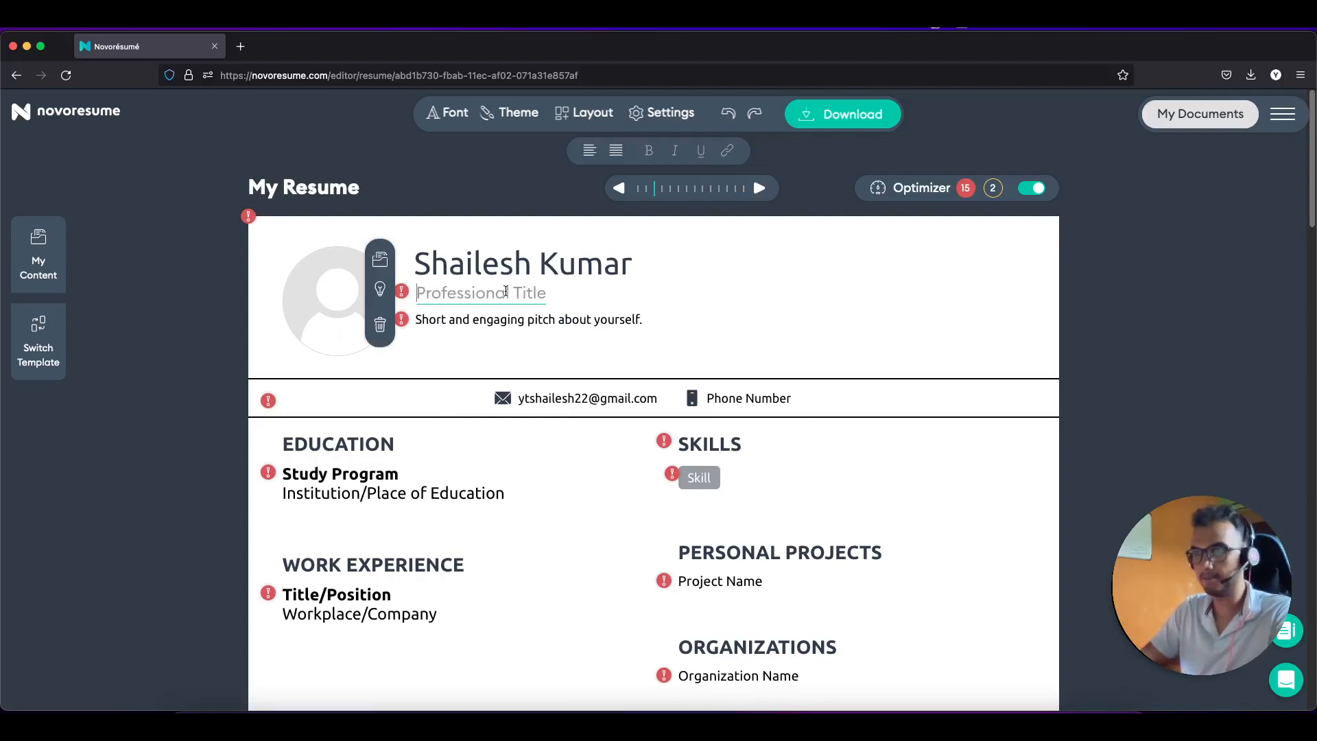
type("QA")
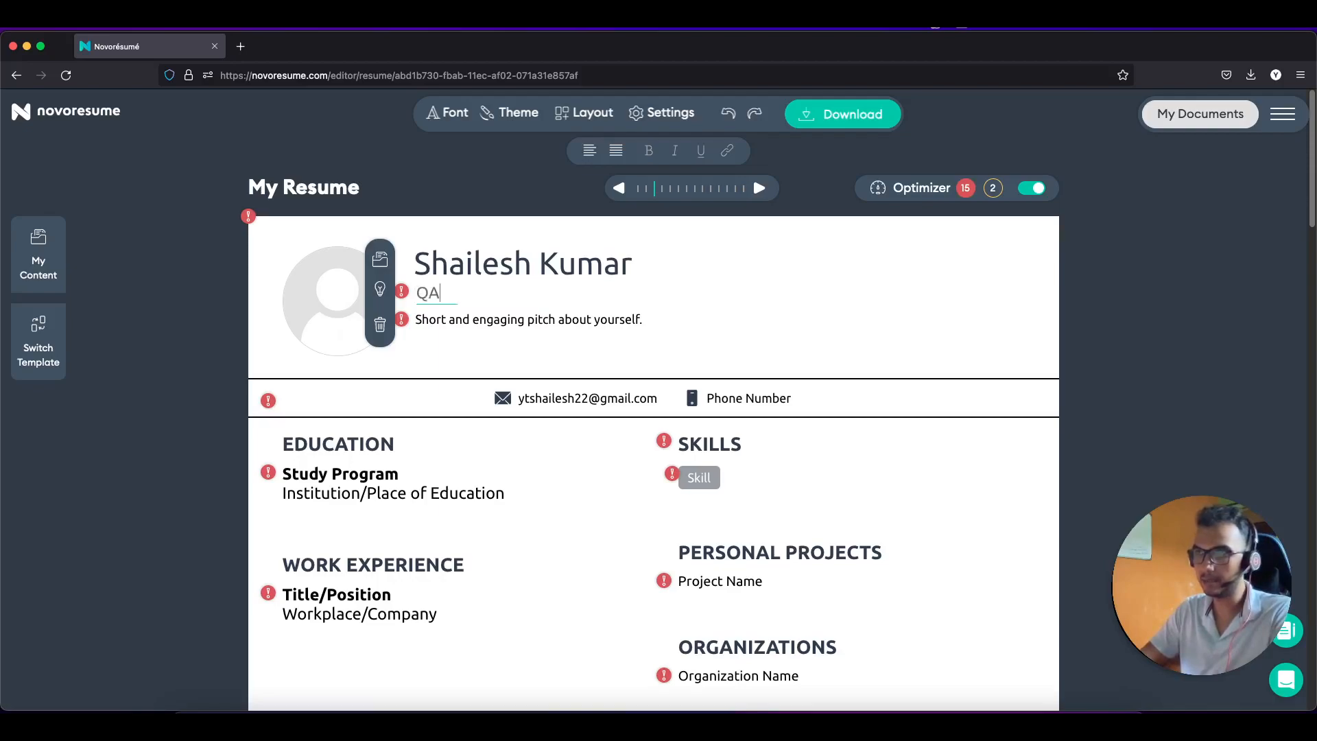
type(" Trainee")
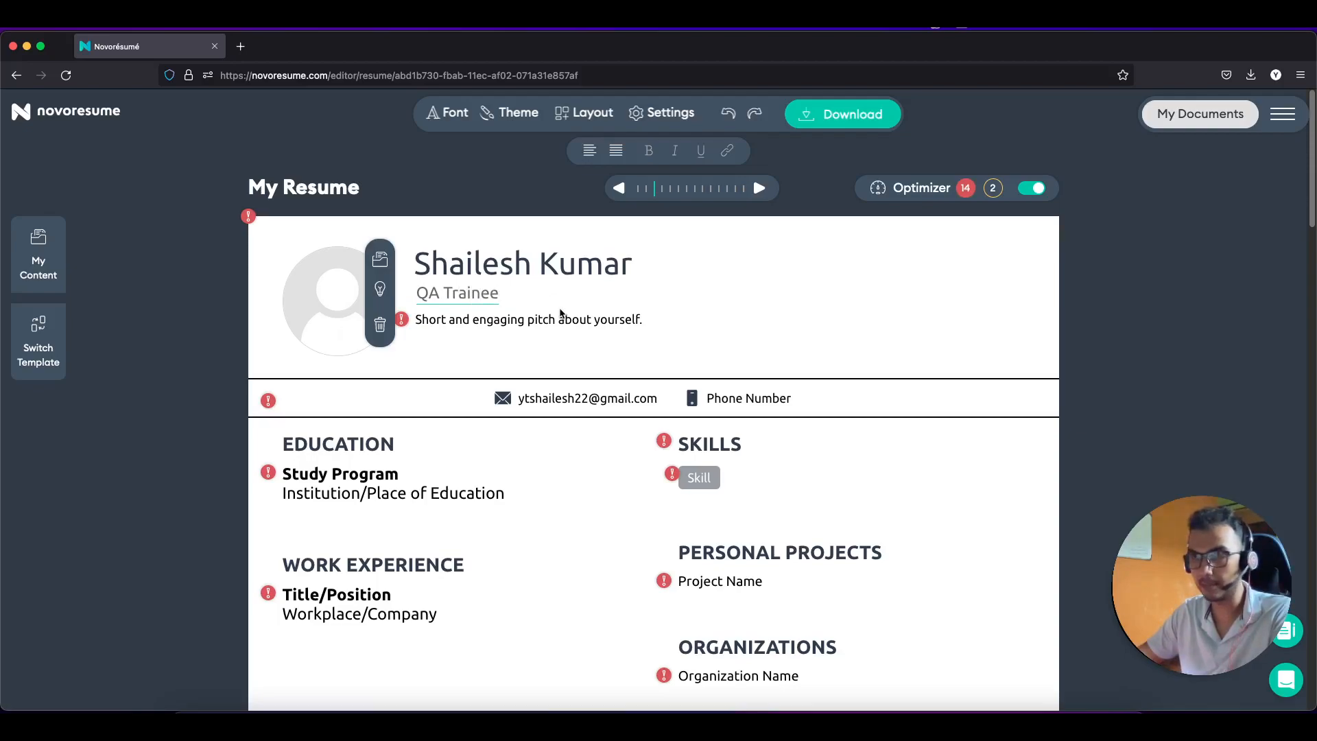
Step: Begin the summary pitch line with the word 'Genuine'
left_click(463, 324)
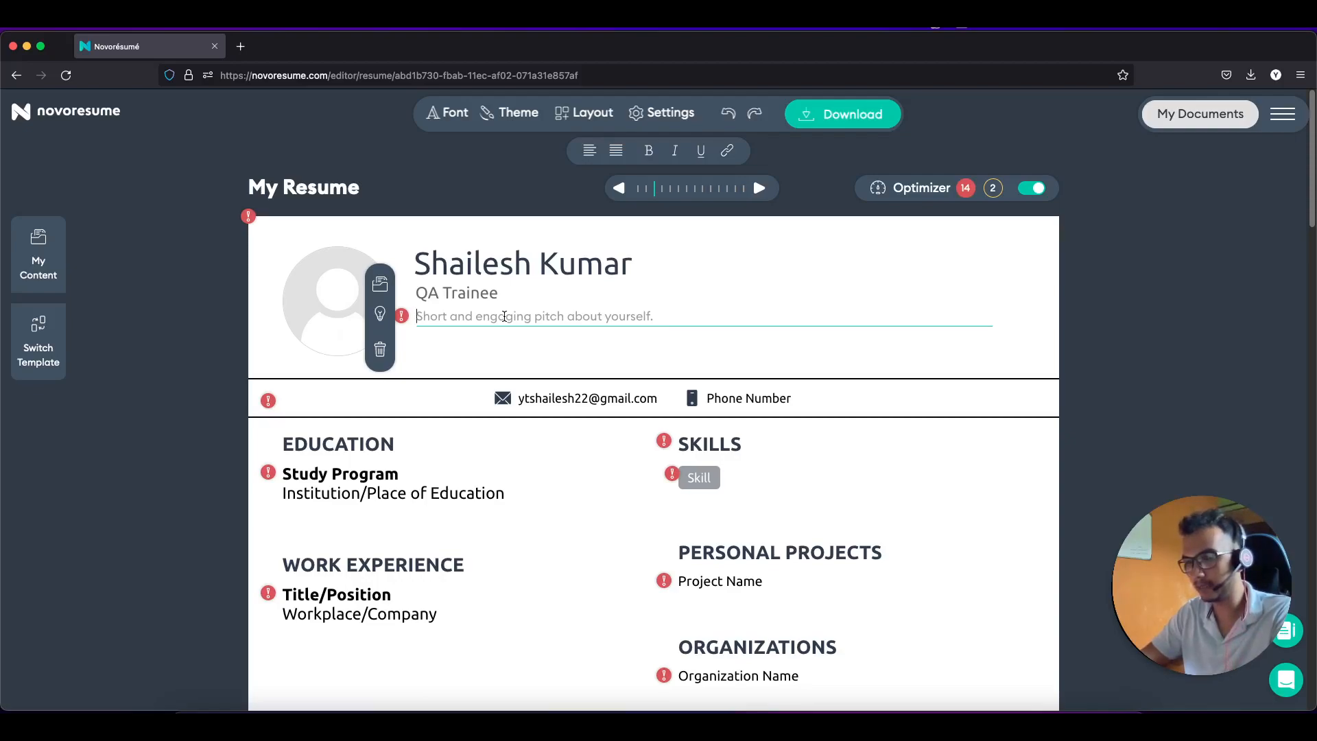
type("A")
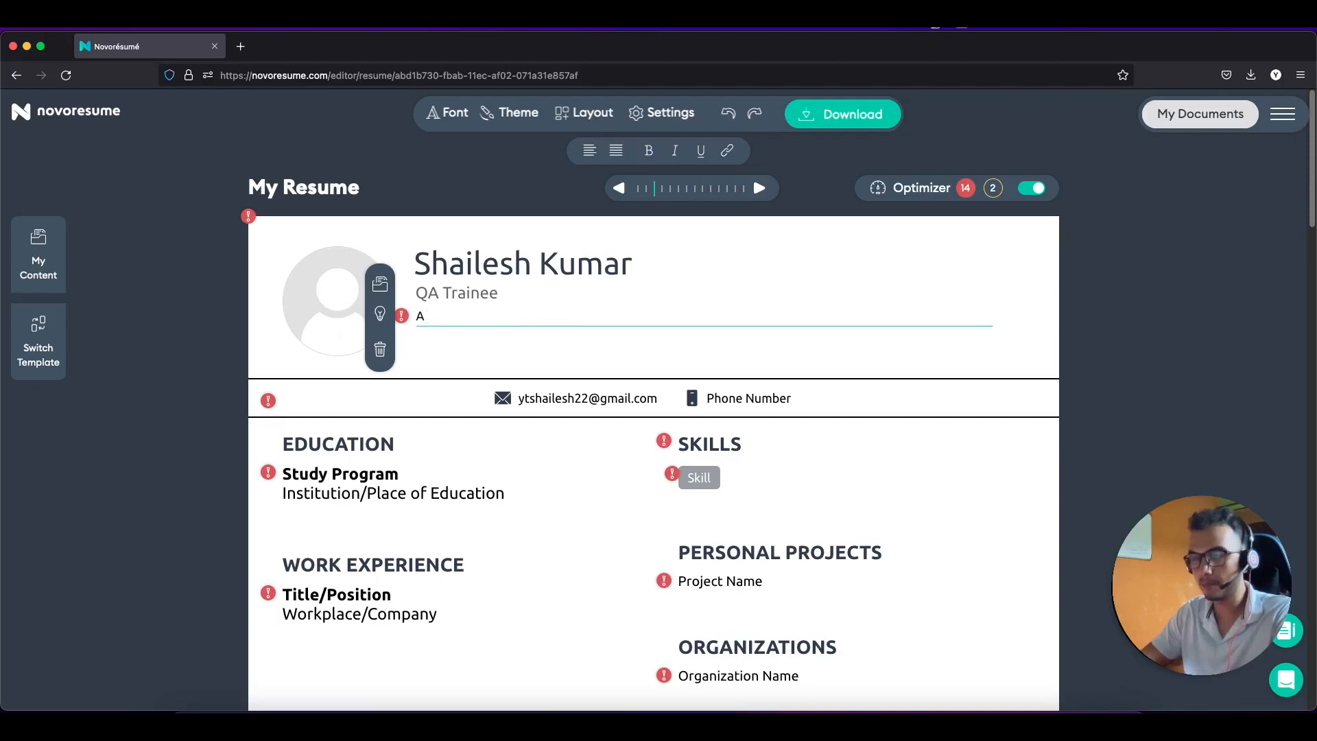
key("BackSpace")
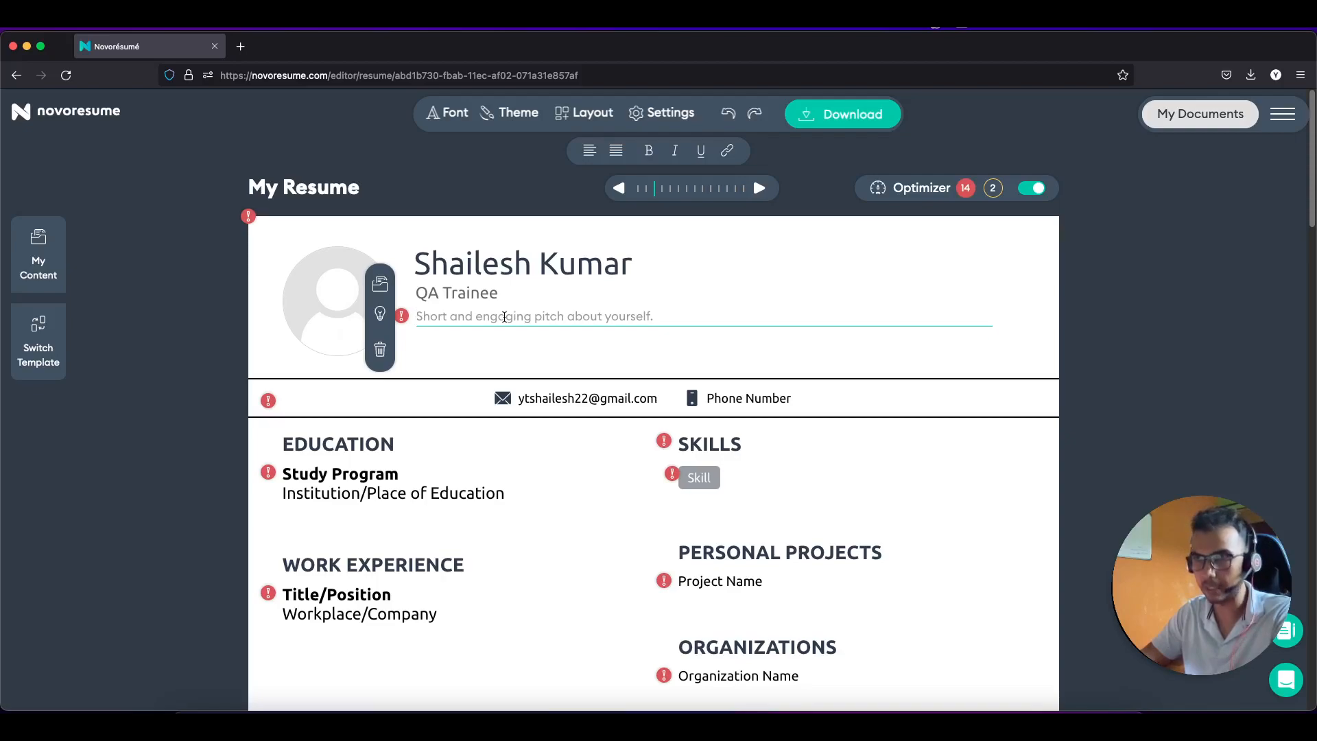
type("Genu")
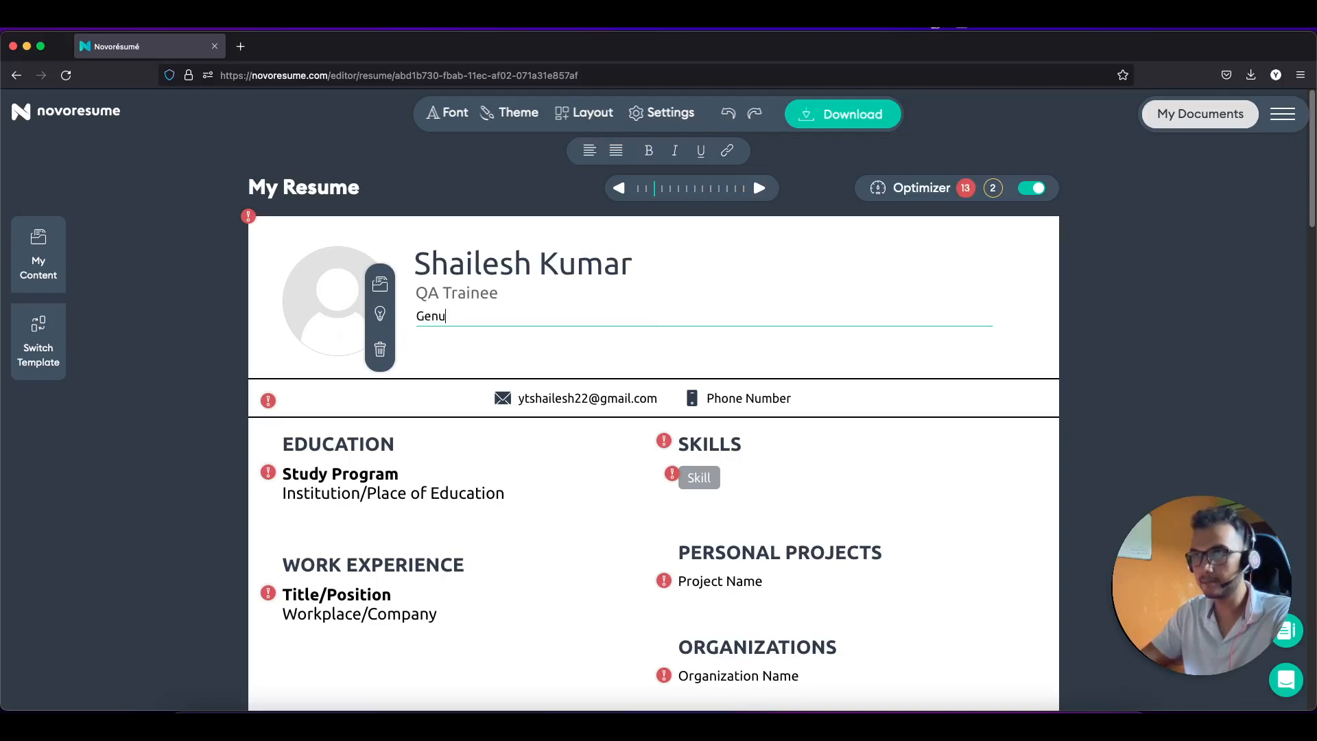
type("ine ...")
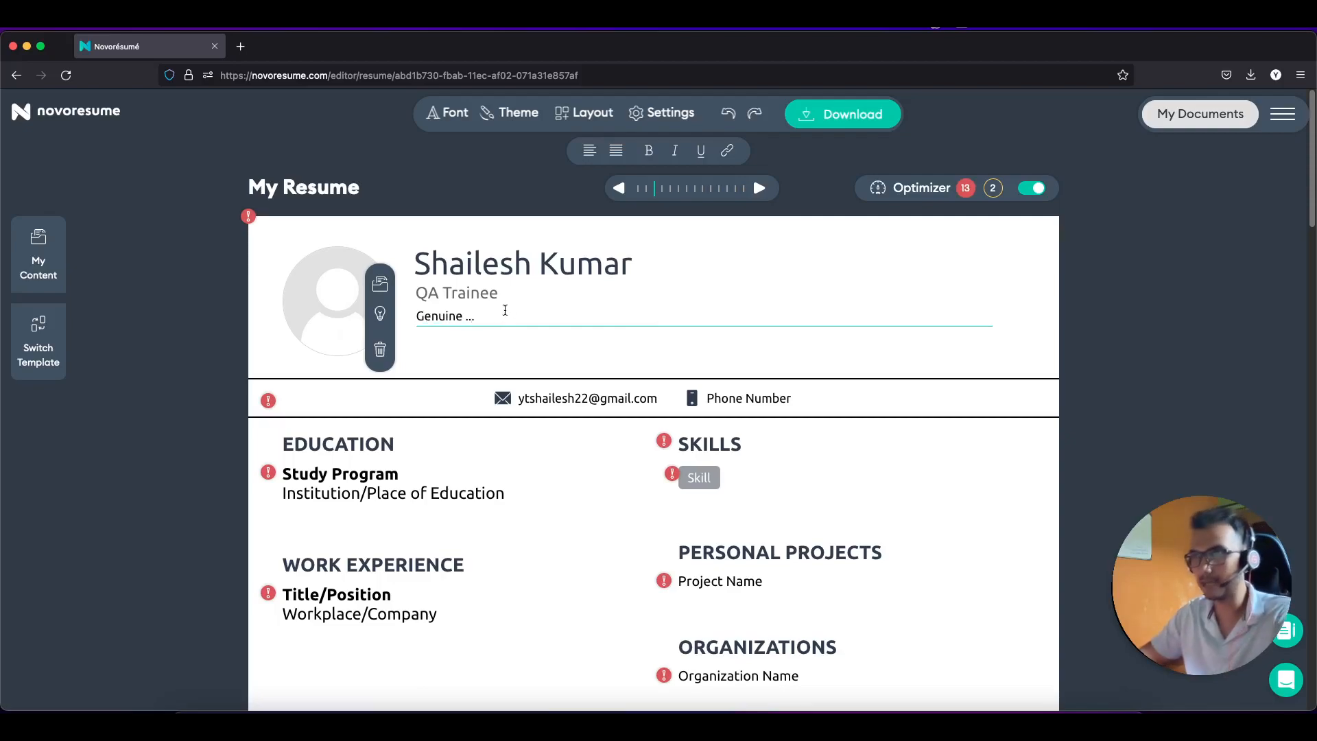
left_click(461, 346)
scroll(463, 347, "down", 1)
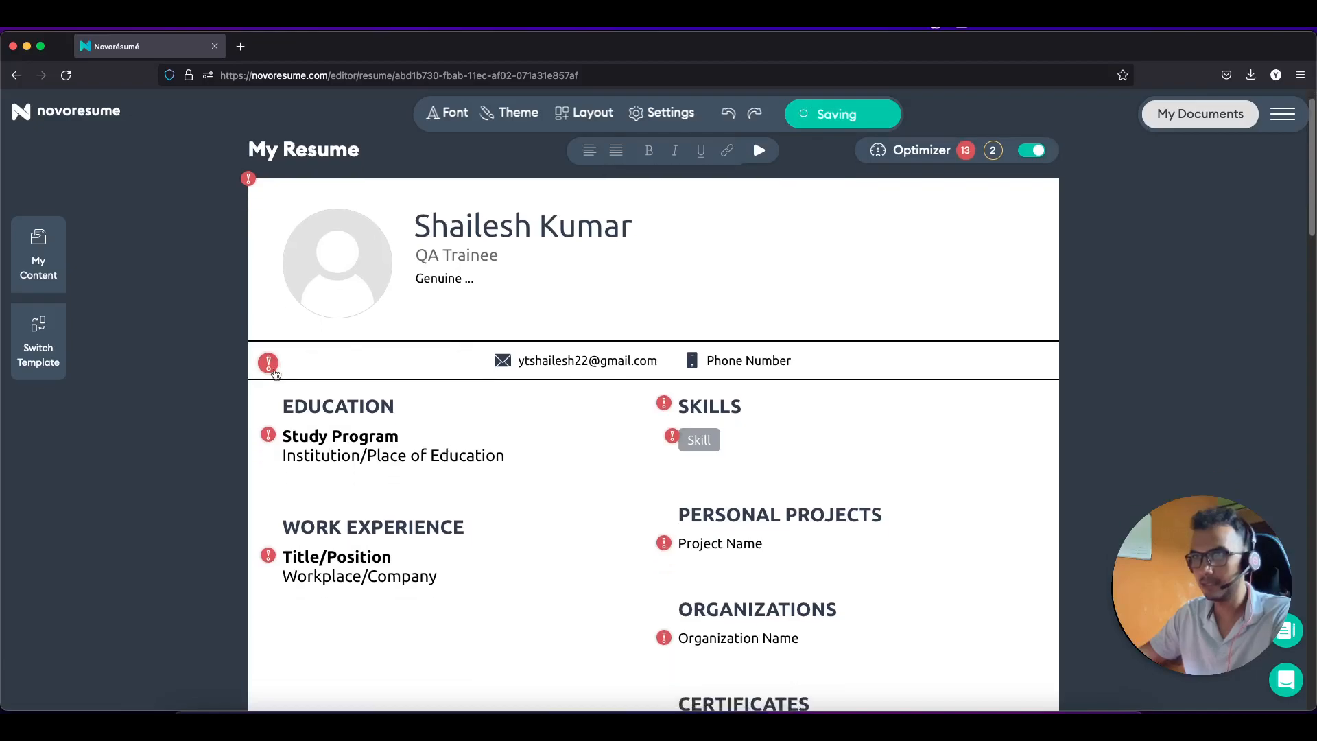
Step: Add a phone number and the city Delhi to the resume's contact details
left_click(273, 369)
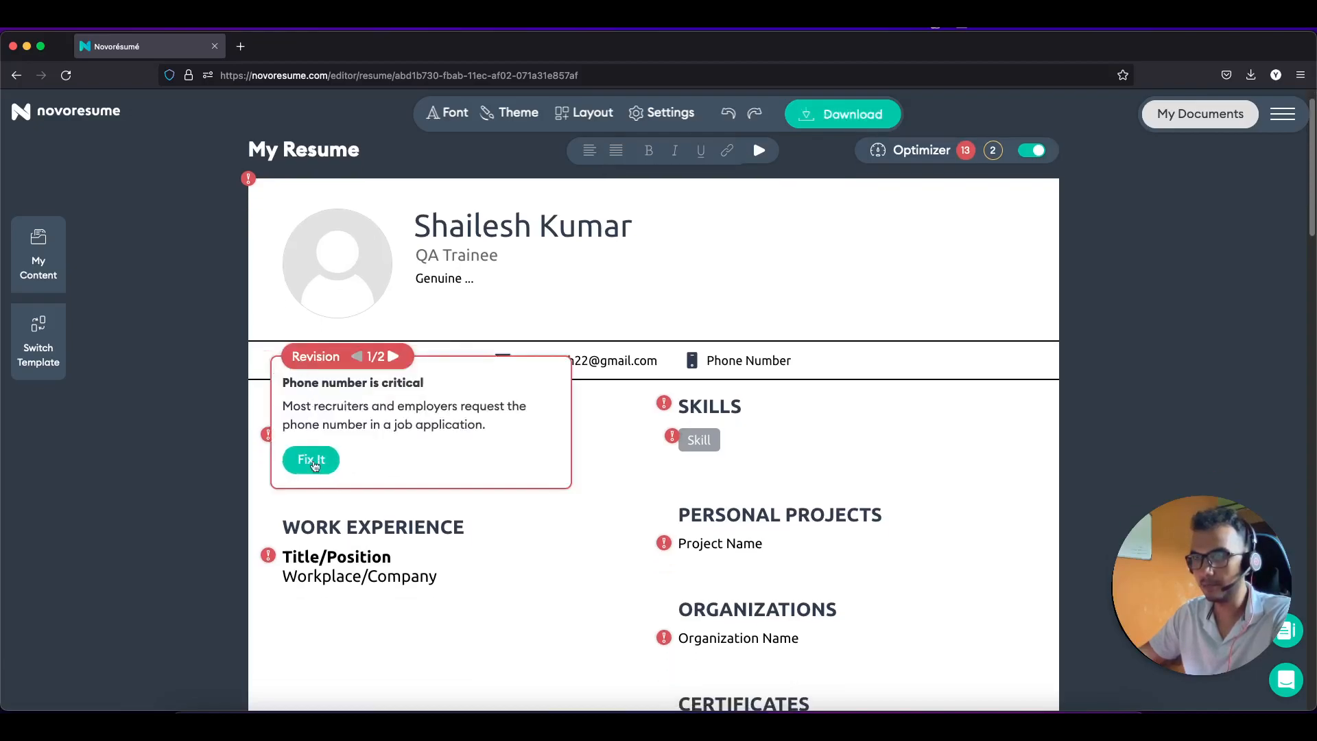
left_click(310, 458)
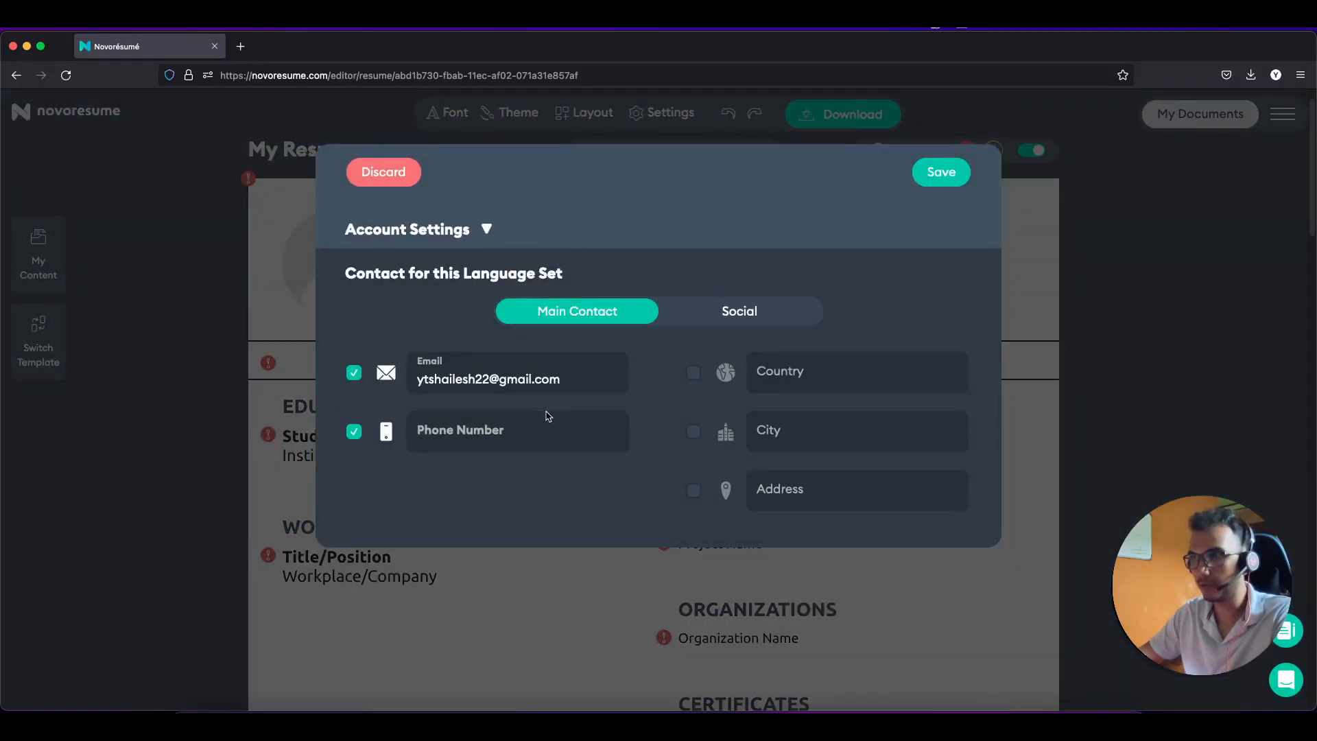
left_click(511, 427)
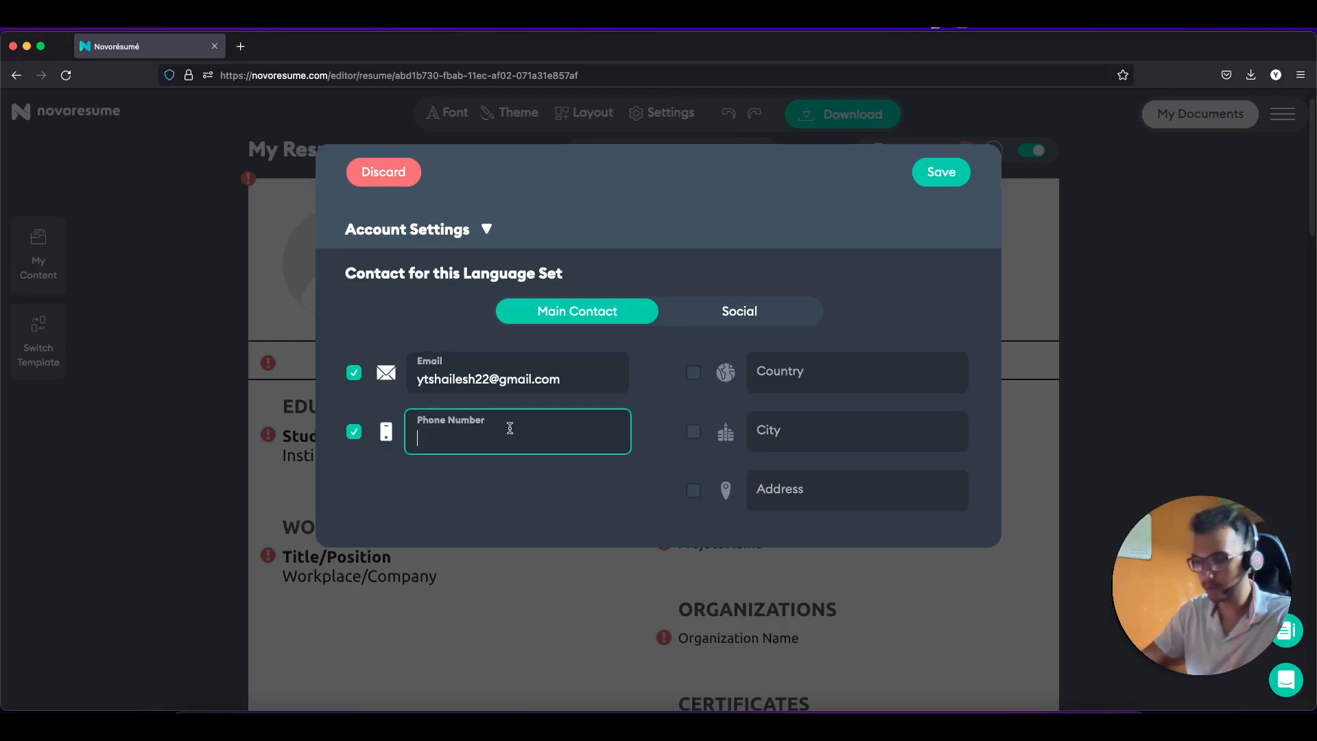
type("9999")
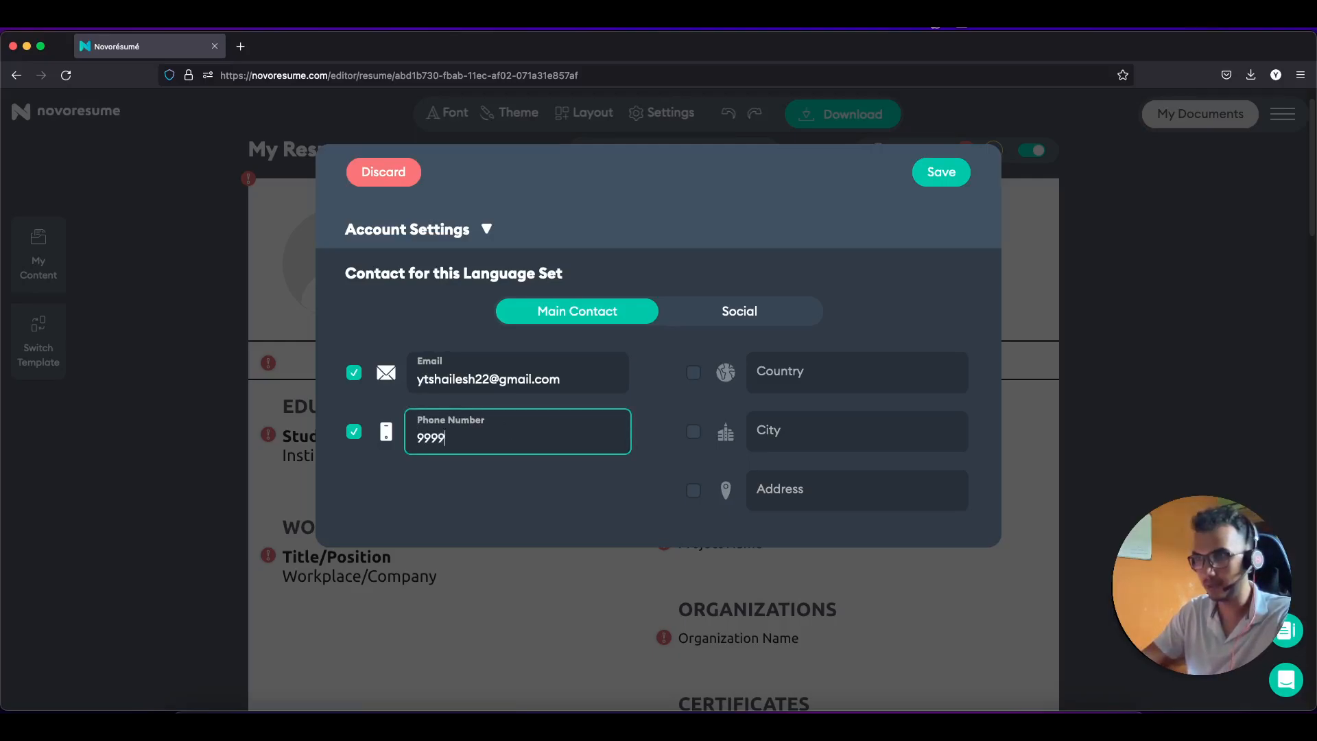
type("999999")
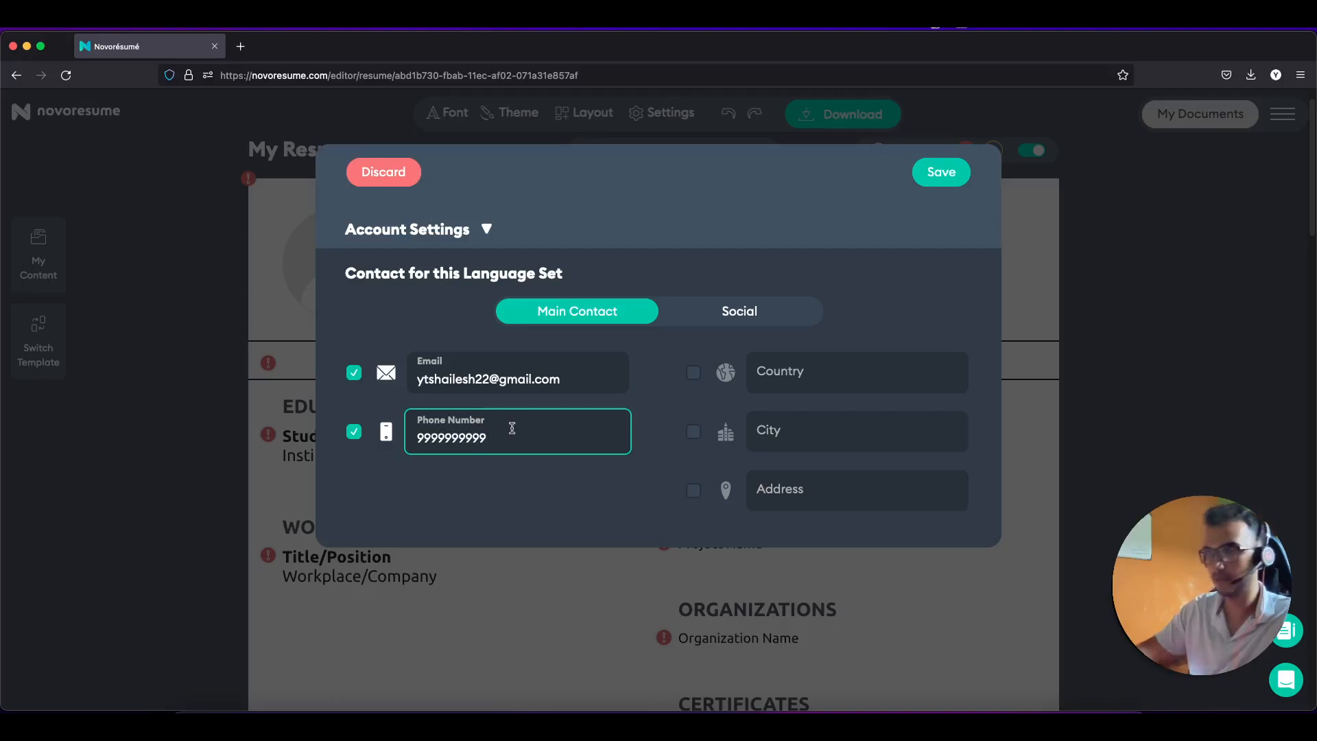
left_click(814, 380)
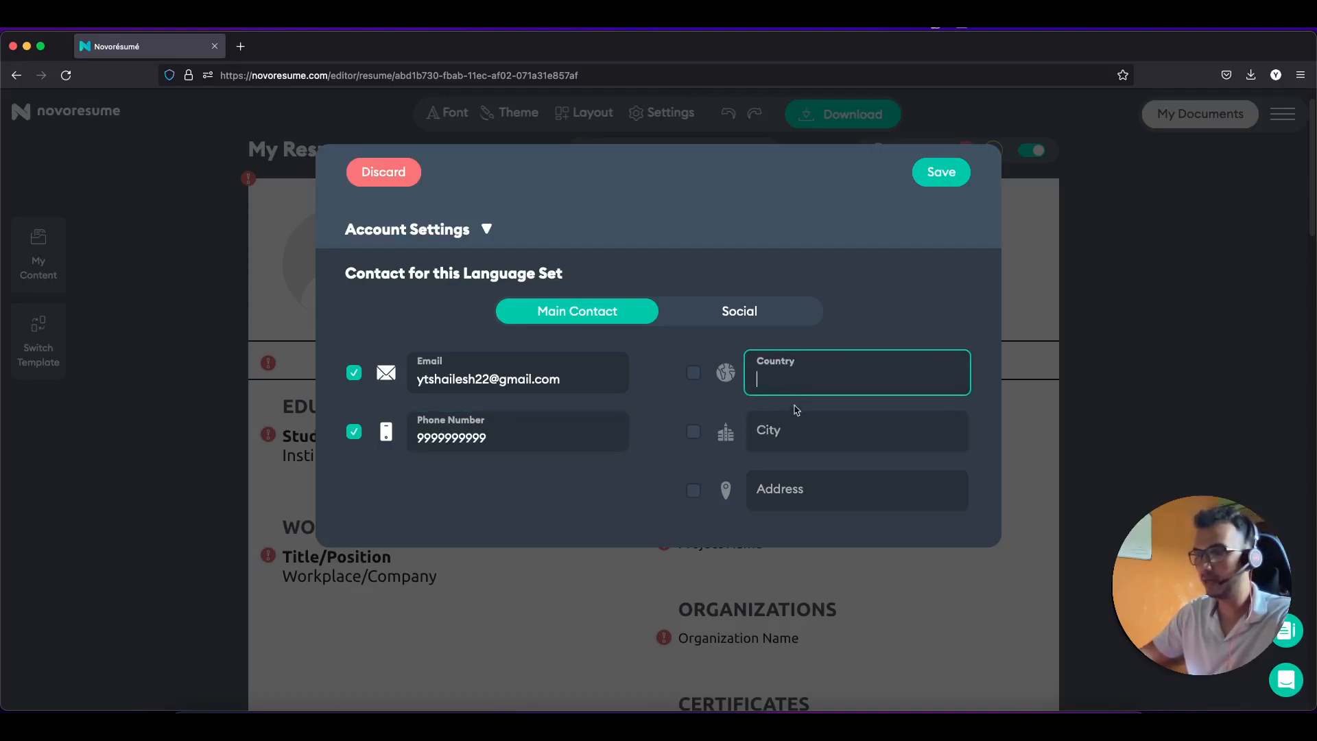
left_click(791, 429)
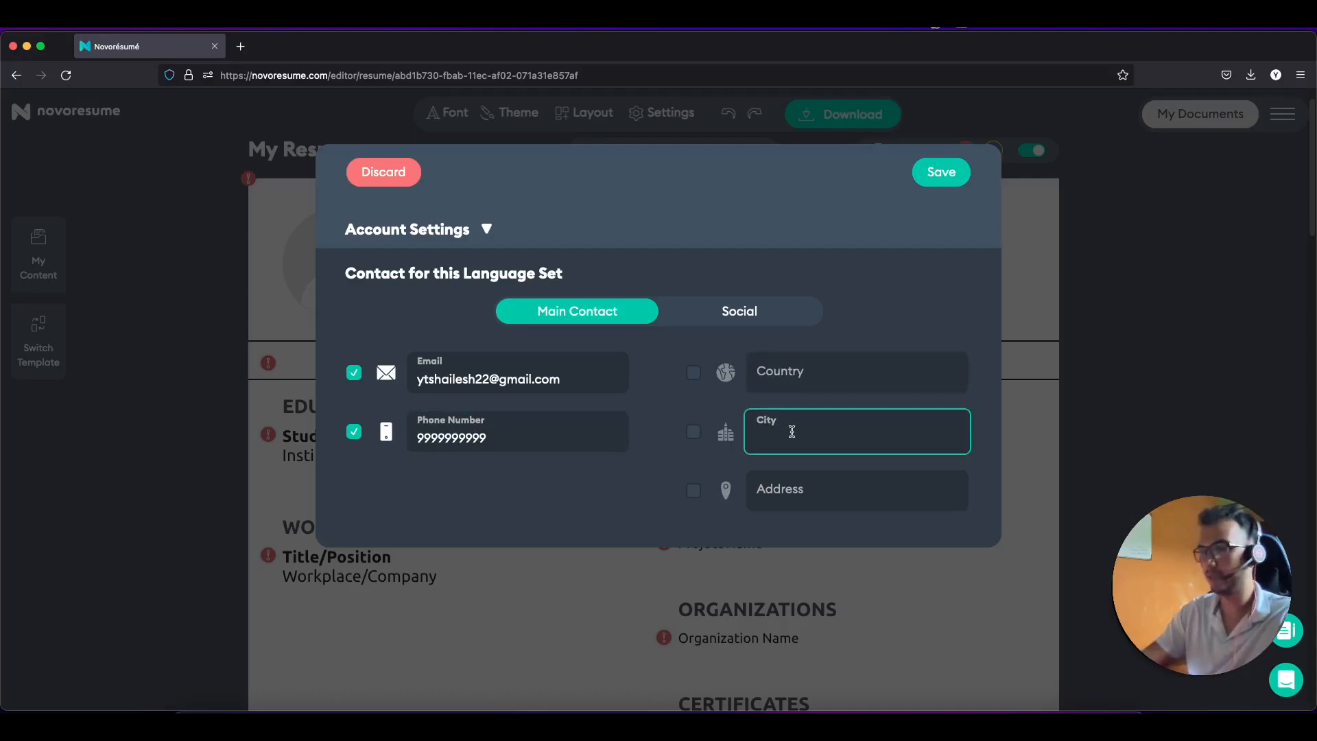
type("Delhi")
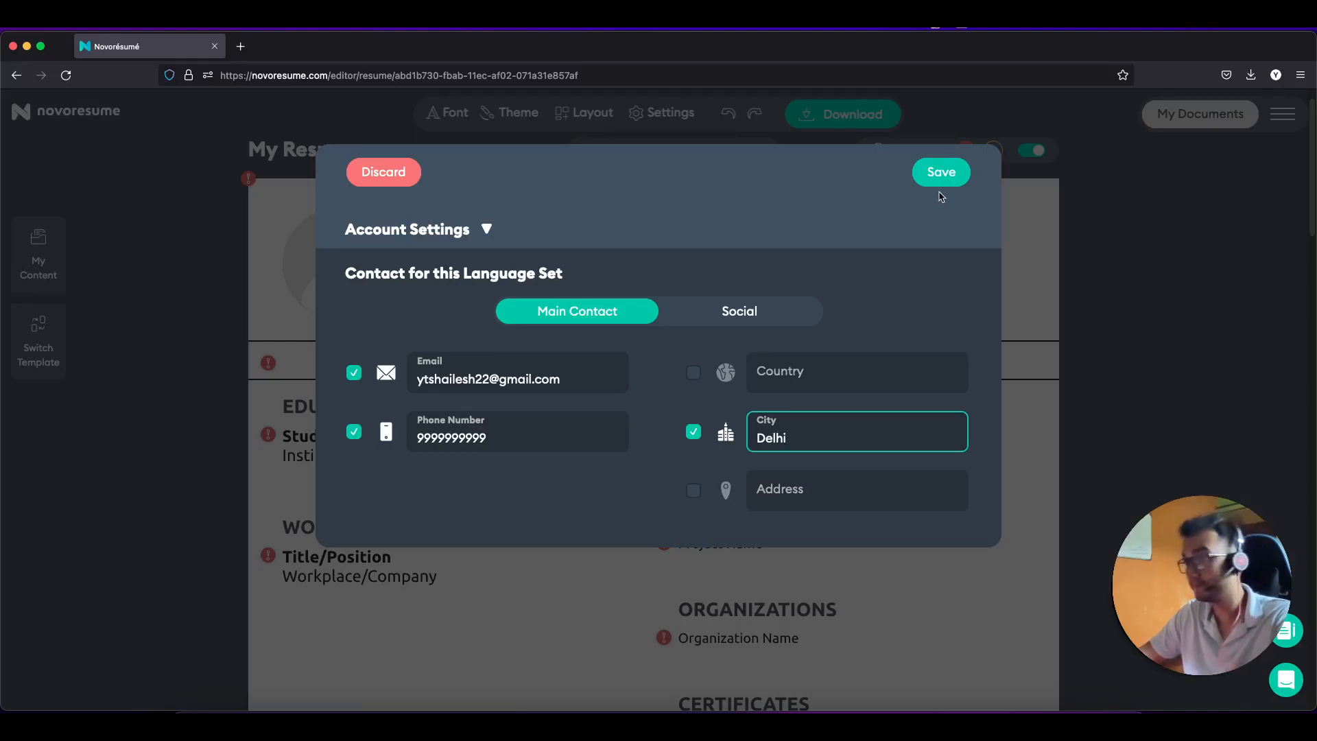
left_click(765, 307)
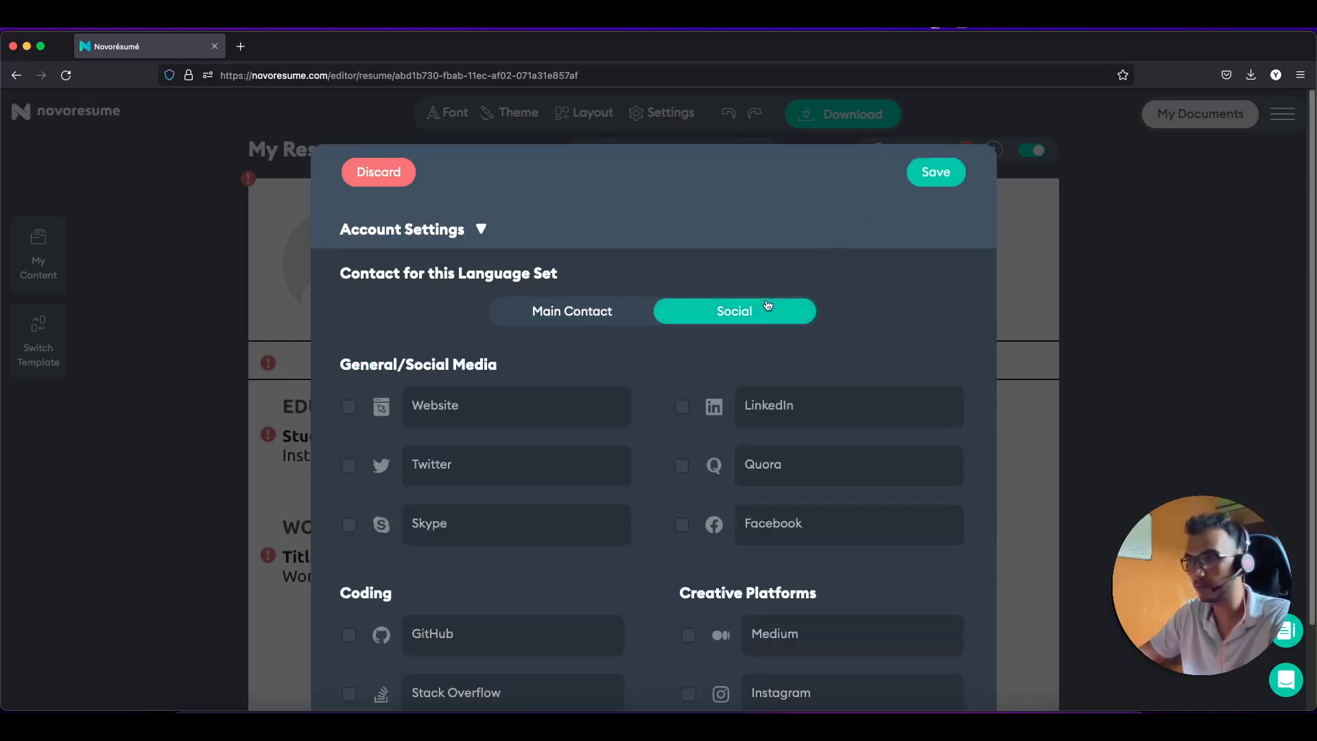
Step: Enter the candidate's LinkedIn profile handle so the LinkedIn social contact is enabled
scroll(563, 370, "down", 1)
left_click(801, 369)
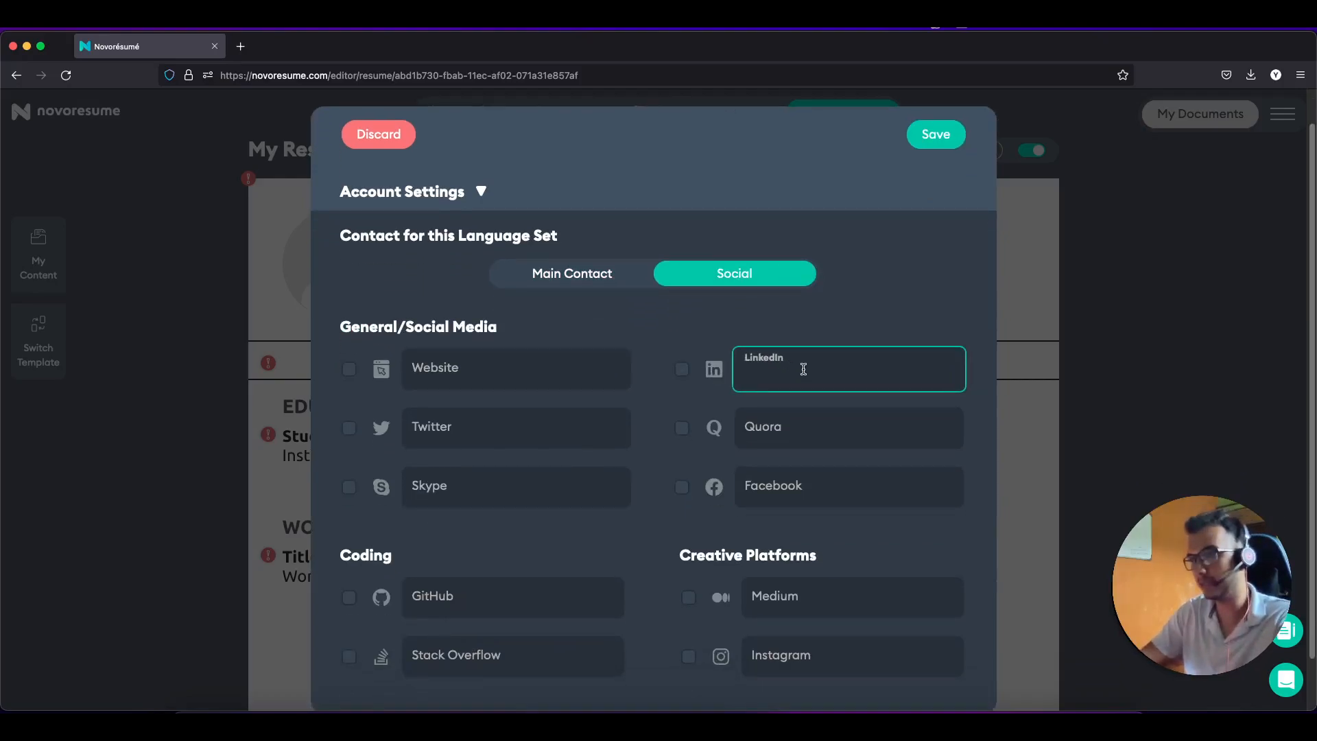
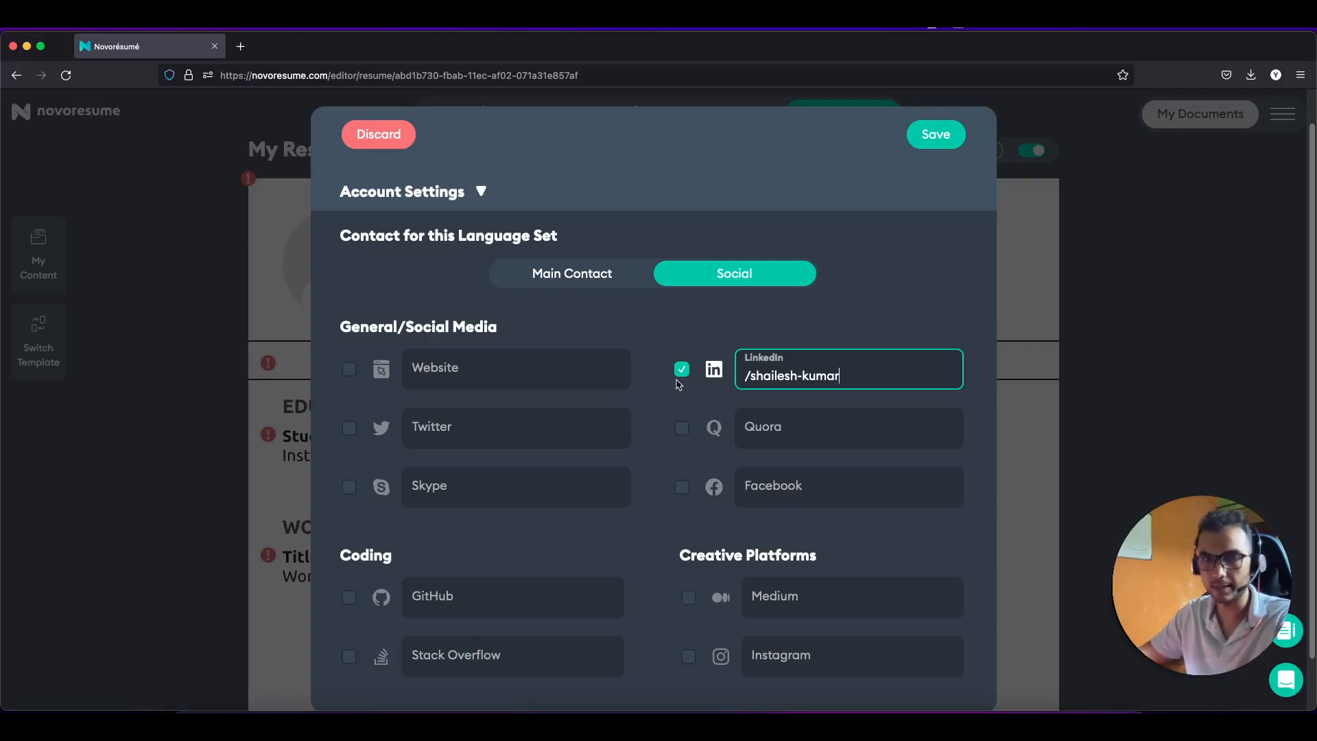
scroll(692, 485, "up", 1)
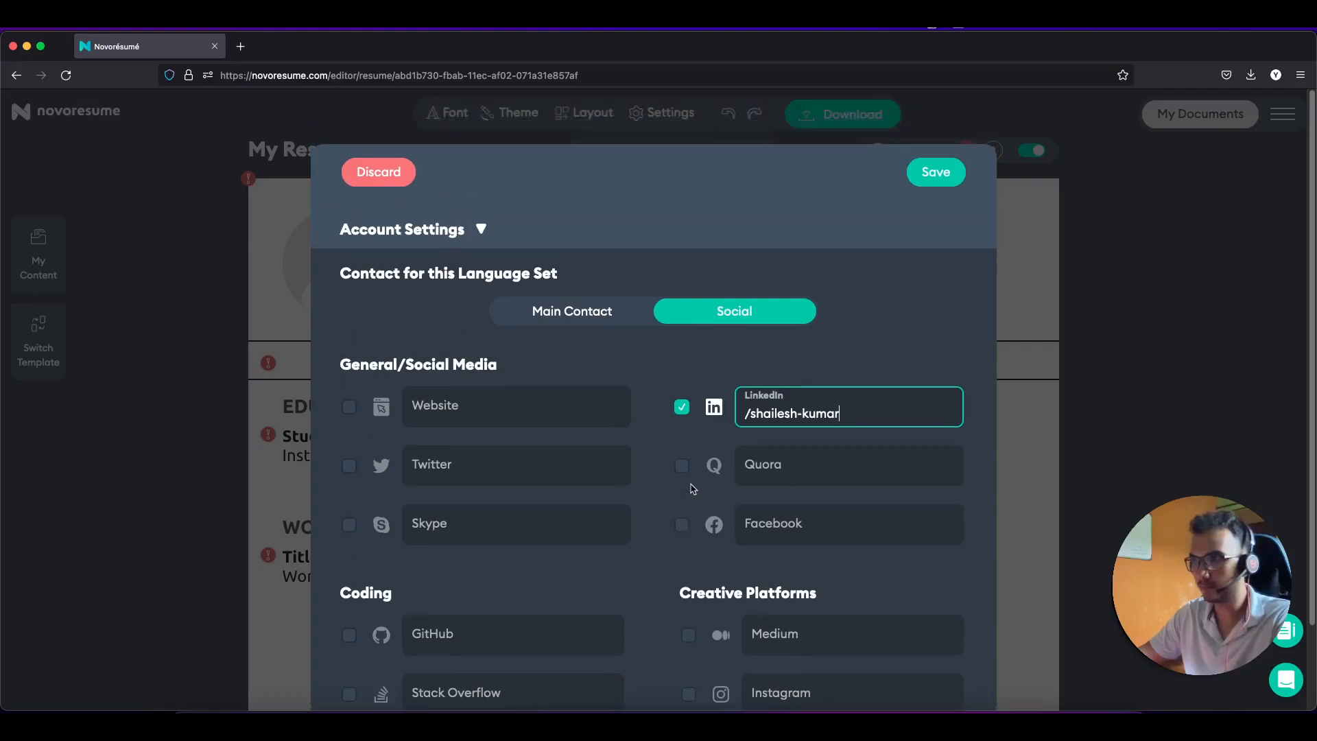
scroll(691, 489, "down", 2)
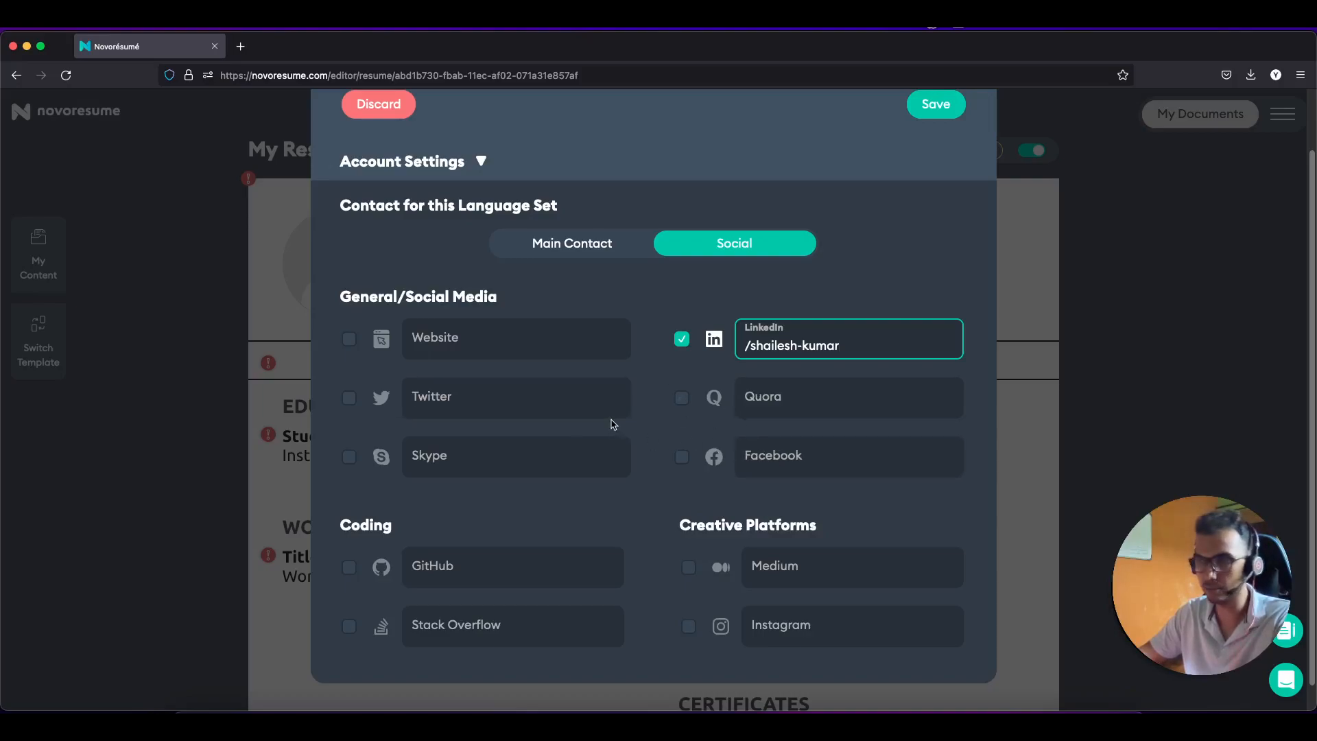
left_click(681, 398)
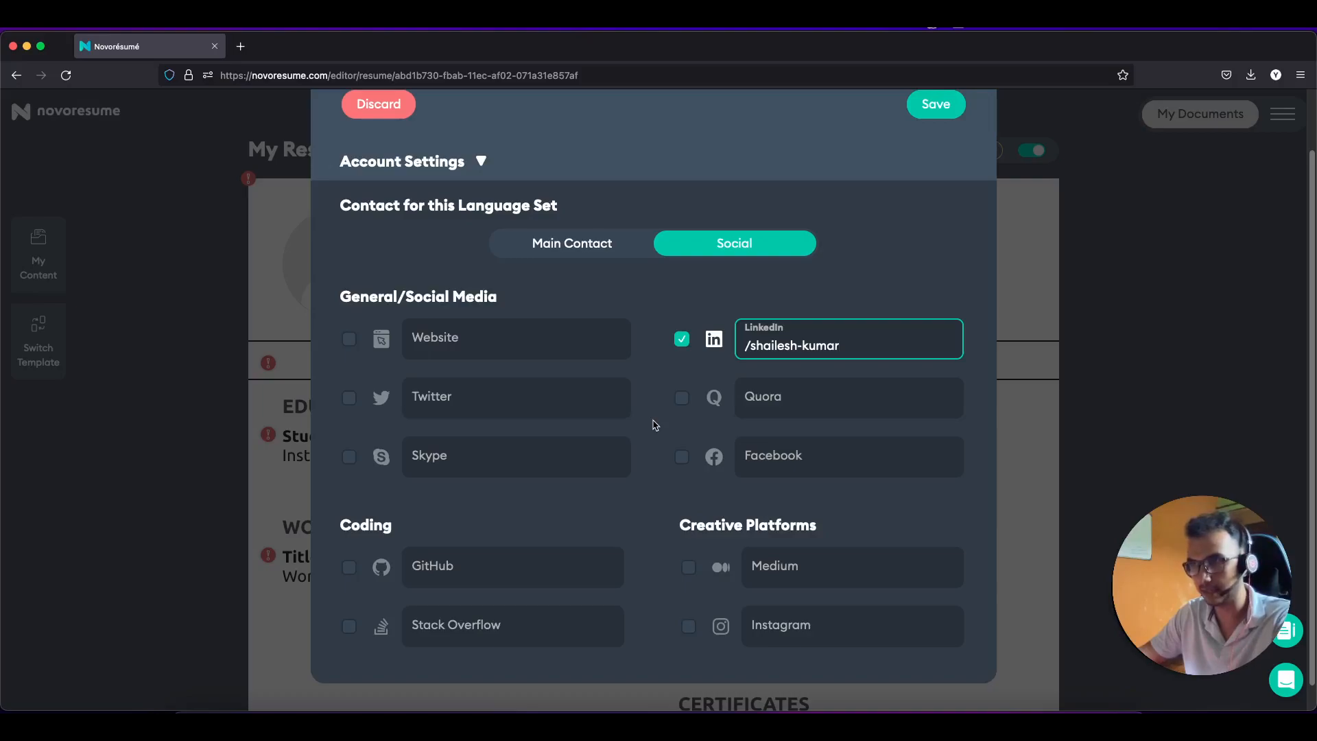
scroll(614, 441, "down", 1)
left_click(459, 535)
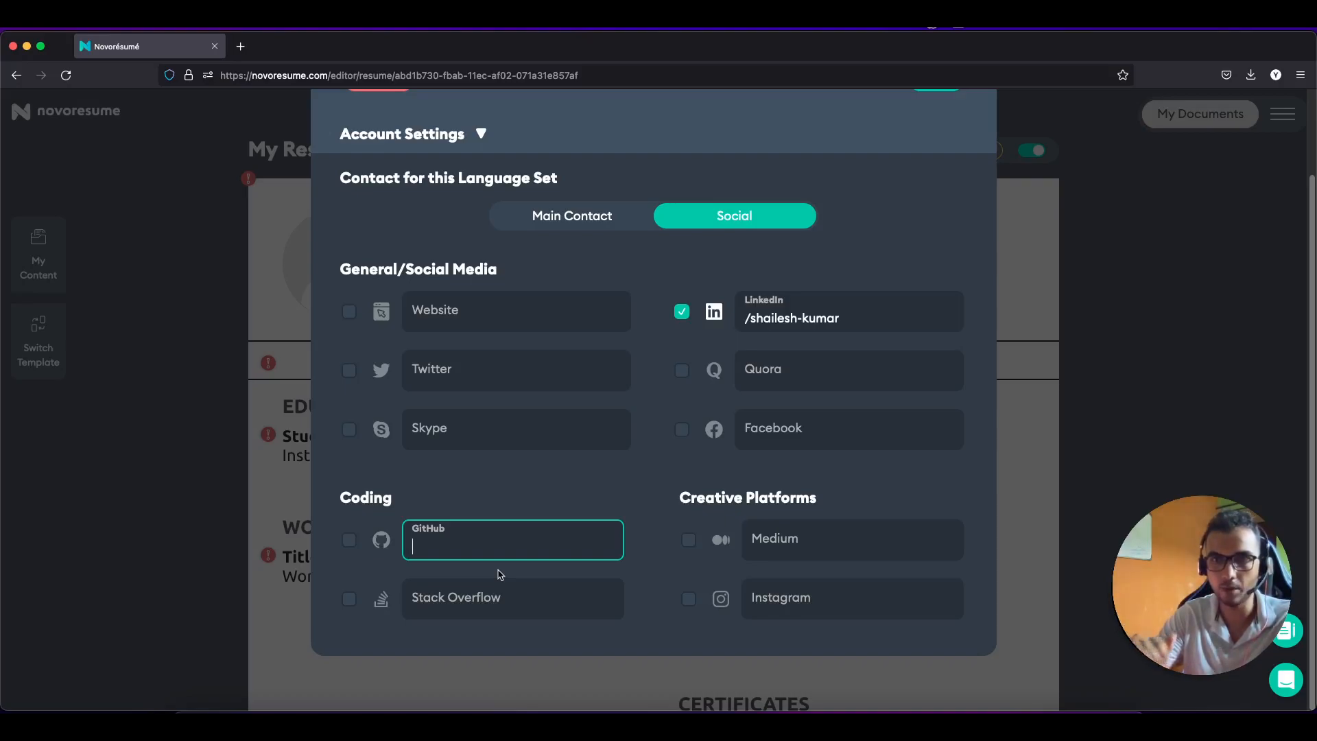
Step: Enable GitHub, enter the candidate's GitHub handle, and save the social links
left_click(353, 542)
left_click(475, 540)
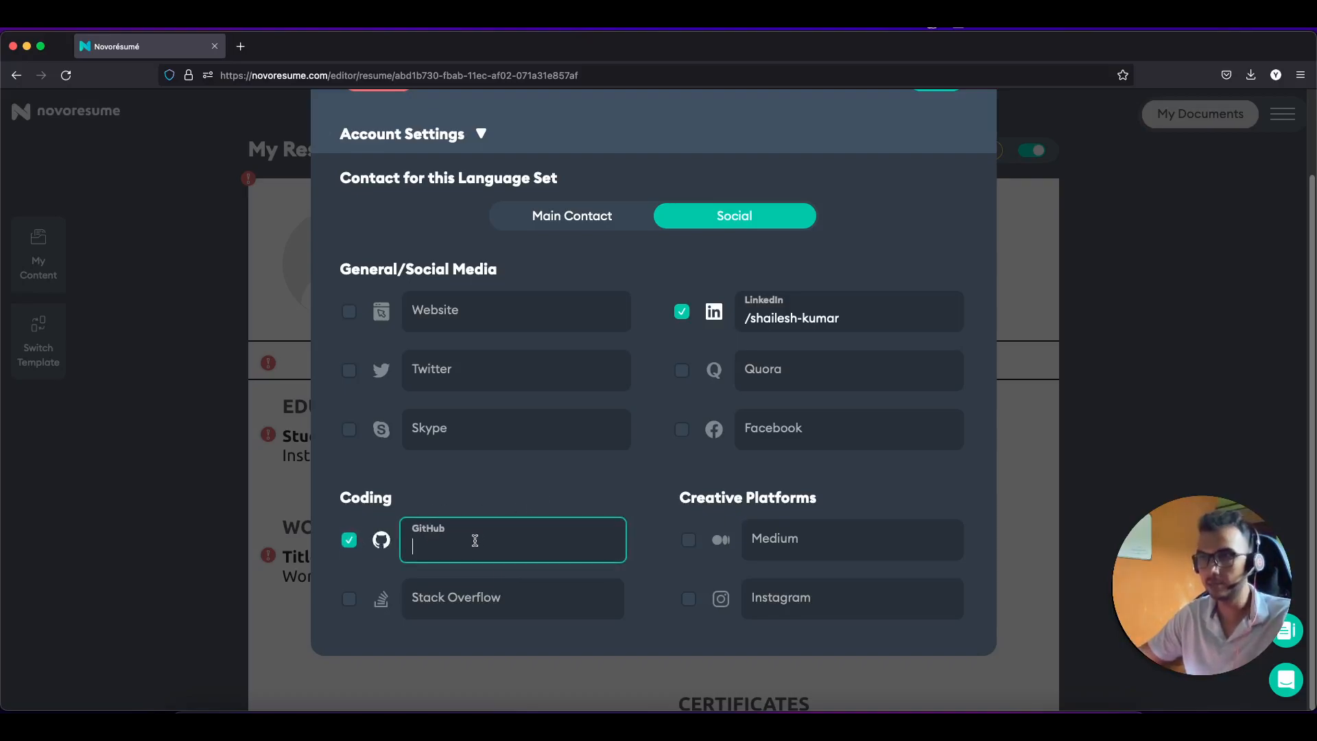
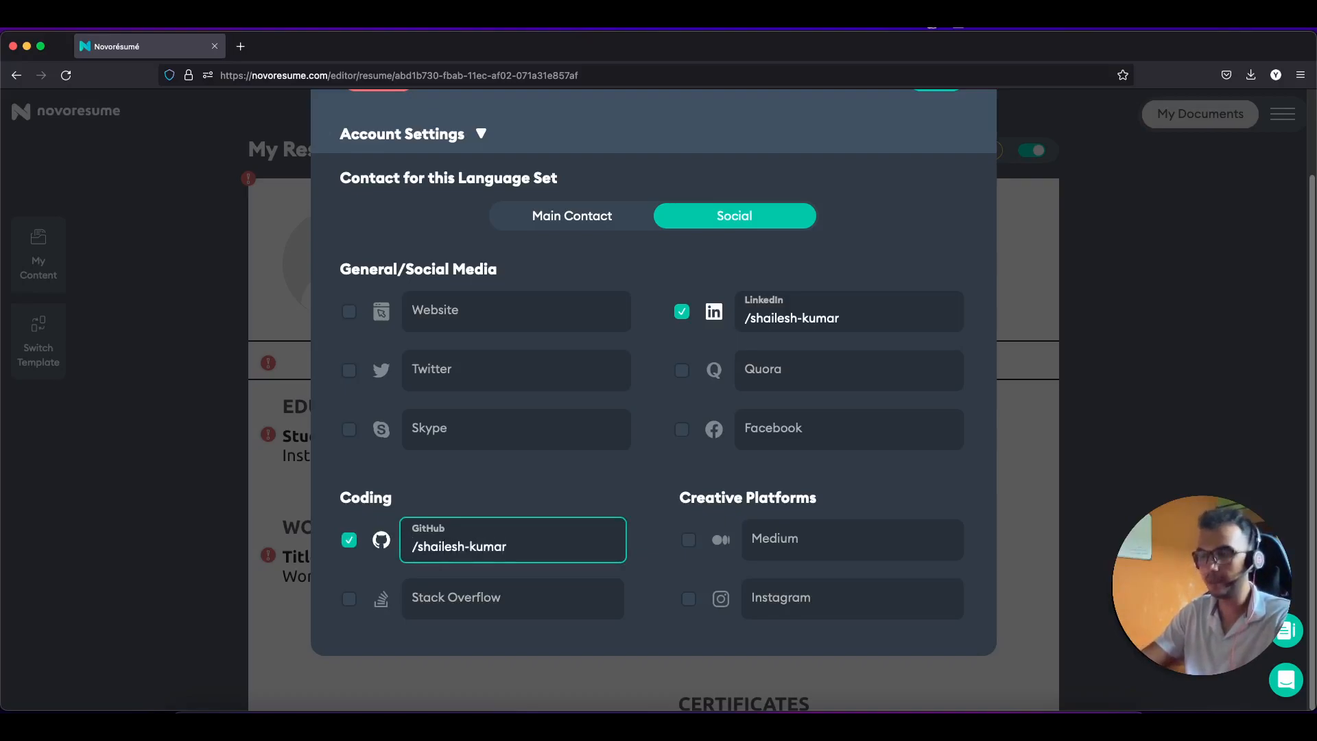
scroll(532, 462, "up", 1)
scroll(531, 461, "down", 1)
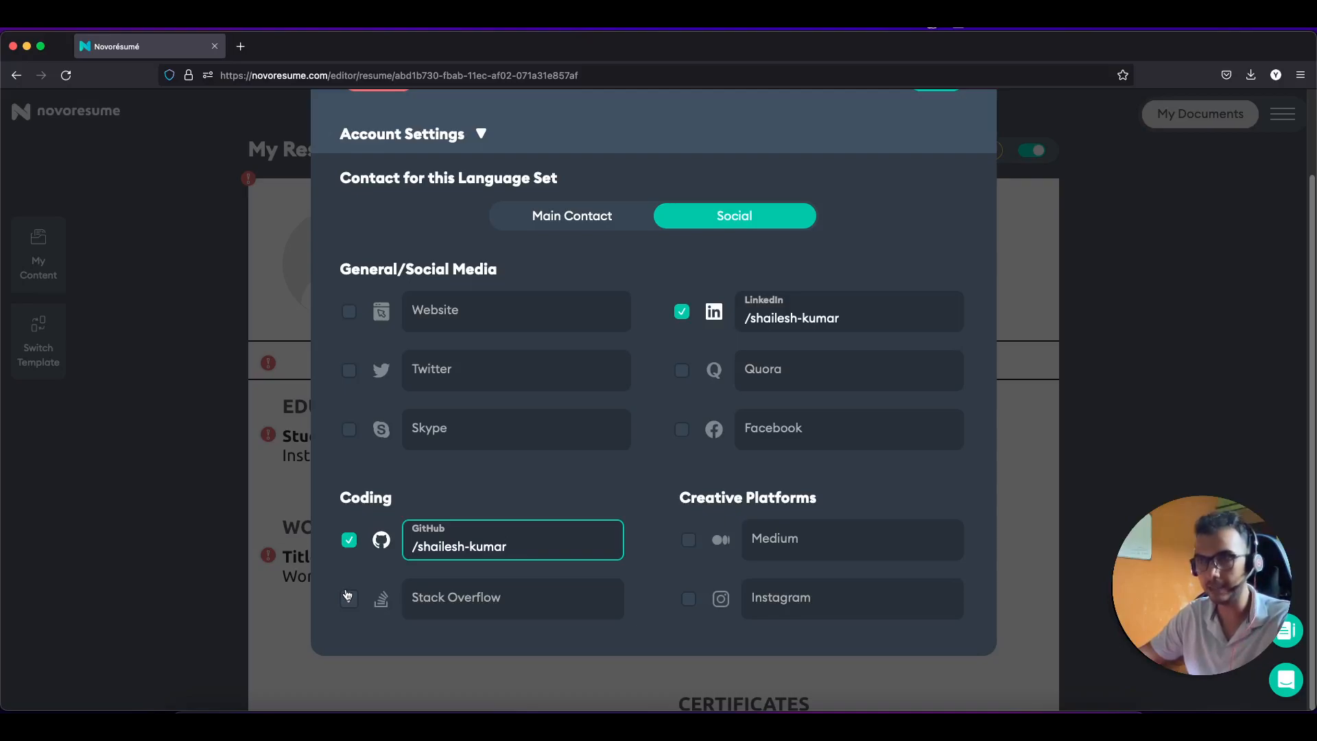
scroll(606, 463, "up", 2)
scroll(606, 463, "up", 1)
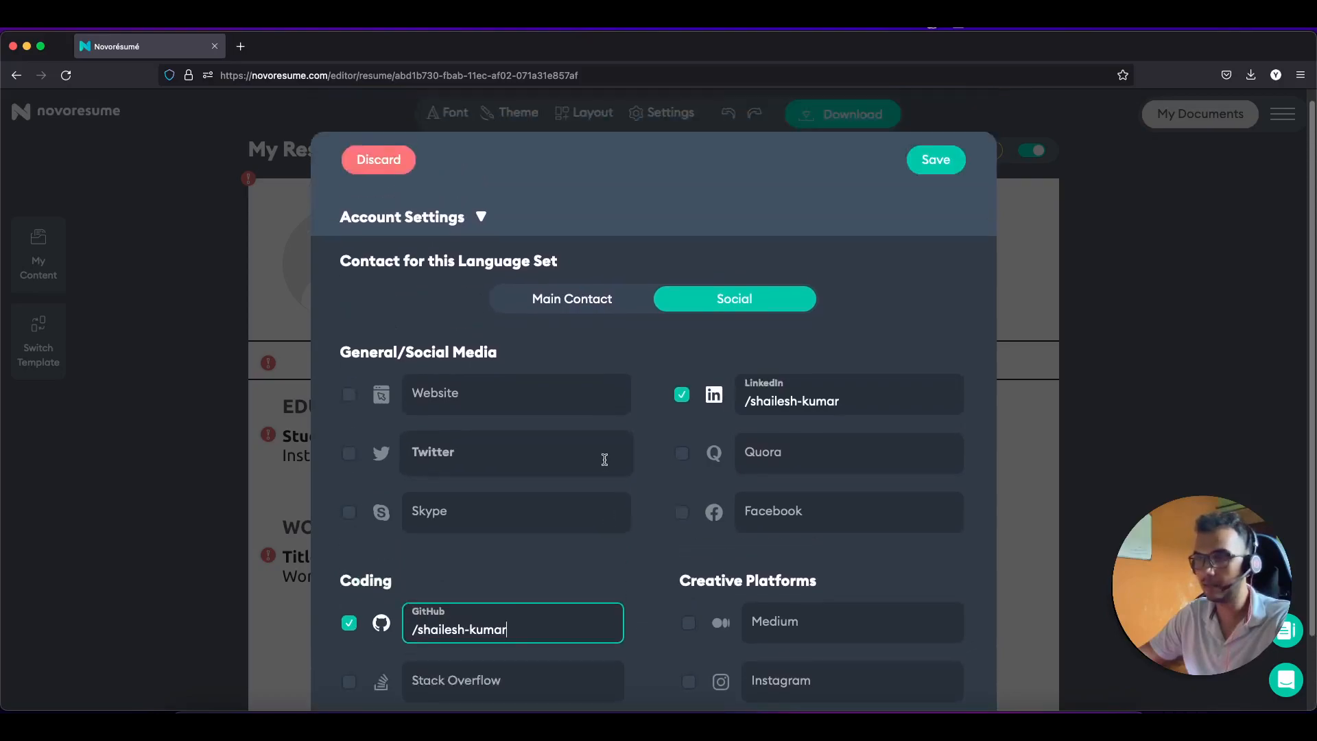
scroll(604, 460, "down", 2)
scroll(604, 460, "up", 1)
scroll(606, 464, "down", 2)
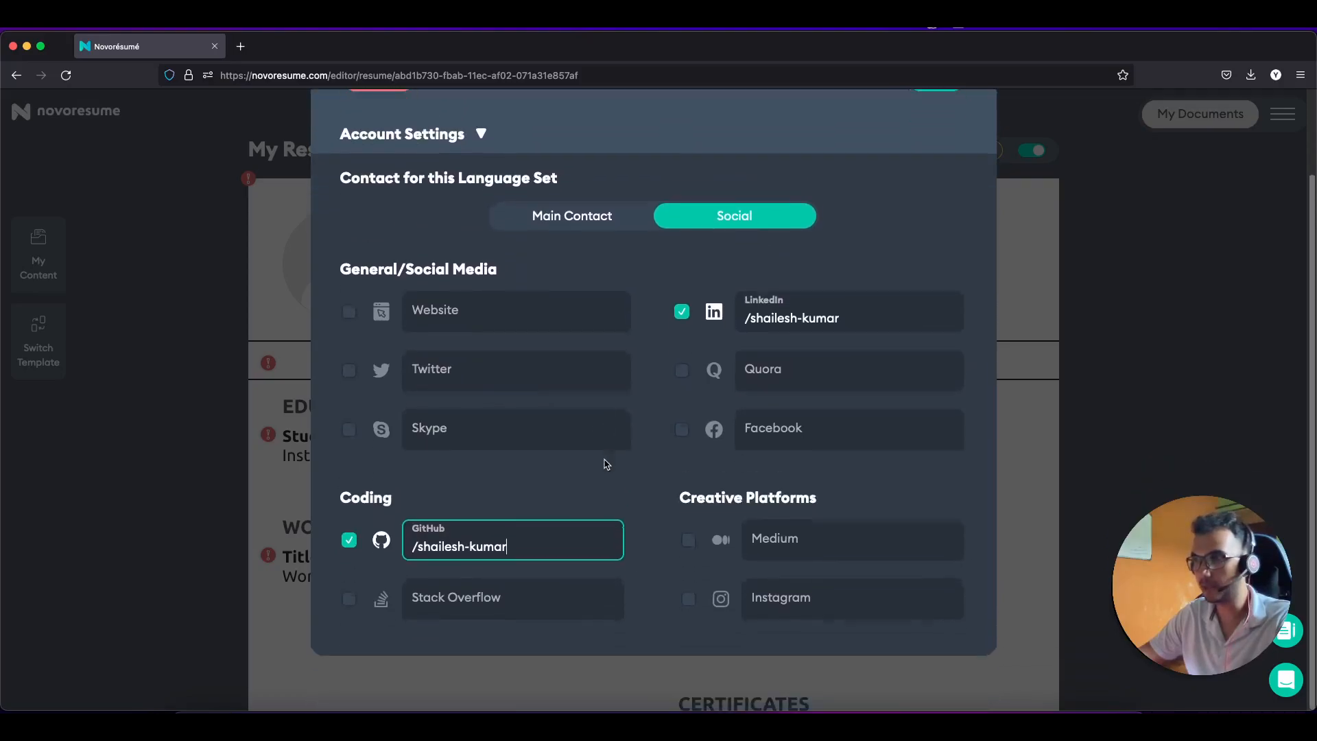
scroll(606, 463, "up", 3)
left_click(925, 172)
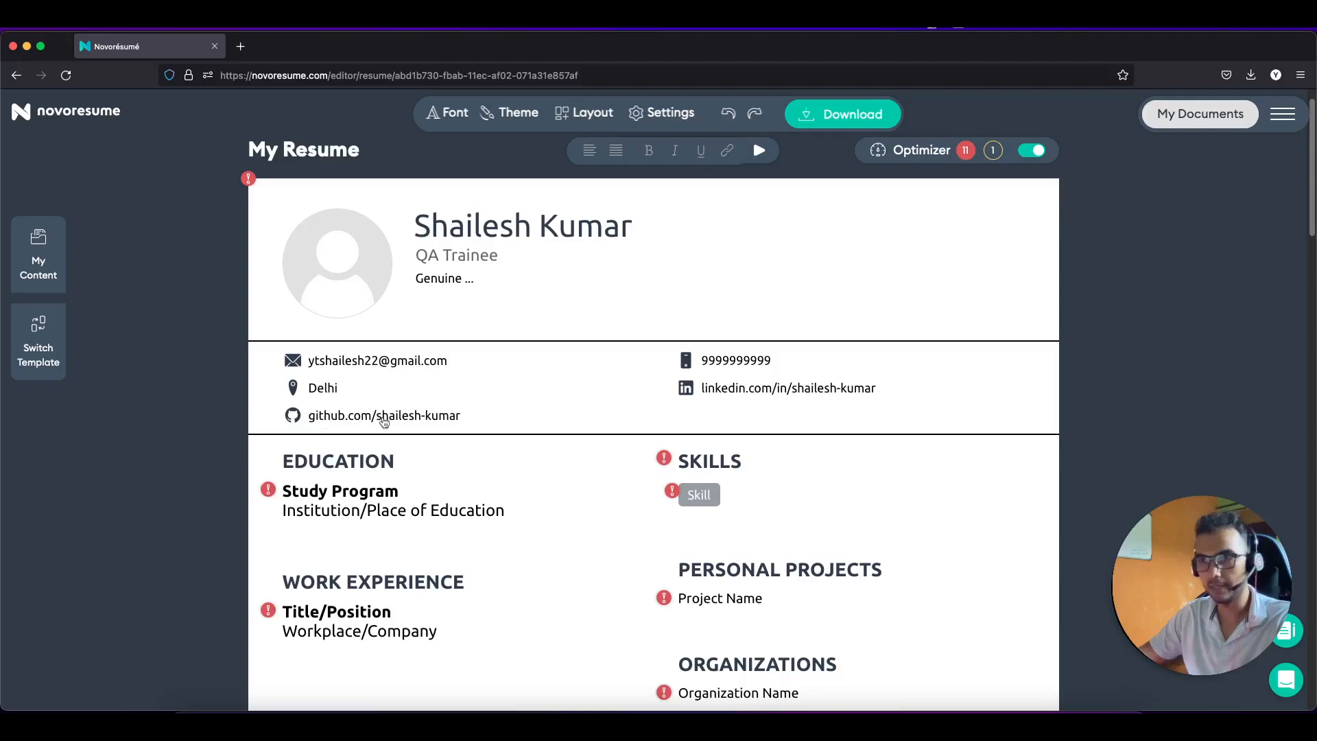
Step: Look over the resume's Education heading and Work Experience entry, which still show placeholders
scroll(421, 424, "down", 2)
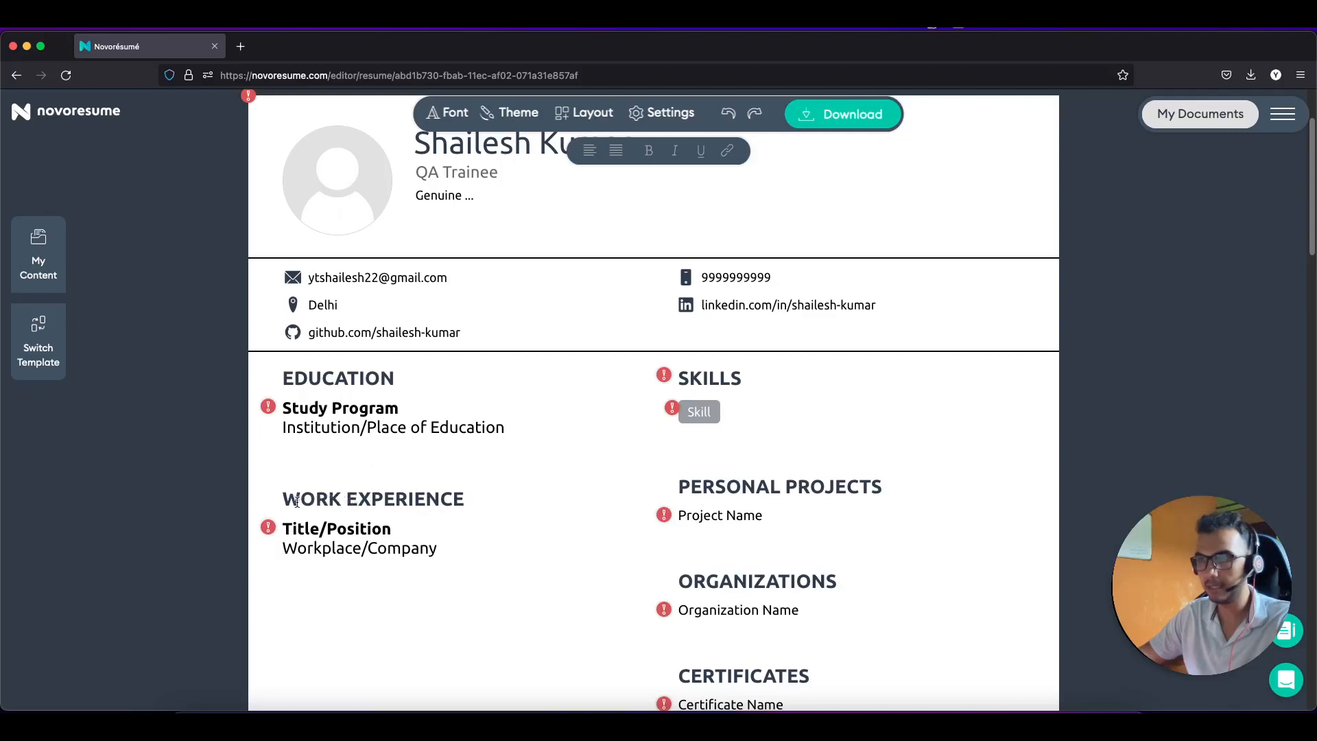
left_click(336, 379)
mouse_move(395, 380)
left_mouse_down()
mouse_move(282, 381)
mouse_move(403, 379)
left_mouse_up()
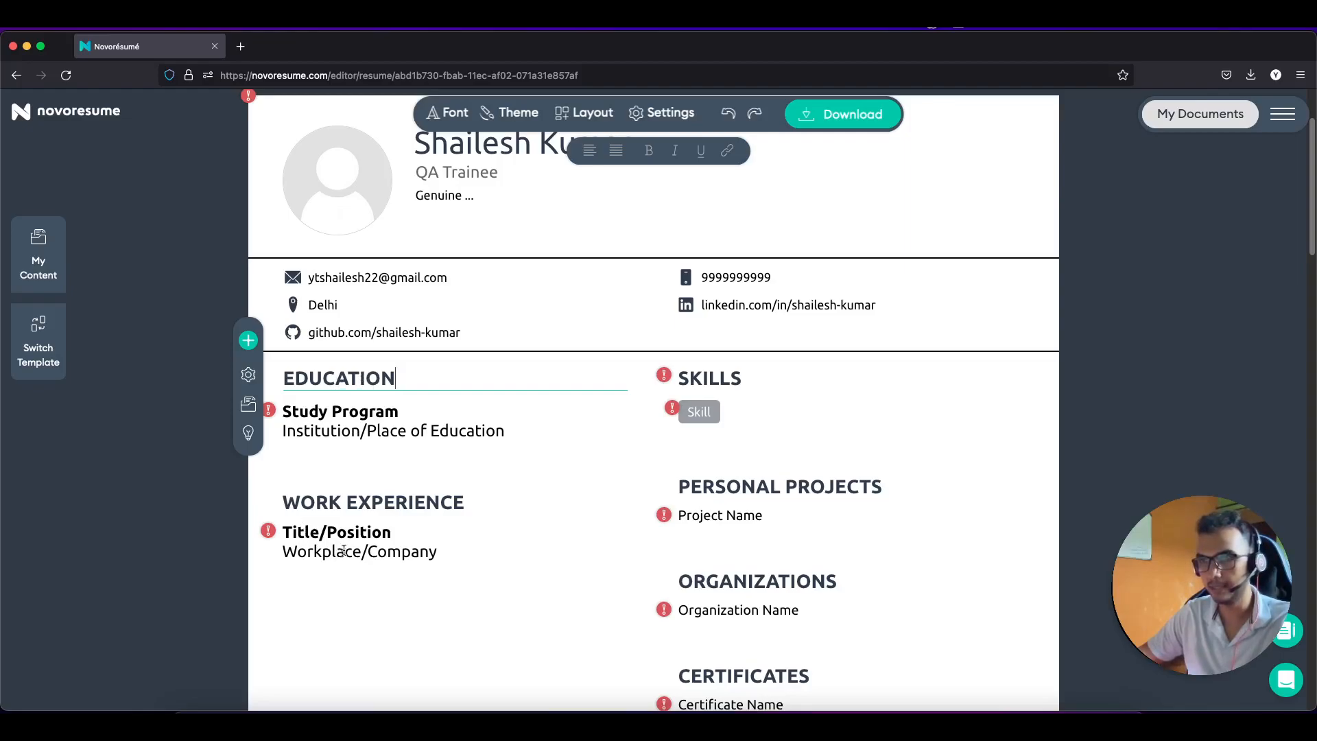
left_click(371, 540)
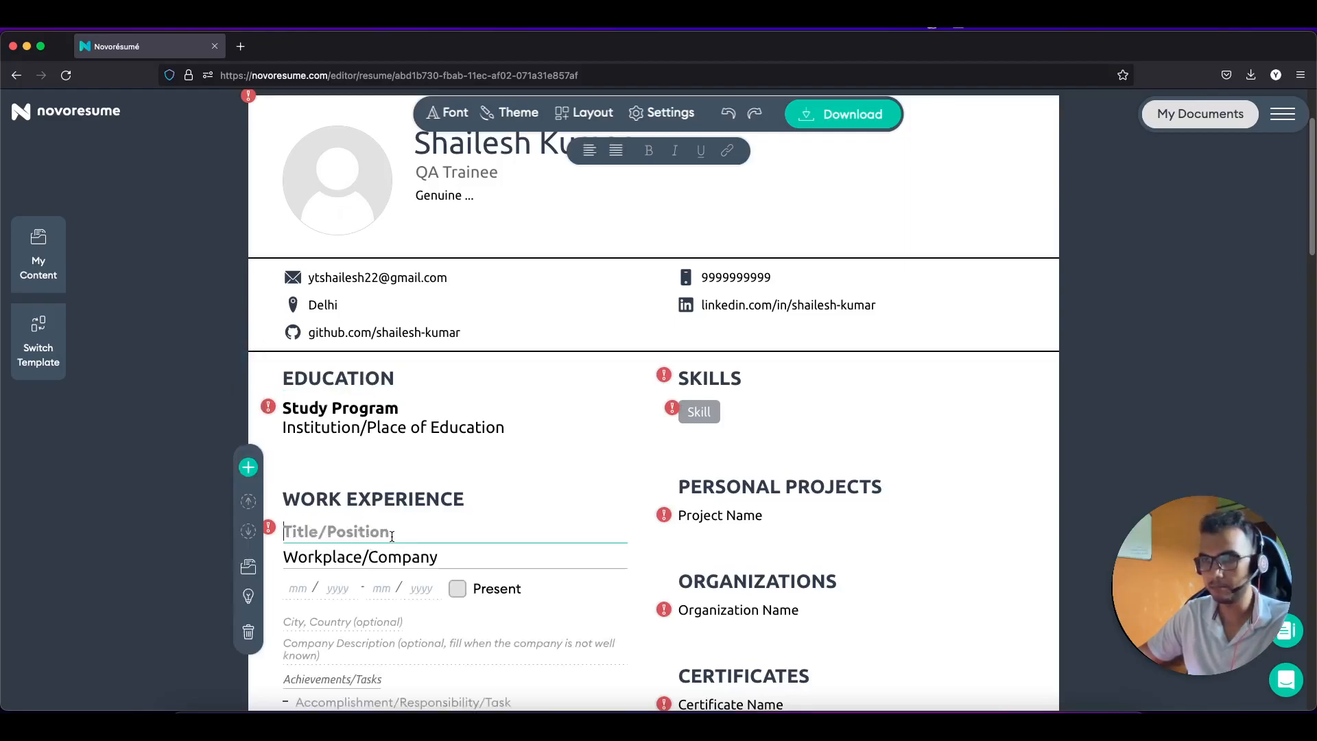
left_click(354, 385)
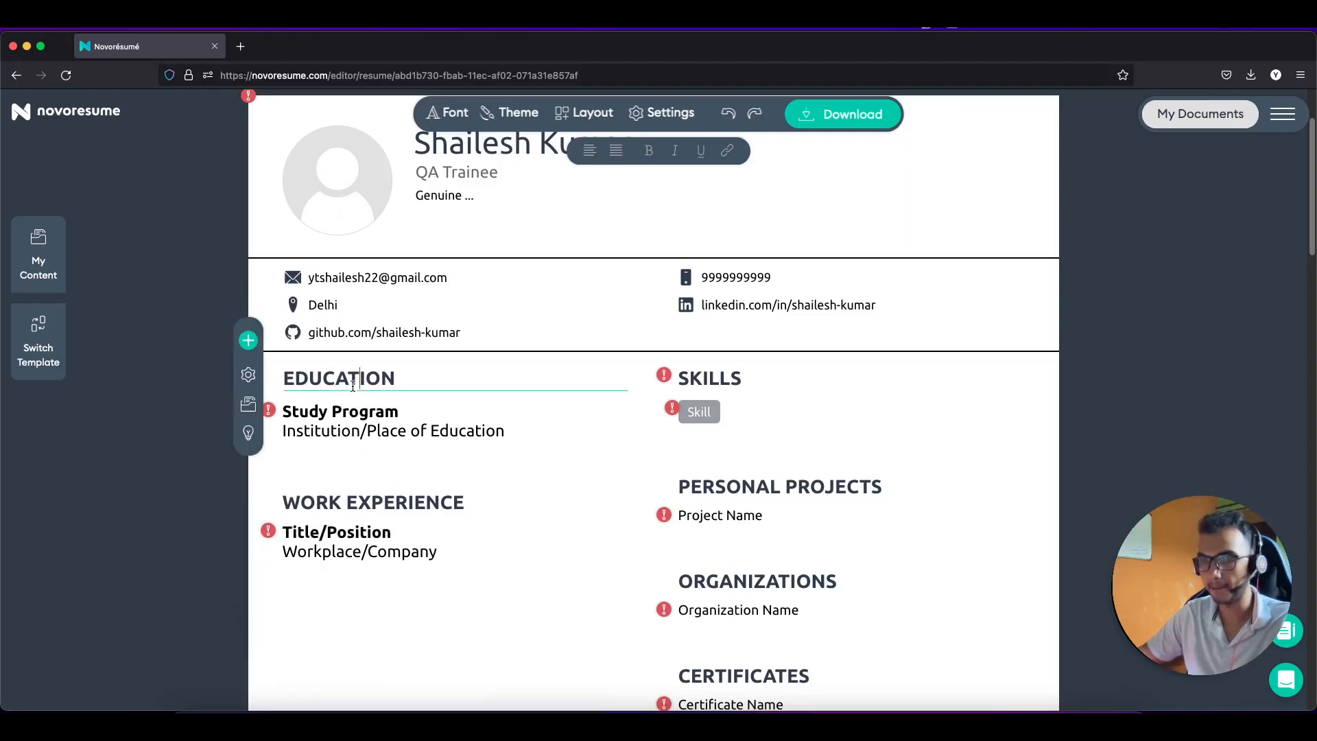
Step: Type and correct the Education degree title until it reads 'Bachelor of Education'
left_click(350, 406)
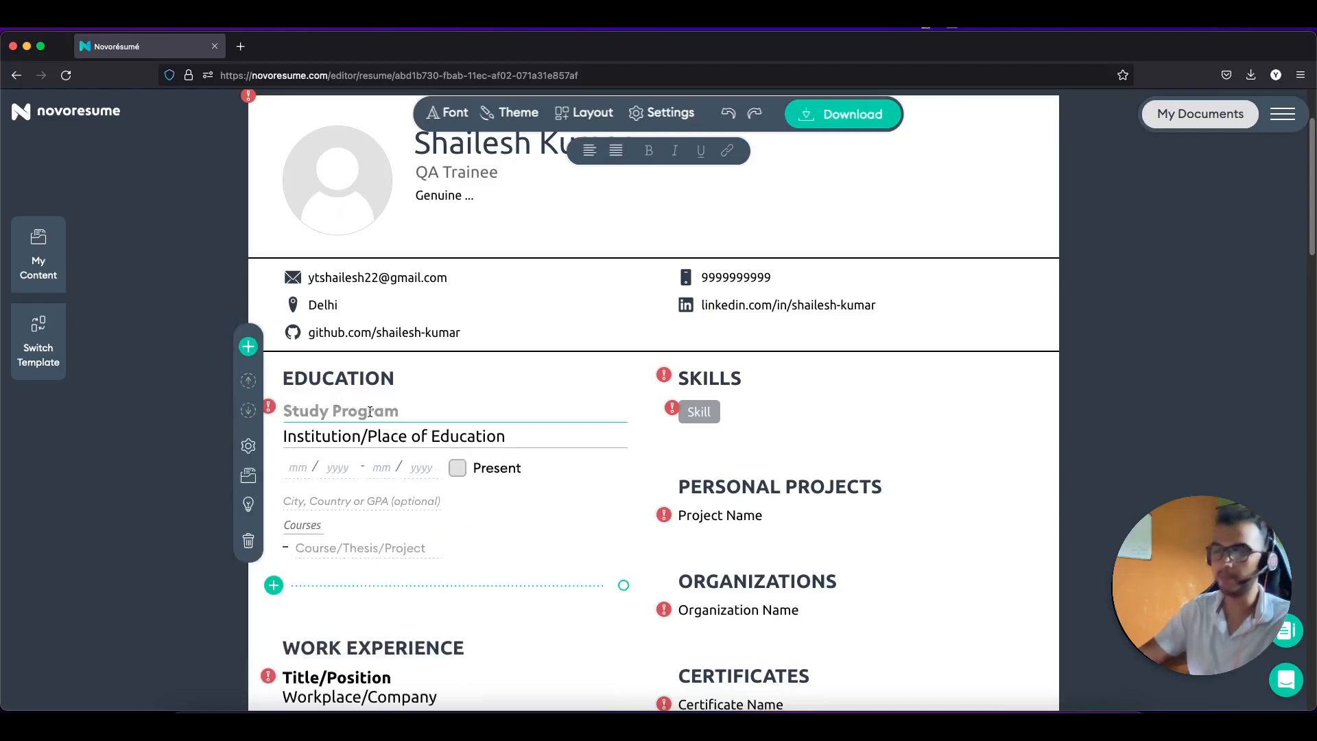
type("B")
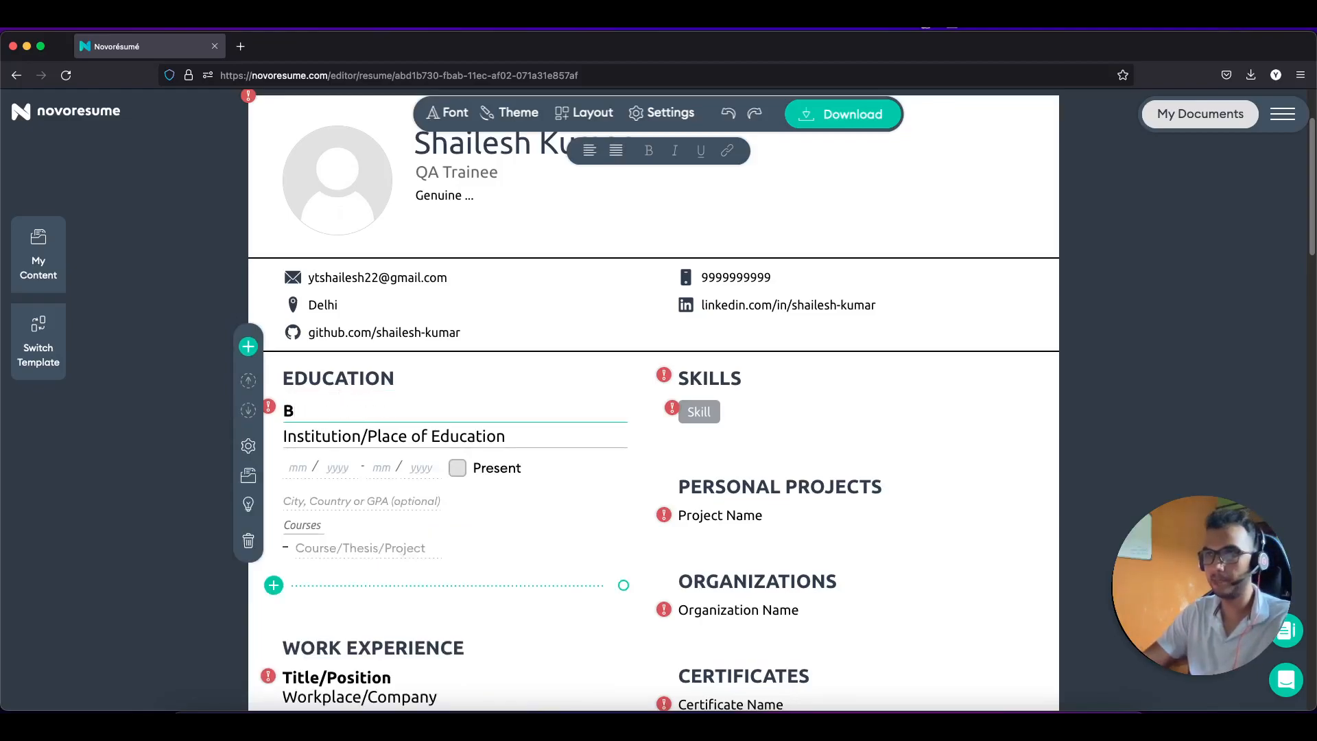
type("ach")
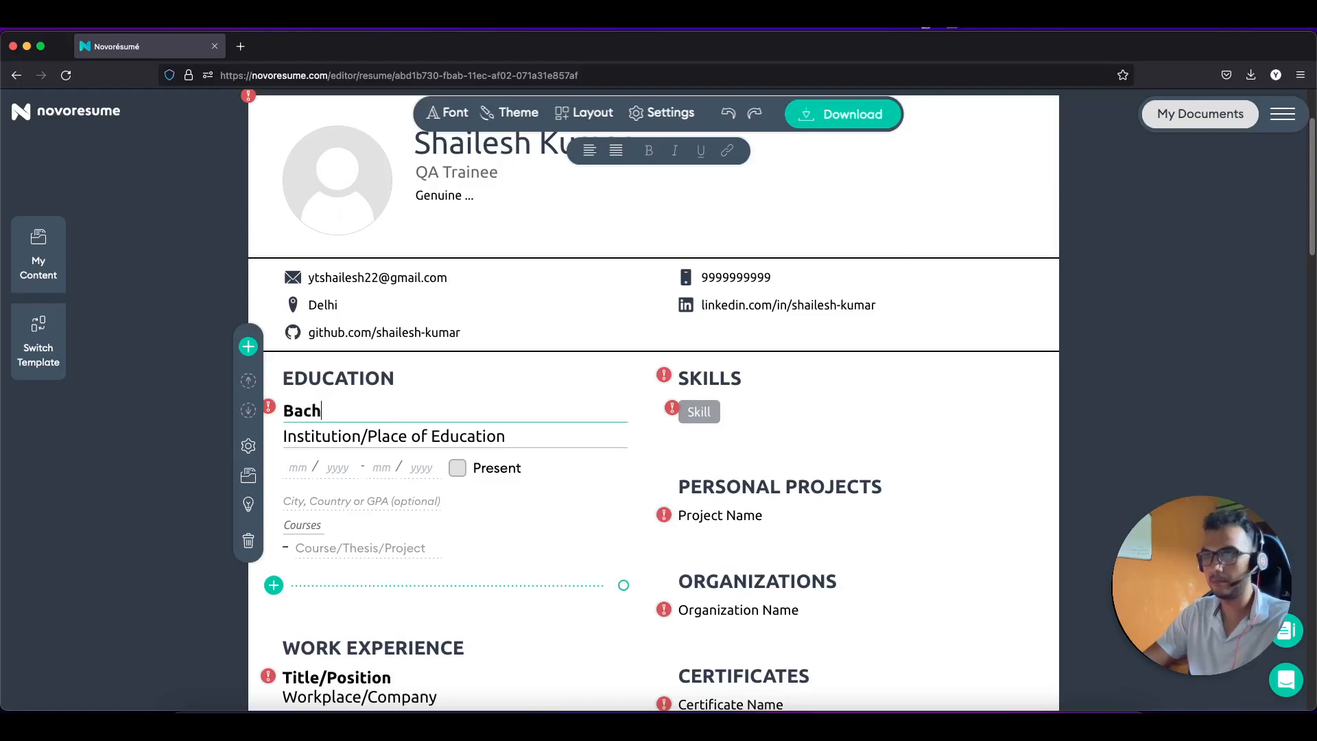
type("eloar of ")
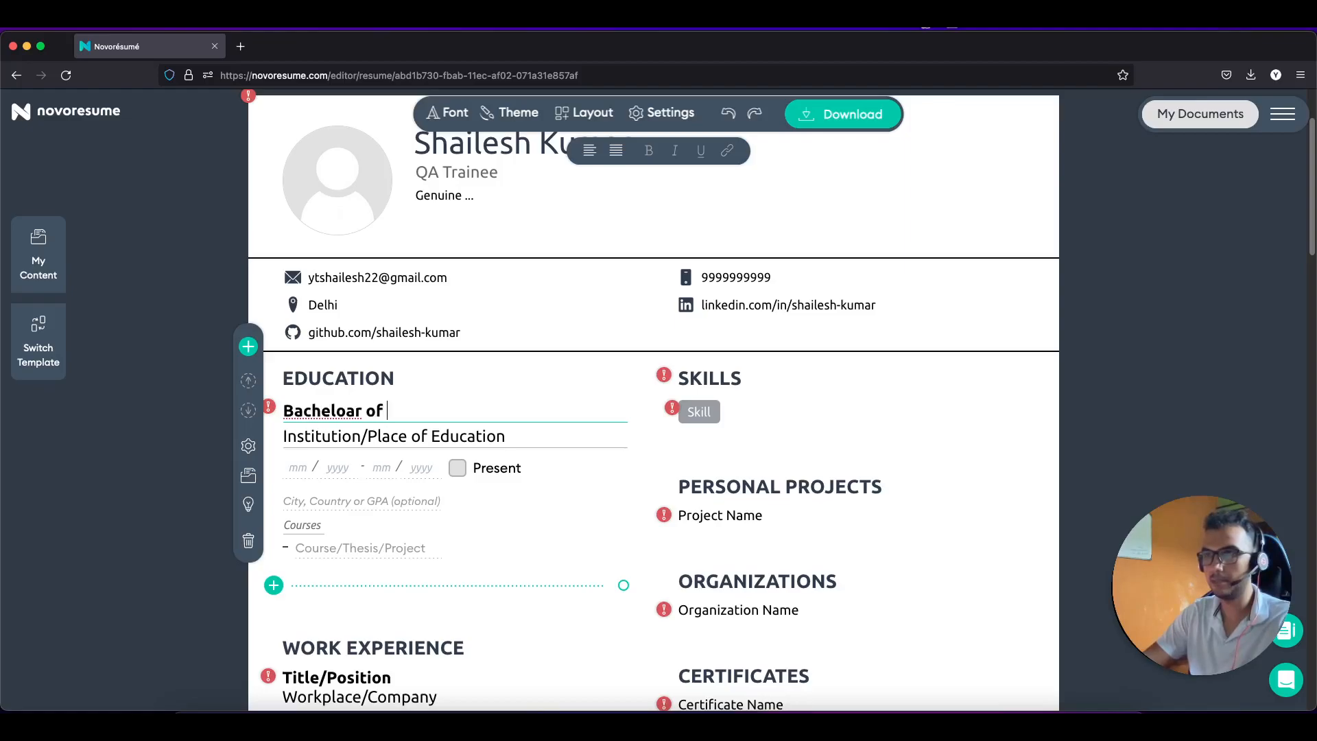
type("Technology")
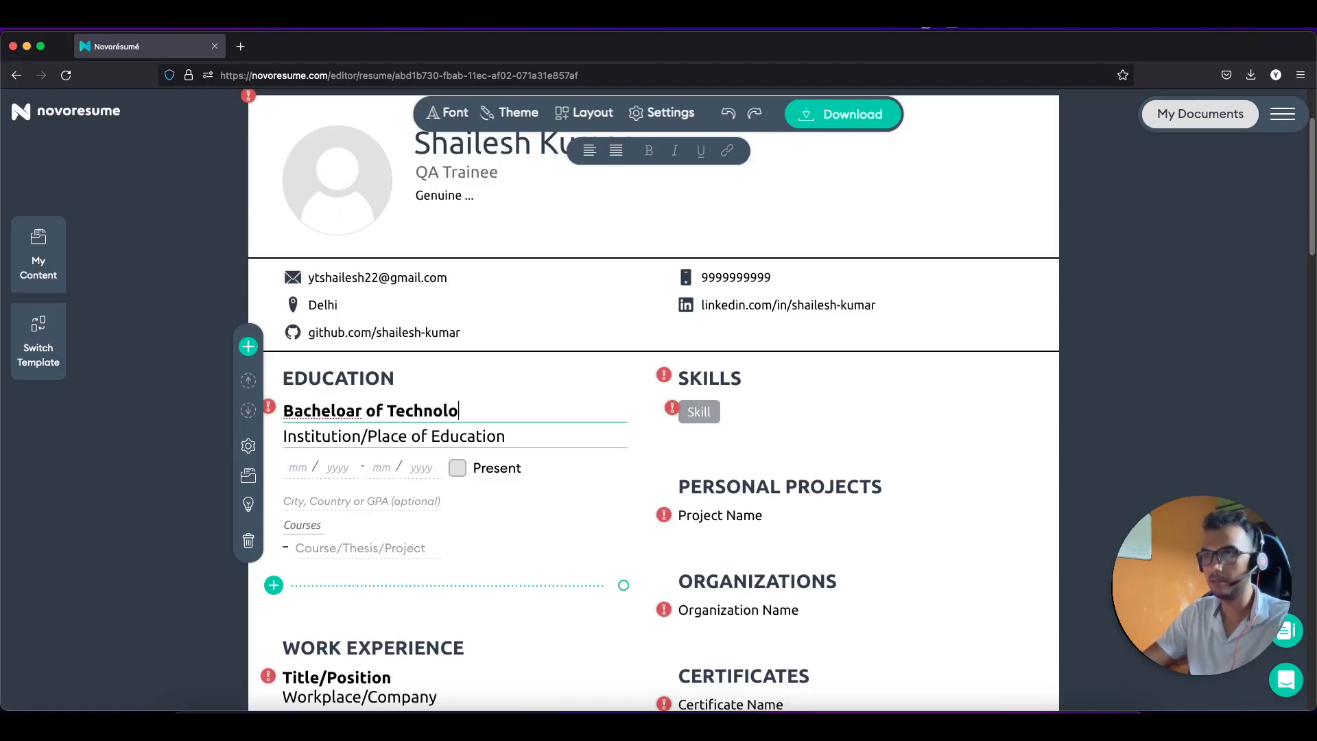
right_click(363, 420)
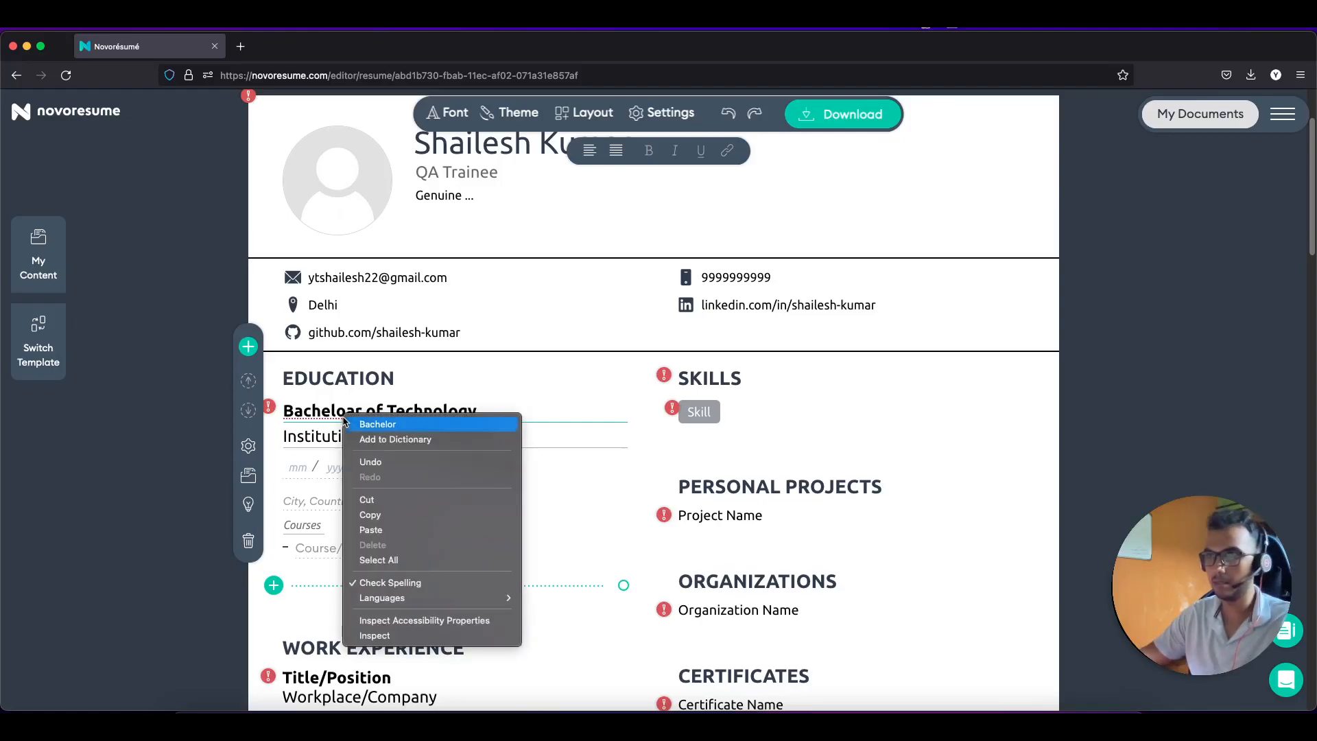
left_click(384, 425)
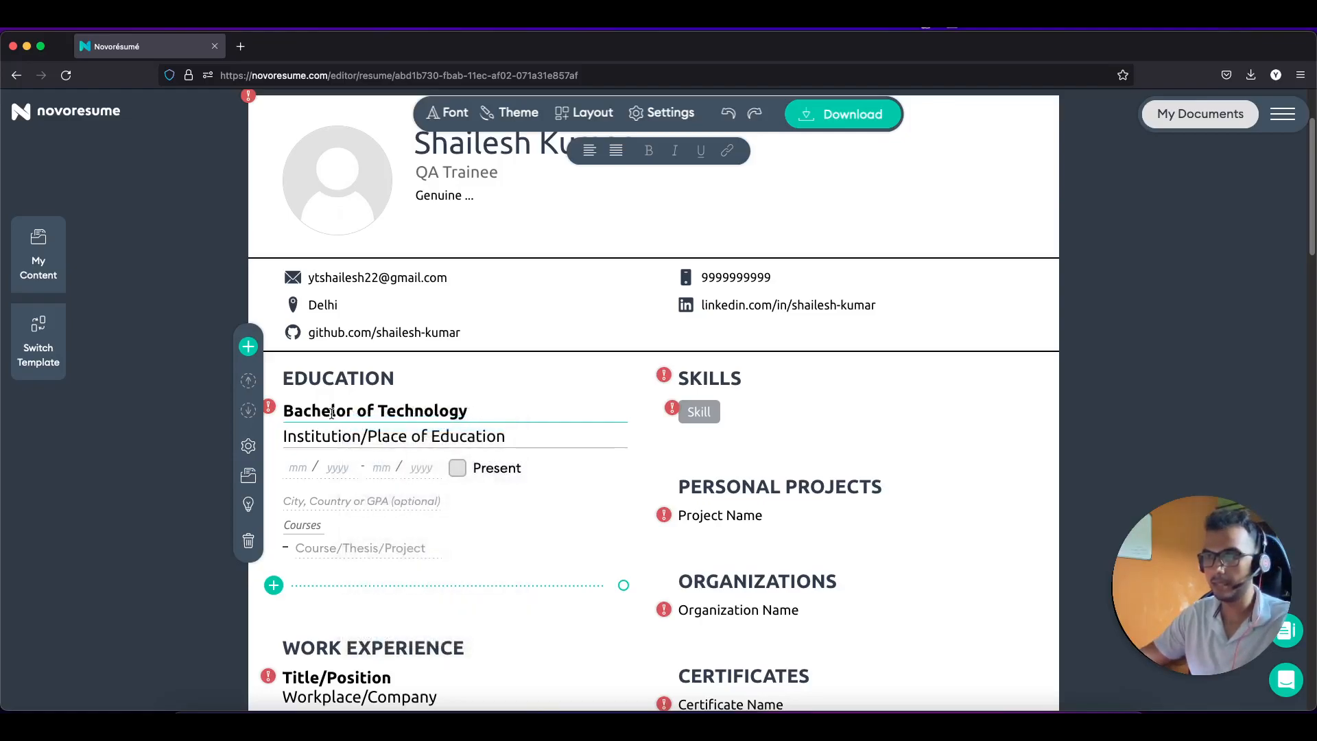
left_click_drag(471, 410, 295, 406)
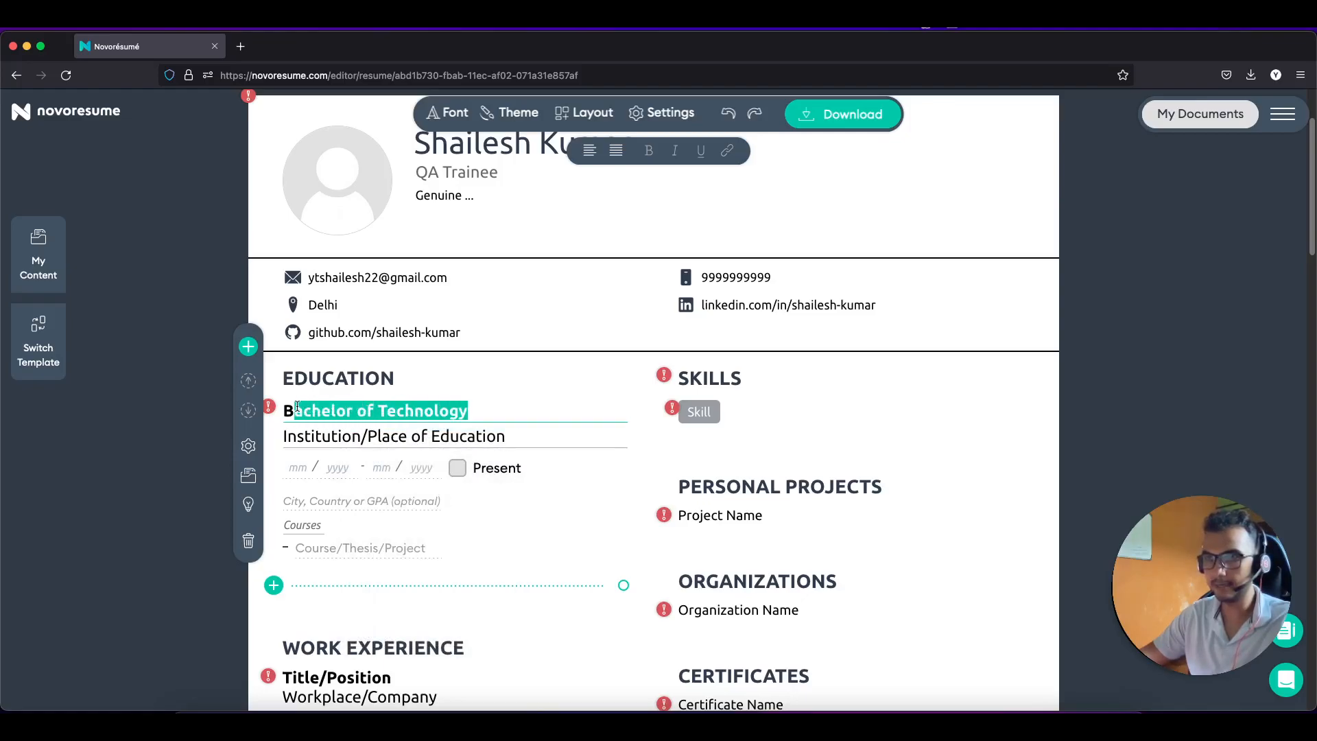
key("BackSpace")
type(".")
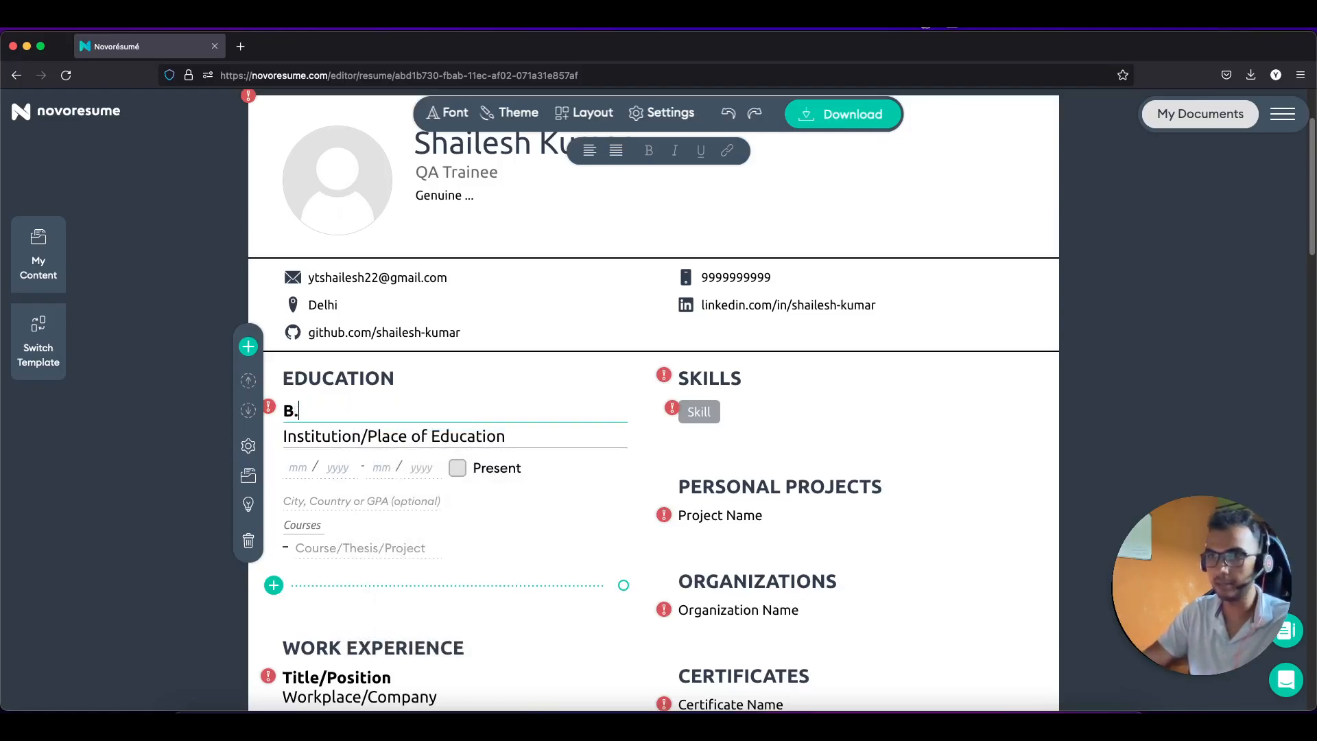
type(" Tech")
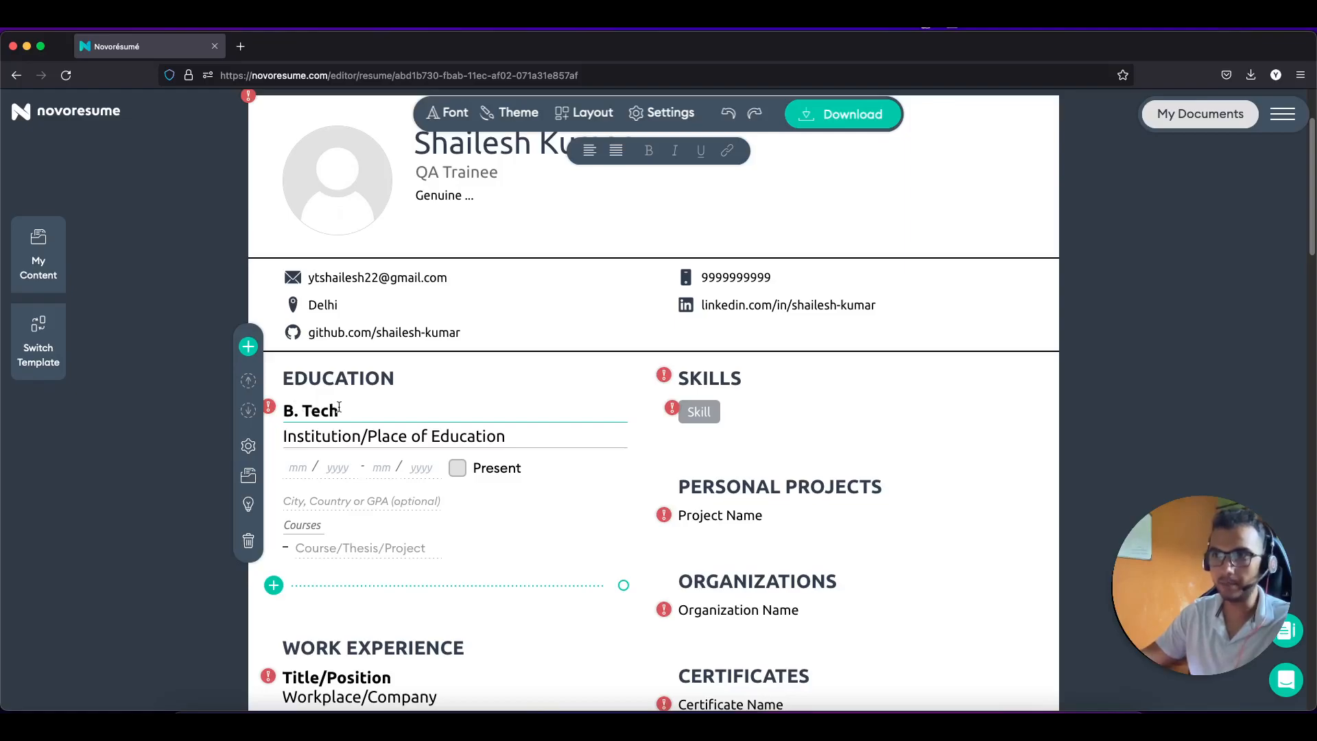
left_click_drag(338, 410, 297, 410)
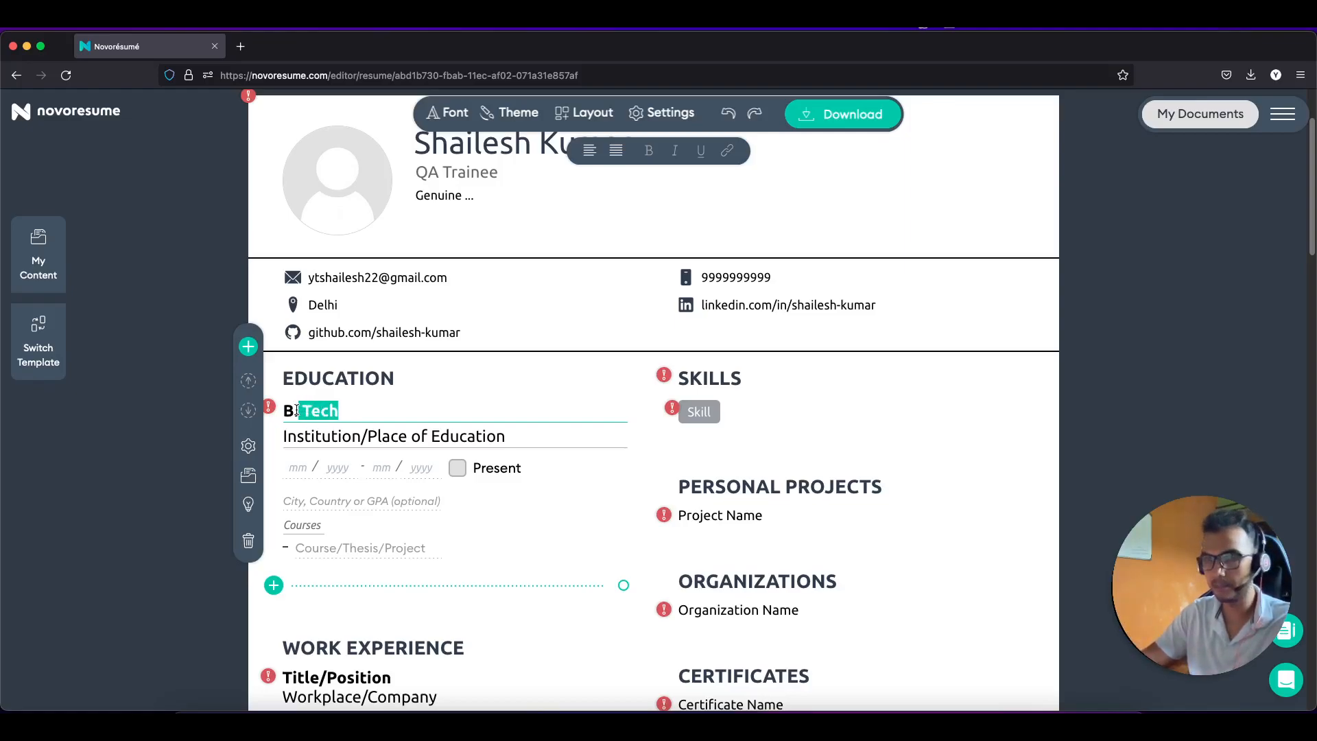
key("BackSpace")
key("BackSpace")
type("ac")
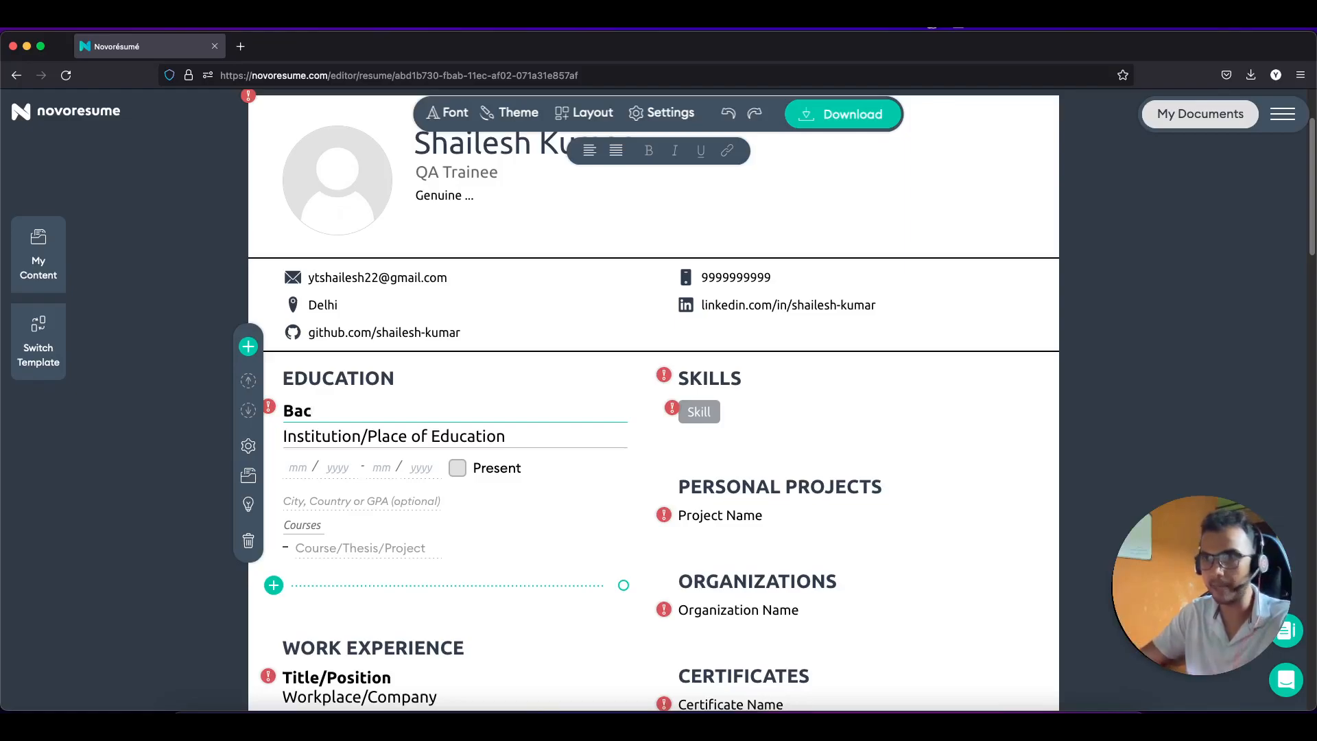
type("he")
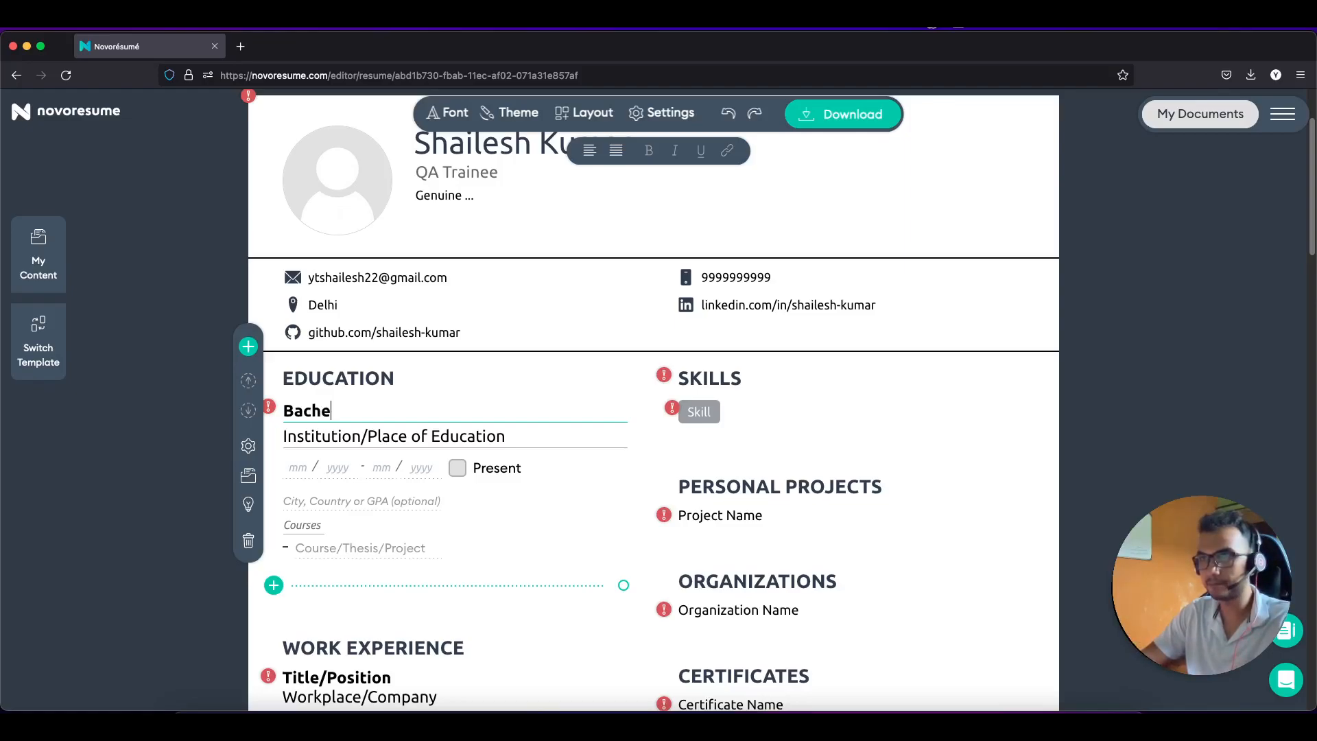
type("lor of Education")
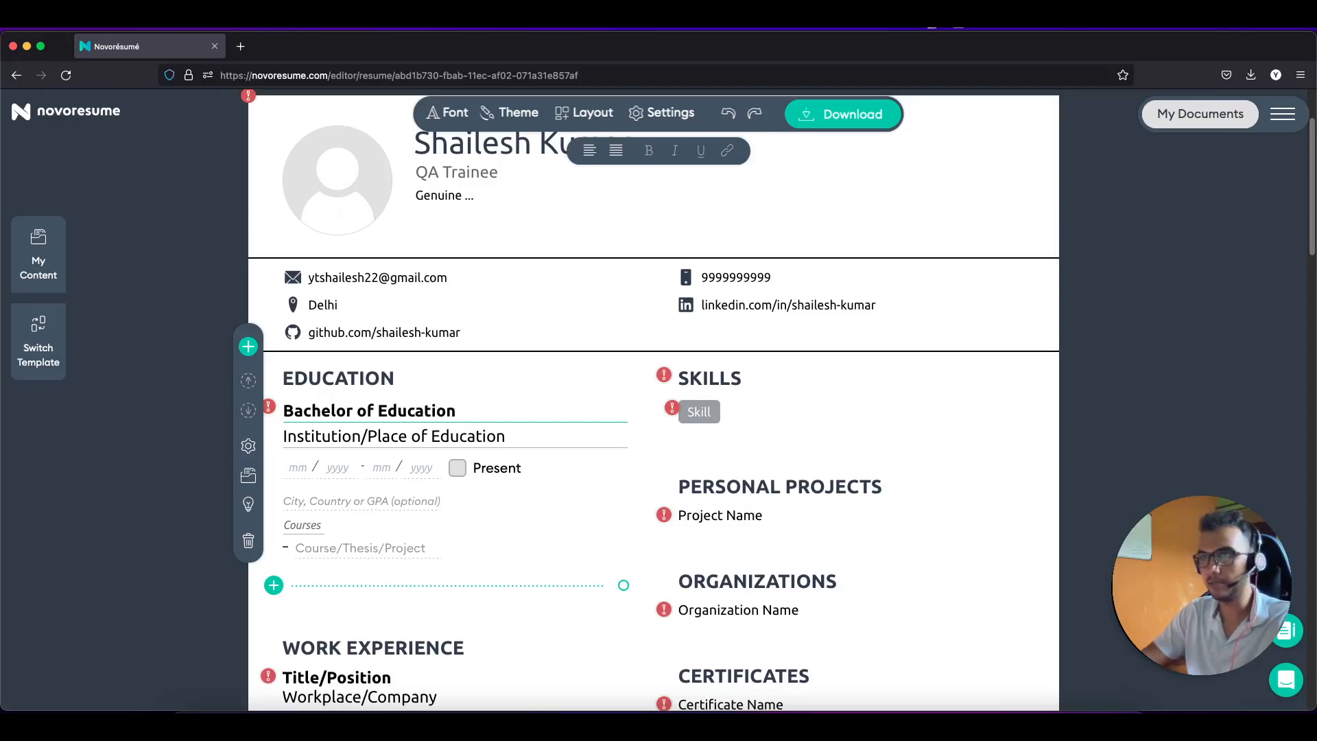
left_click(284, 437)
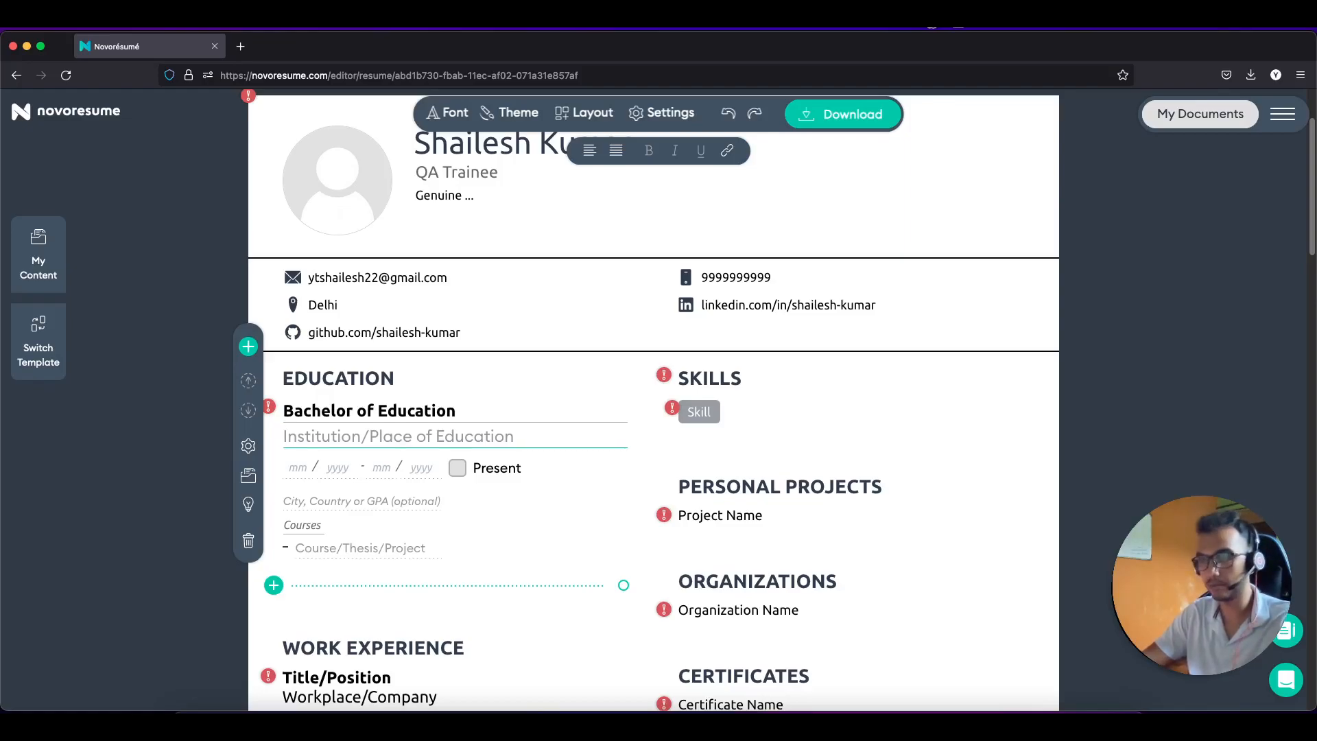
Step: Enter institution 'ABC Institure of Technology', dates 06/2017–06/2021, then remove ', Noida' from it
type("ABC")
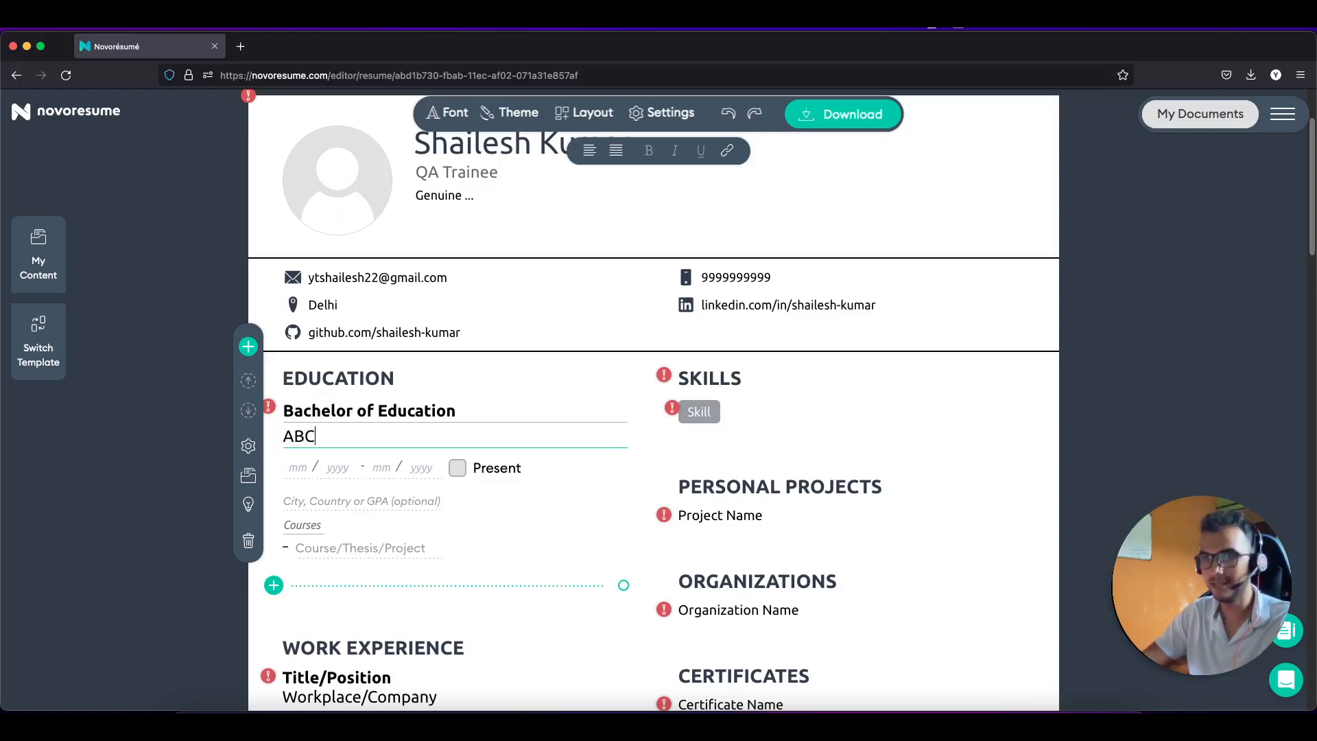
type(" Insti")
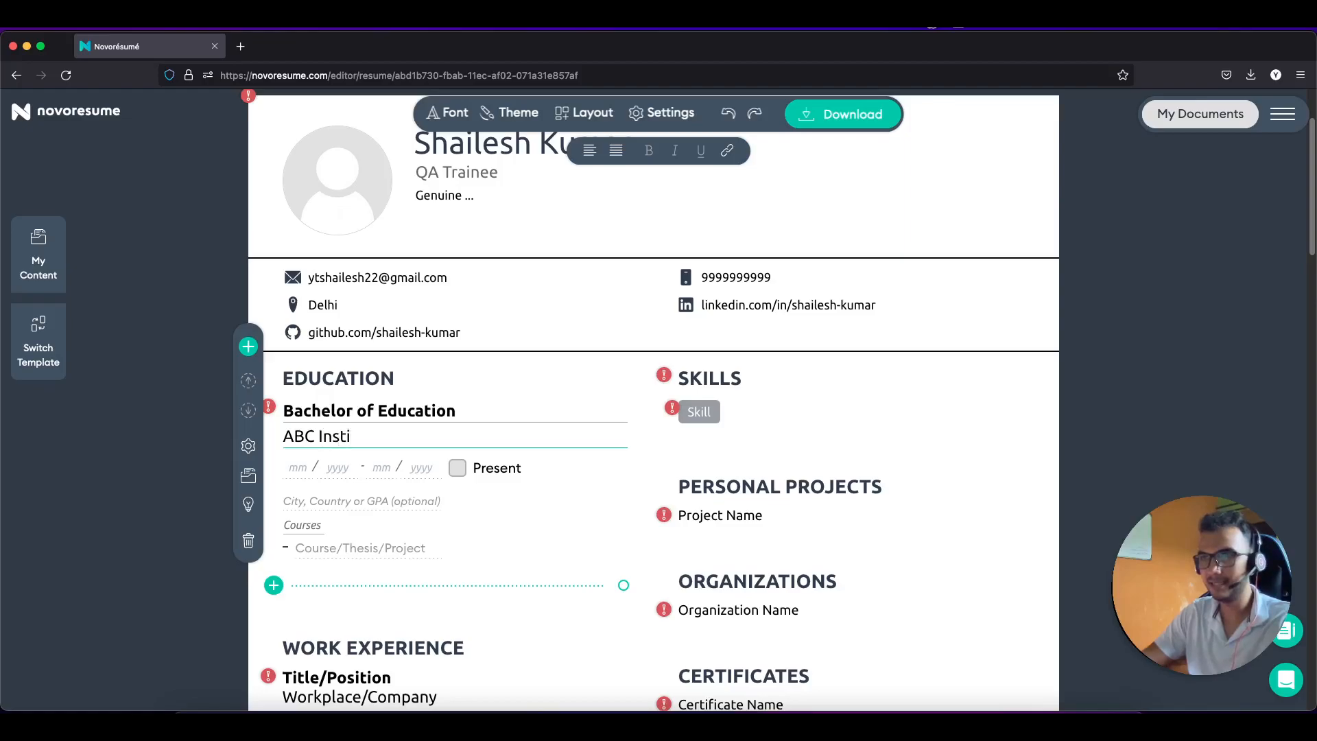
type("ture of Tech")
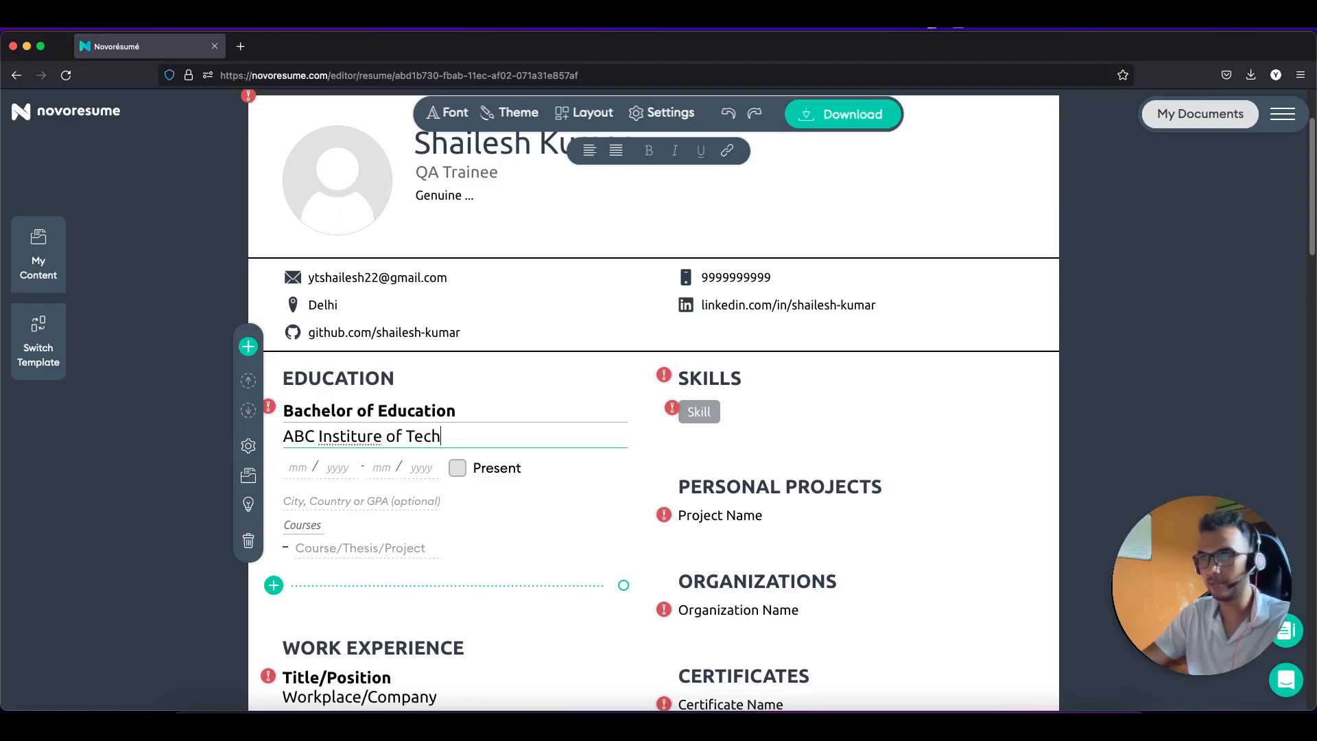
type("nology ")
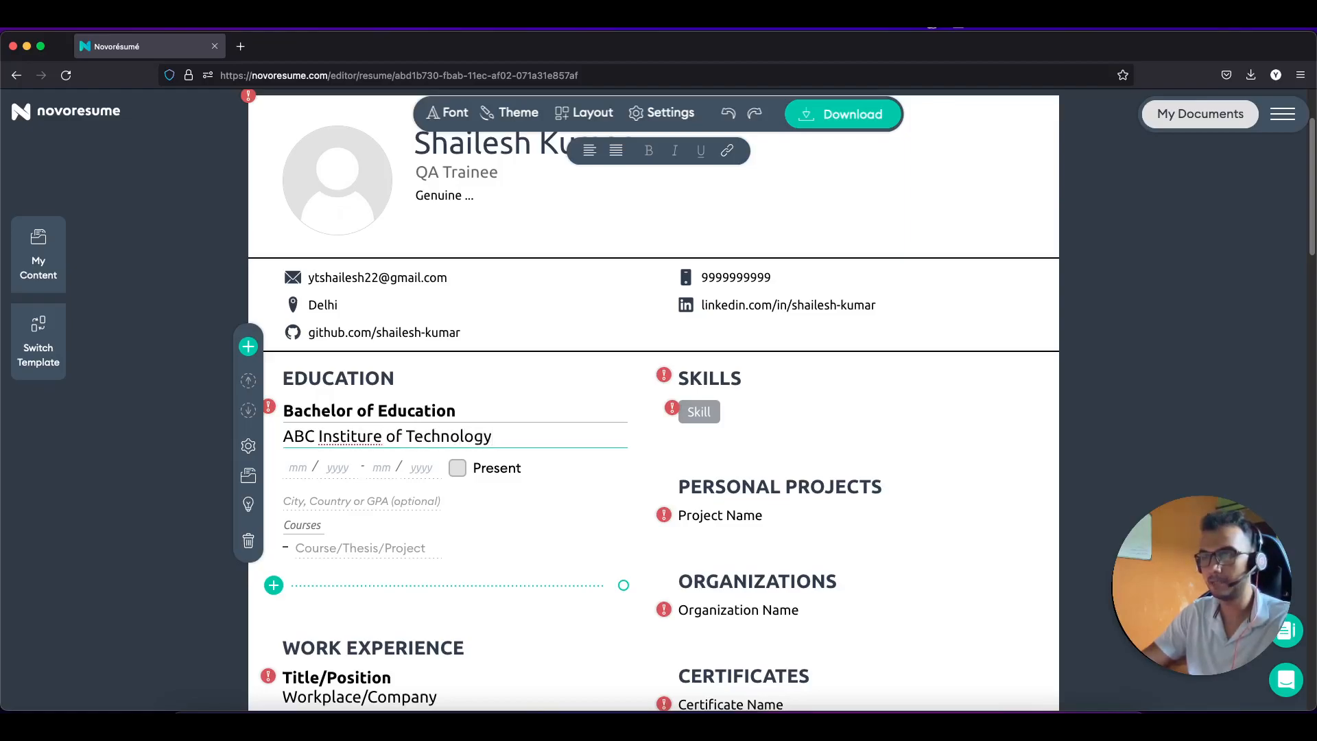
type(", Noida")
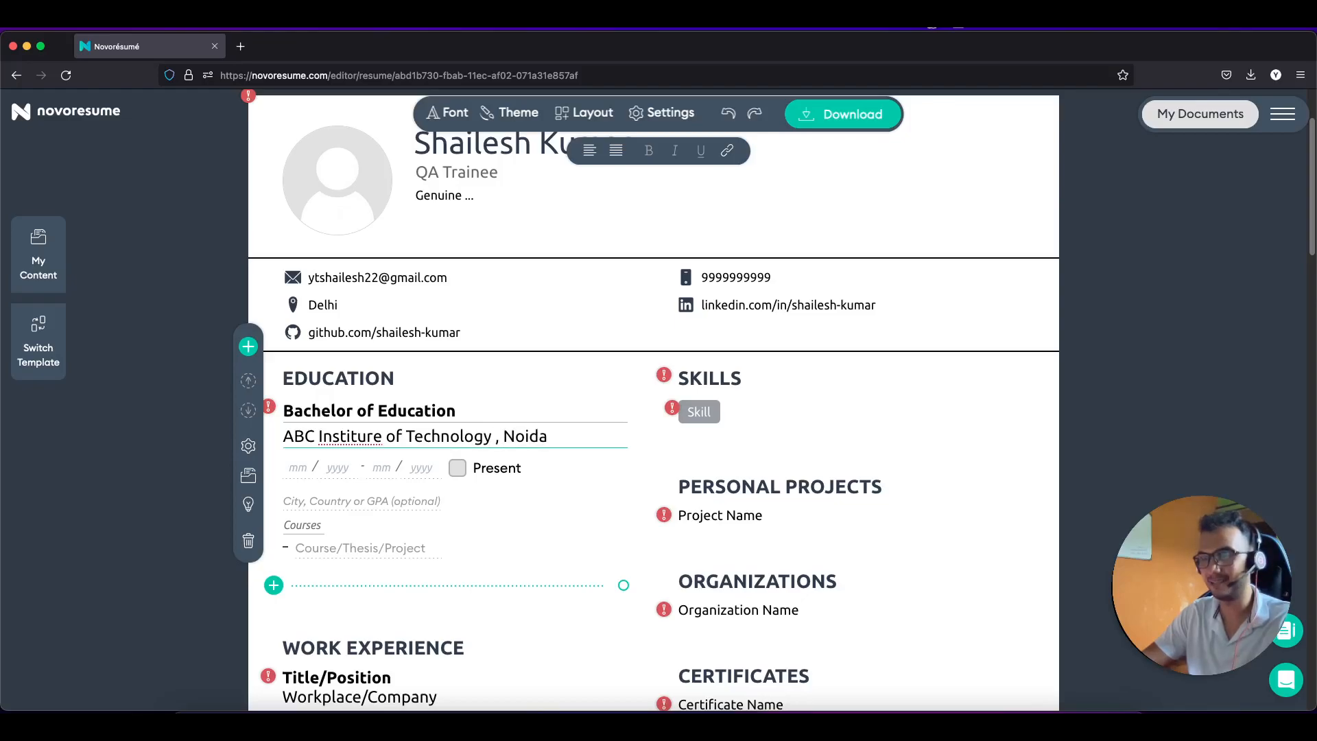
left_click(299, 466)
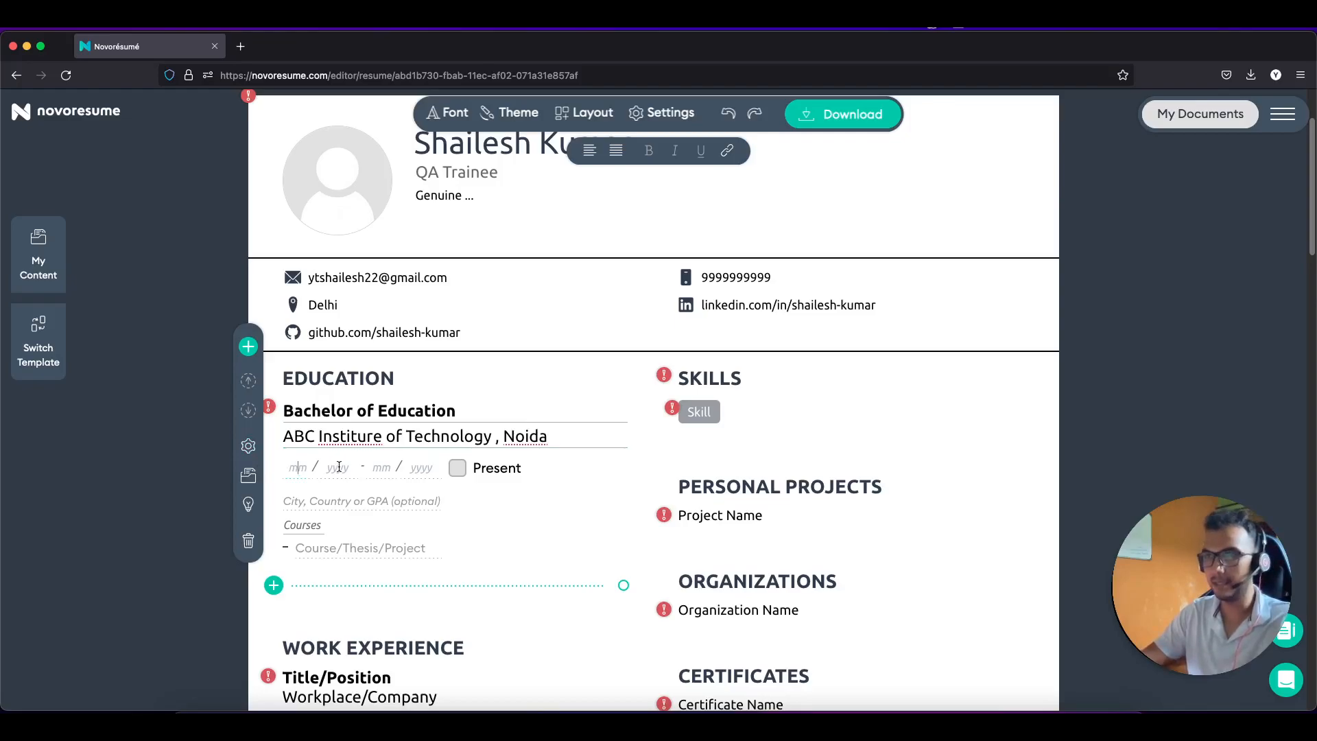
type("06 / 201")
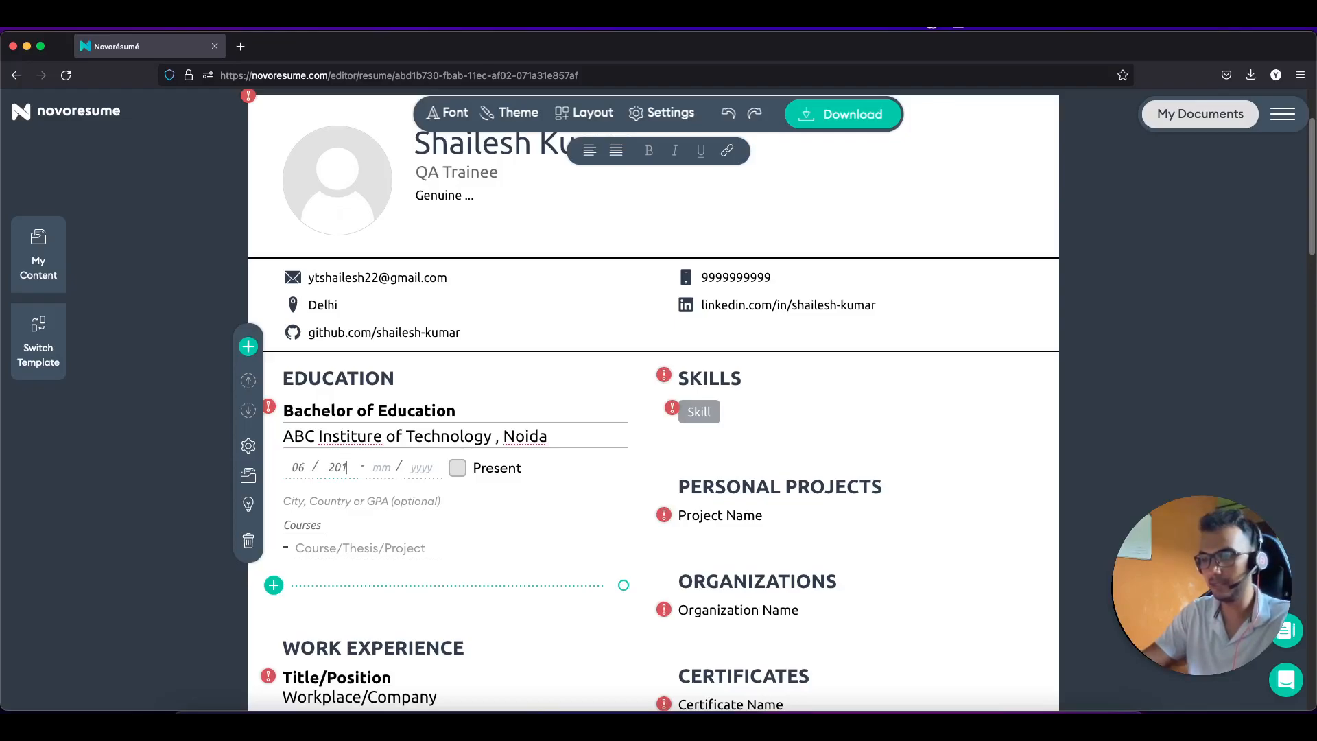
type("7")
type("06 / ")
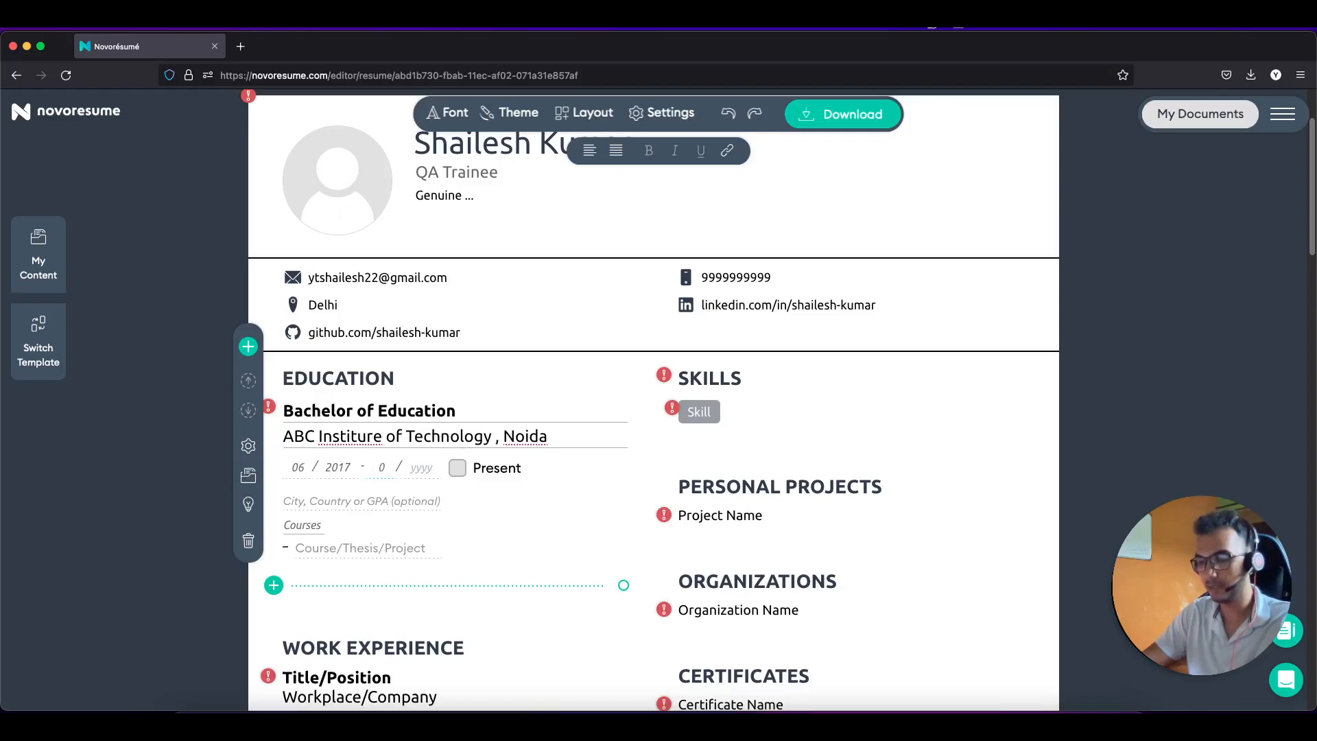
type("2021")
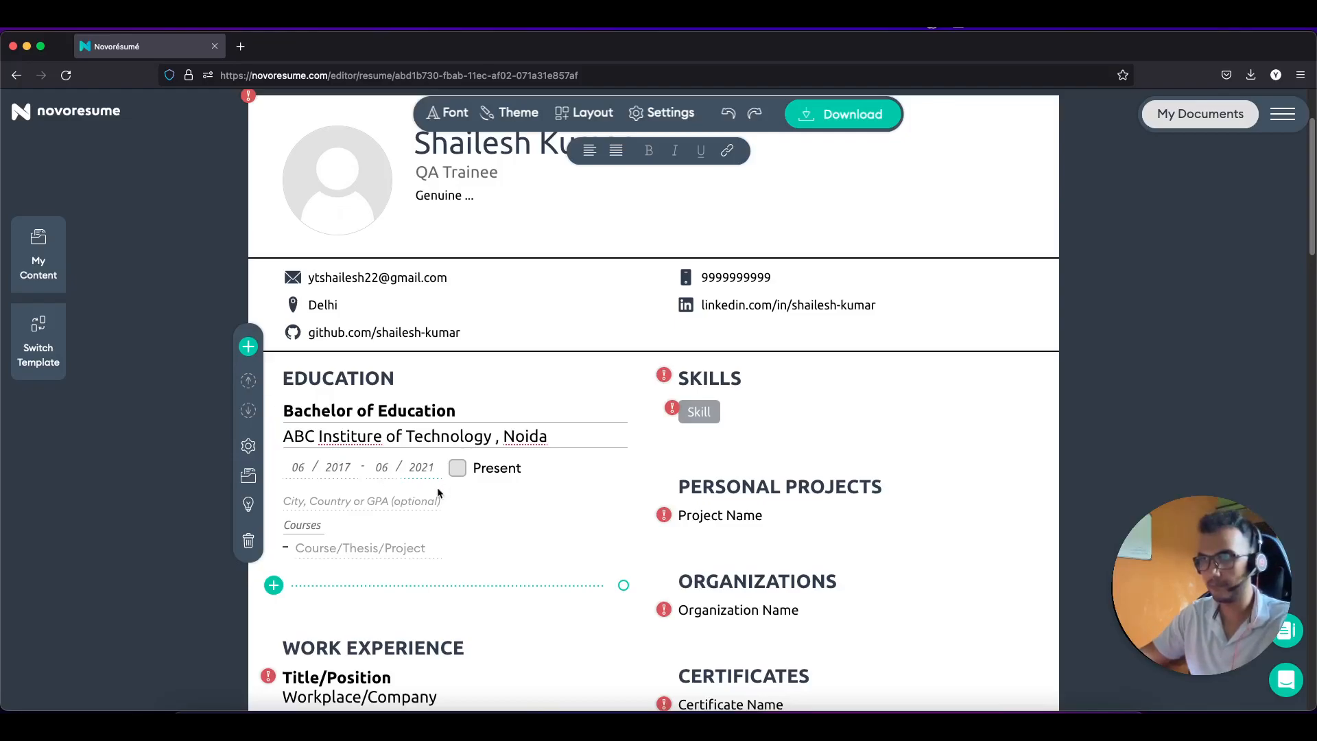
left_click(351, 501)
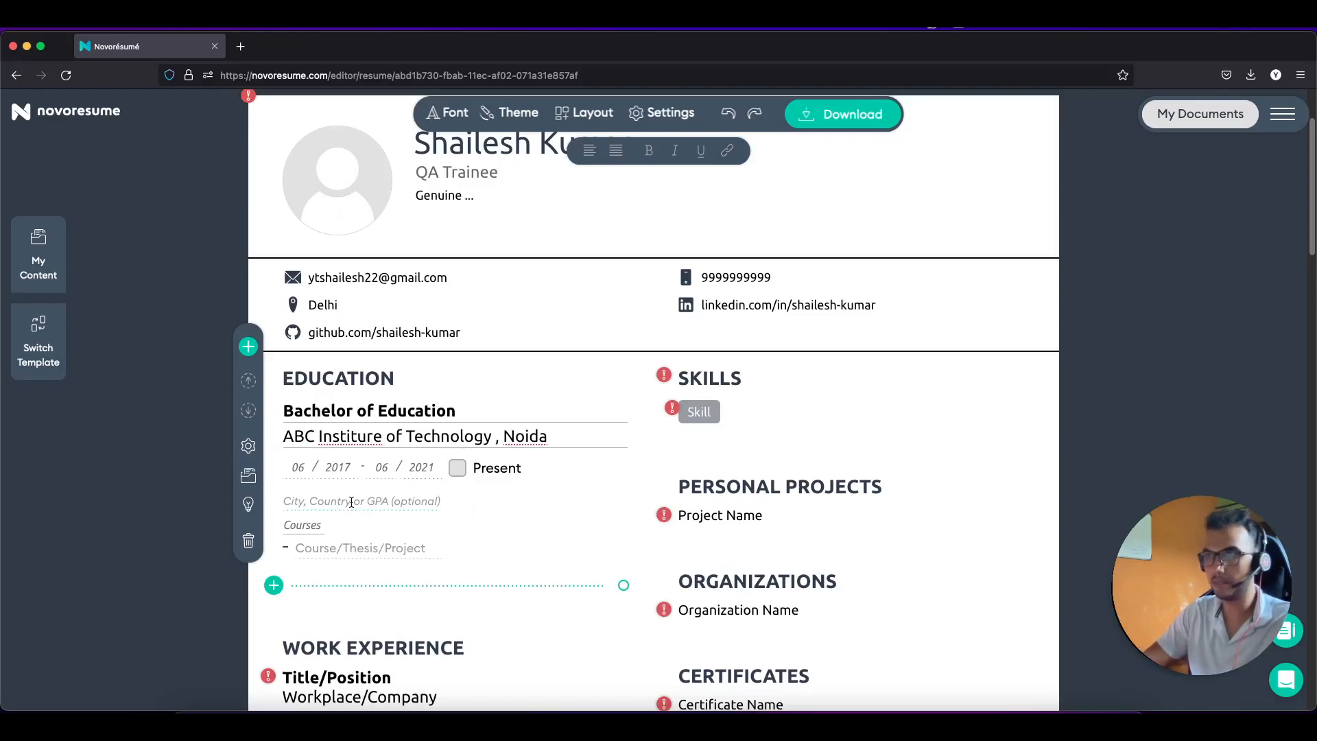
left_click(583, 436)
key("BackSpace")
key("BackSpace")
key("BackSpace")
key("BackSpace")
key("BackSpace")
key("BackSpace")
key("BackSpace")
key("BackSpace")
Step: Set the education location to Noida and add the course 'Computer Science and Engineering'
left_click(377, 499)
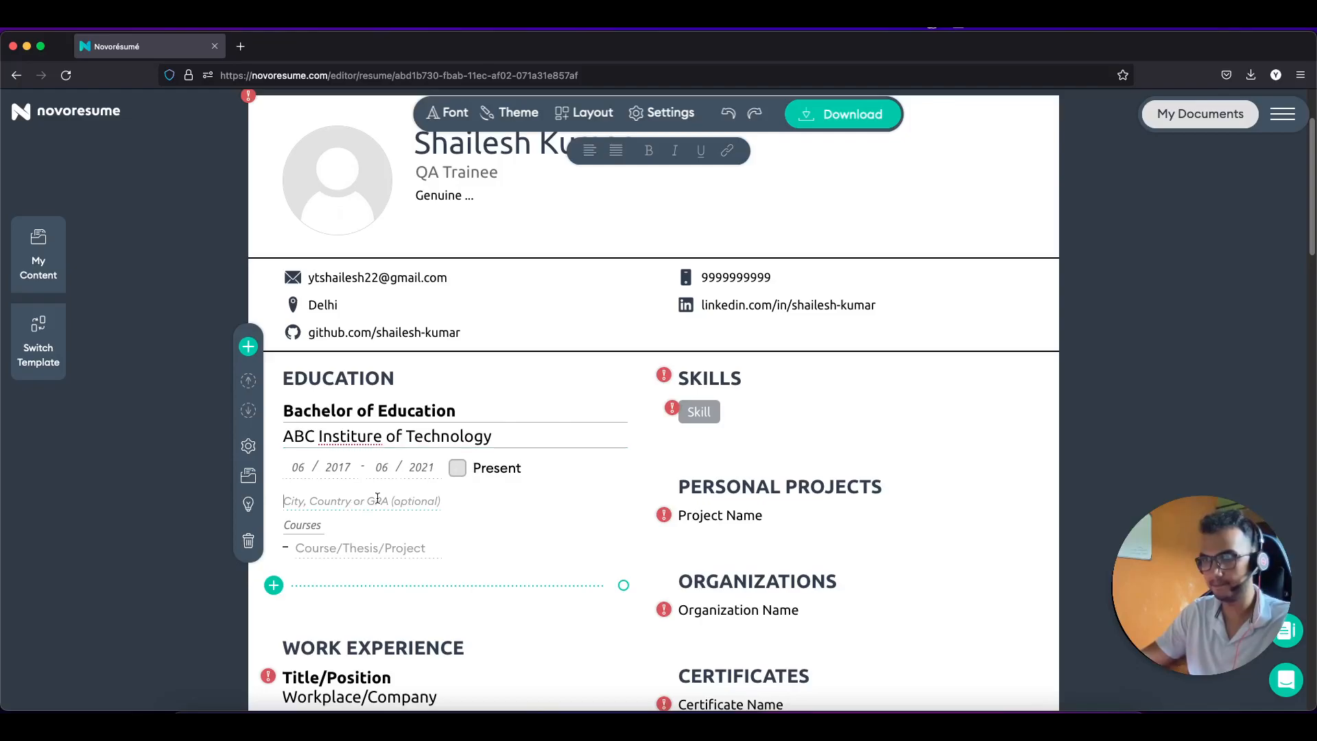
type("Noida")
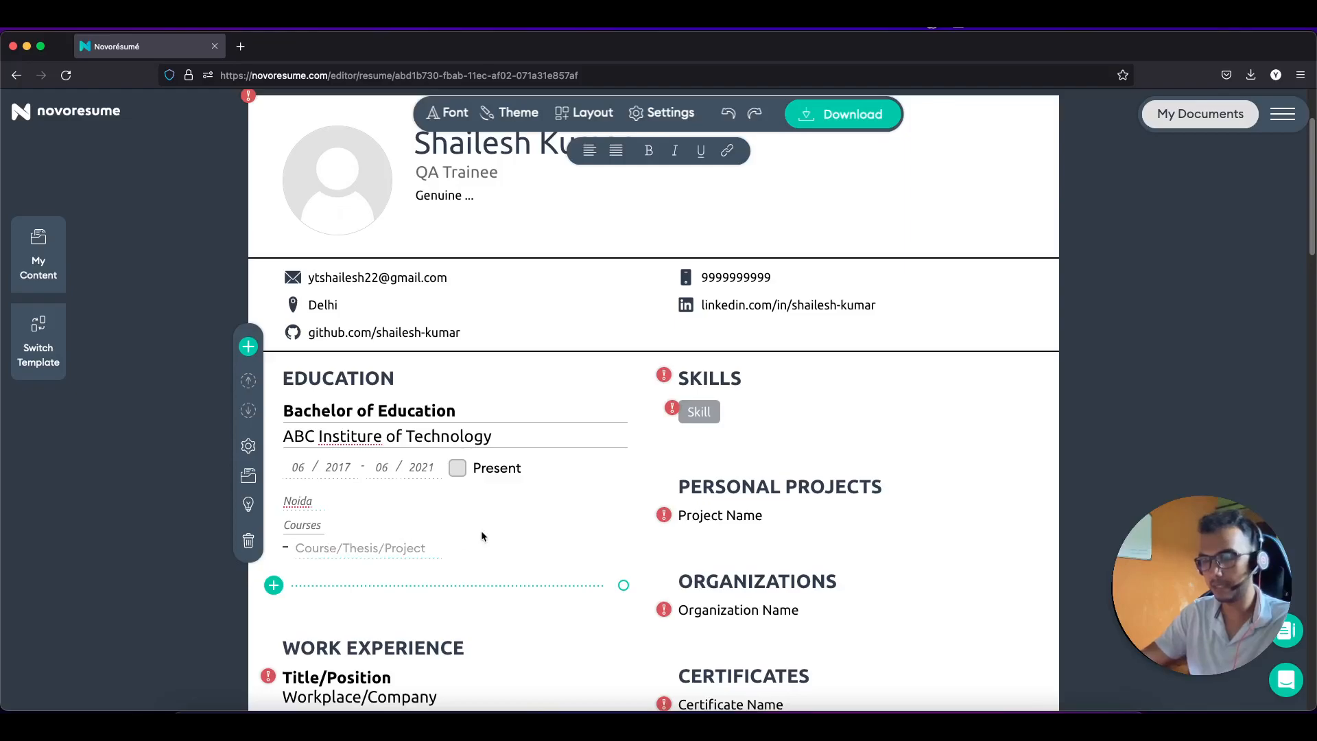
type("Co")
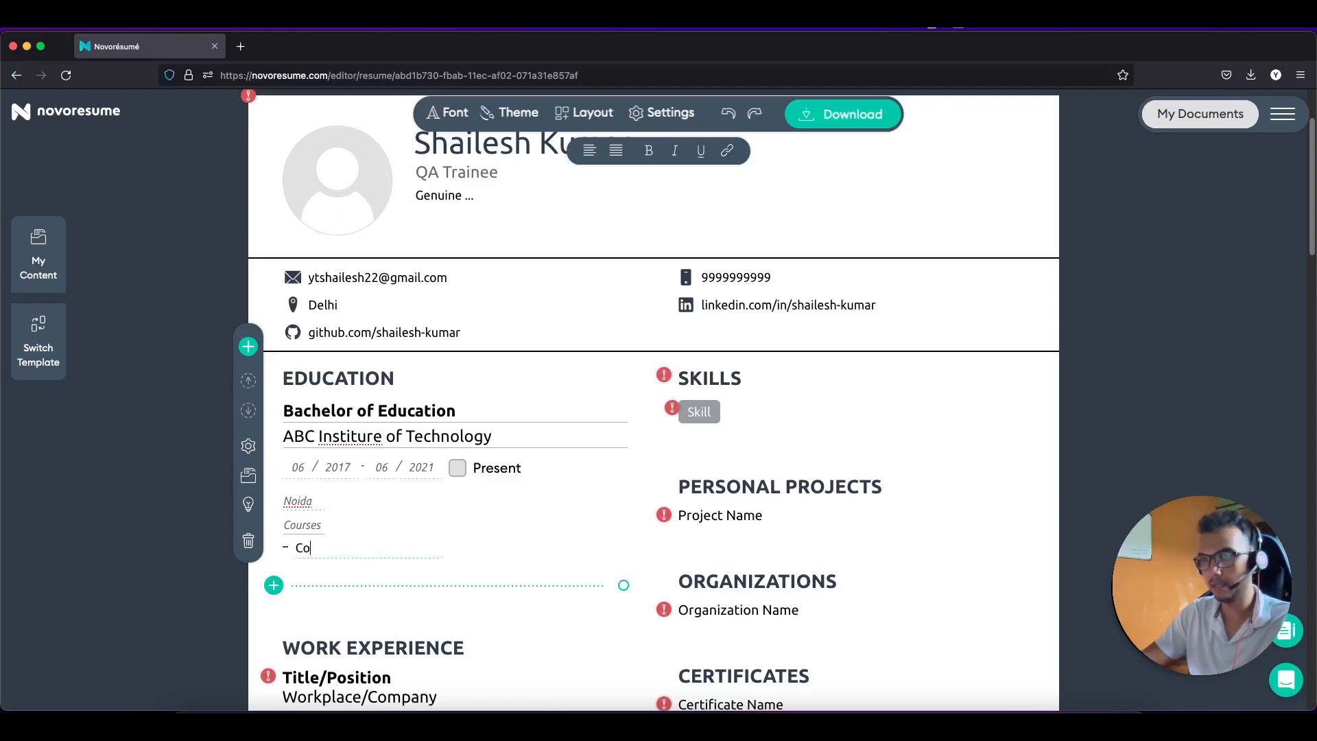
type("mputer S")
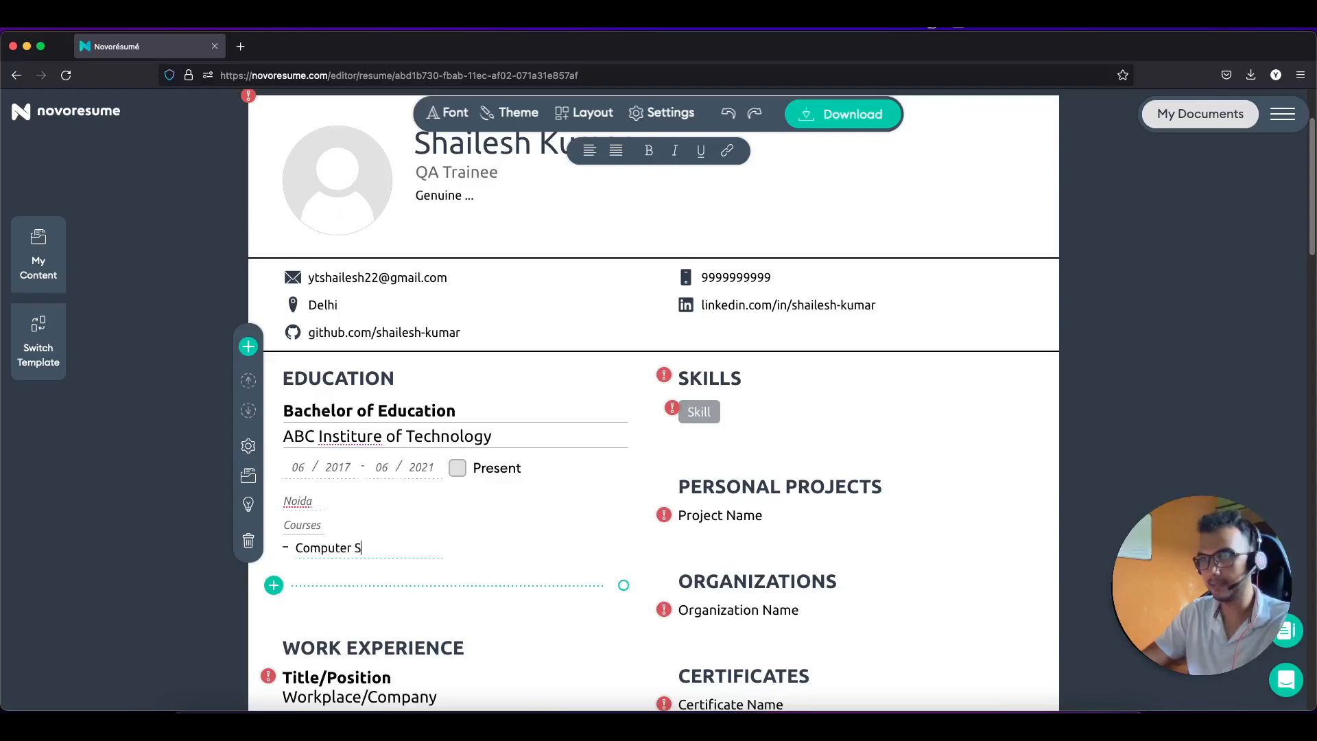
type("cience and Engi")
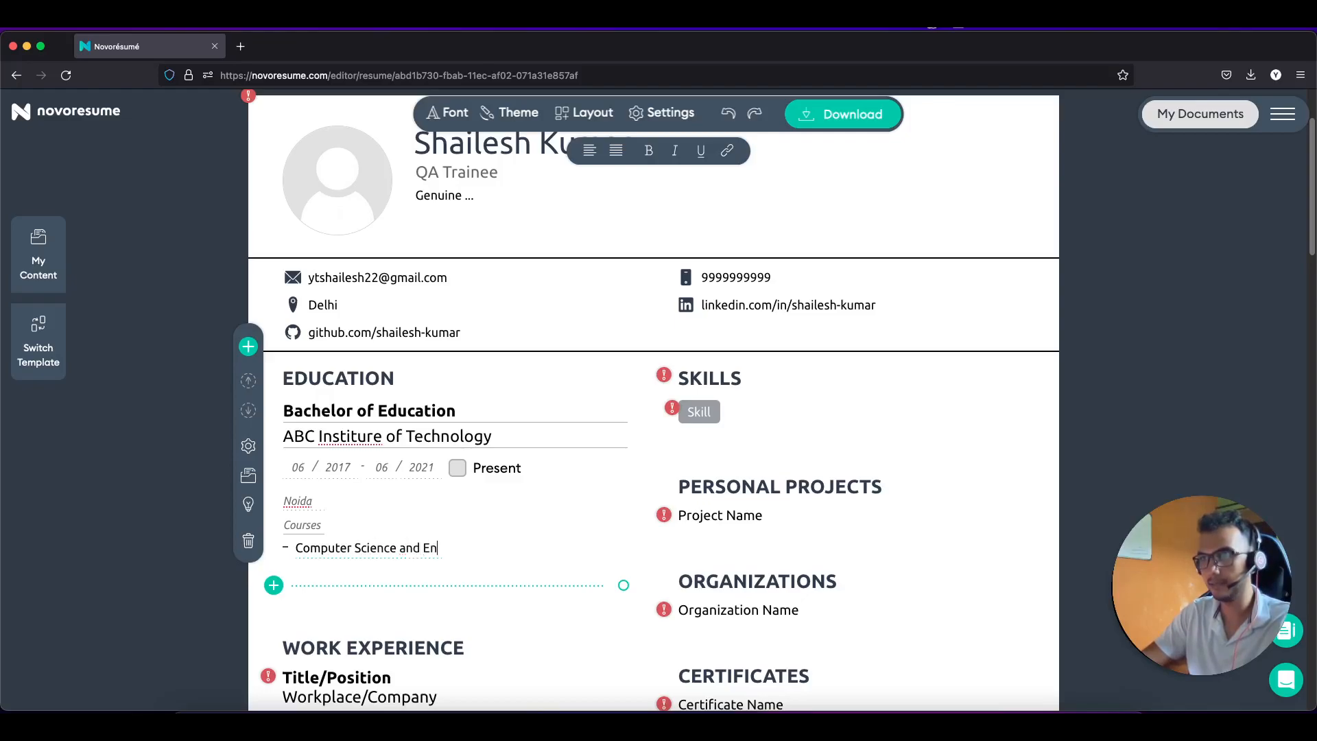
key("BackSpace")
key("BackSpace")
type("gi")
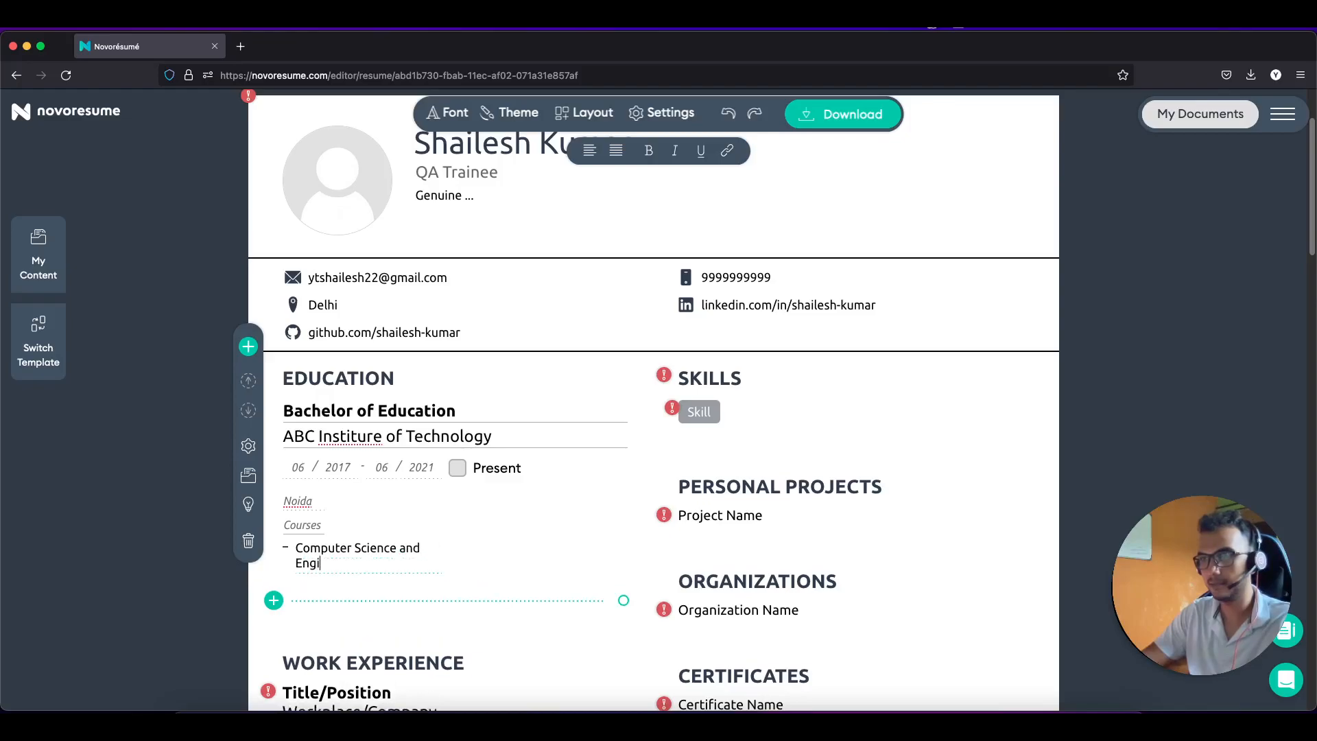
type("neering")
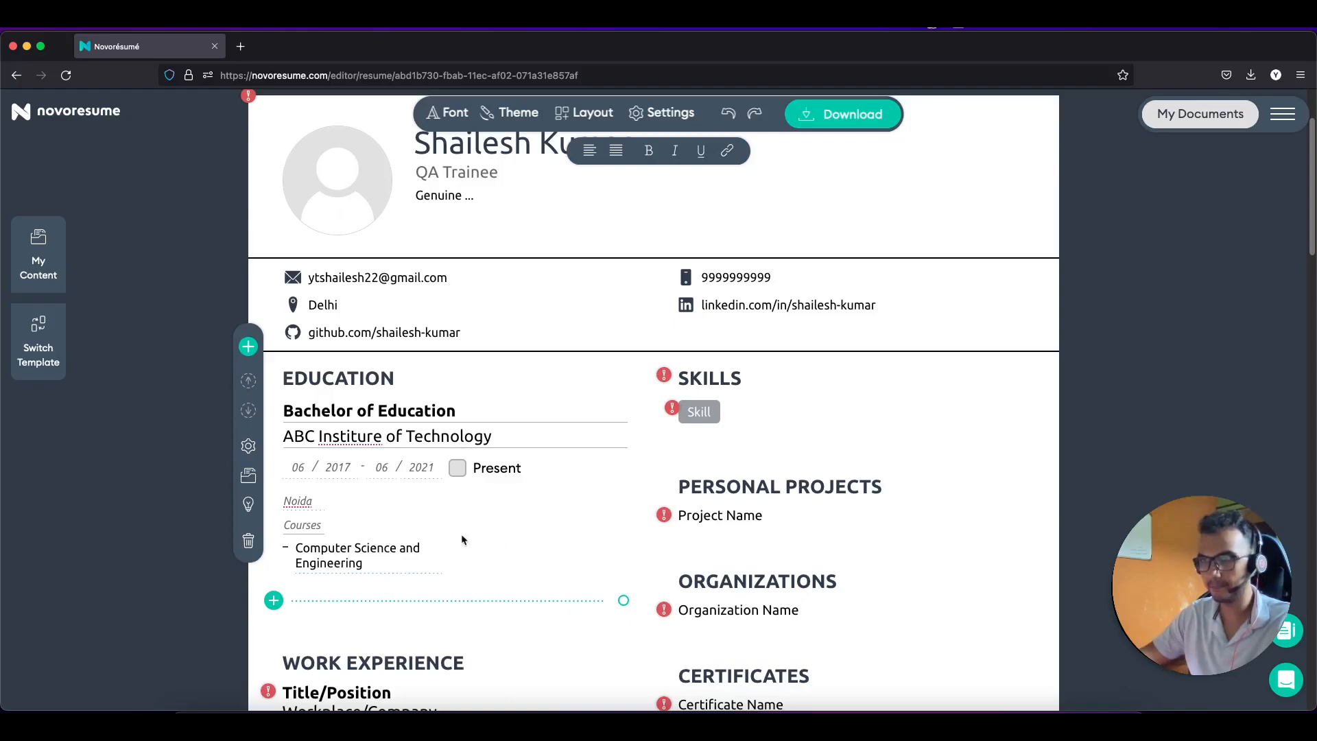
scroll(468, 531, "down", 1)
Step: Expand the empty Work Experience entry below the saved Education entry for editing
scroll(474, 532, "up", 2)
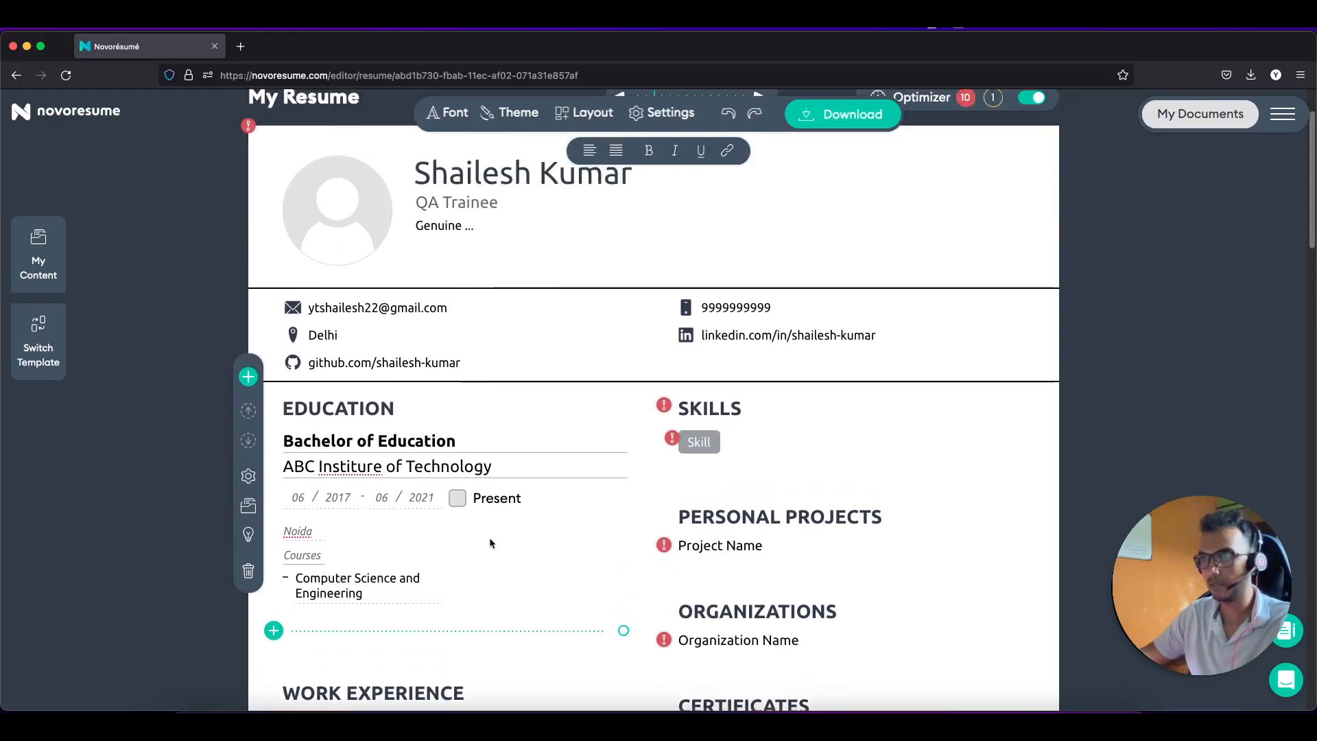
scroll(490, 542, "down", 5)
scroll(415, 514, "up", 1)
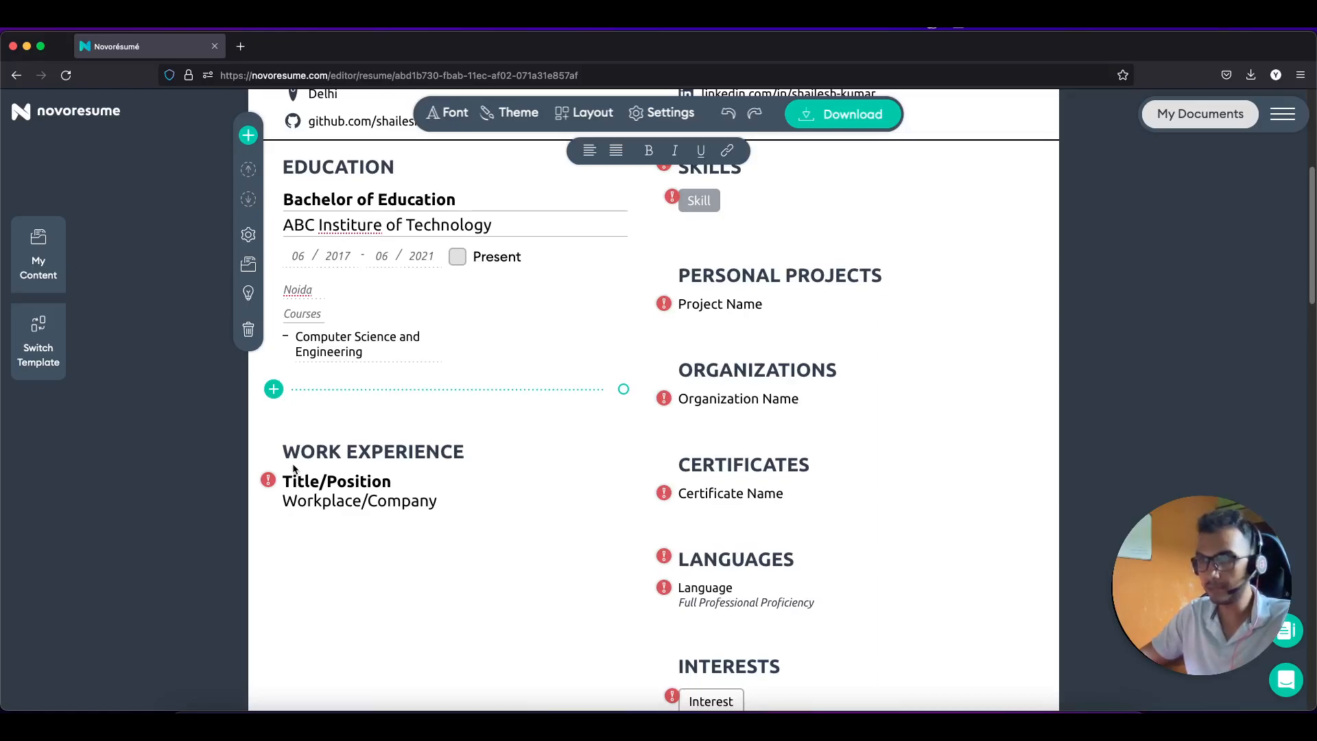
left_click(325, 476)
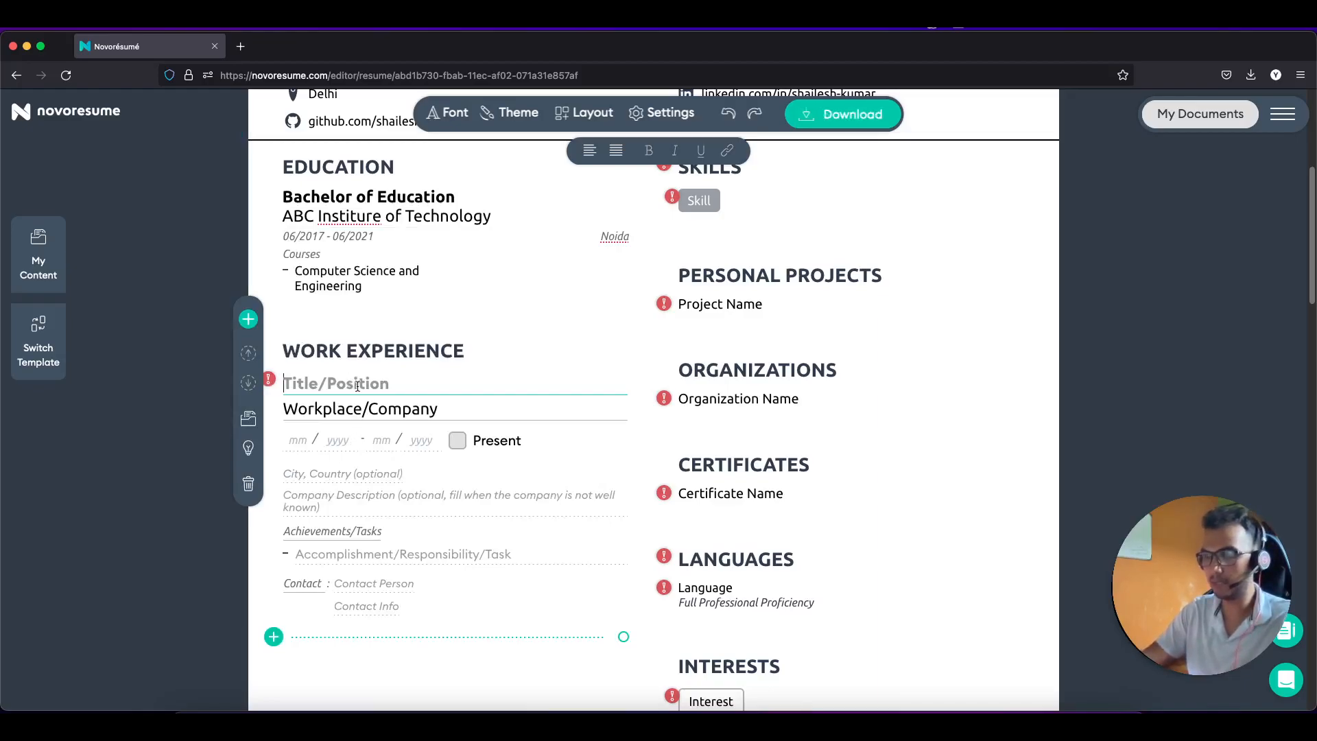
Step: Enter the job title 'Intern' and the company 'XYZ Private limited'
type("Intern")
key("Tab")
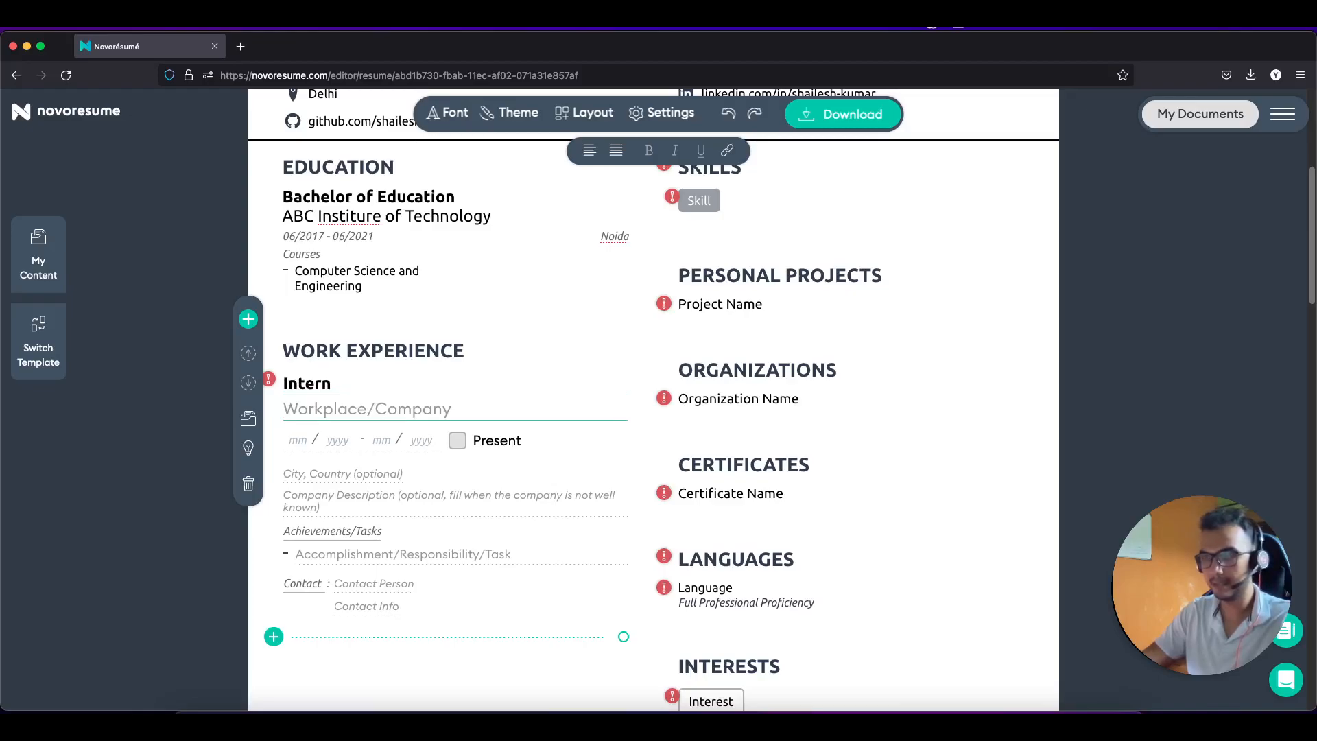
type("XYZ")
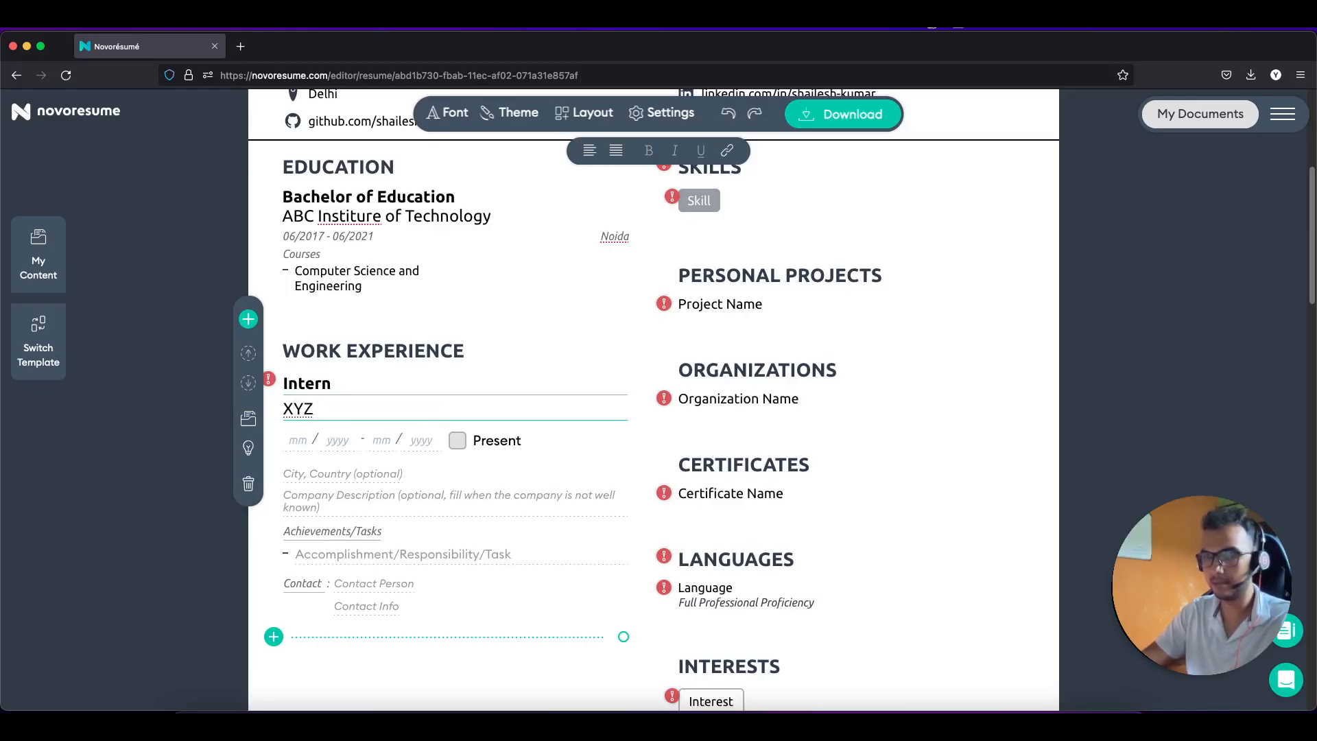
type(" Comp")
key("BackSpace")
key("BackSpace")
key("BackSpace")
key("BackSpace")
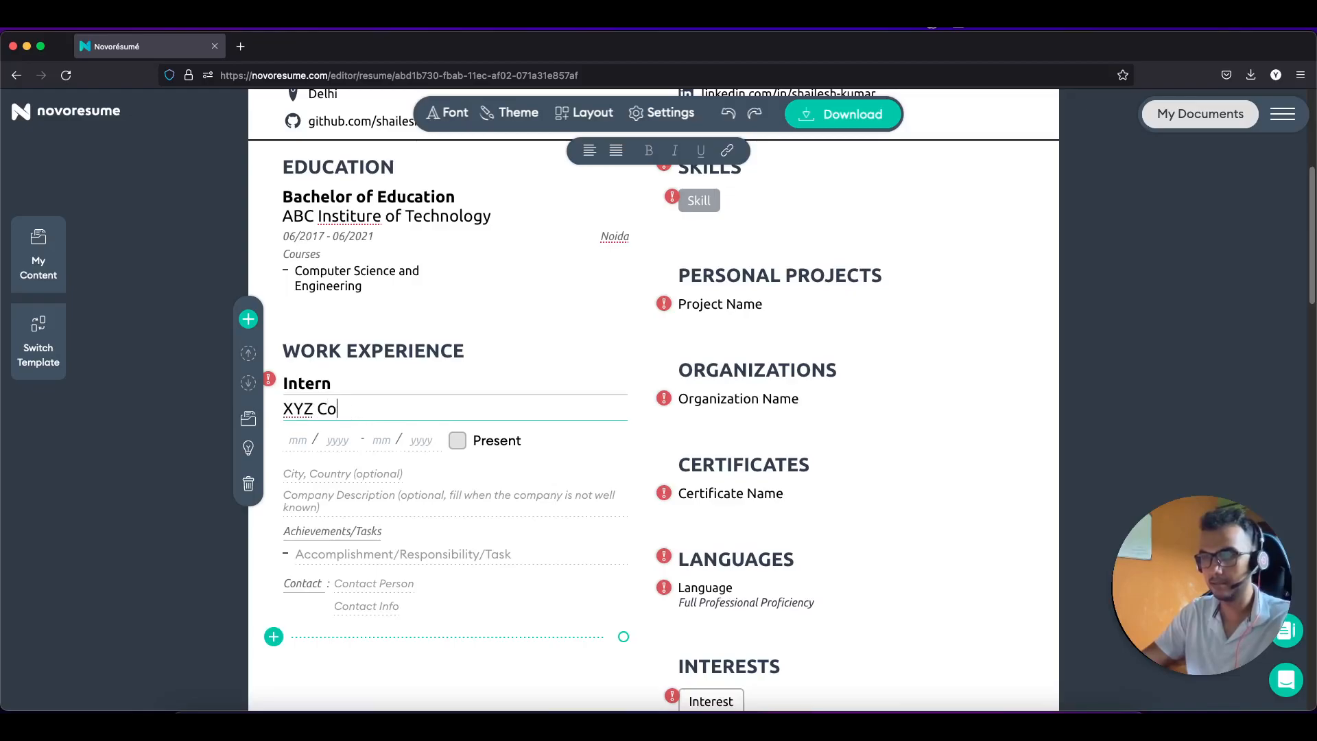
type("Private l")
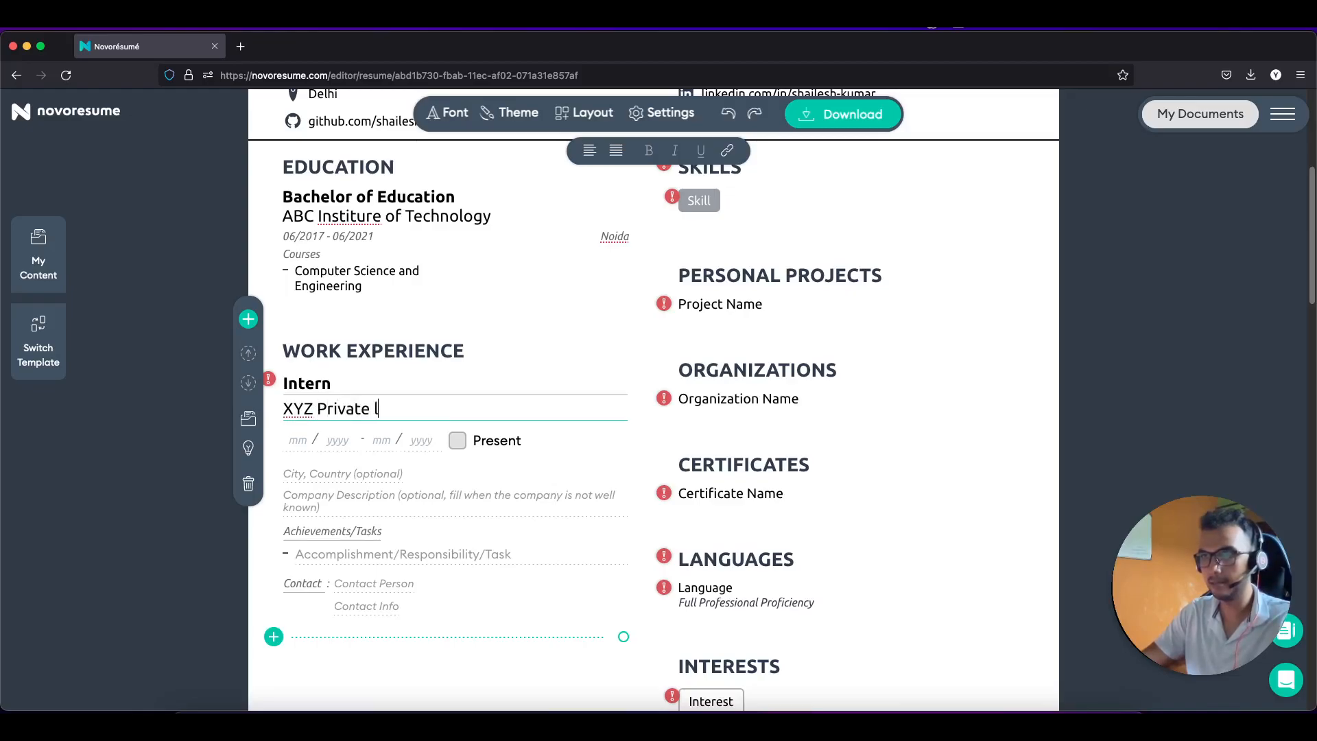
type("imited")
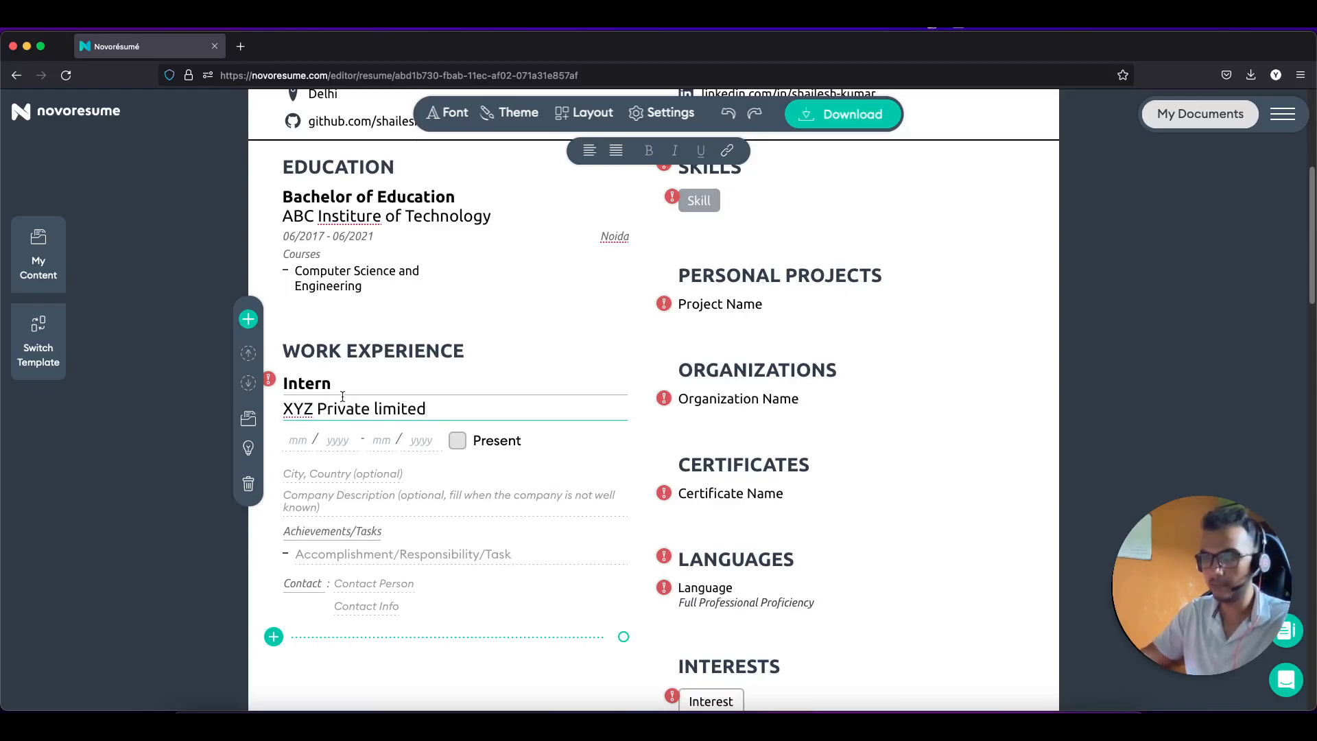
Step: Set the internship dates to 06/2020–08/2020 and the location to Noida
left_click(301, 441)
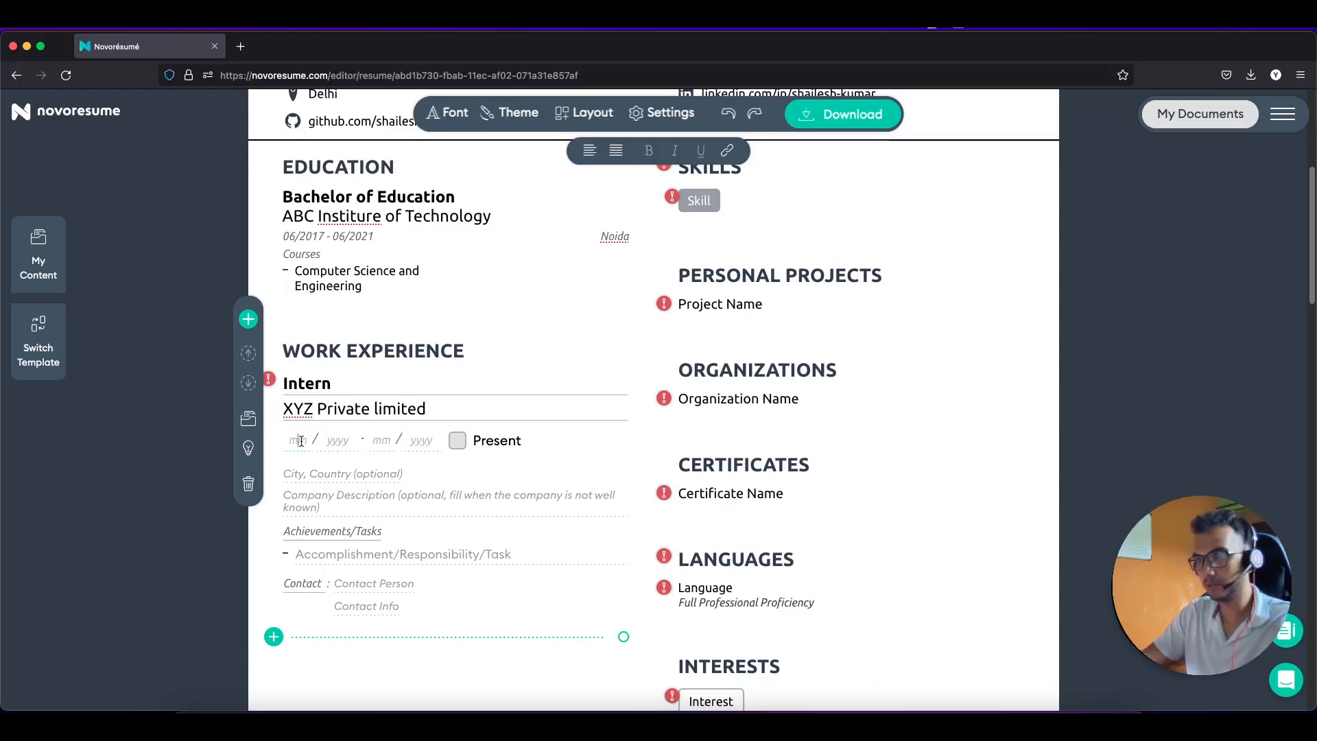
type("06 / ")
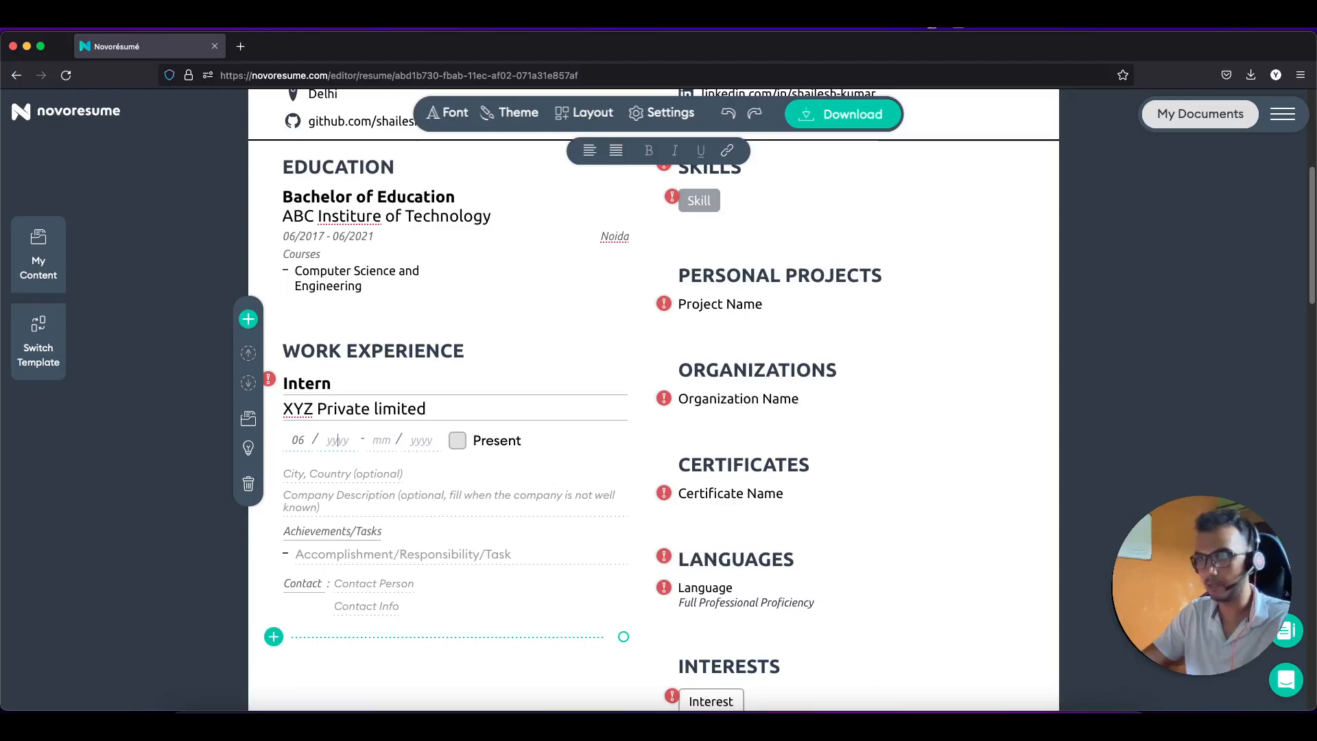
type("2022")
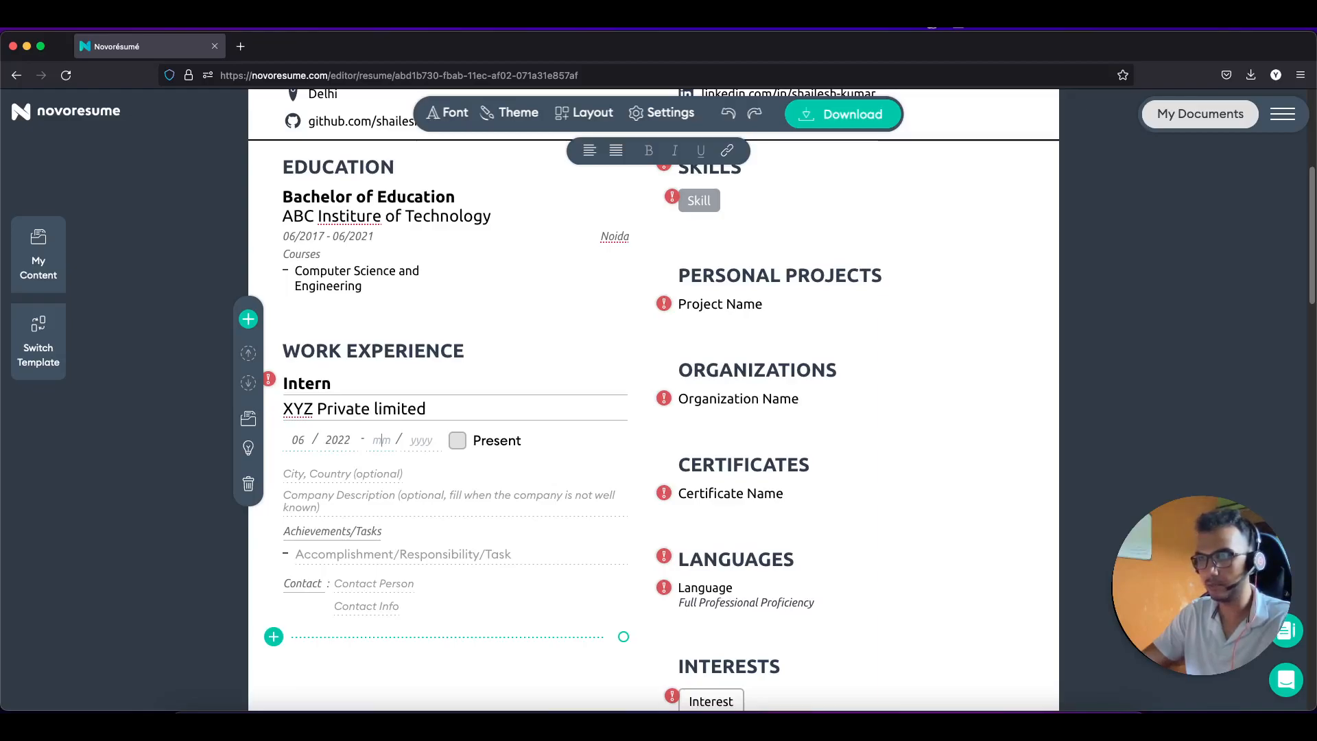
key("BackSpace")
type("0")
type("08")
type("202")
type("0")
left_click(296, 476)
type("Noida")
scroll(369, 484, "down", 1)
left_click(339, 540)
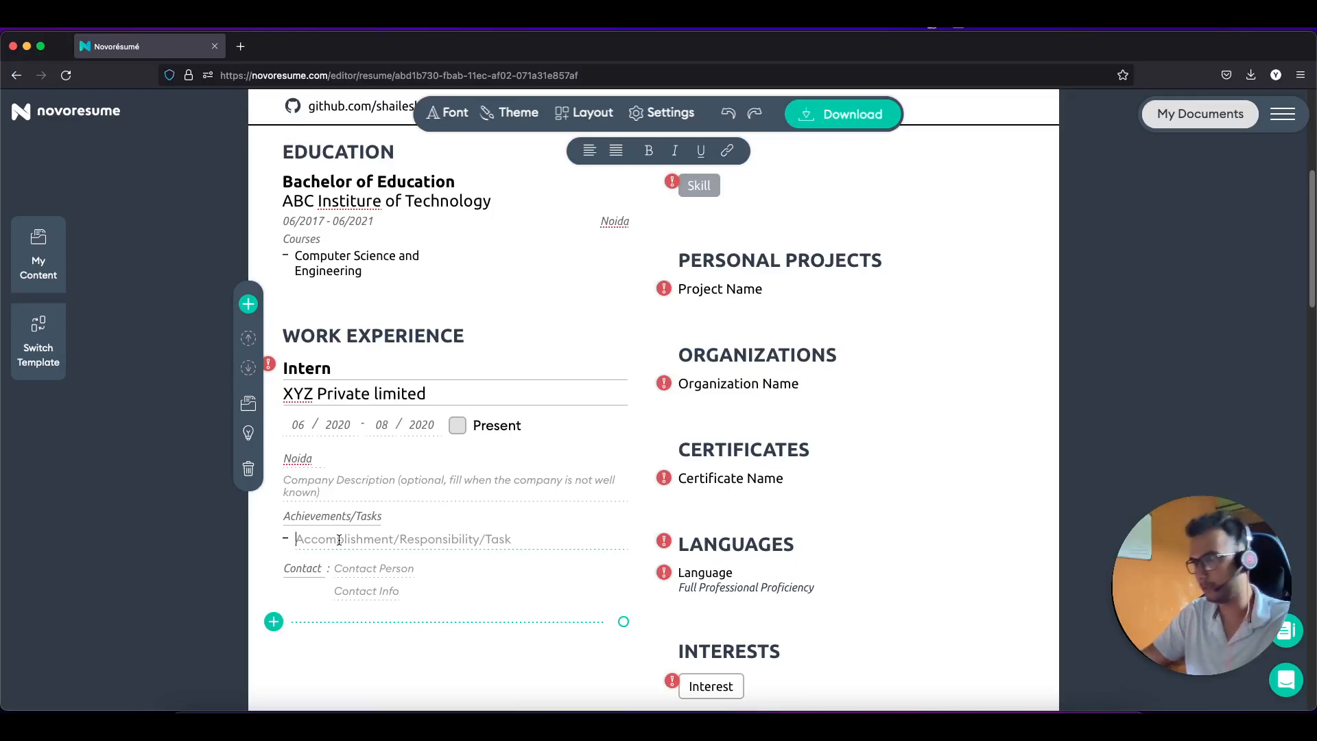
Step: Type the task bullet 'Appreciation from Vice President' for the internship
type("Ap")
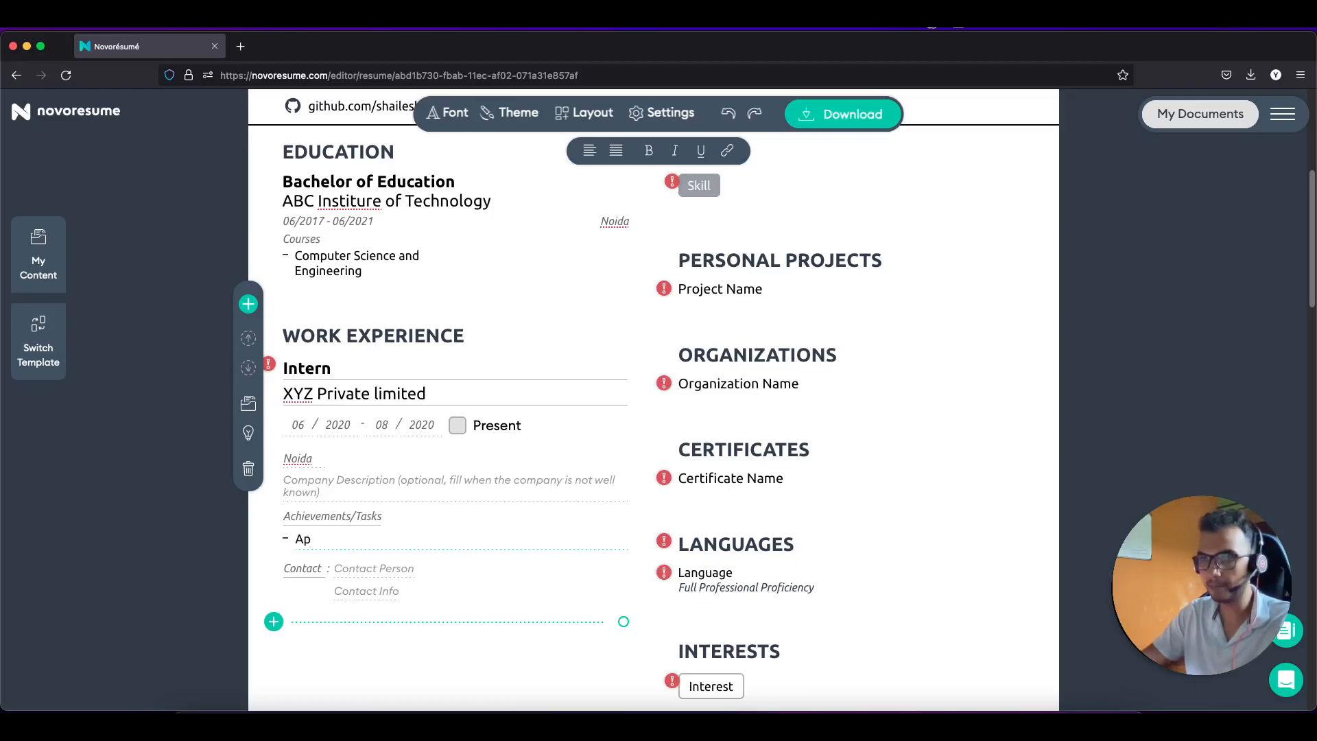
type("periciation from")
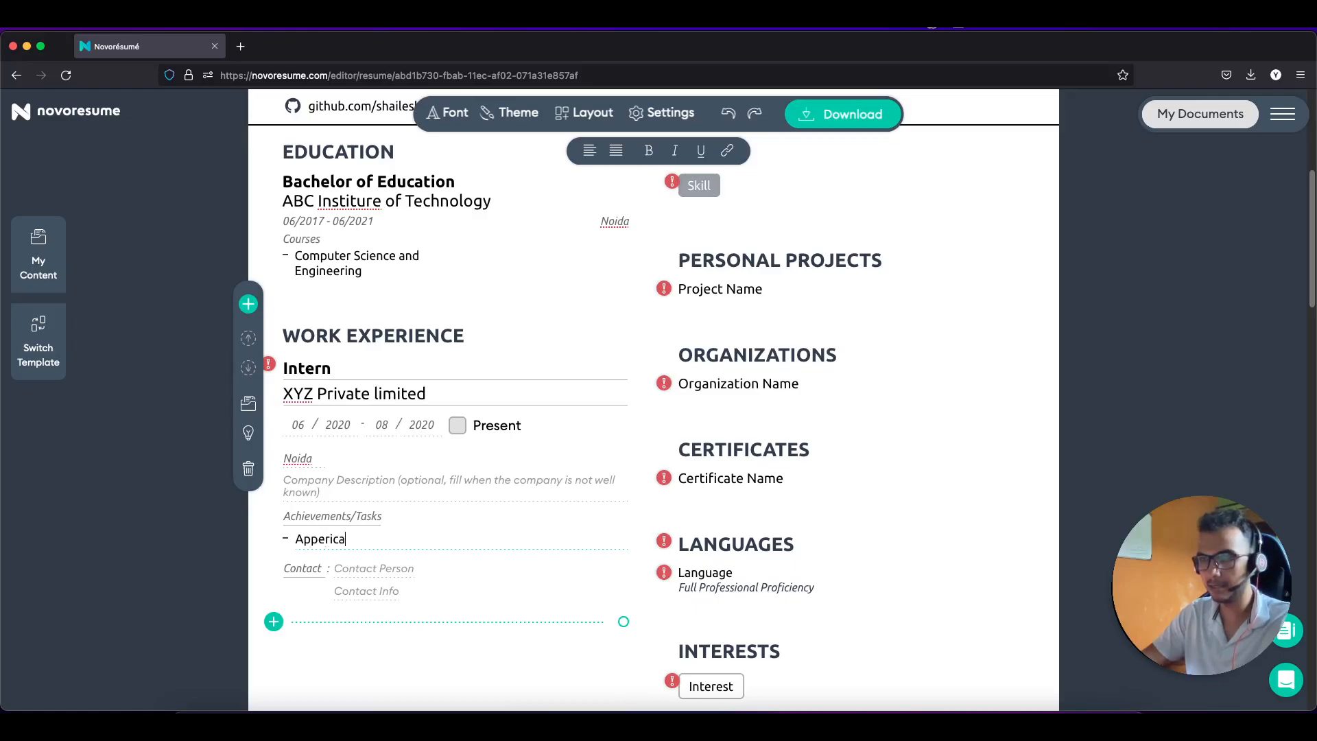
type(" lin")
key("BackSpace")
key("BackSpace")
key("BackSpace")
type("li")
key("BackSpace")
key("BackSpace")
type("VP")
key("BackSpace")
type("ice President")
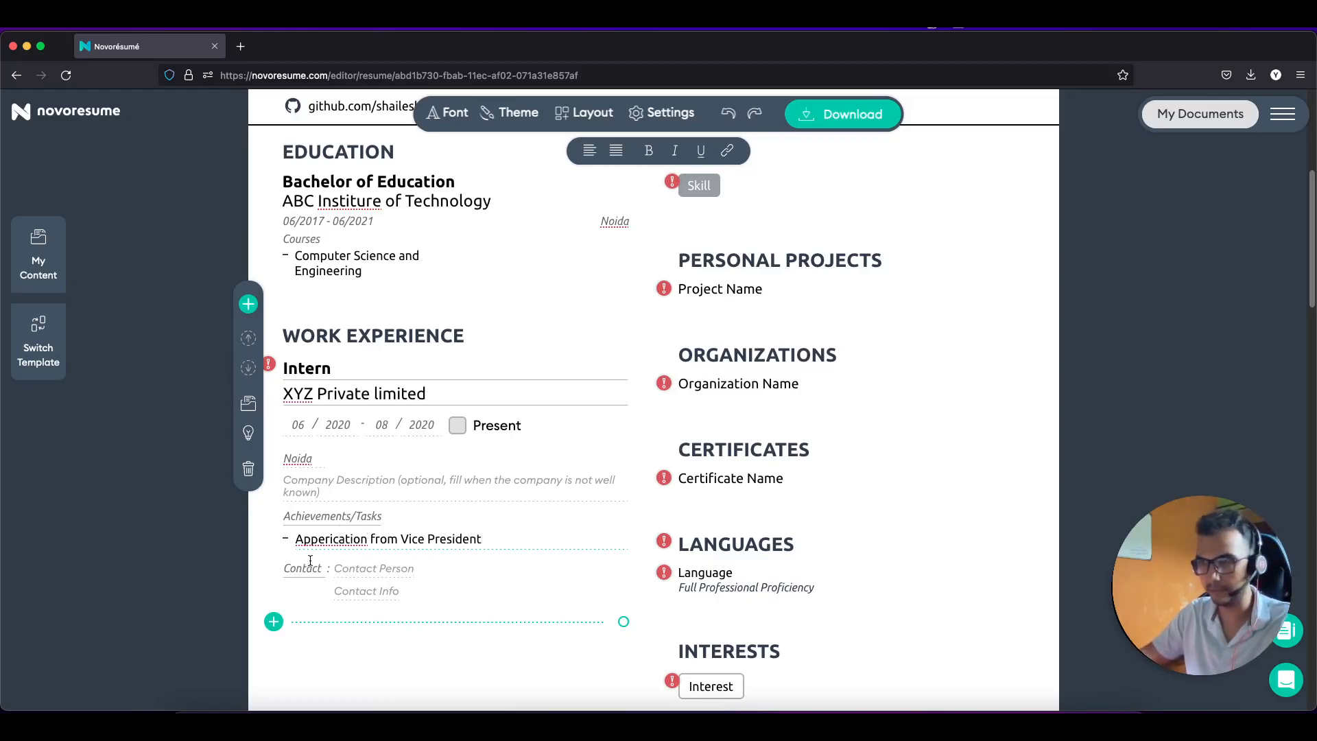
Step: Fix the misspelled first word to 'Appreciation' from the spelling suggestions
right_click(325, 539)
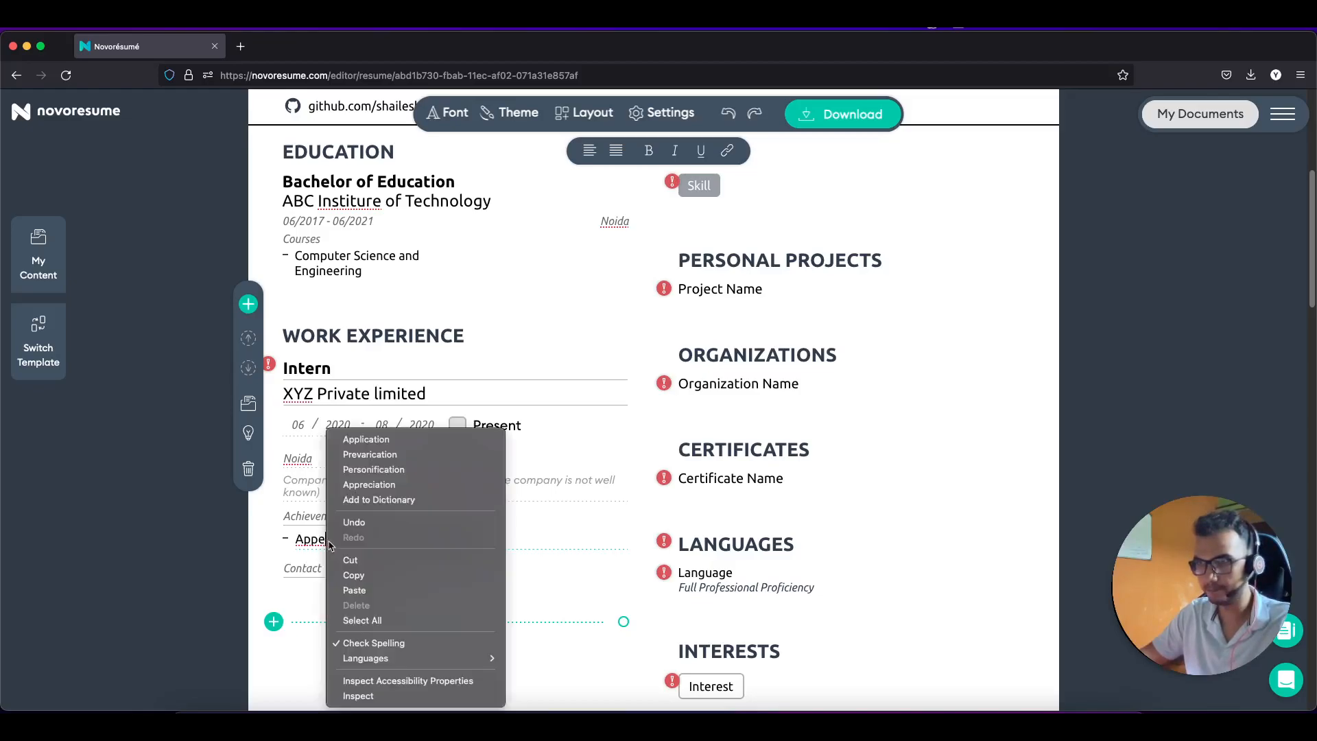
left_click(586, 542)
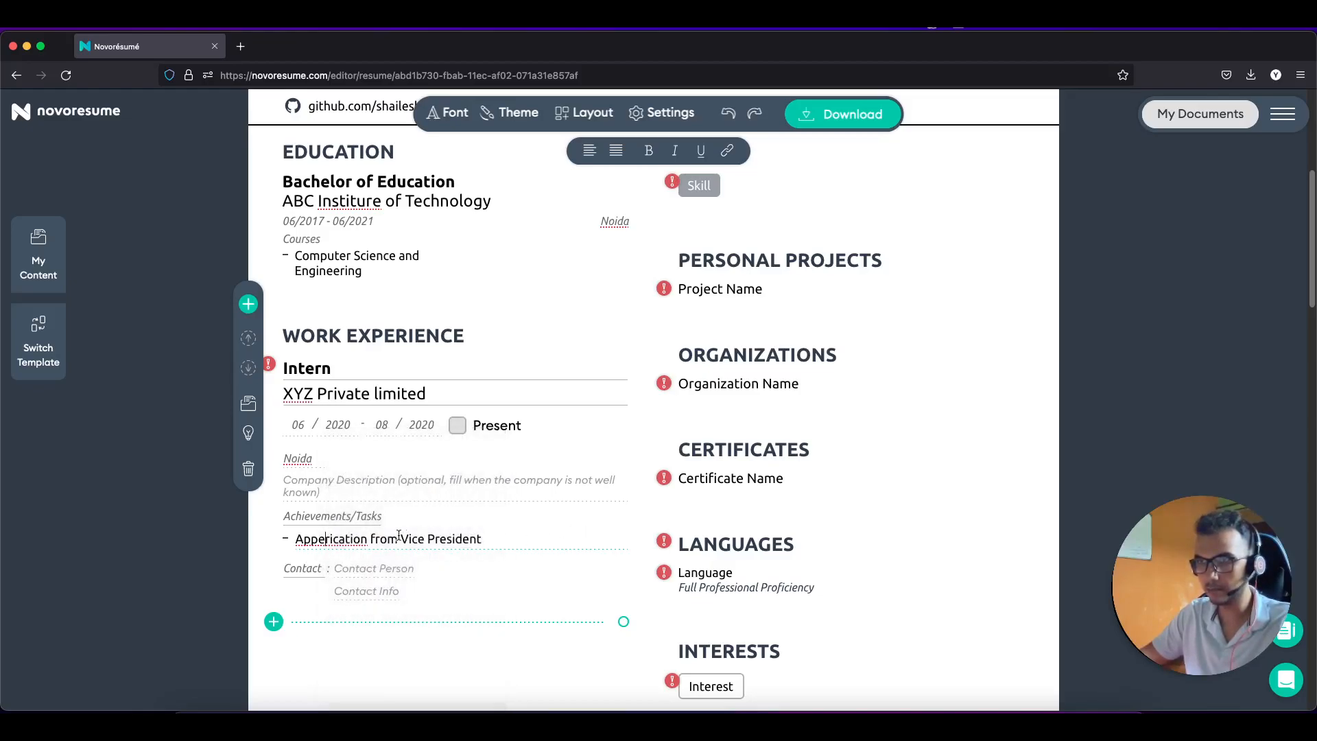
right_click(321, 542)
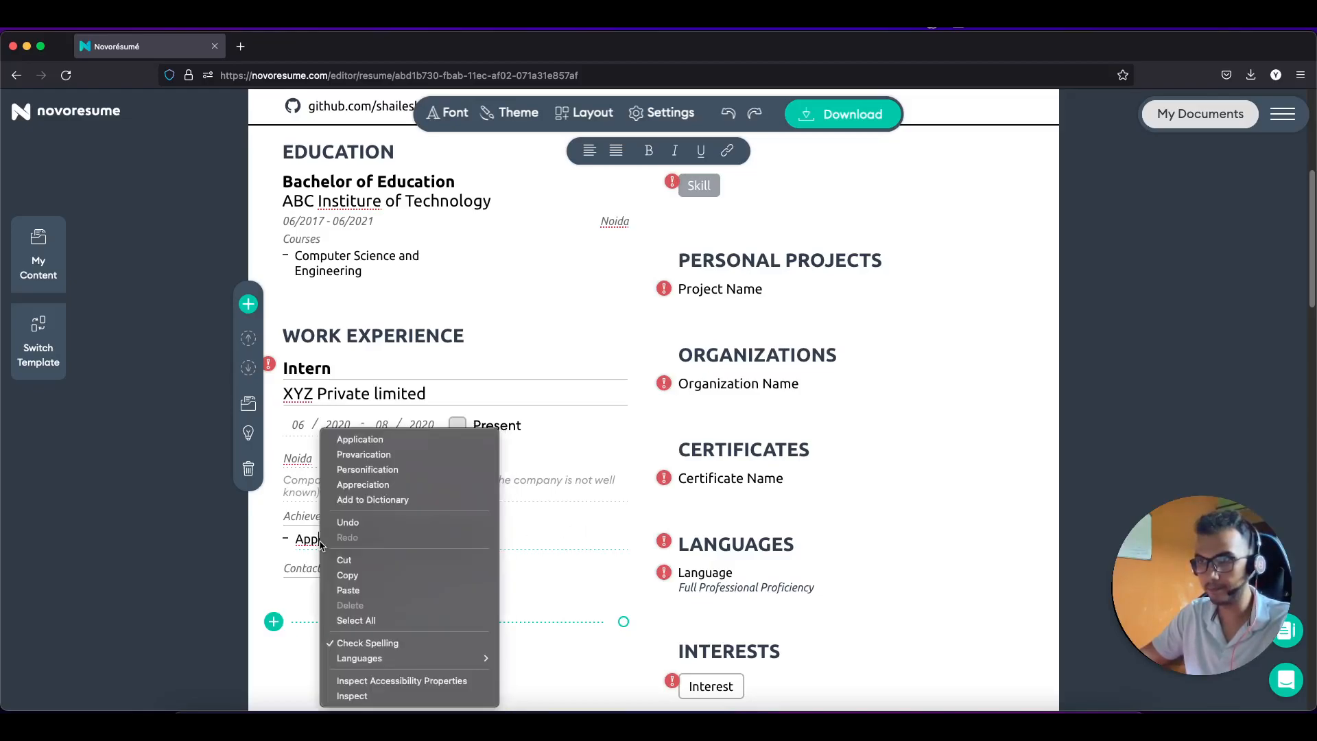
left_click(392, 488)
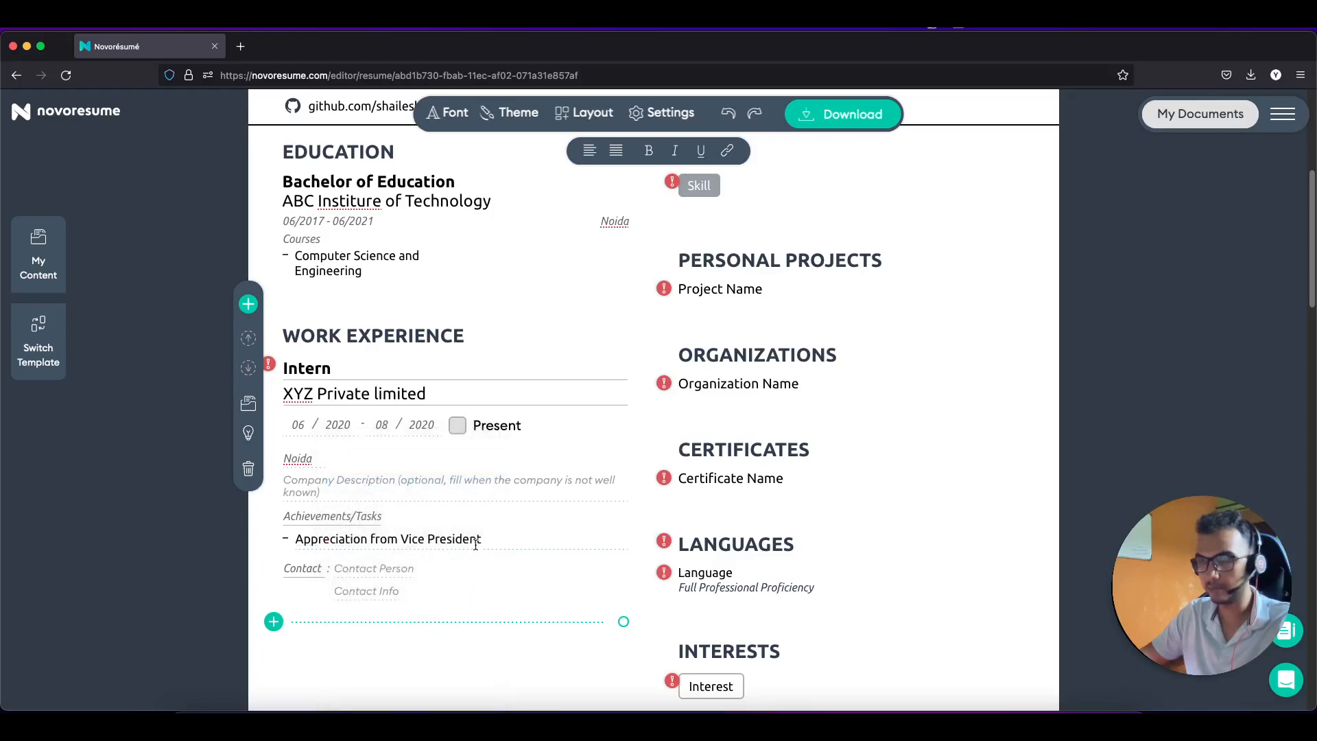
scroll(426, 566, "down", 1)
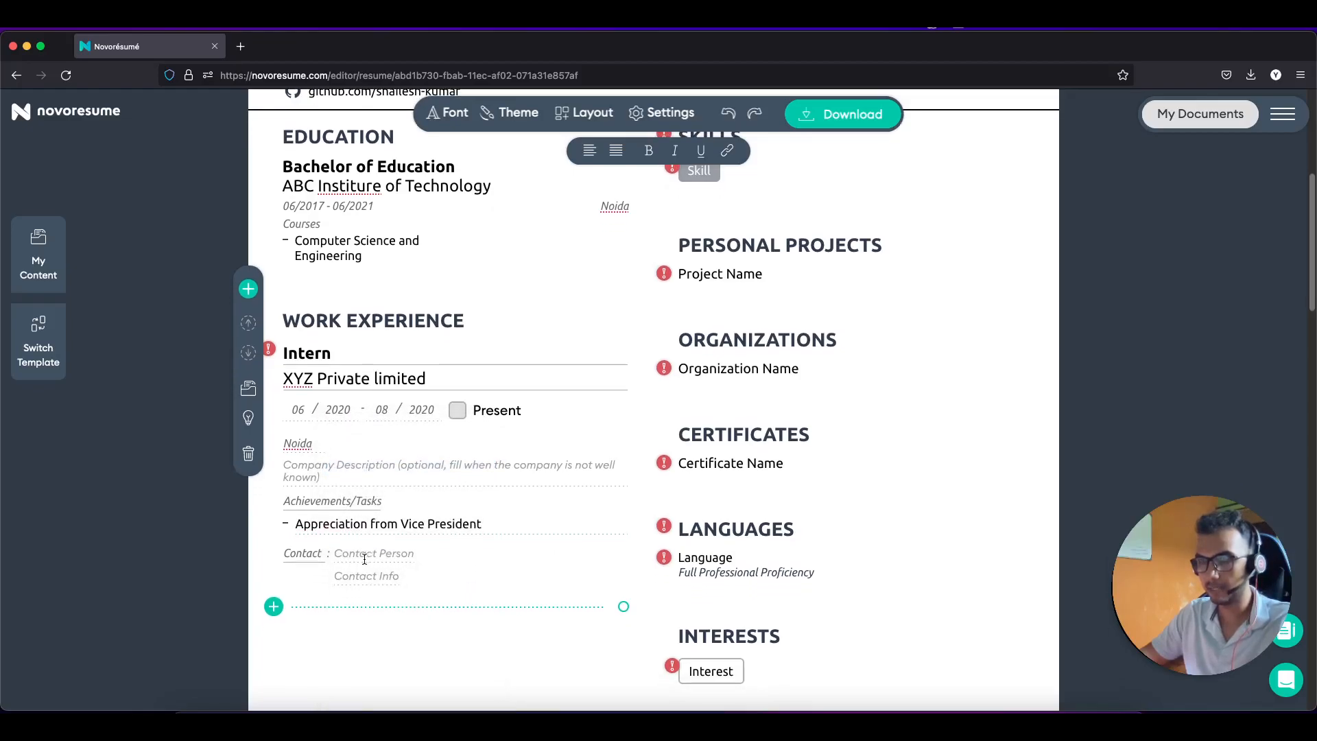
scroll(371, 544, "down", 2)
scroll(371, 544, "up", 2)
Step: Write the description: scripts for an existing automation framework, test cases, and critical bugs found
left_click(372, 468)
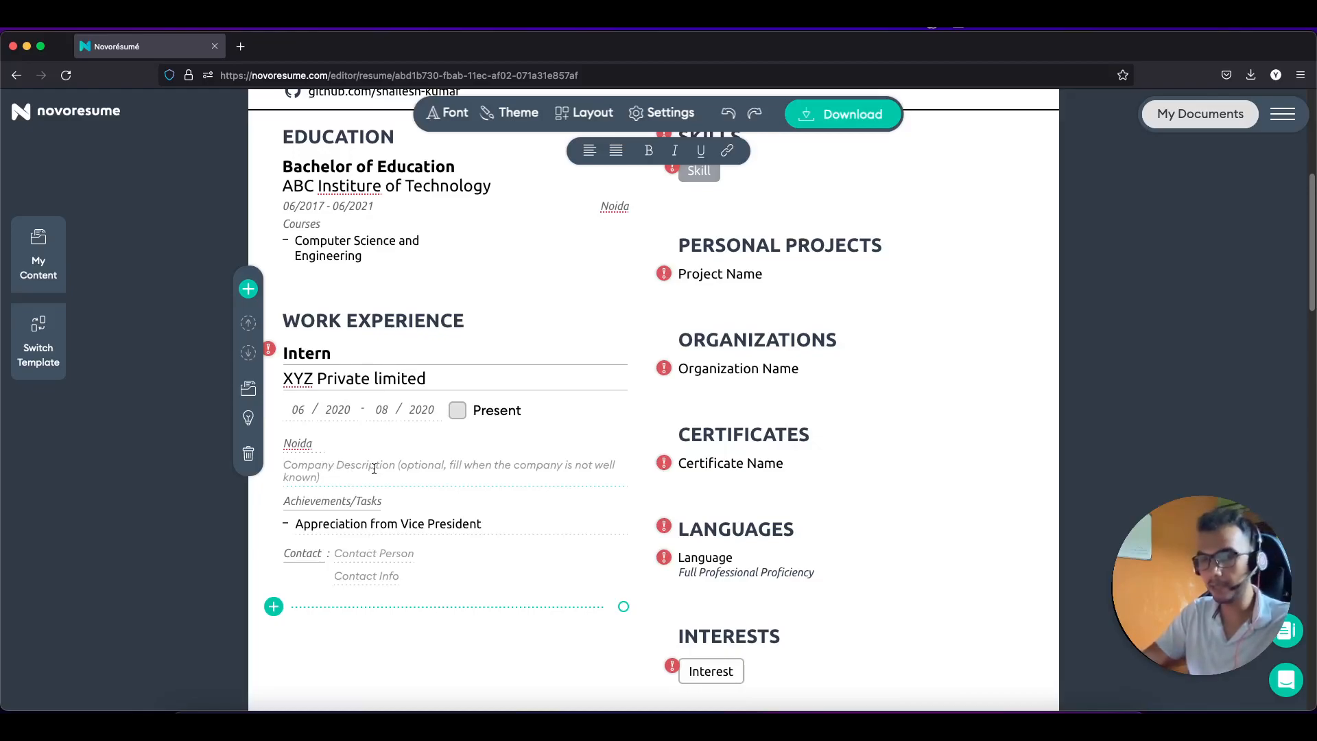
type("Worked")
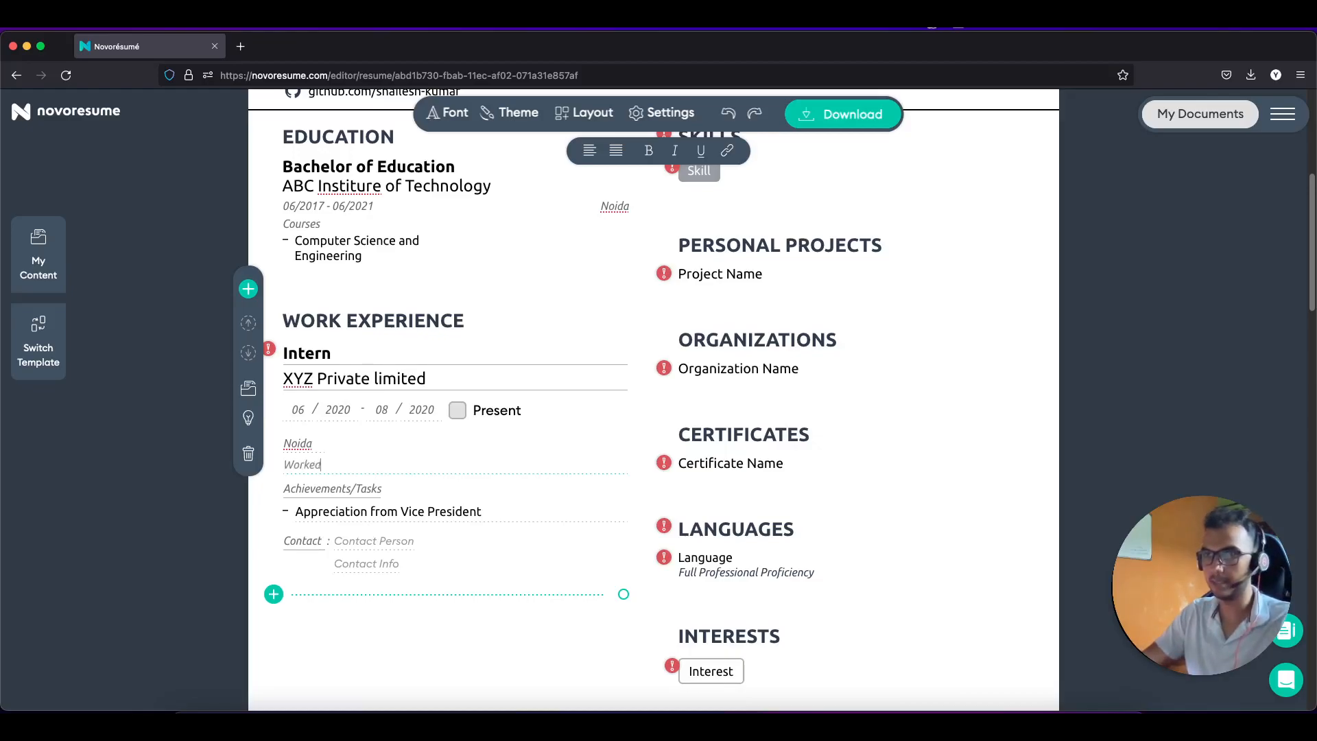
type(" on")
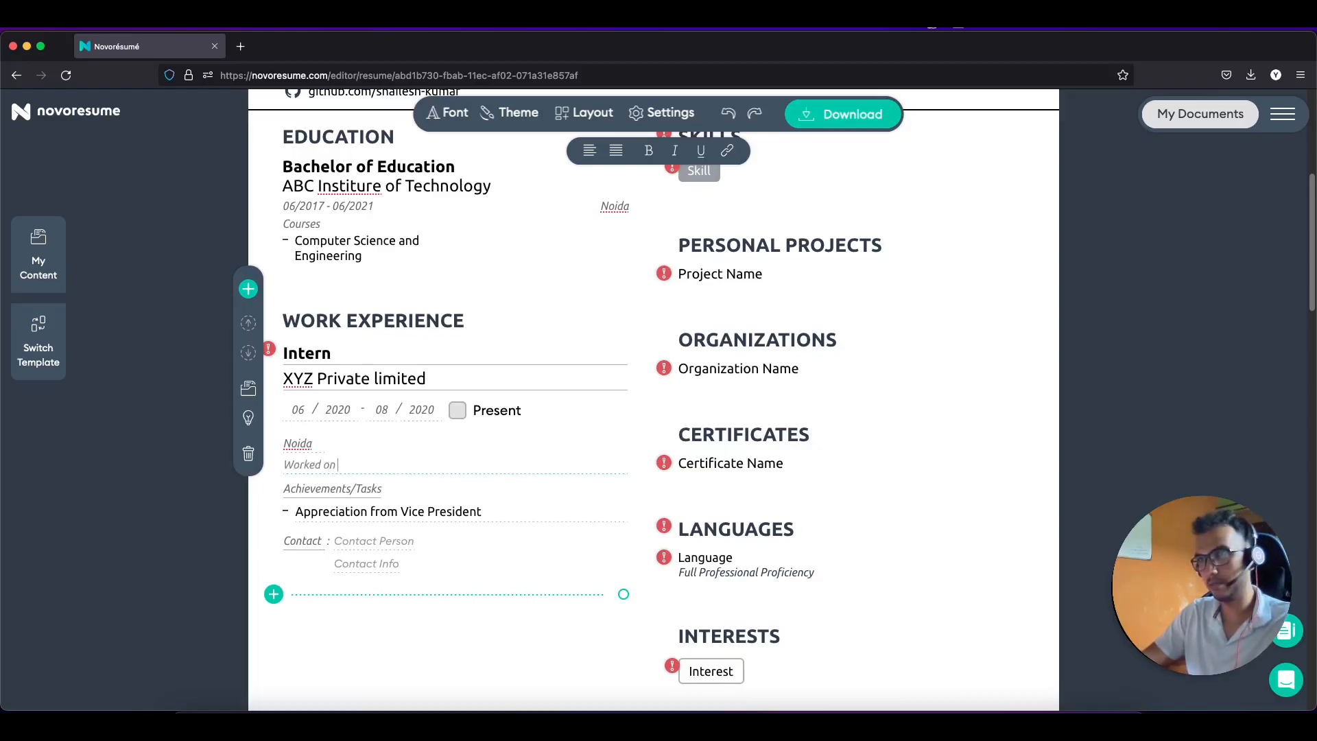
type(" making scripts for")
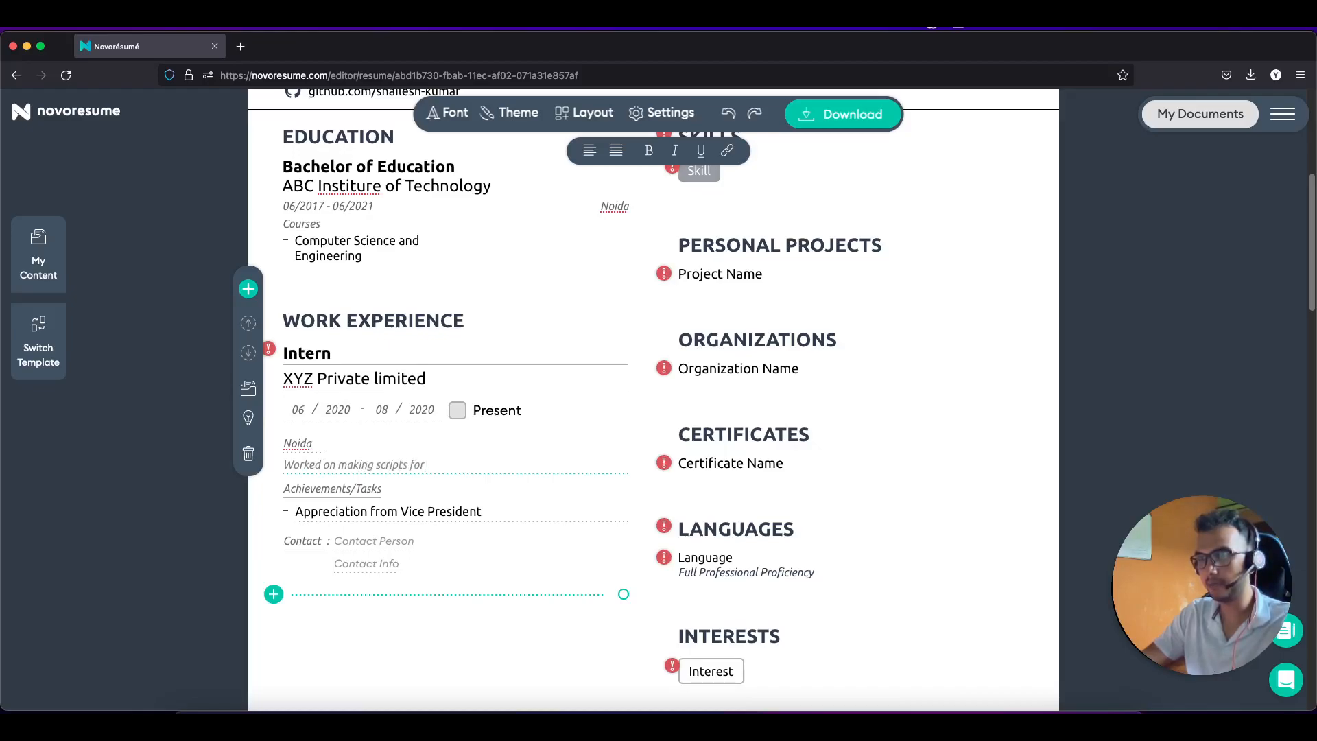
type(" exis")
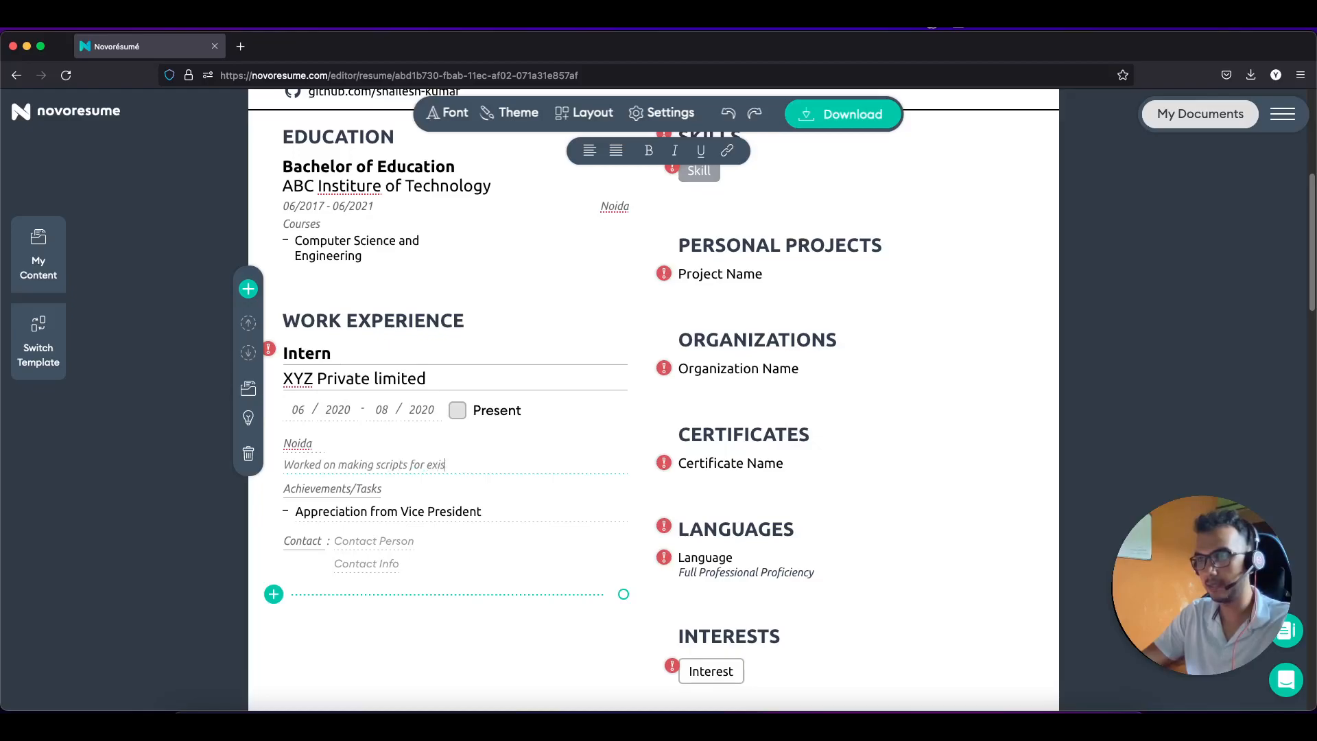
type("ting Framework")
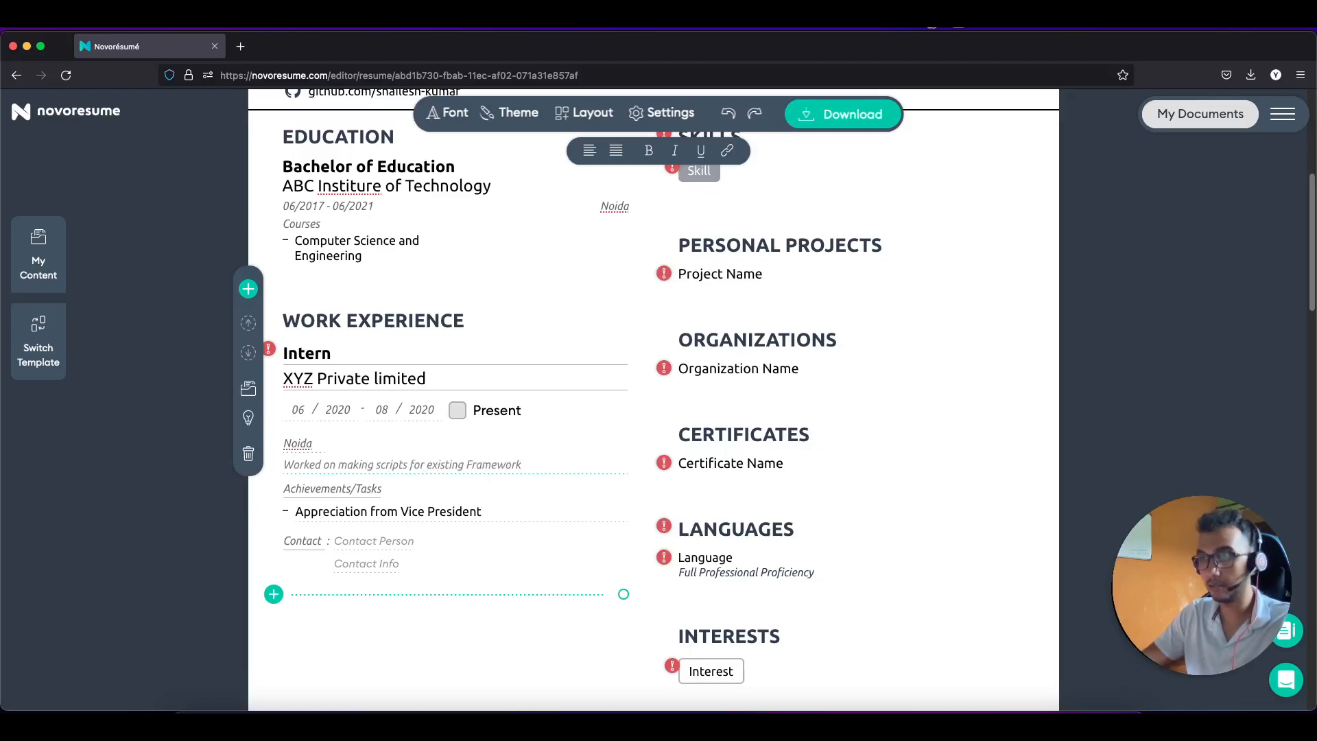
type(" ( A")
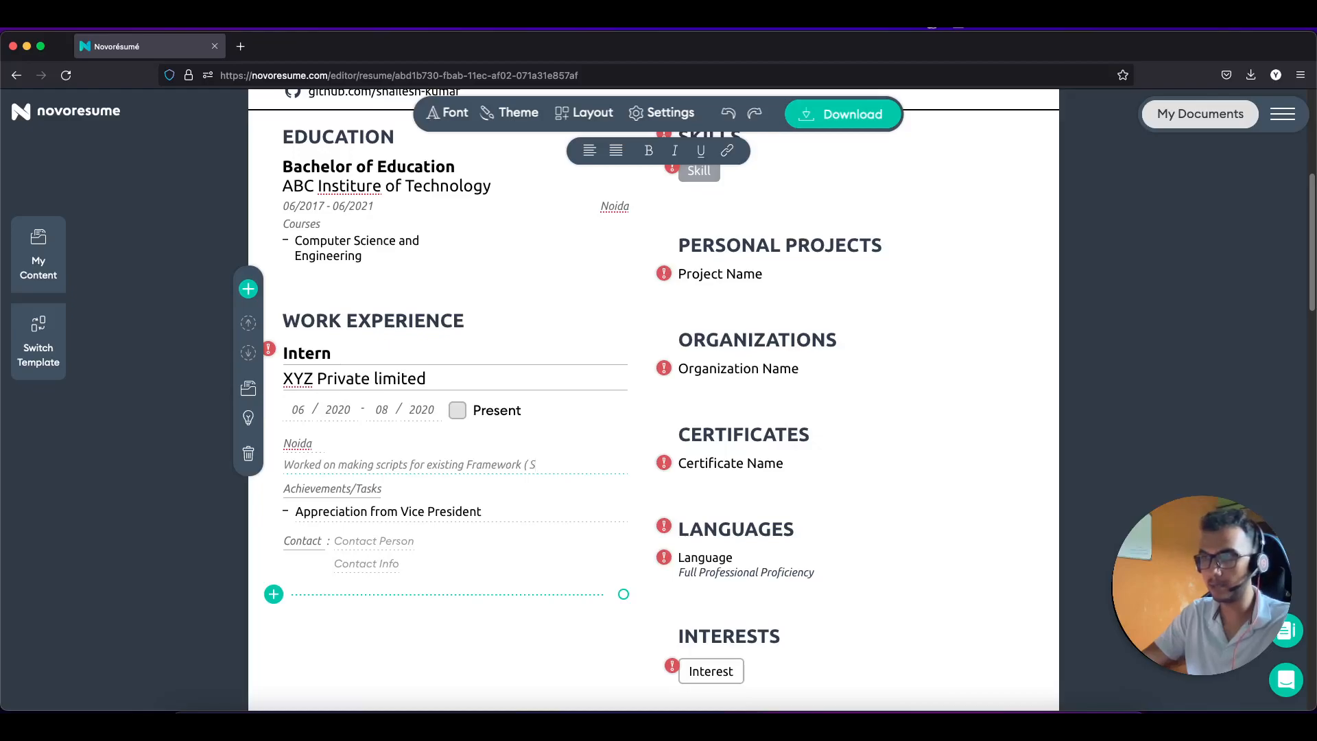
type("utomation")
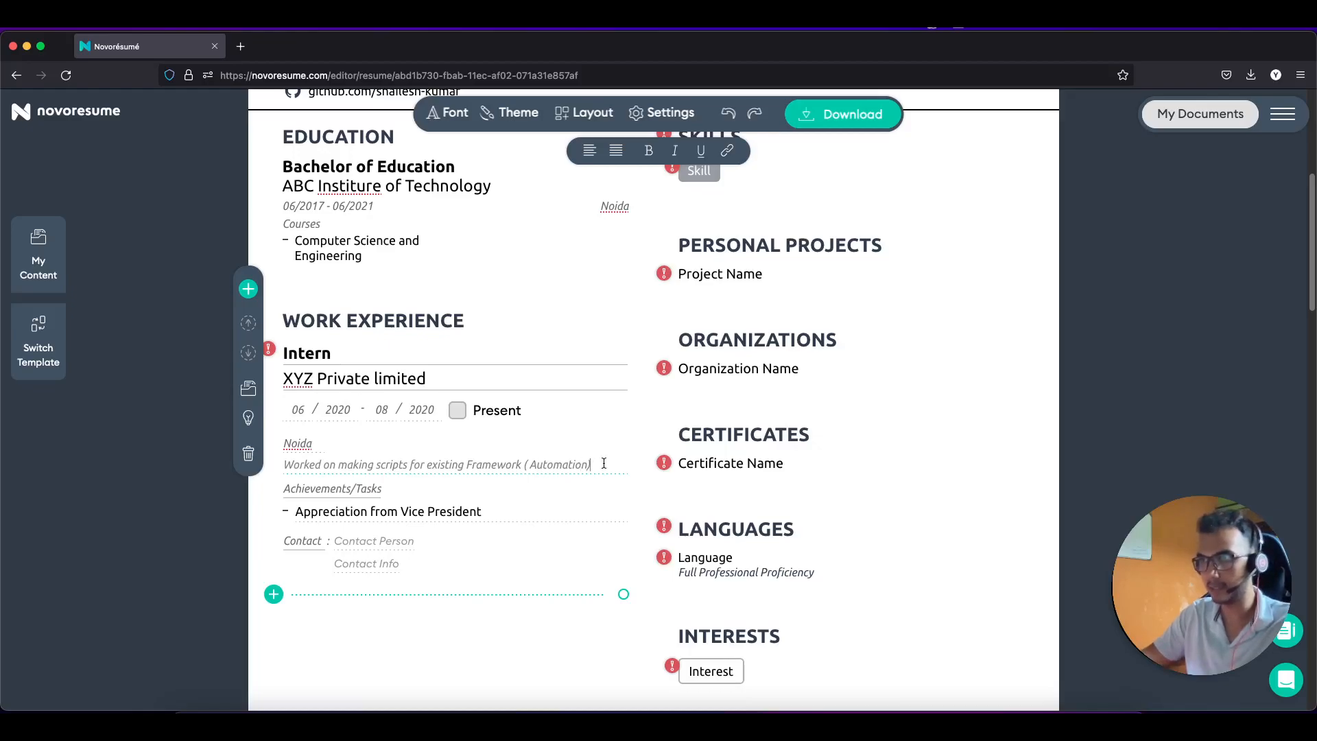
type(") ,")
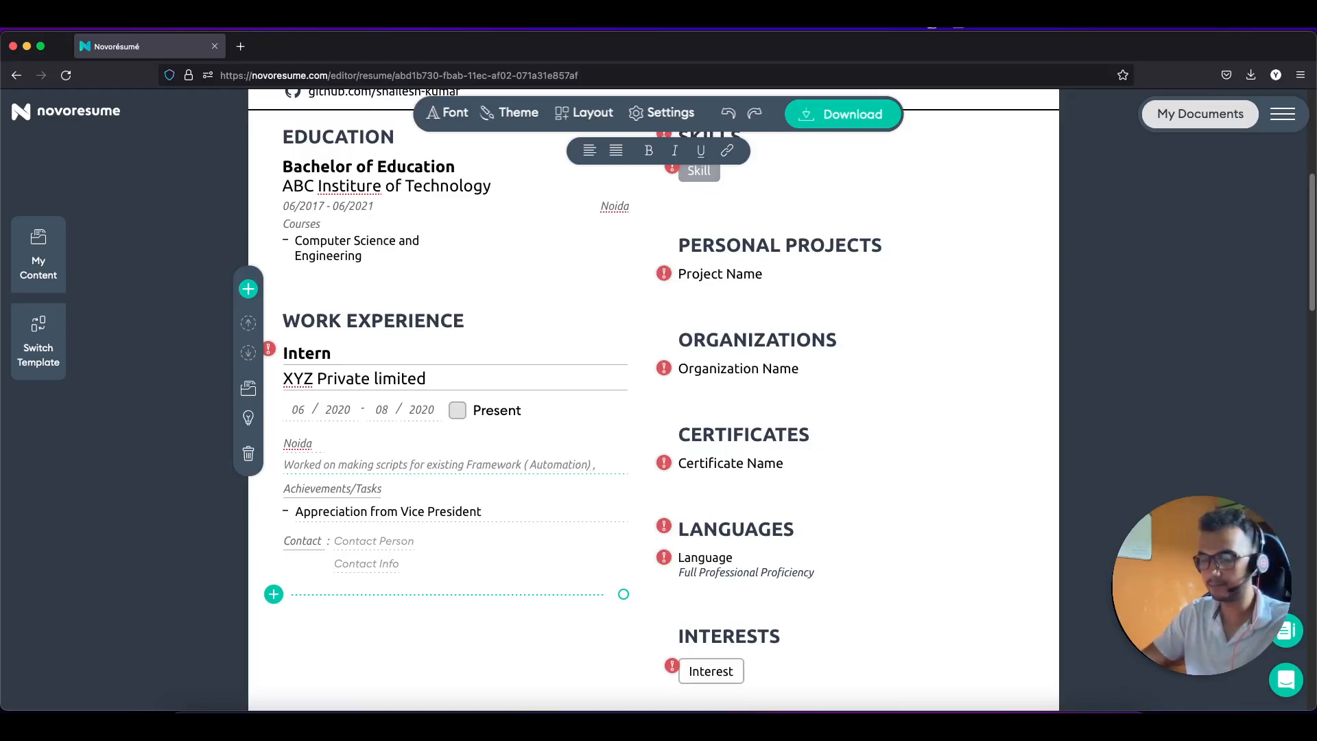
type("Made")
type(" T")
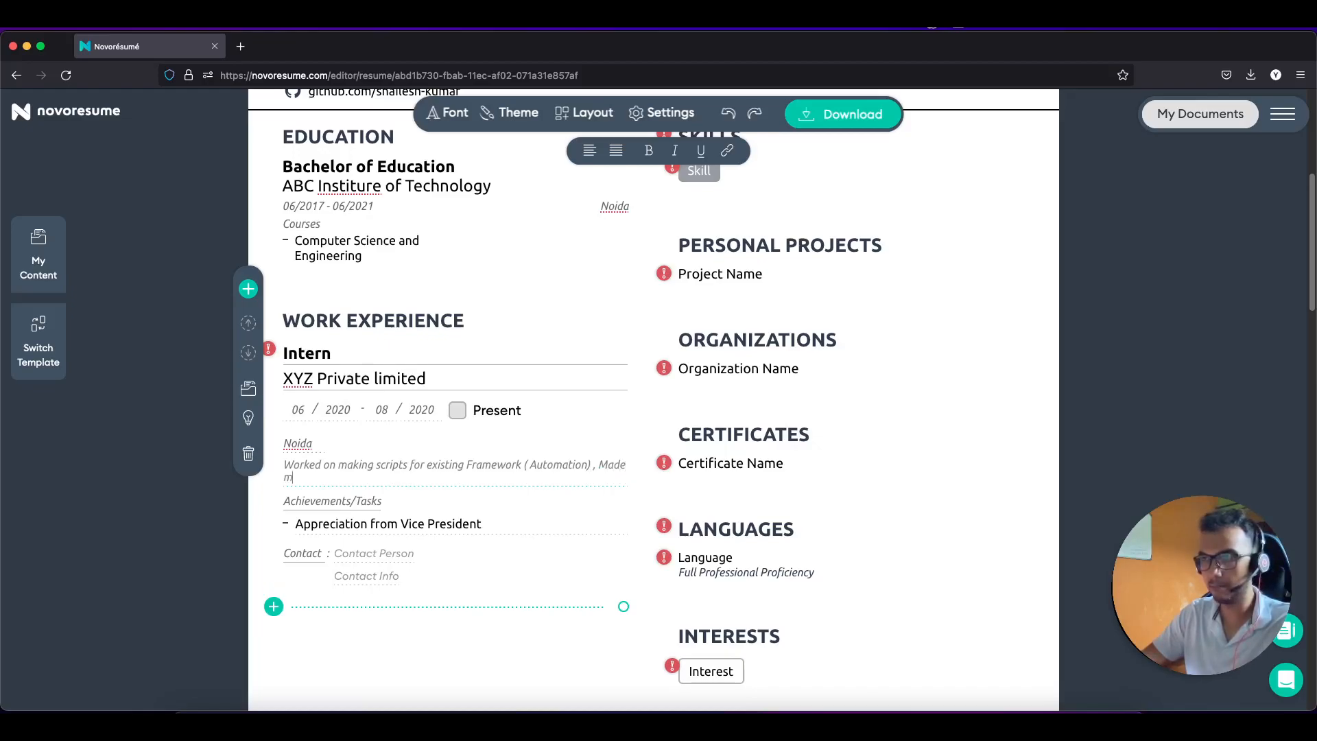
type("C")
type("st cae")
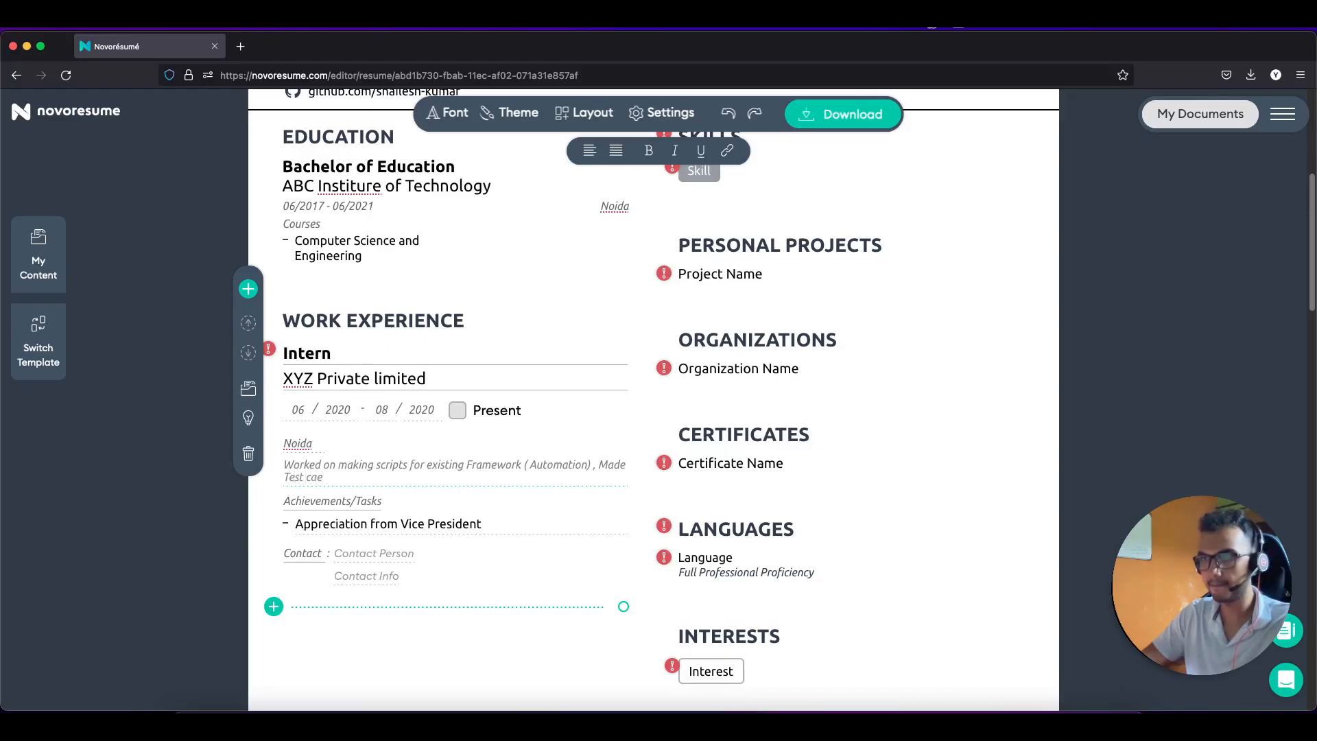
key("BackSpace")
type("ses adn")
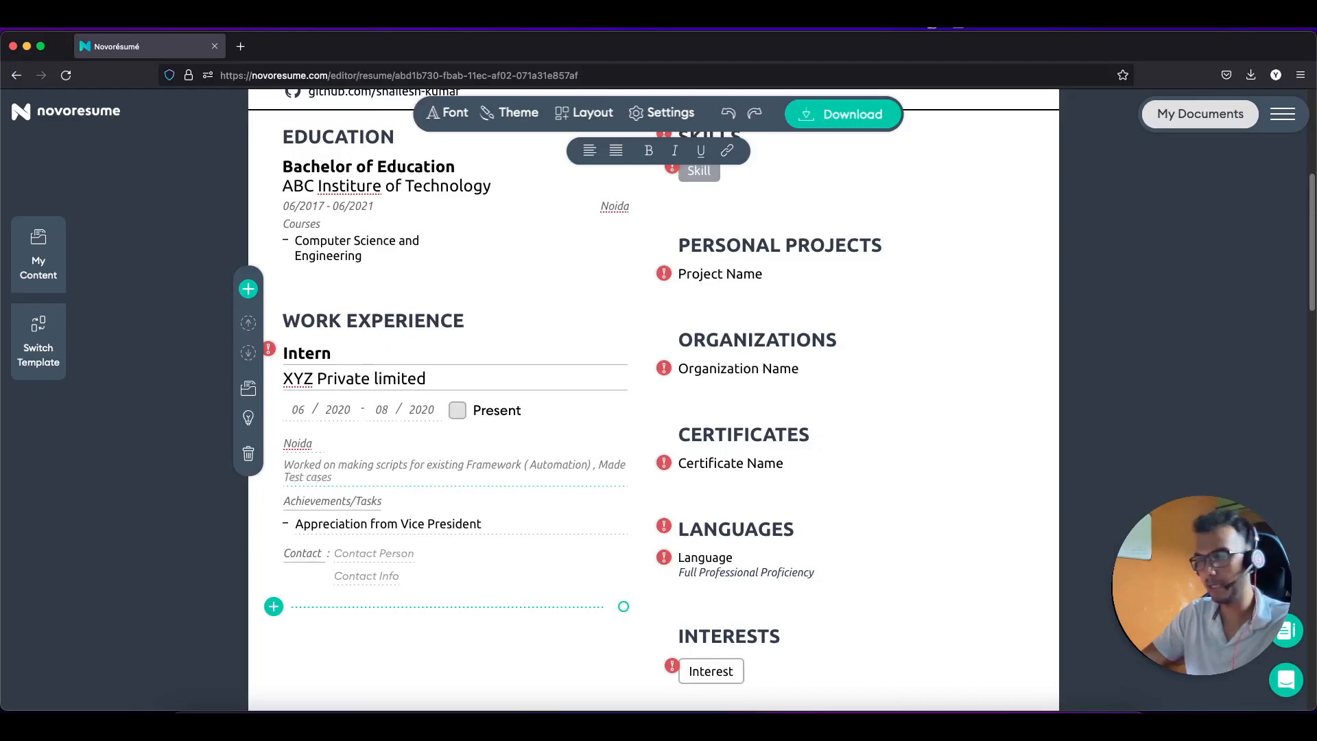
key("BackSpace")
type("nd")
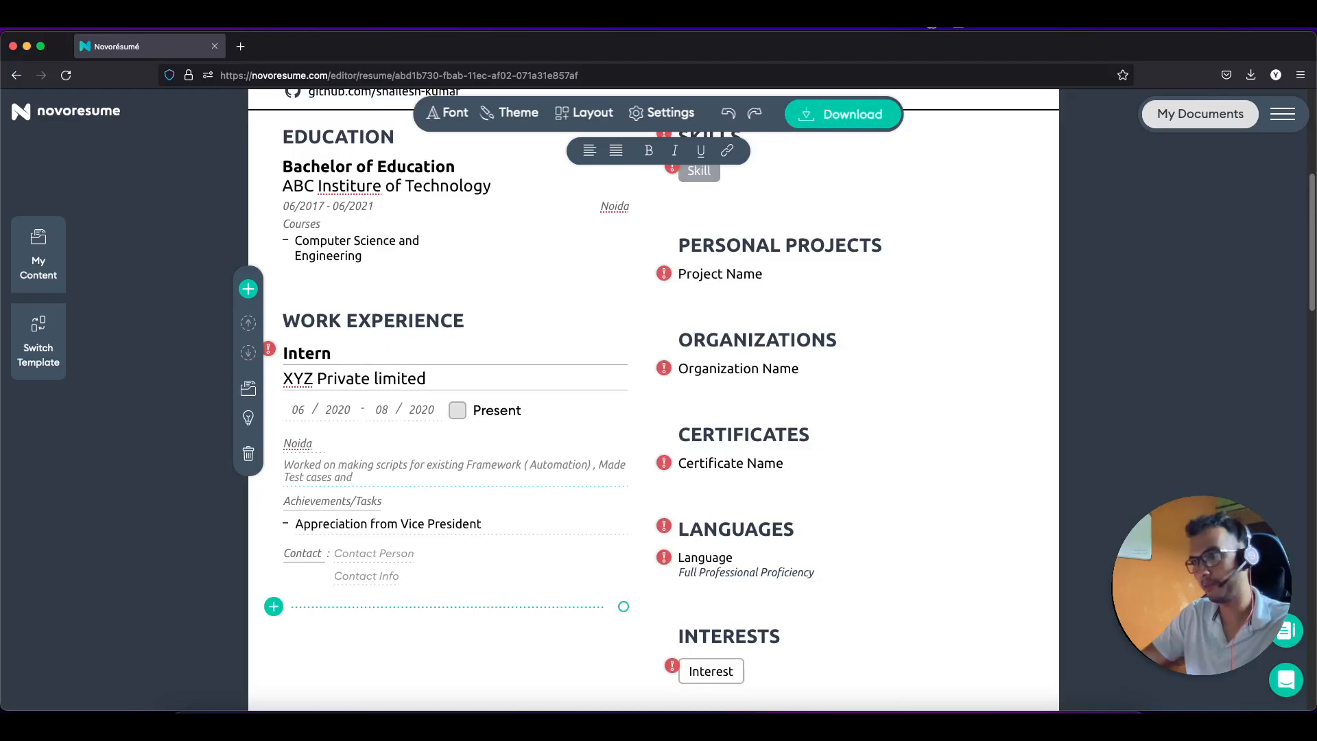
type(" fou")
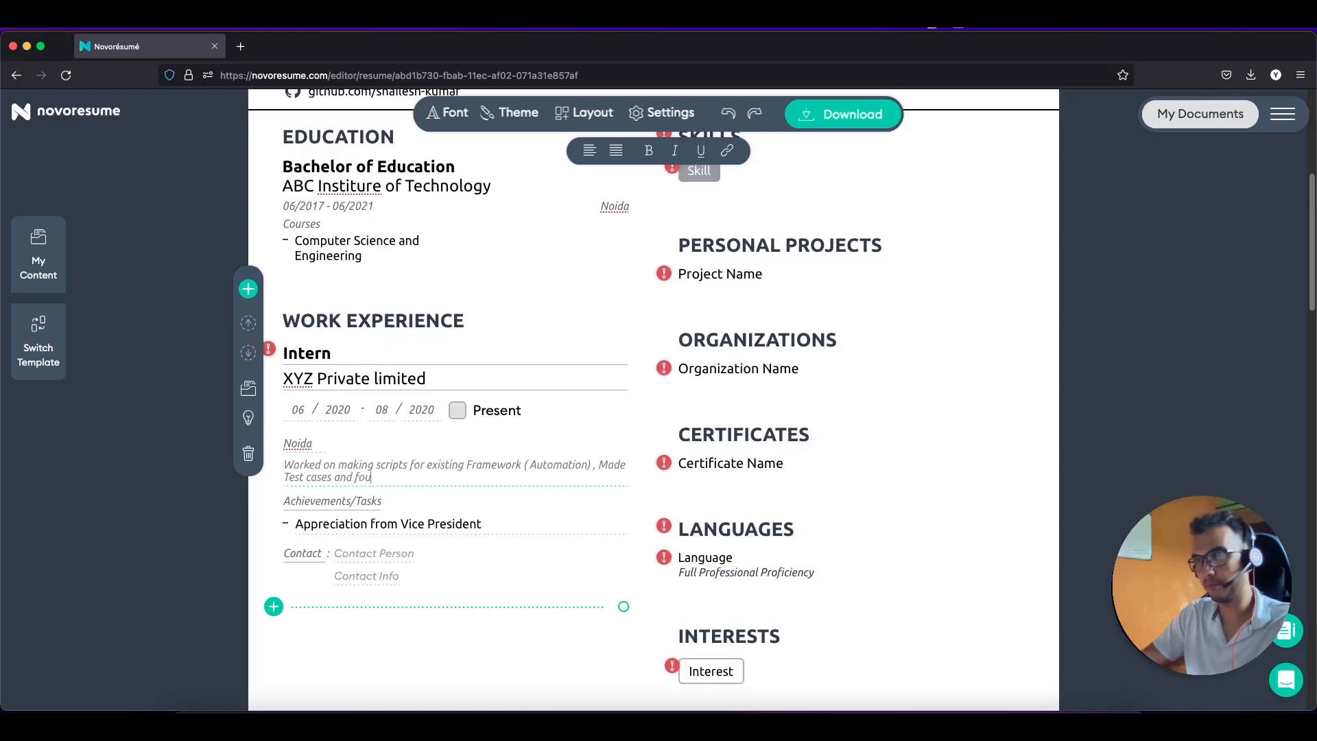
type("ng crit")
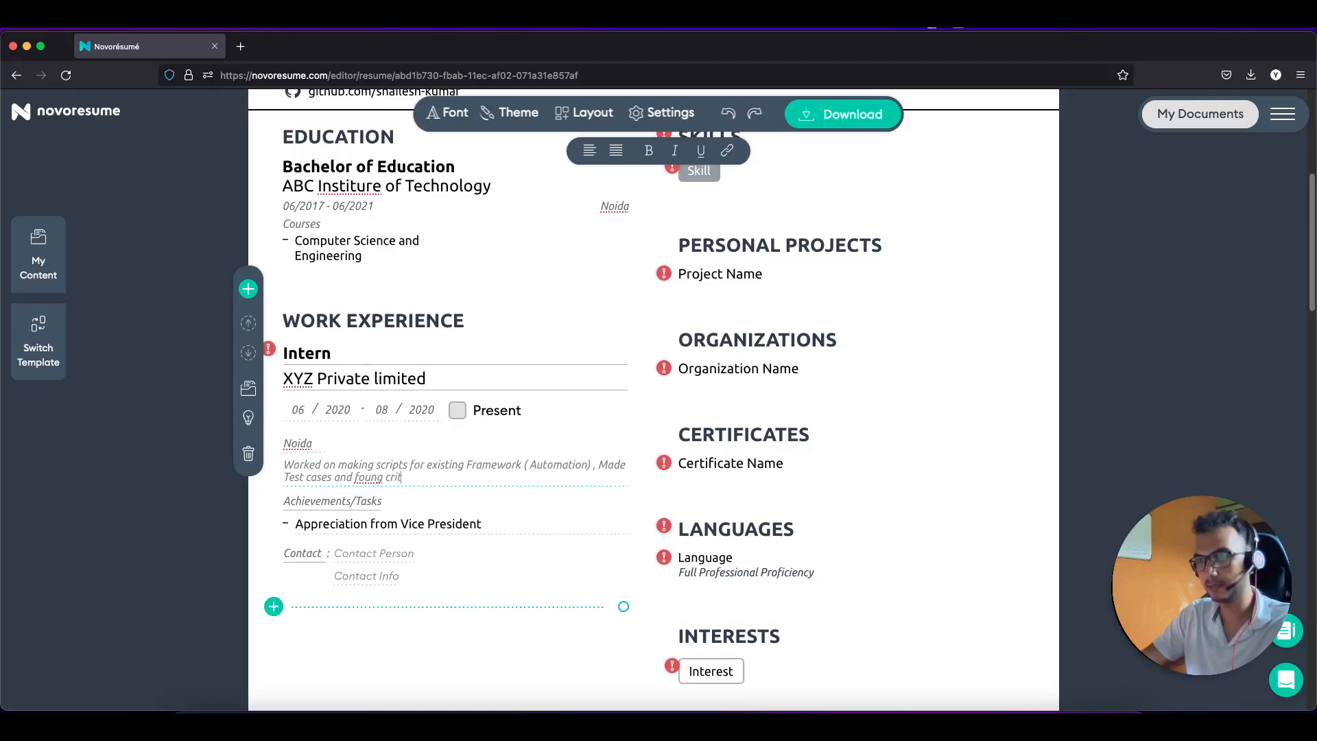
type("ical bugs")
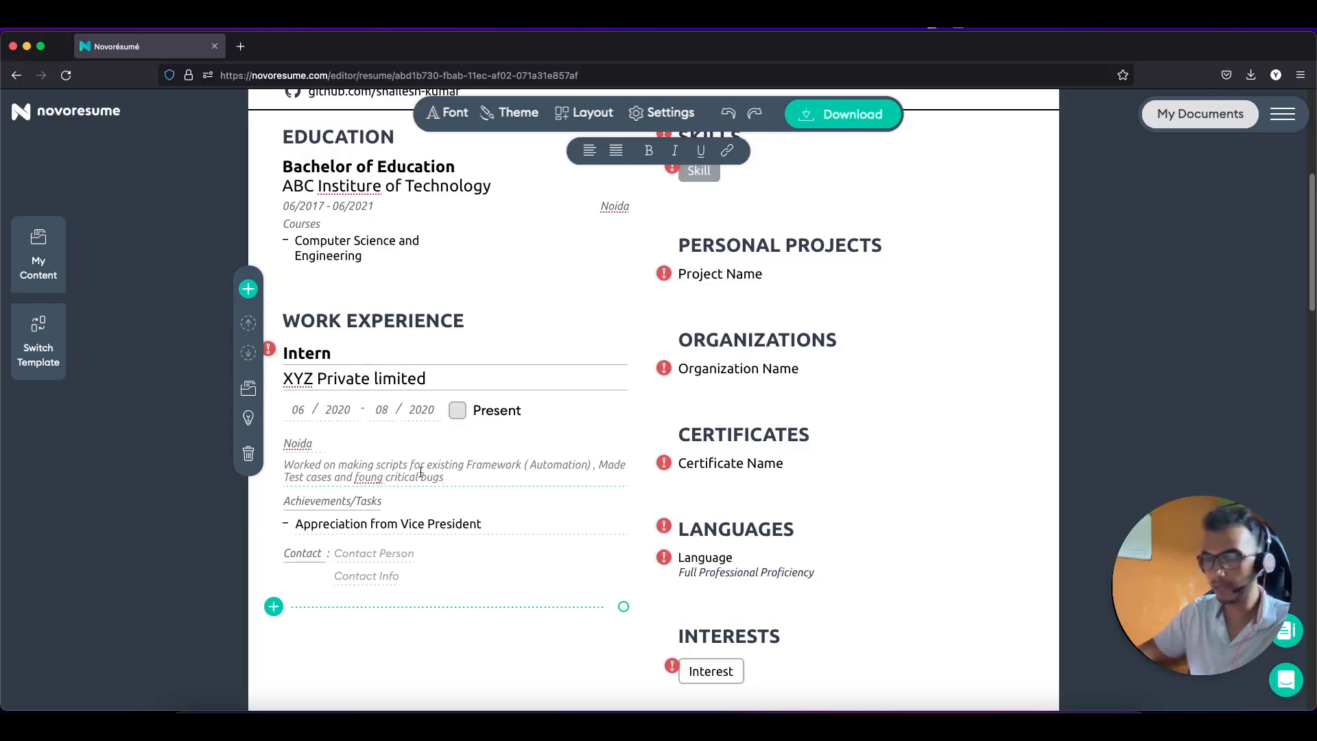
key("BackSpace")
type("d")
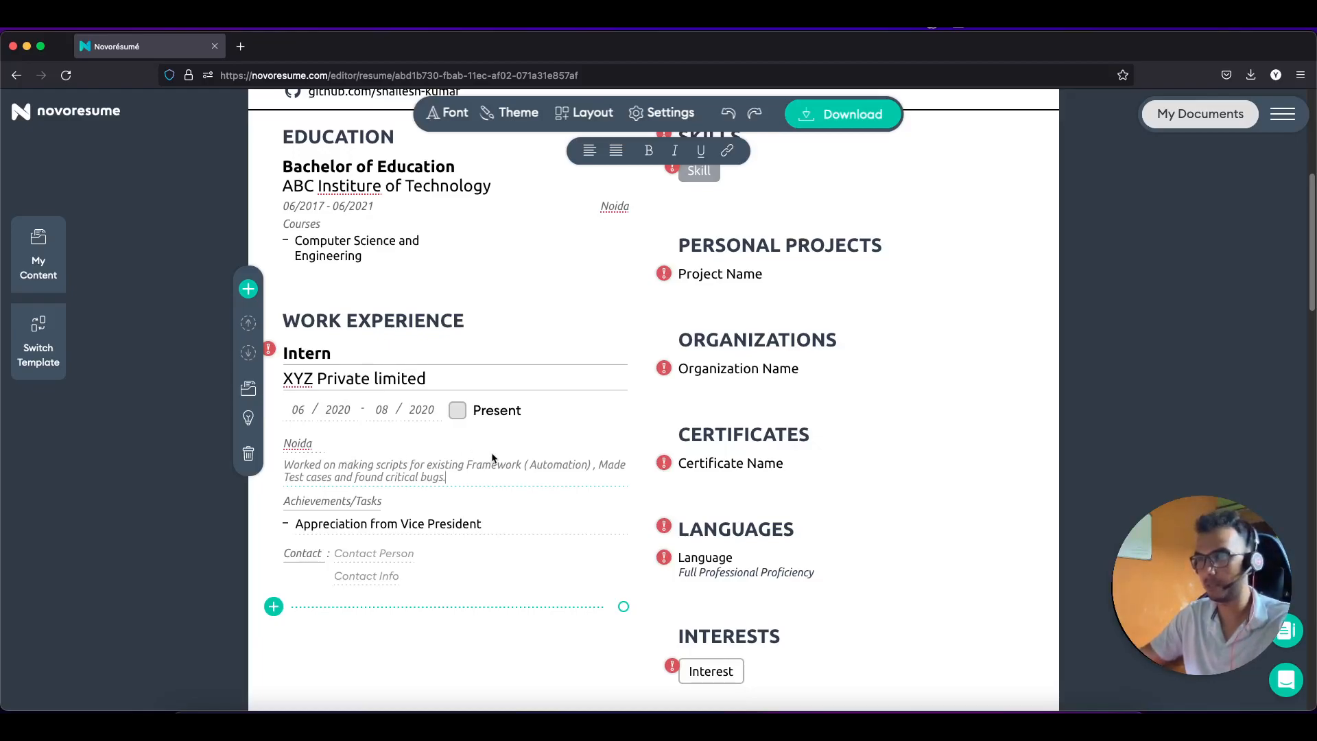
Step: Return to the Skills section and open its placeholder 'Skill' chip for editing
scroll(493, 457, "up", 2)
scroll(493, 457, "down", 3)
scroll(493, 454, "up", 6)
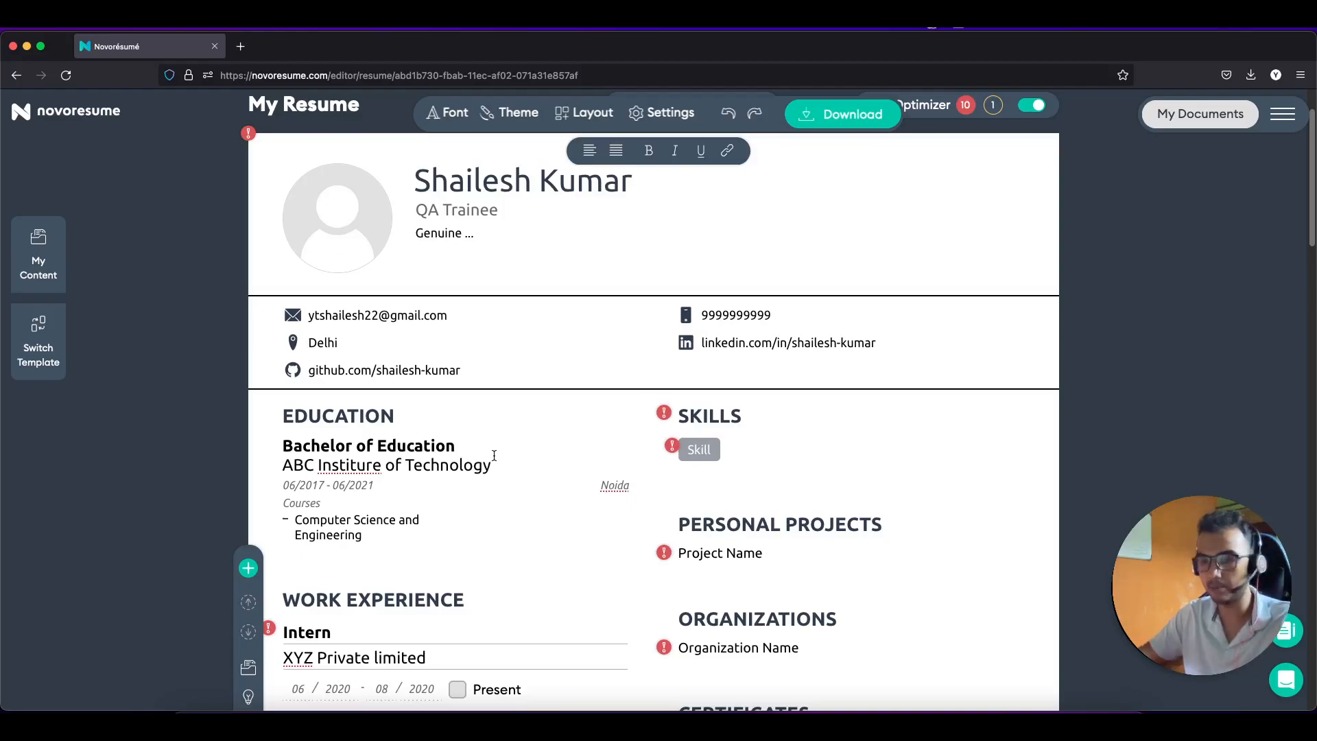
scroll(520, 447, "down", 2)
scroll(542, 453, "up", 1)
scroll(541, 452, "down", 2)
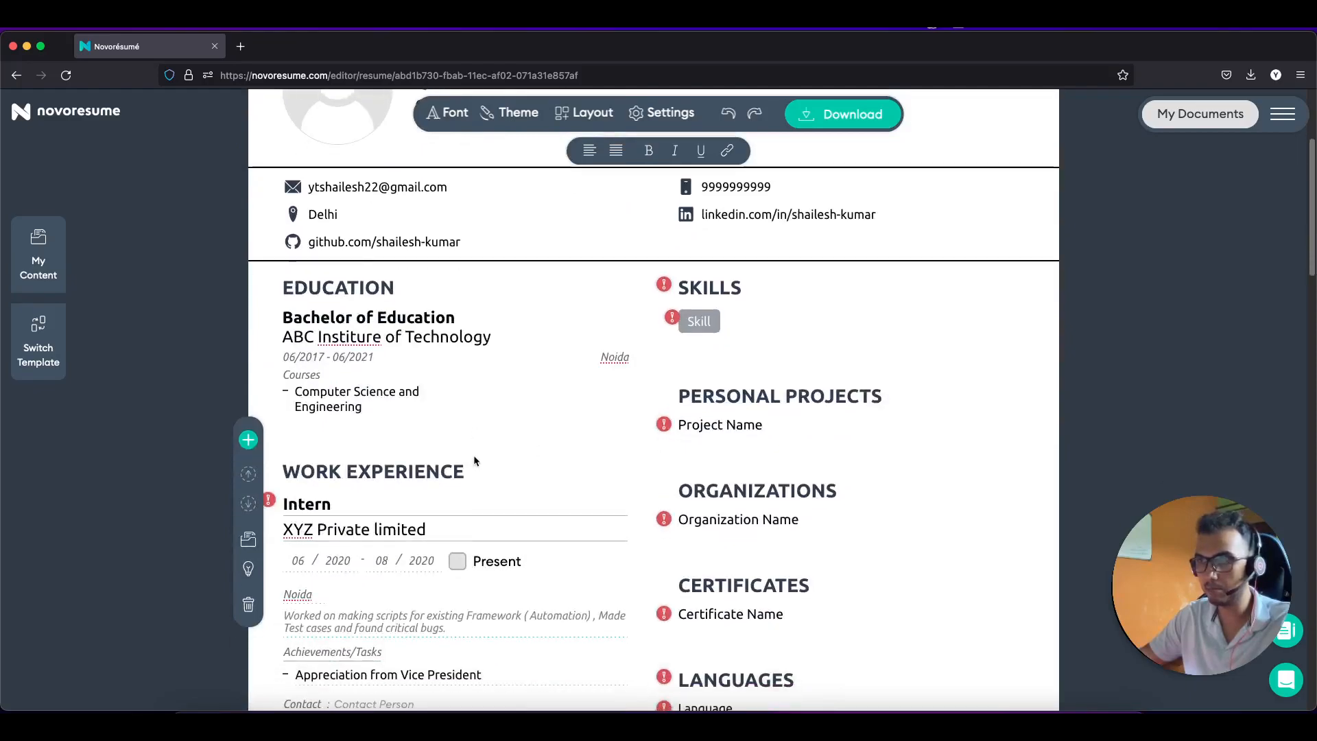
scroll(471, 451, "down", 2)
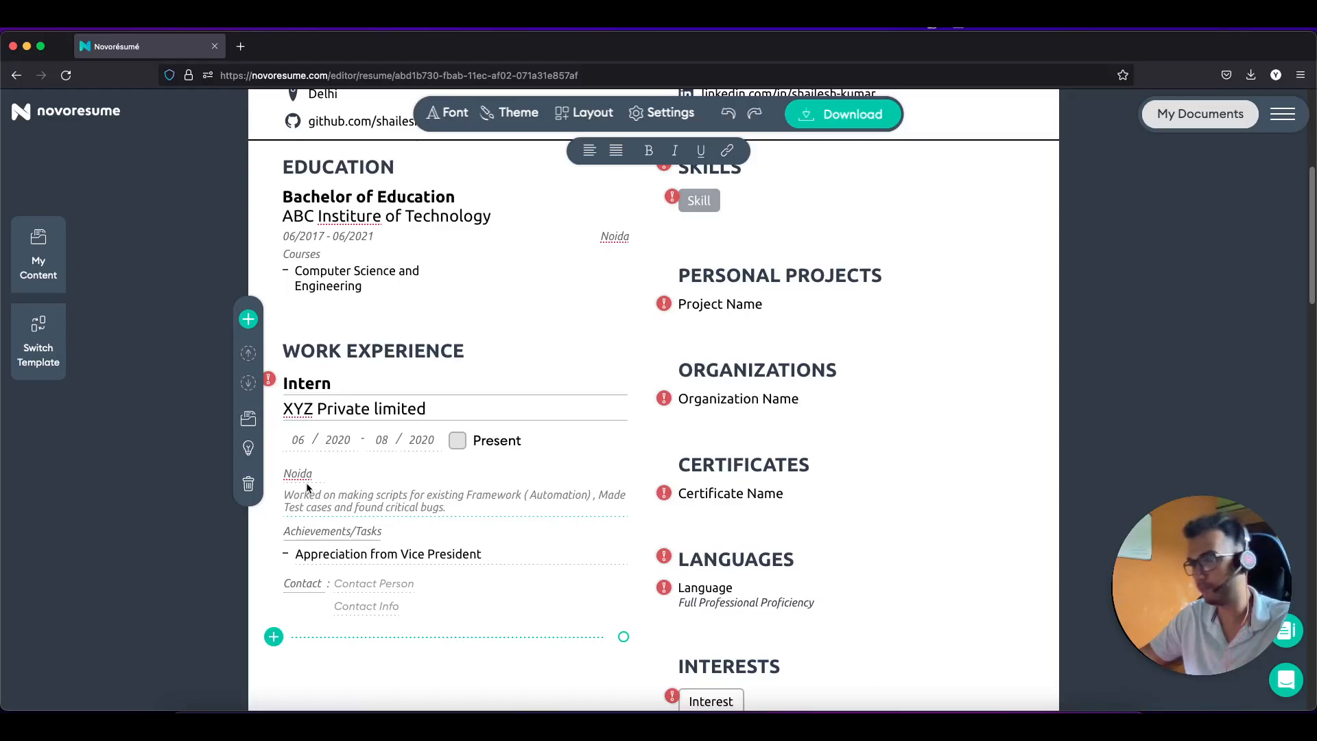
scroll(466, 459, "down", 2)
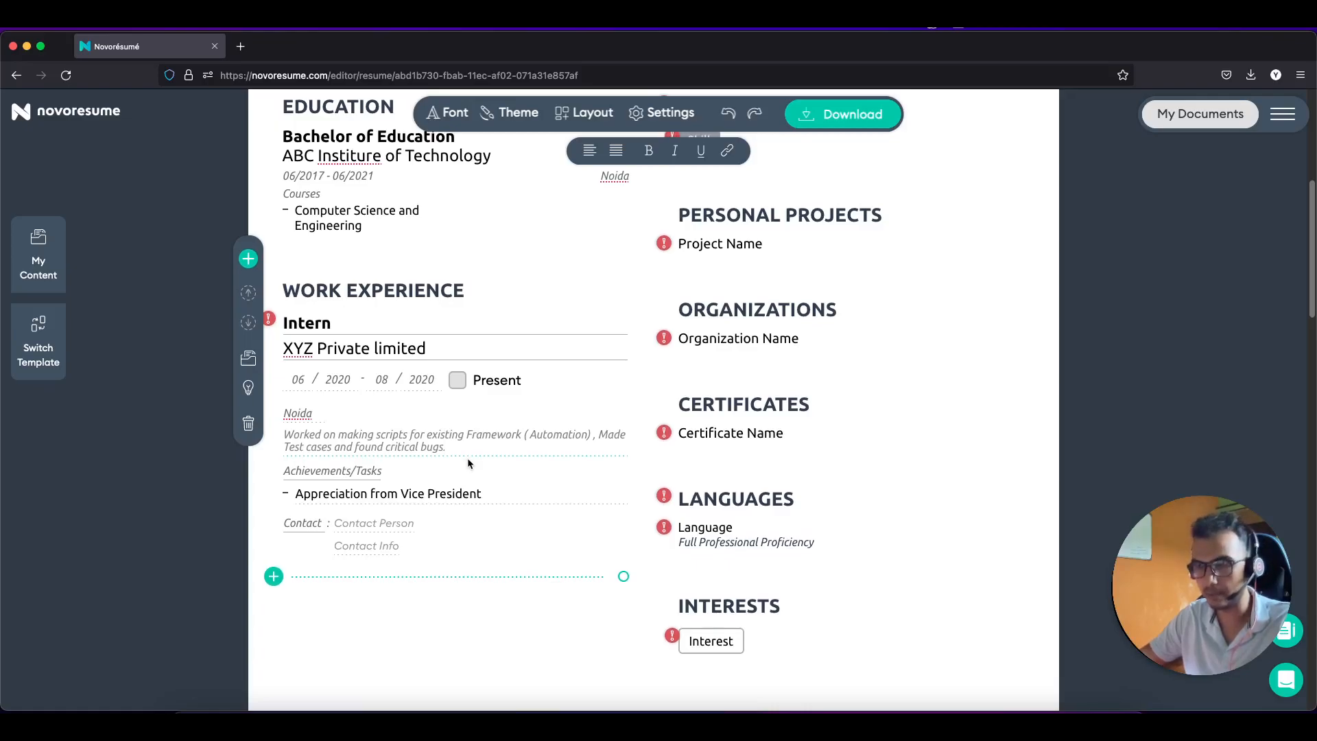
scroll(467, 463, "up", 4)
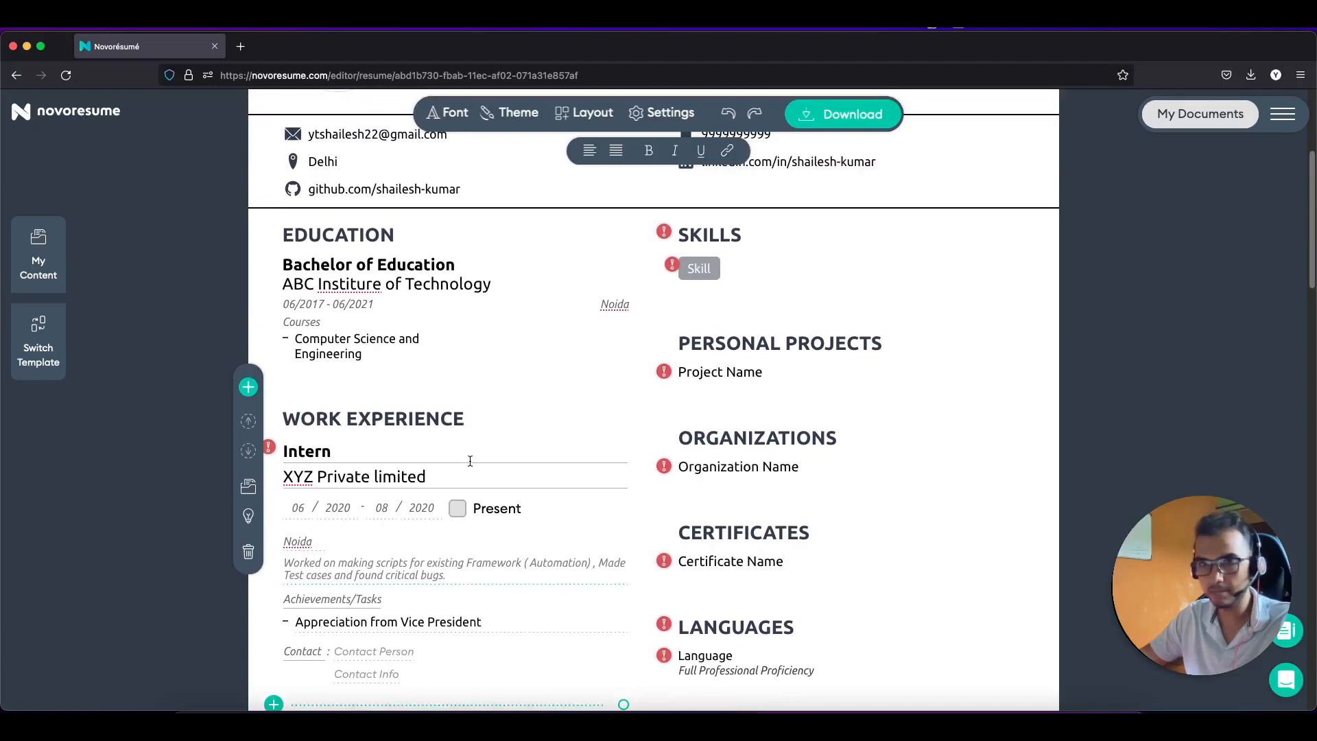
scroll(471, 461, "up", 7)
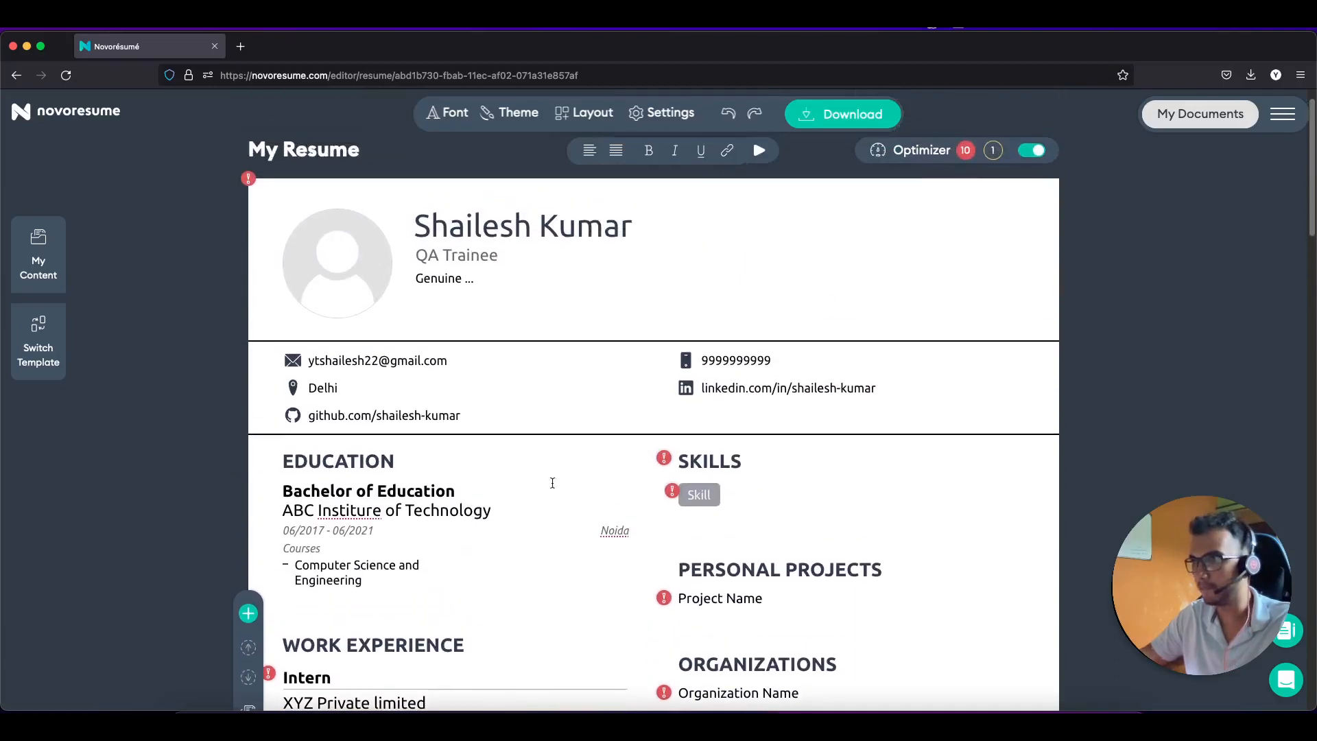
left_click(758, 457)
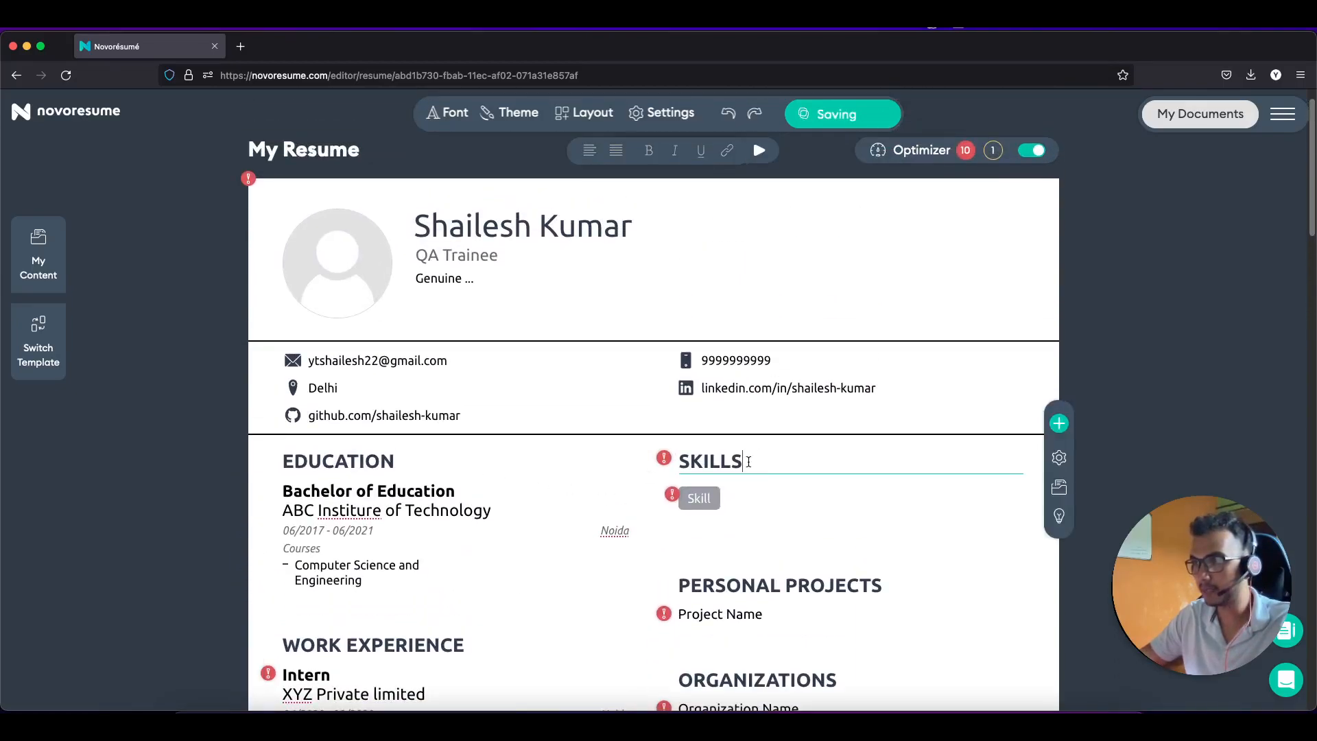
left_click(717, 494)
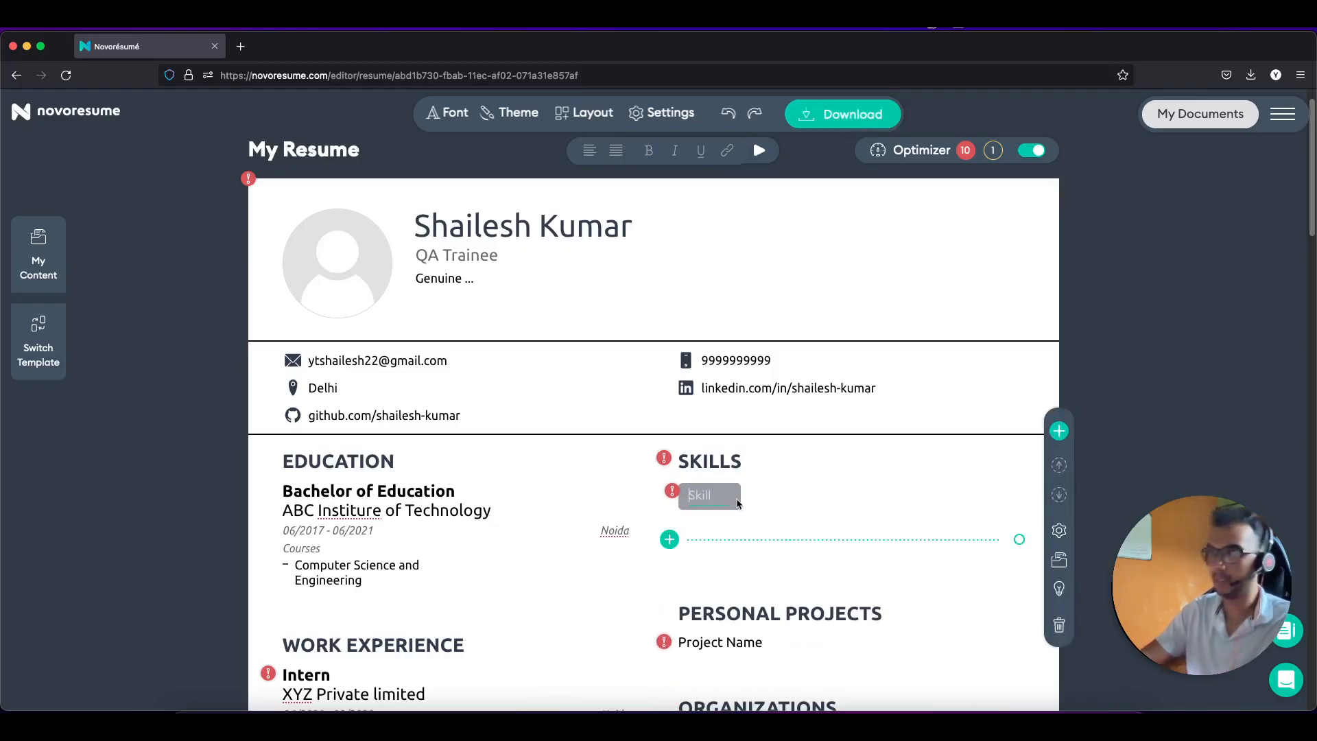
Step: Enter the skills Manual Testing, Java, OOPS, Networking and Software Engineering, one chip each
type("Manual tEs")
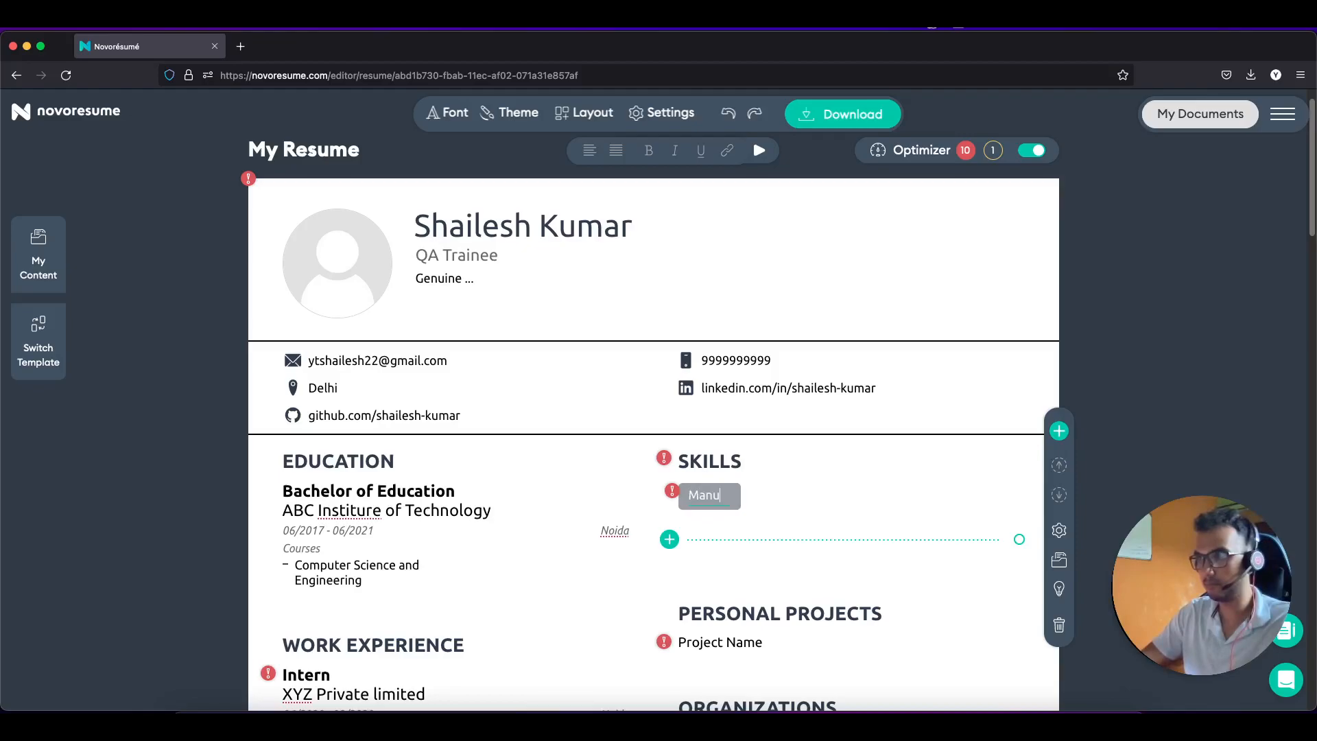
key("BackSpace")
key("BackSpace")
key("BackSpace")
key("BackSpace")
type("Testing")
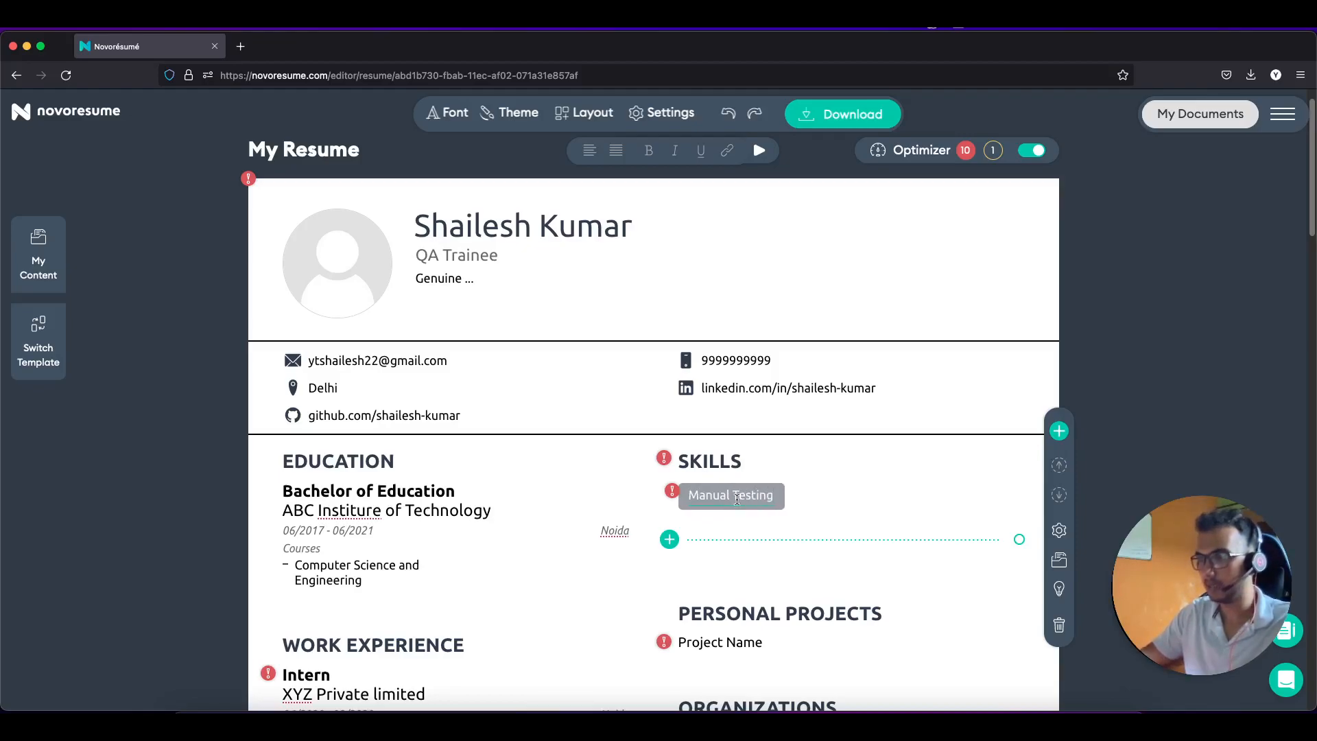
left_click(675, 545)
type("Java")
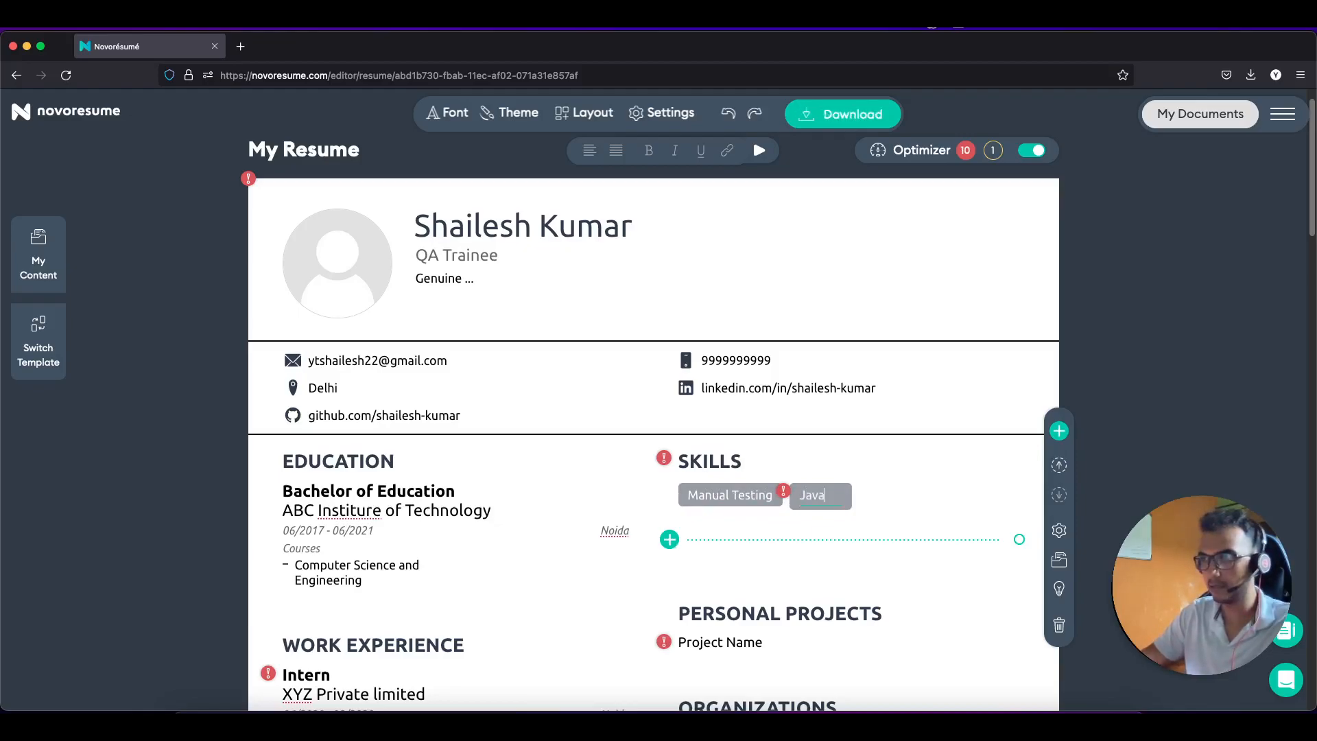
left_click(672, 541)
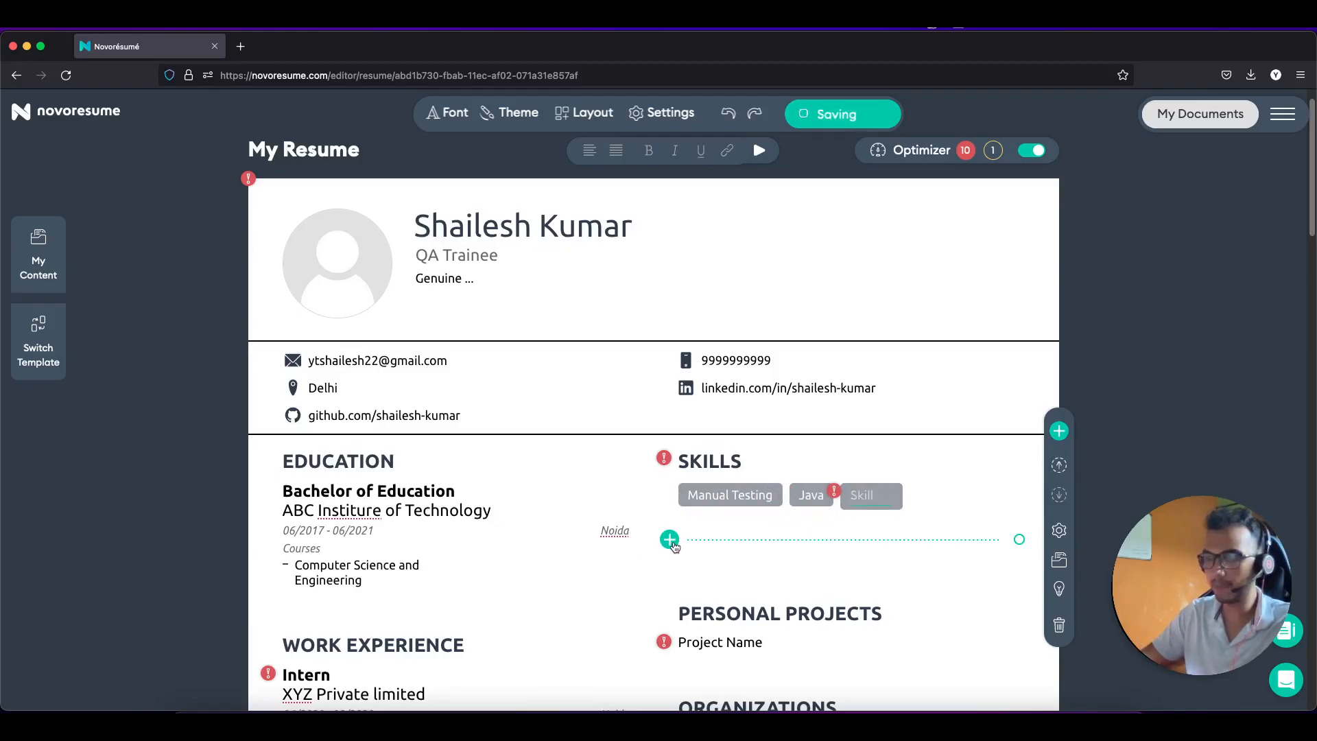
type("OOPS")
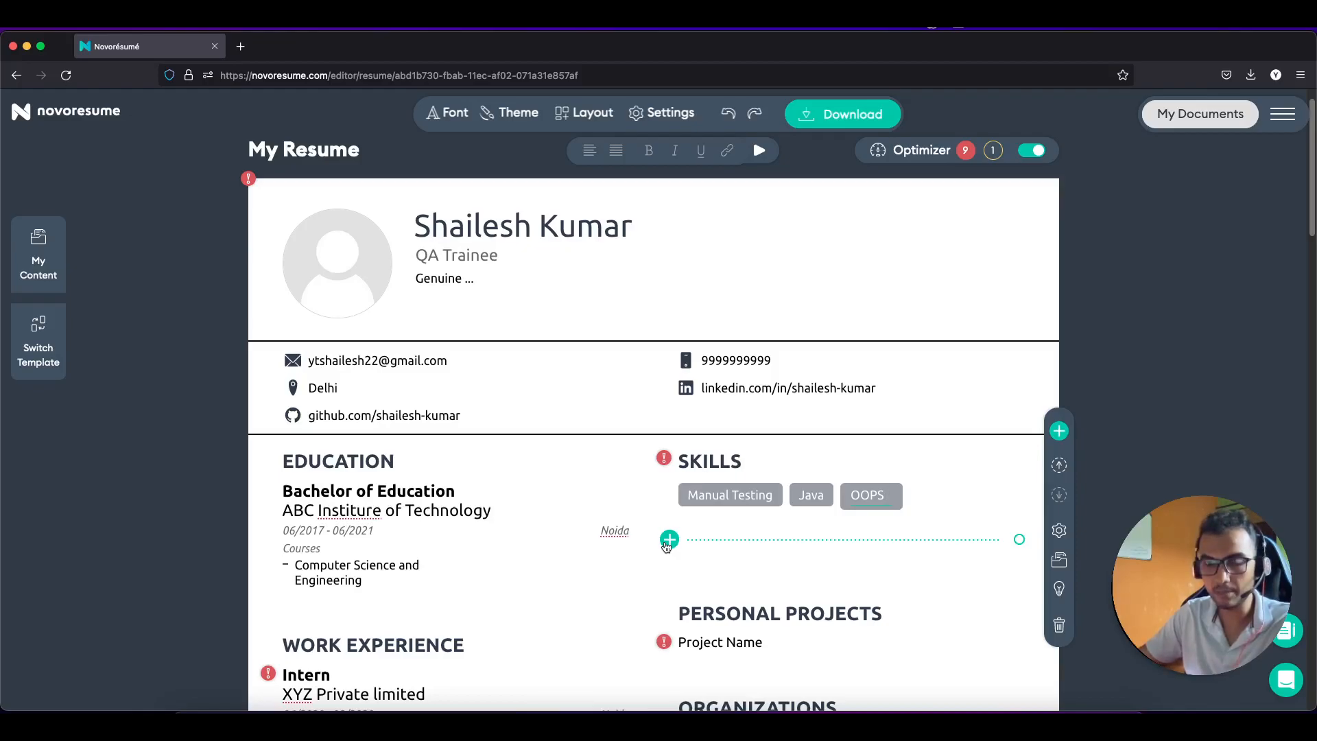
left_click(668, 540)
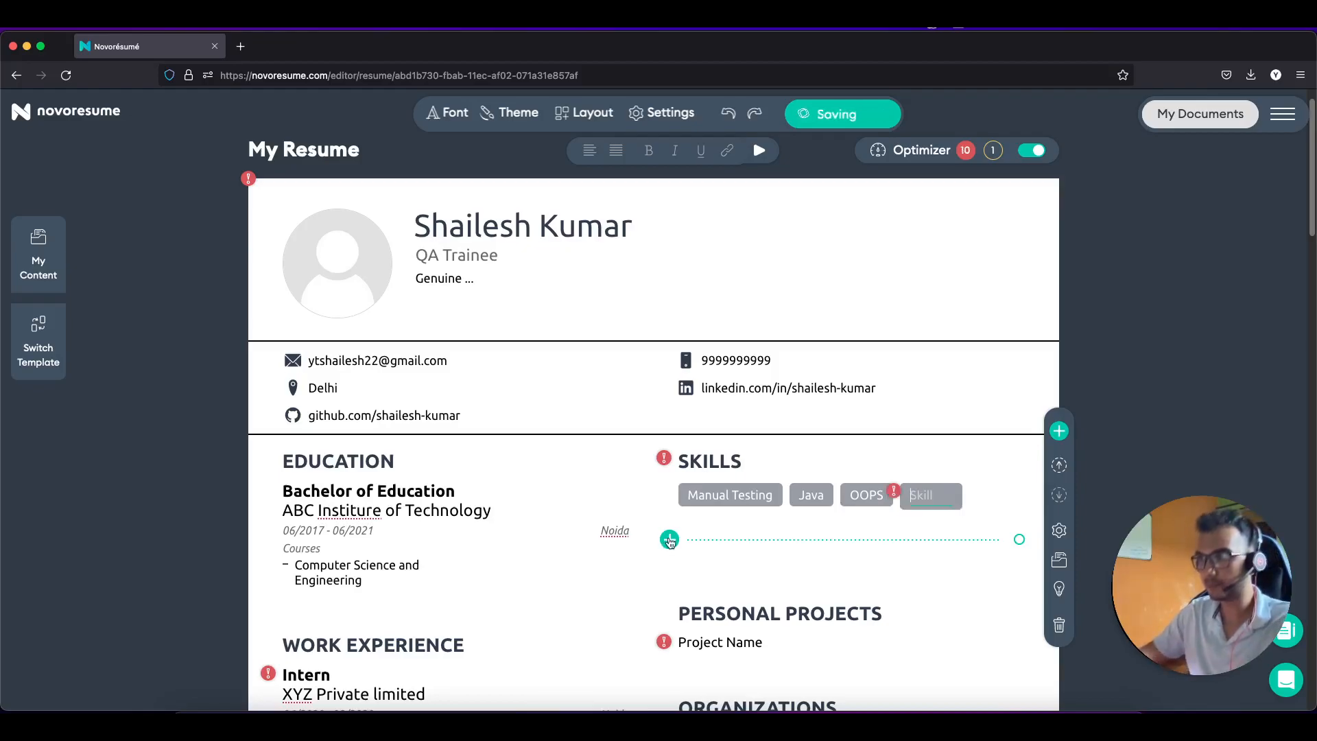
type("Net")
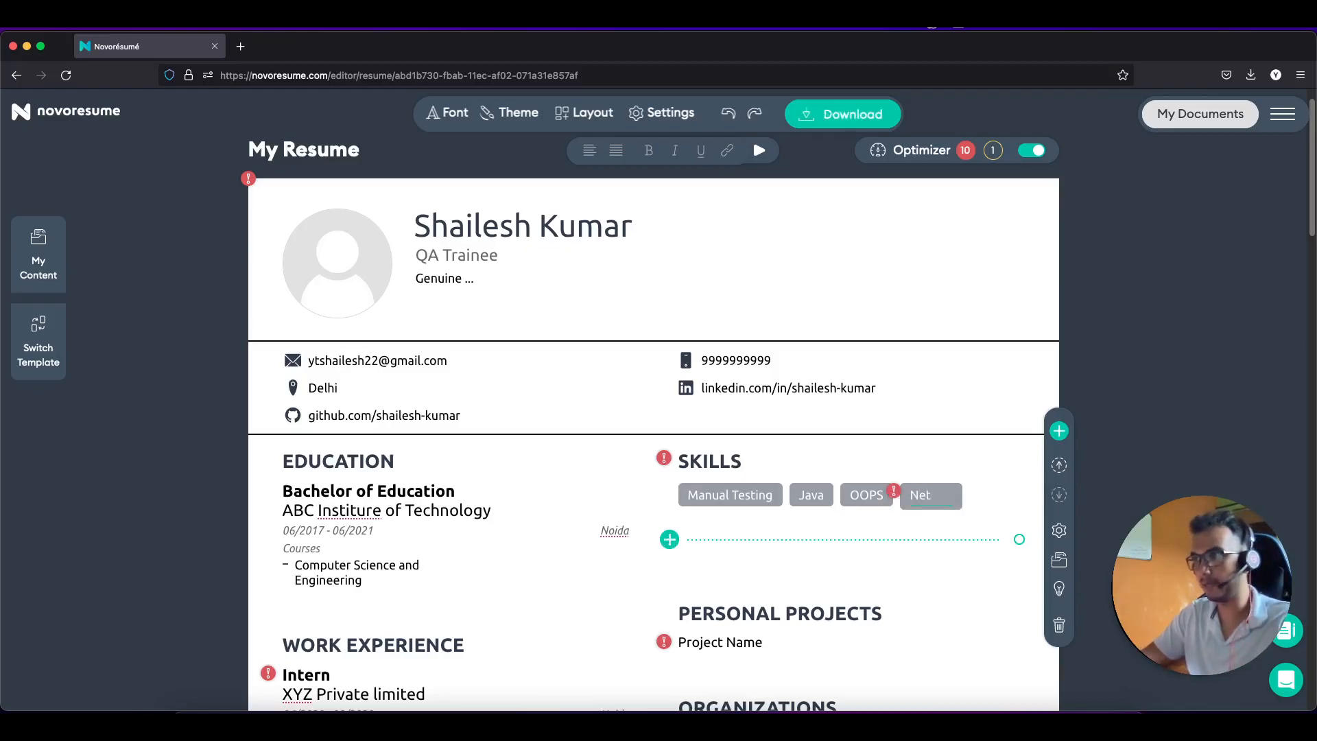
type("working")
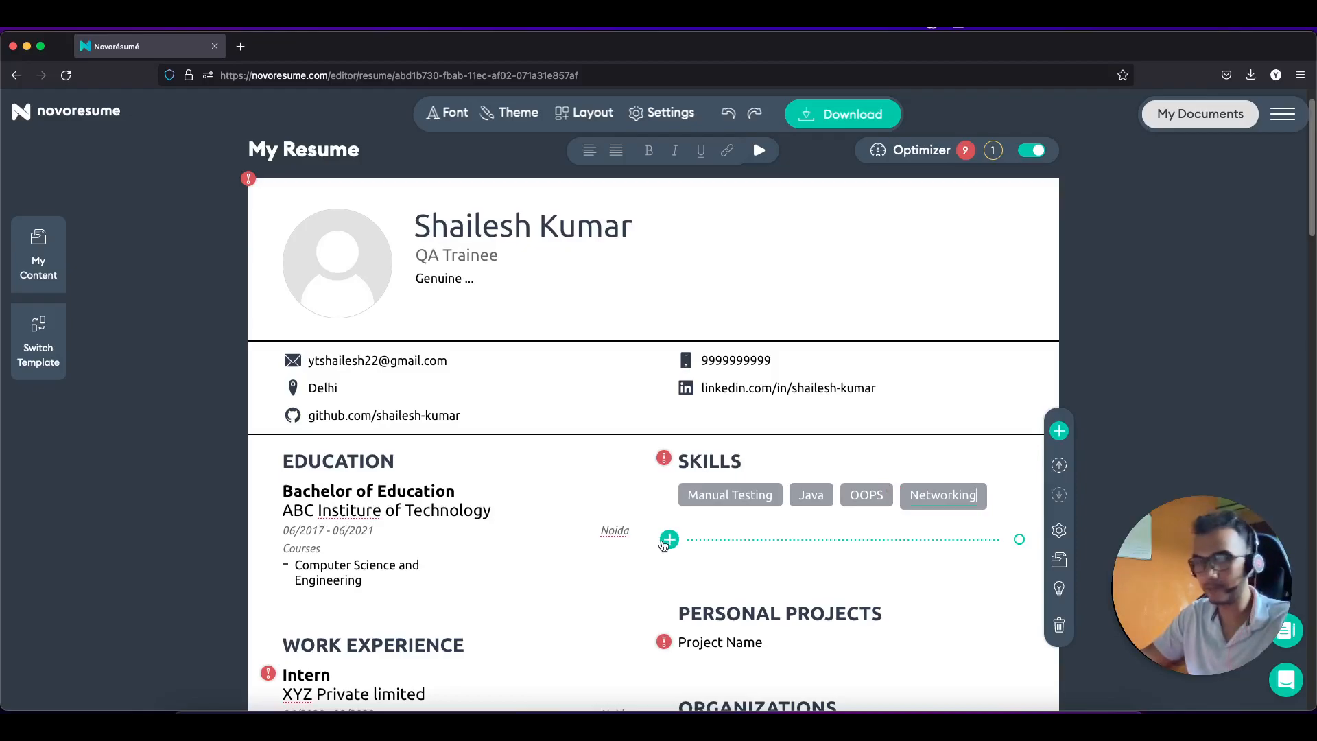
left_click(665, 541)
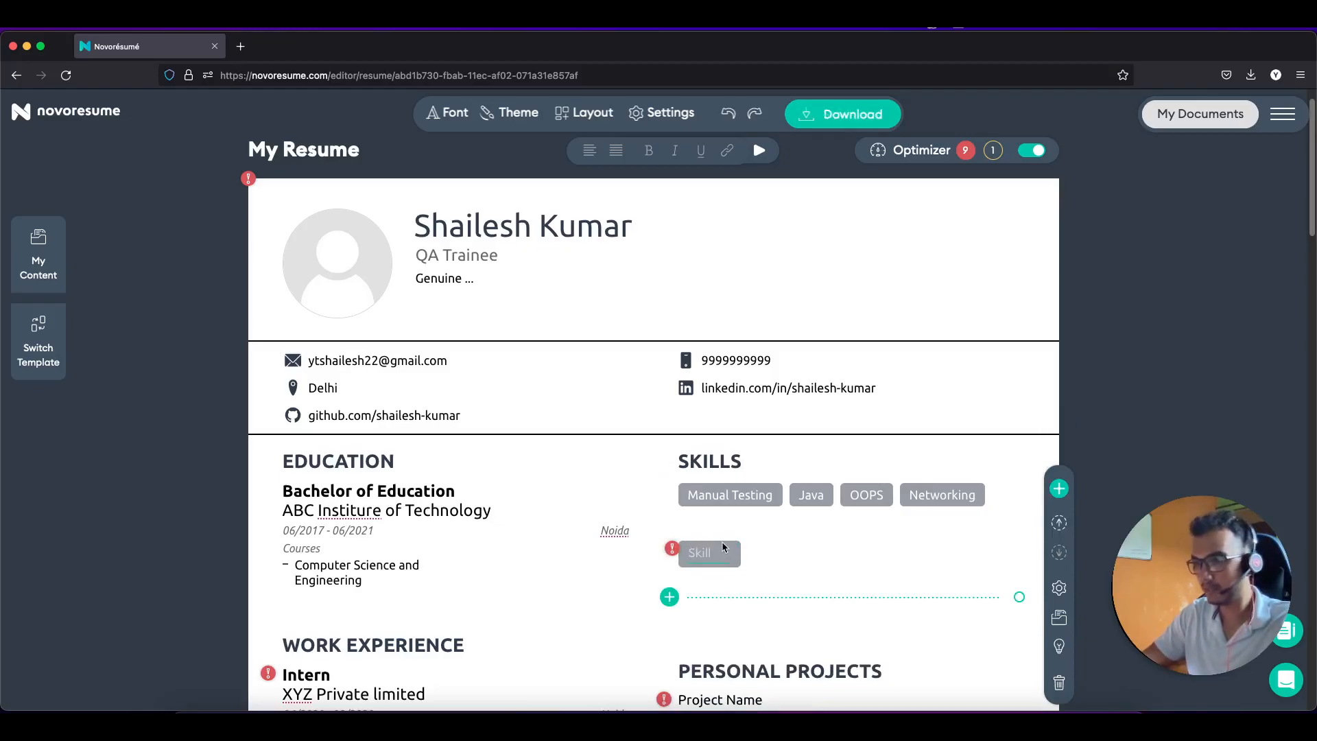
type("Soft")
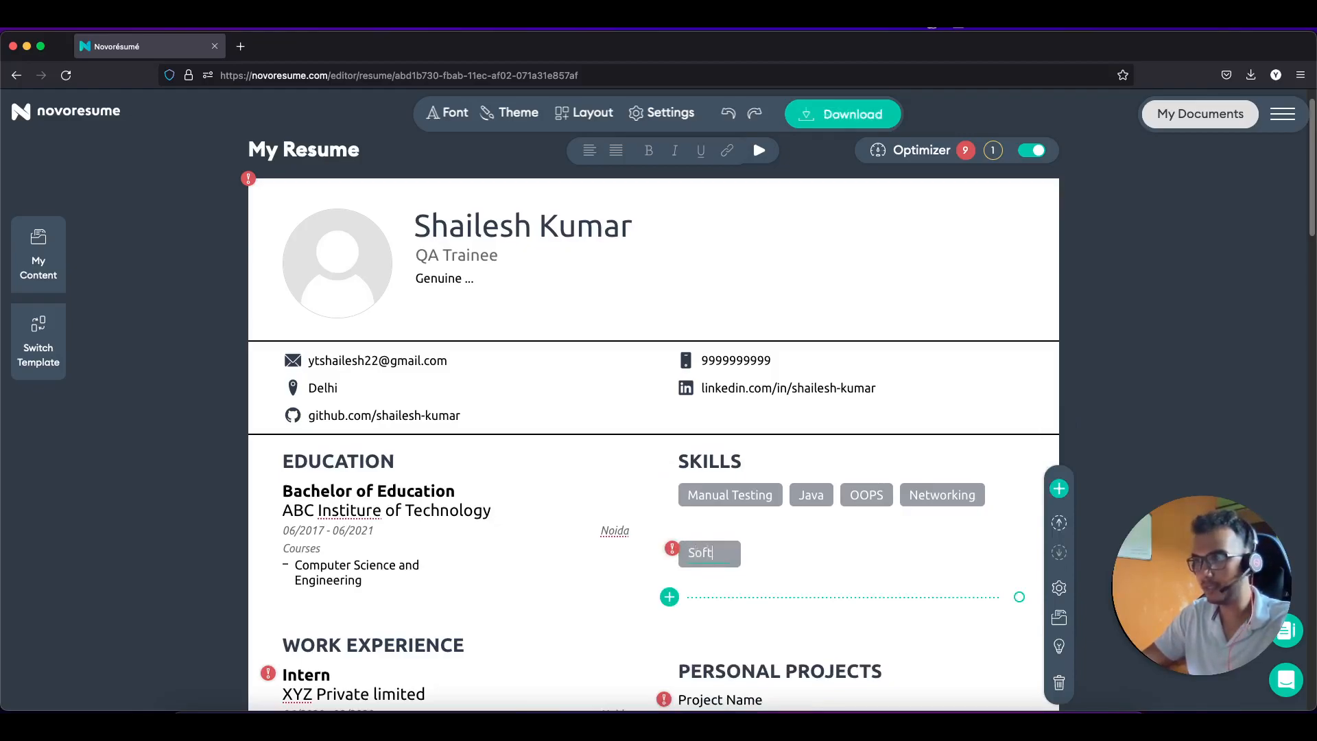
type("ware Engi")
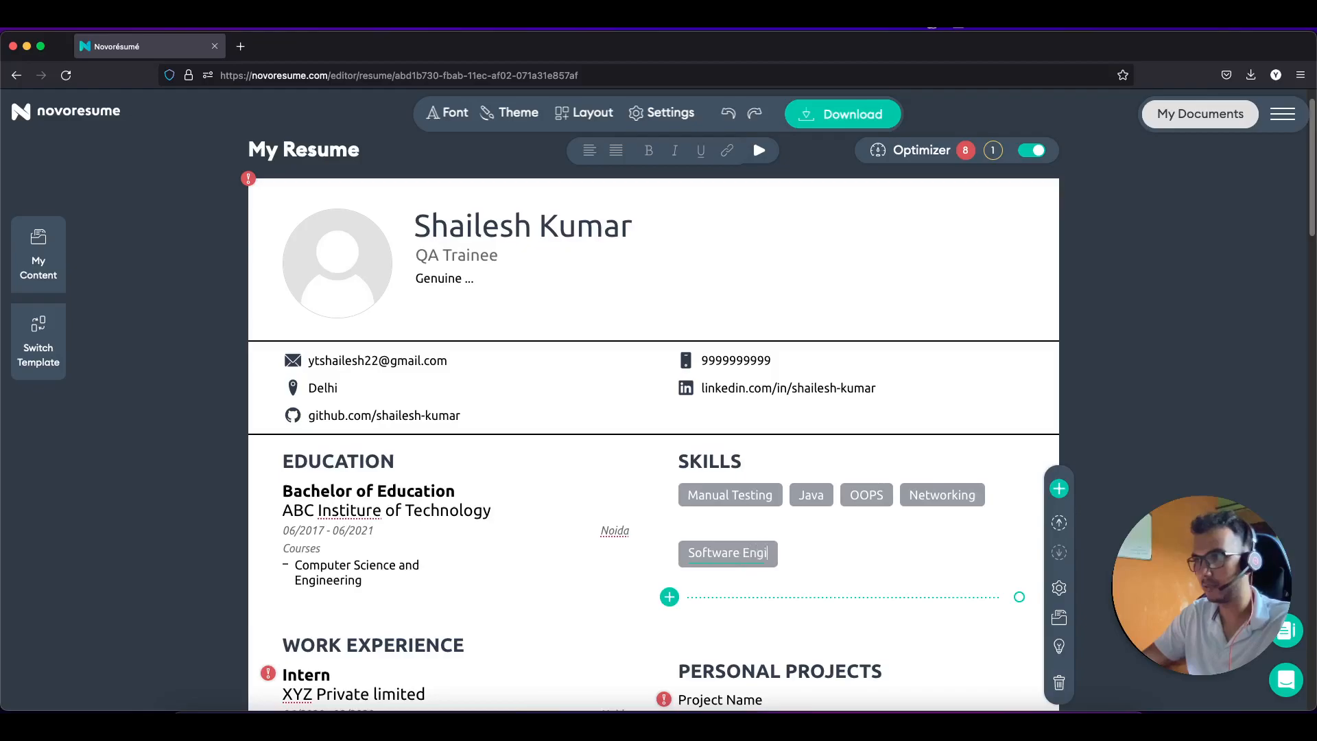
type("neering")
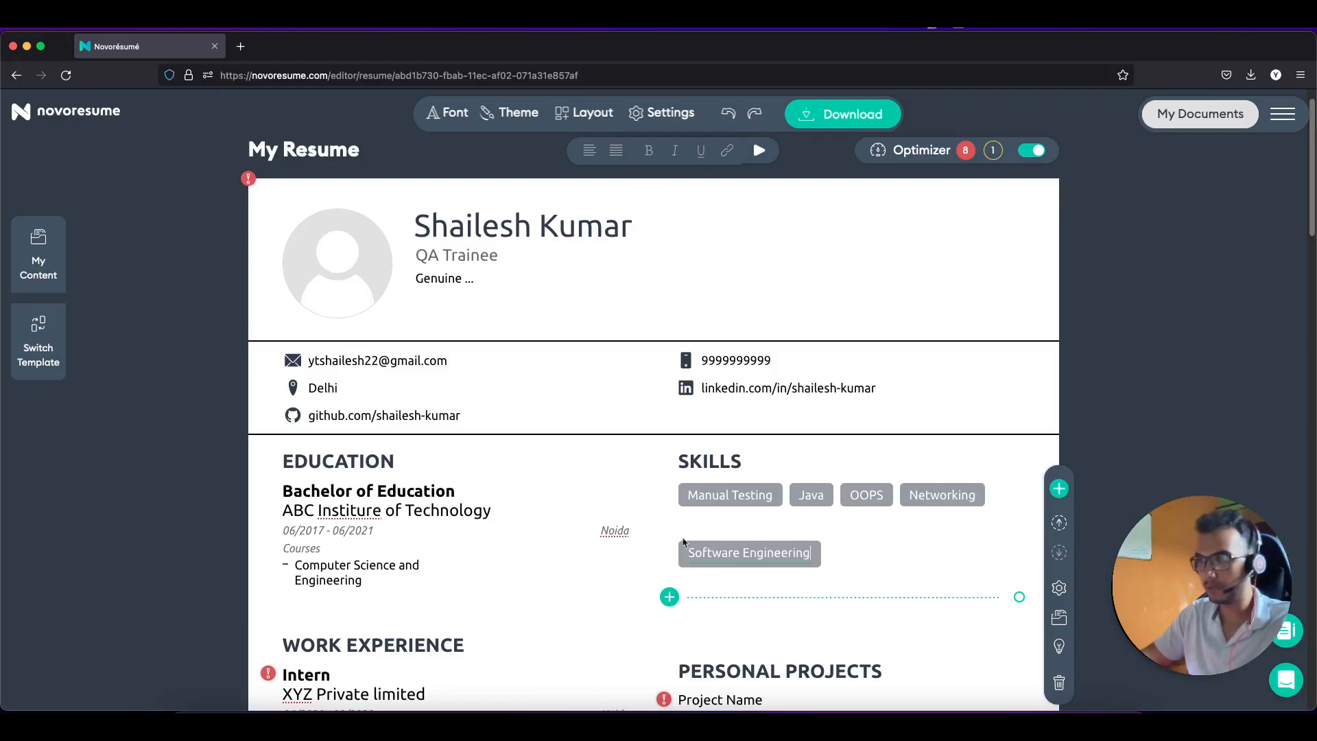
scroll(639, 488, "down", 1)
scroll(638, 489, "down", 2)
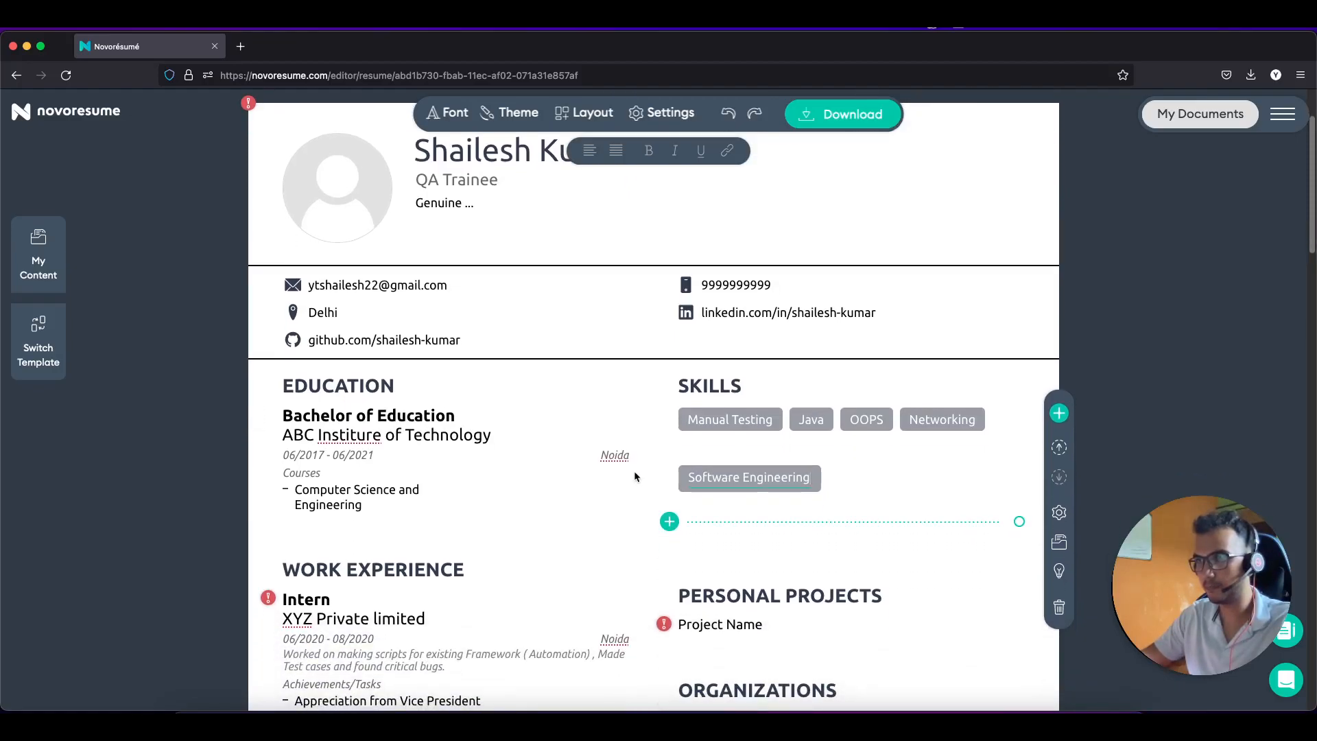
Step: Change the Education entry's location to 'Noida, UP'
left_click(635, 478)
left_click(323, 512)
type(", UP")
left_click(751, 487)
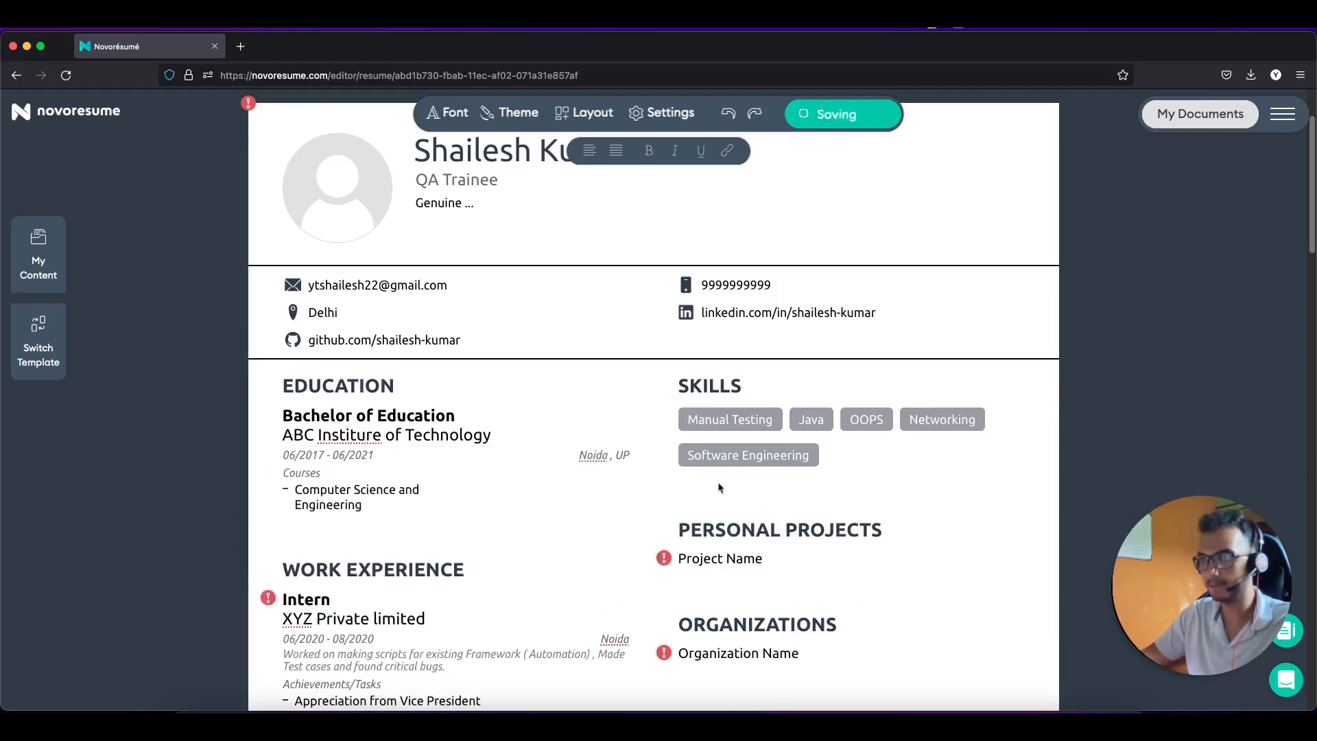
Step: Change the Intern entry's location to 'Noida, UP'
scroll(742, 475, "down", 2)
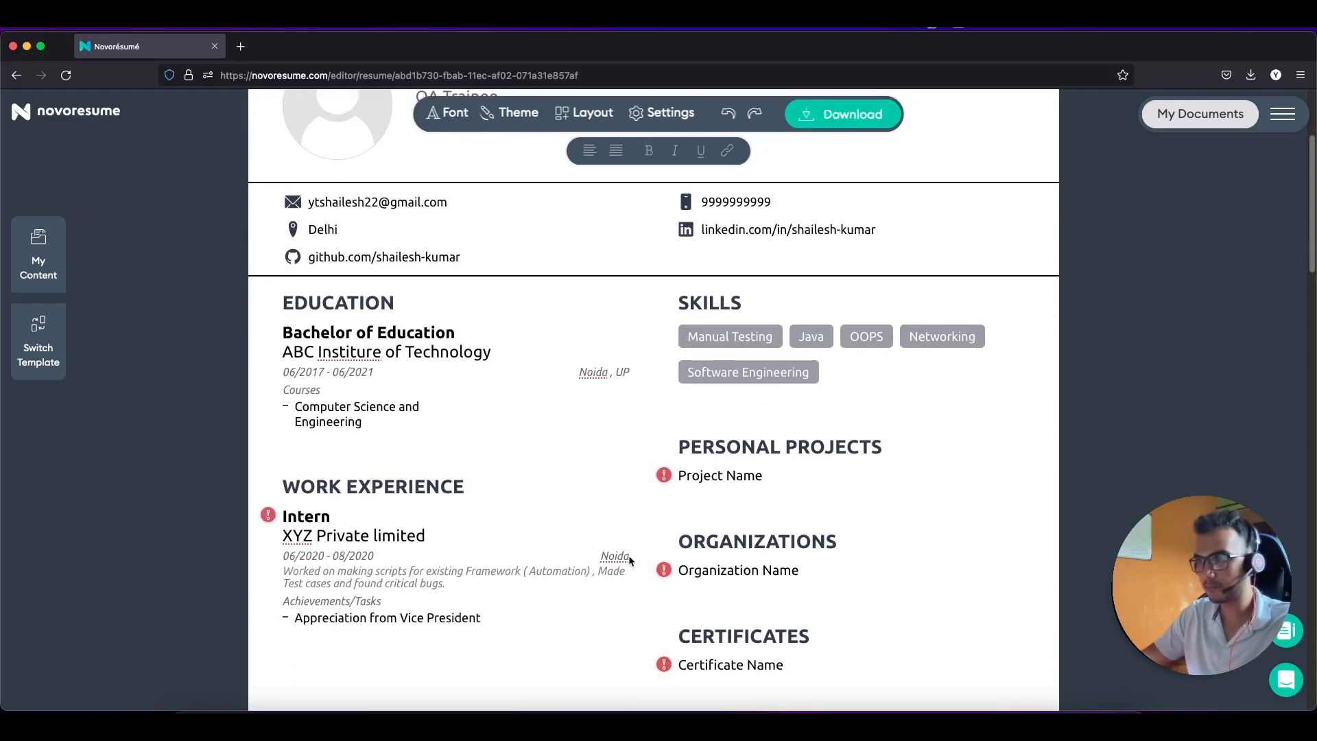
left_click(618, 556)
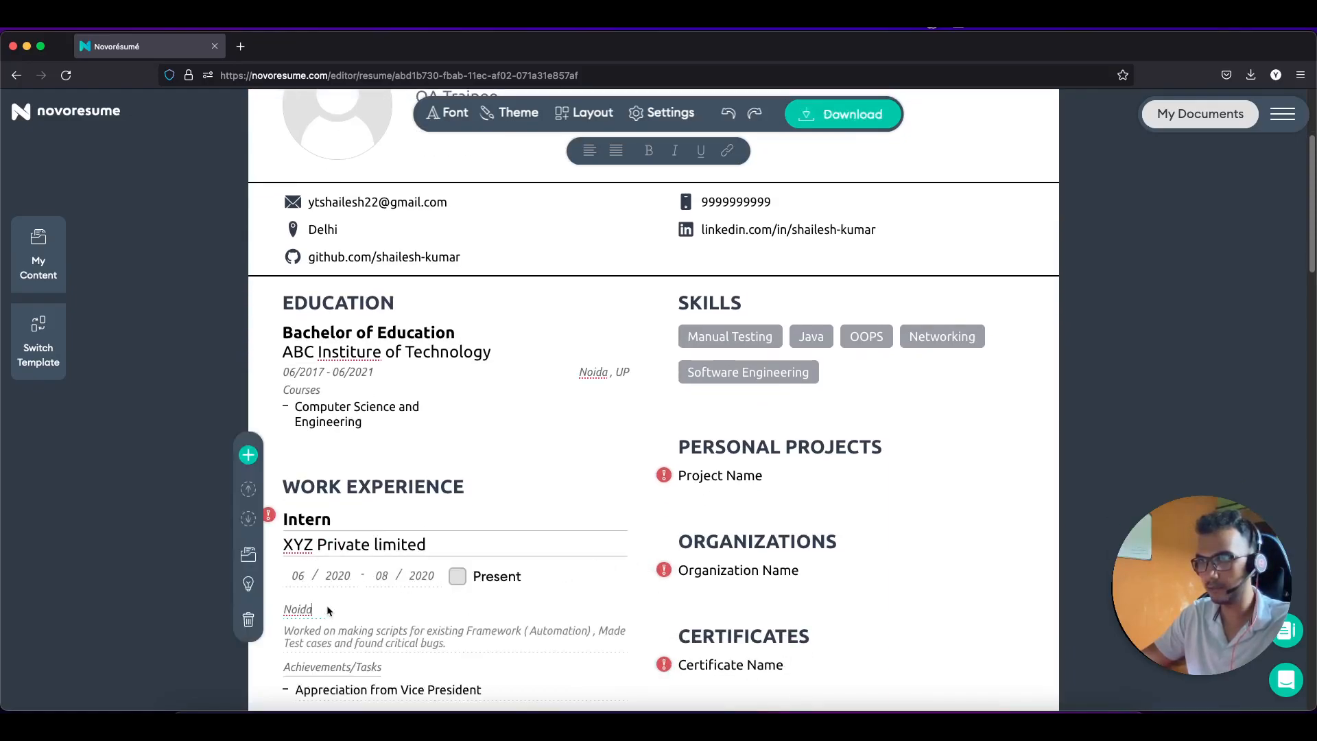
type(", UP")
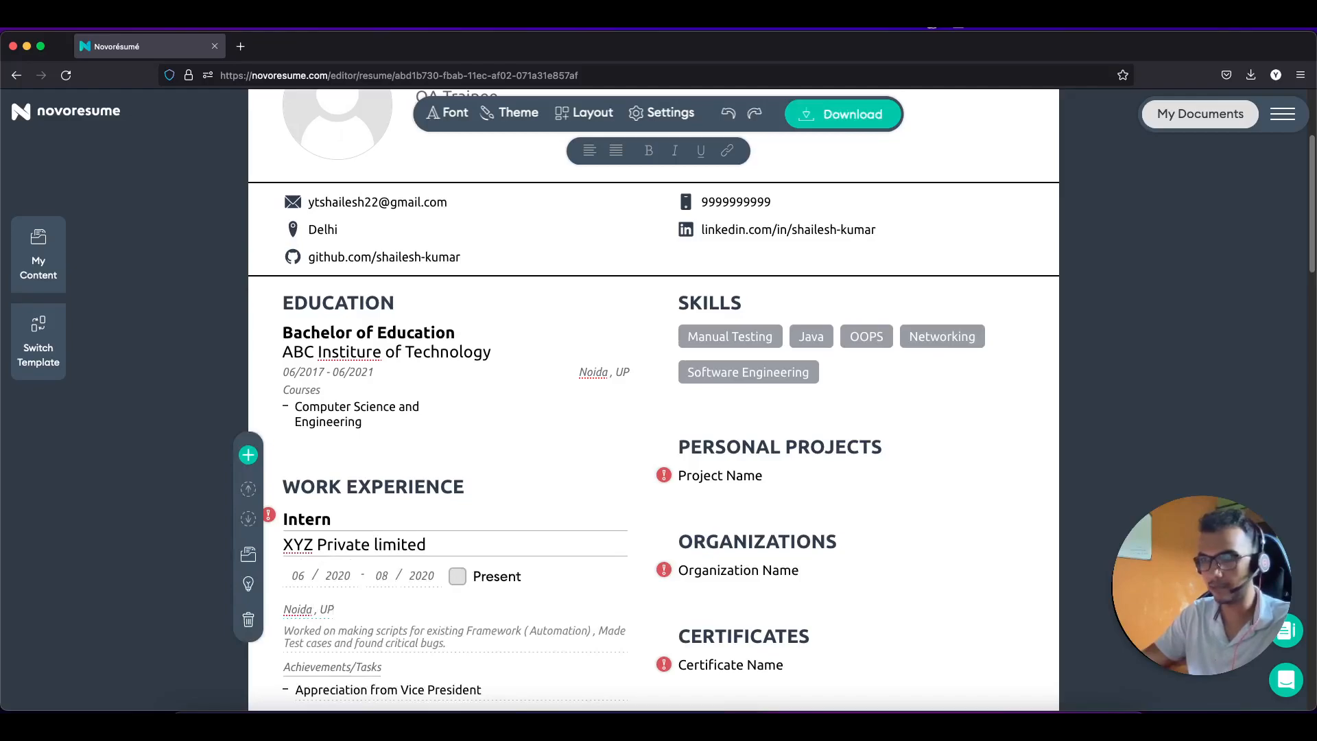
scroll(479, 552, "down", 3)
scroll(479, 553, "up", 2)
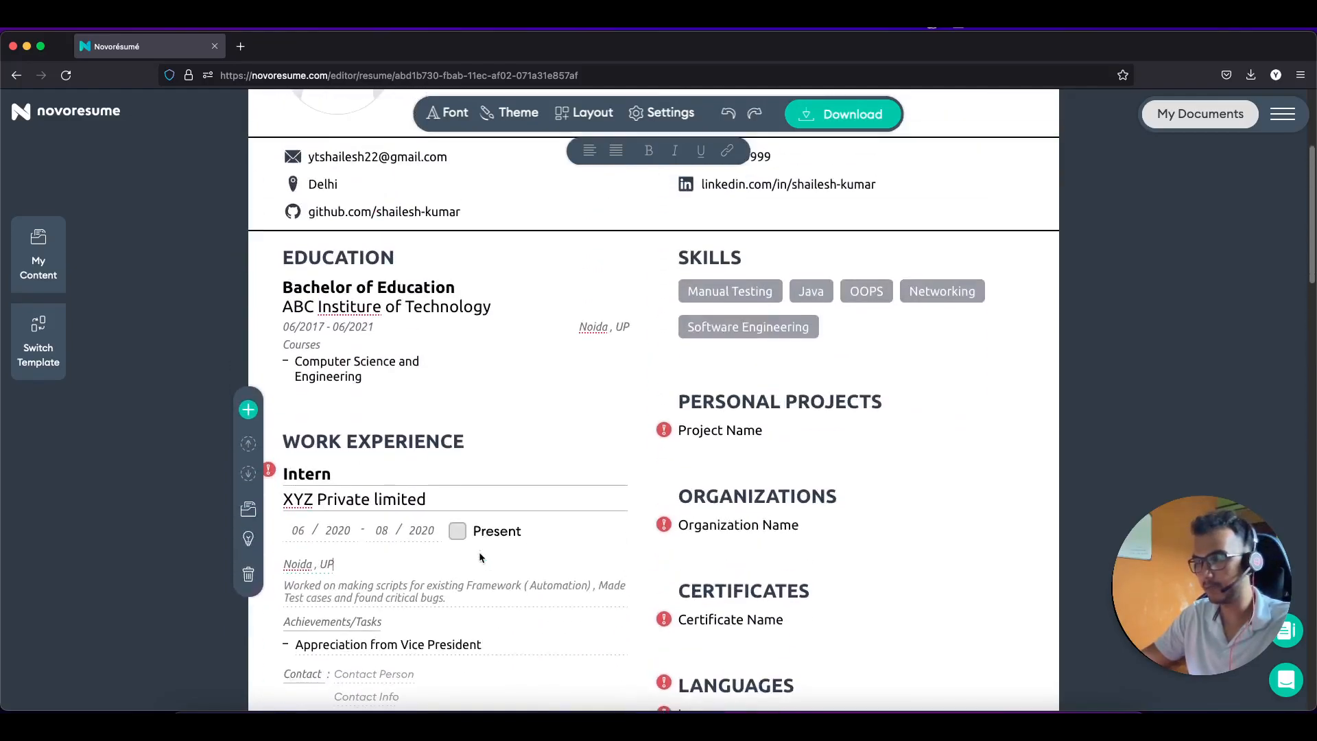
scroll(478, 555, "up", 2)
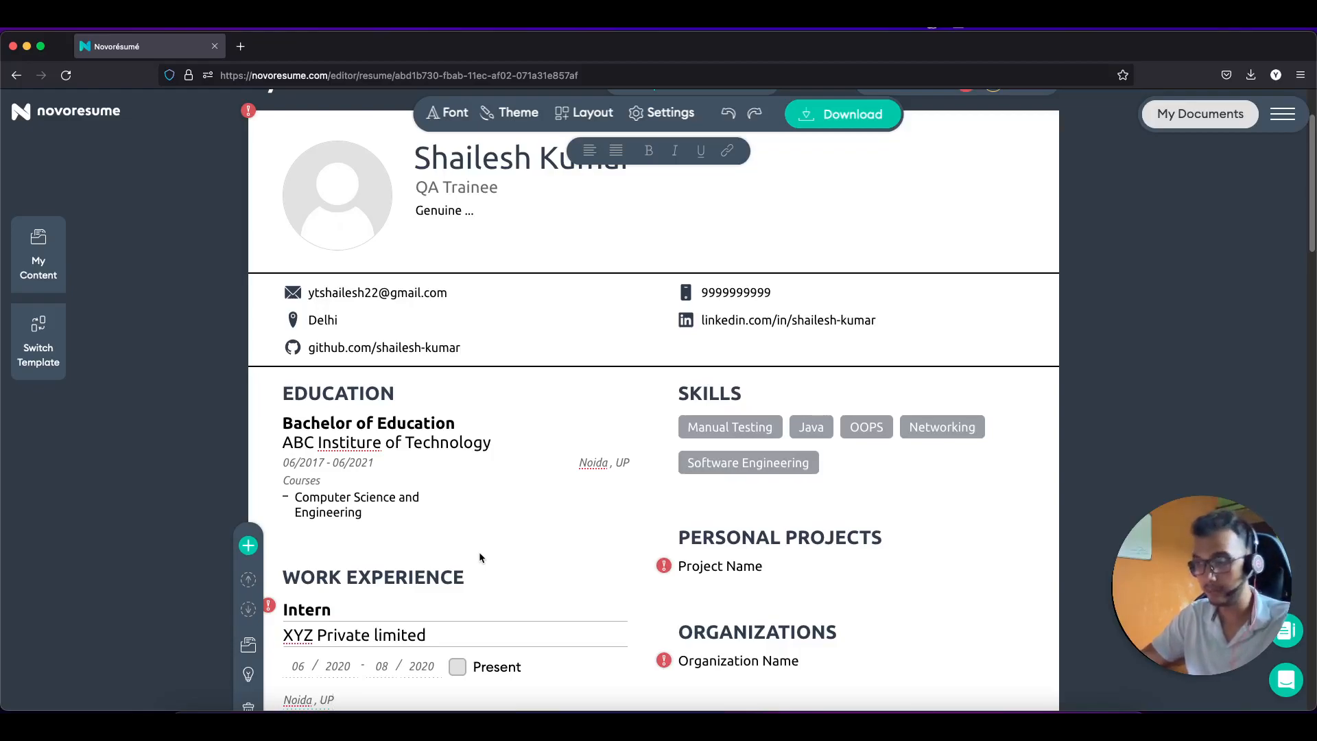
Step: Correct 'Institure' to 'Institute' in the college name via spelling suggestions
type("j")
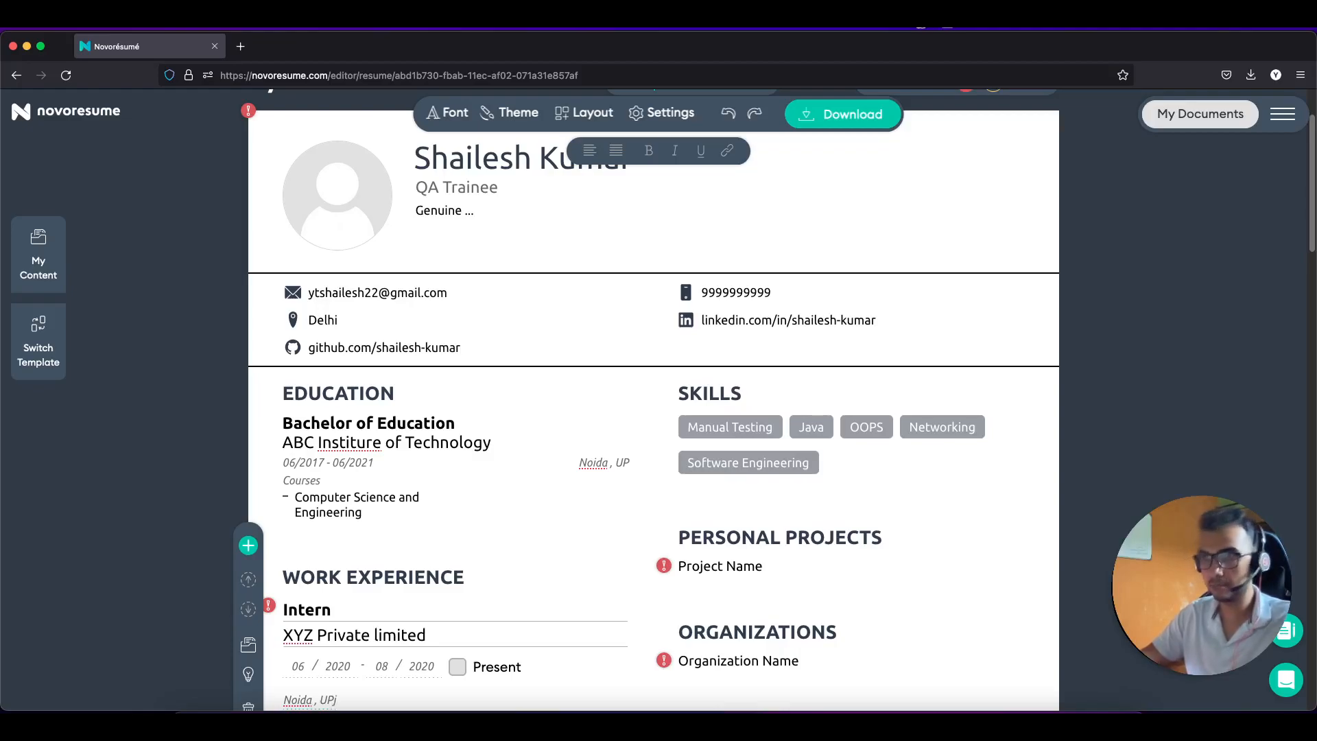
right_click(356, 444)
left_click(388, 424)
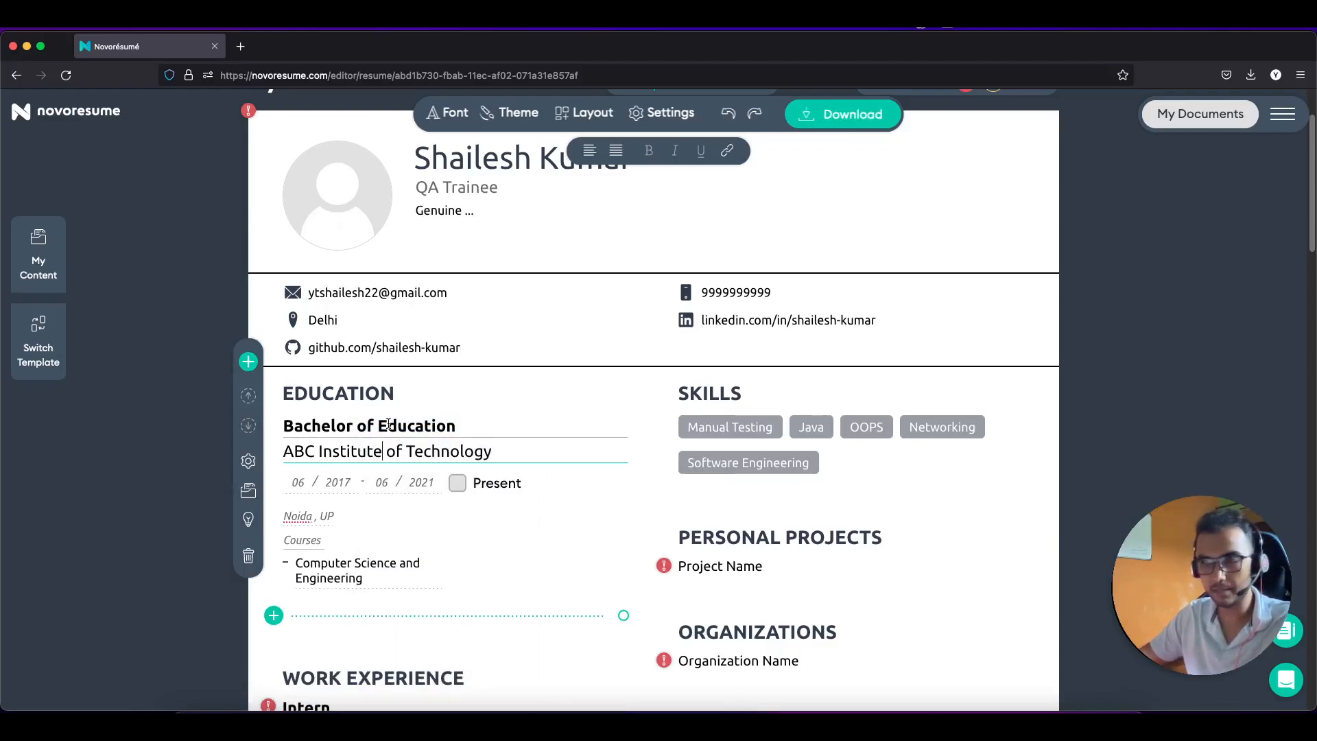
left_click(856, 461)
left_click(792, 468)
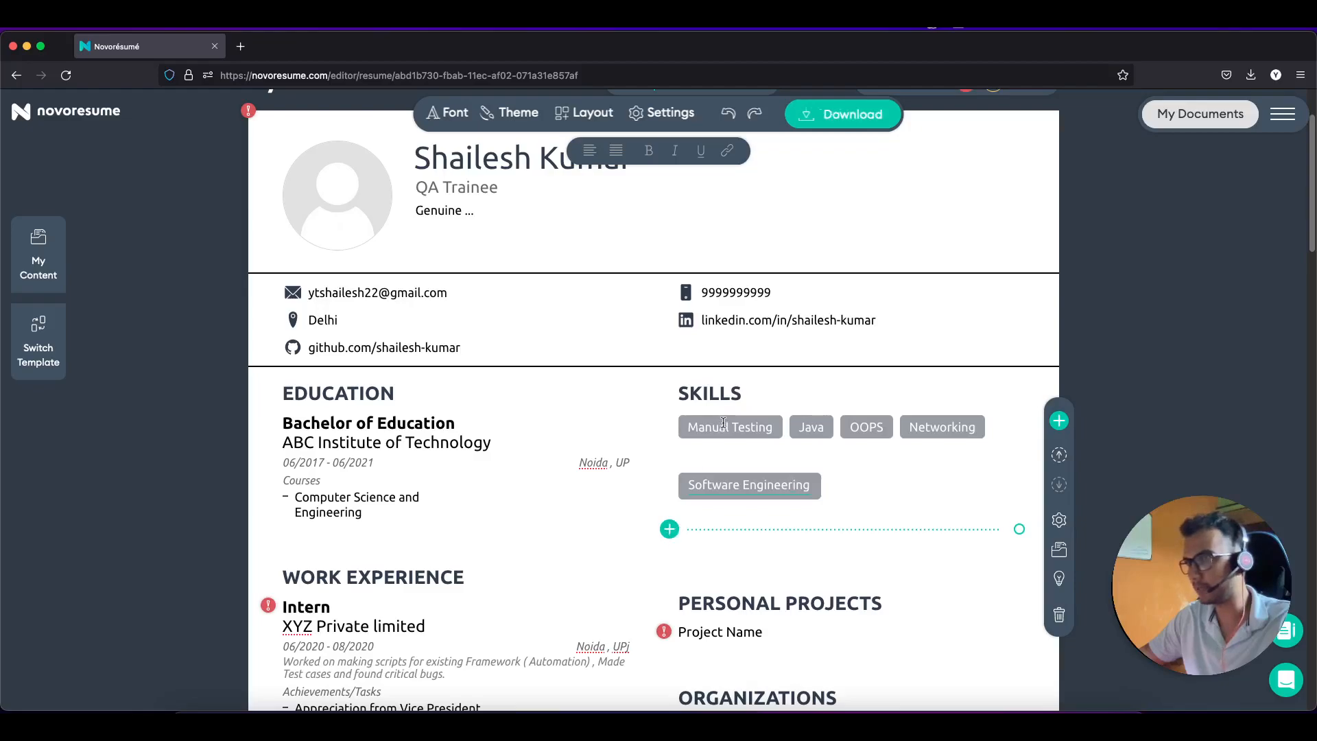
Step: Add the skills JIRA, MS Excel and Team Player after Software Engineering
left_click(668, 529)
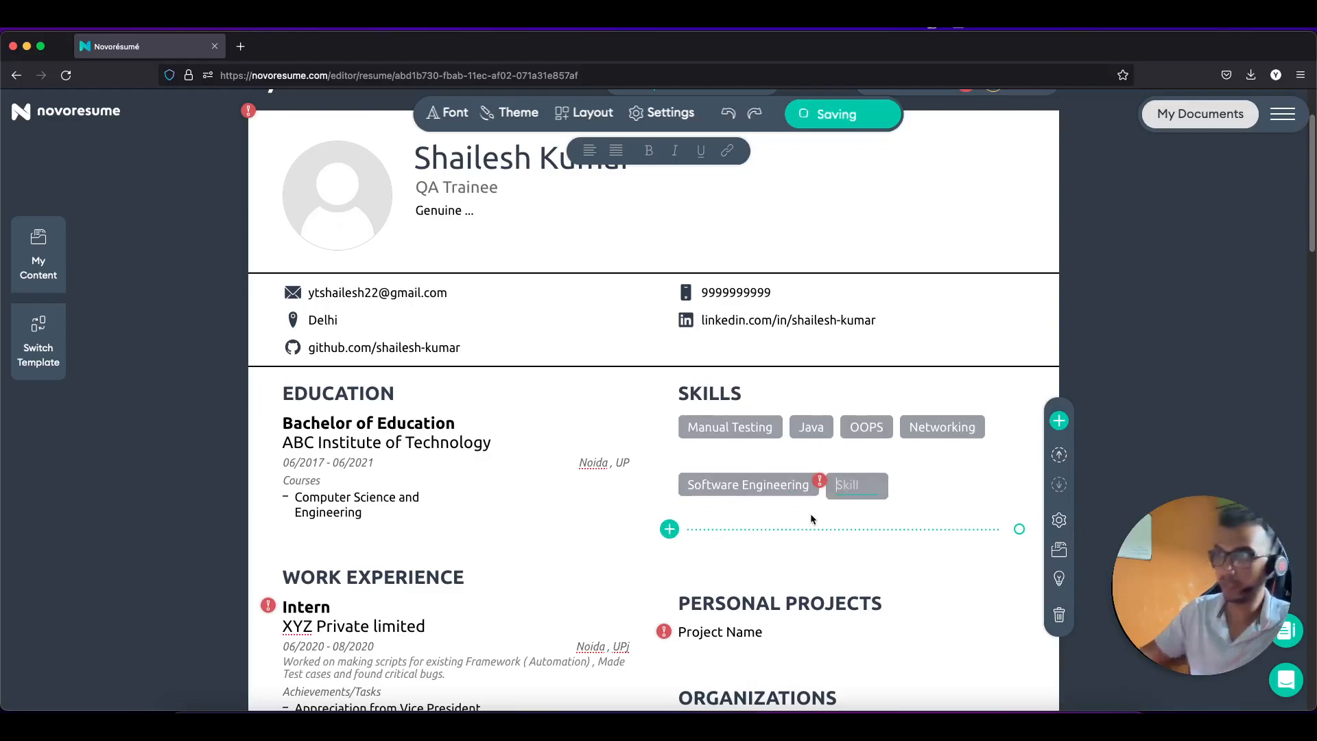
type("JIRA")
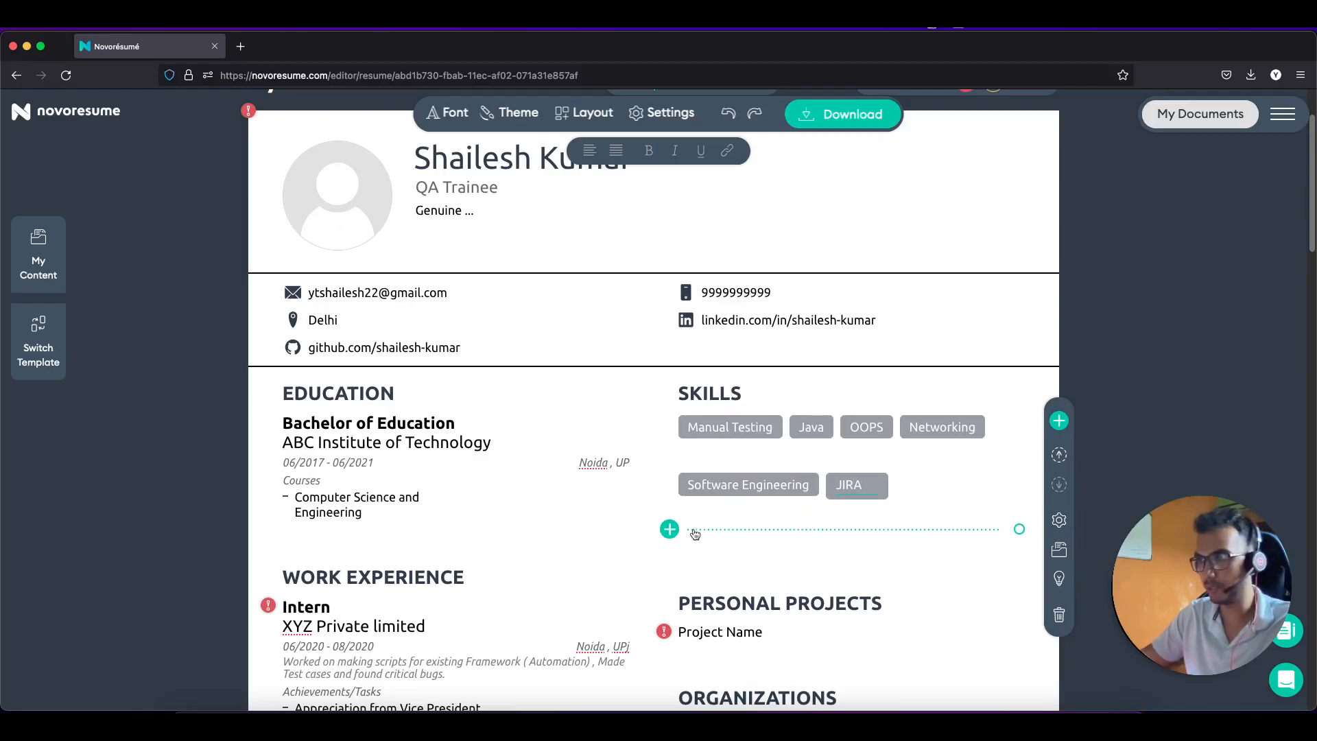
left_click(664, 534)
type("M")
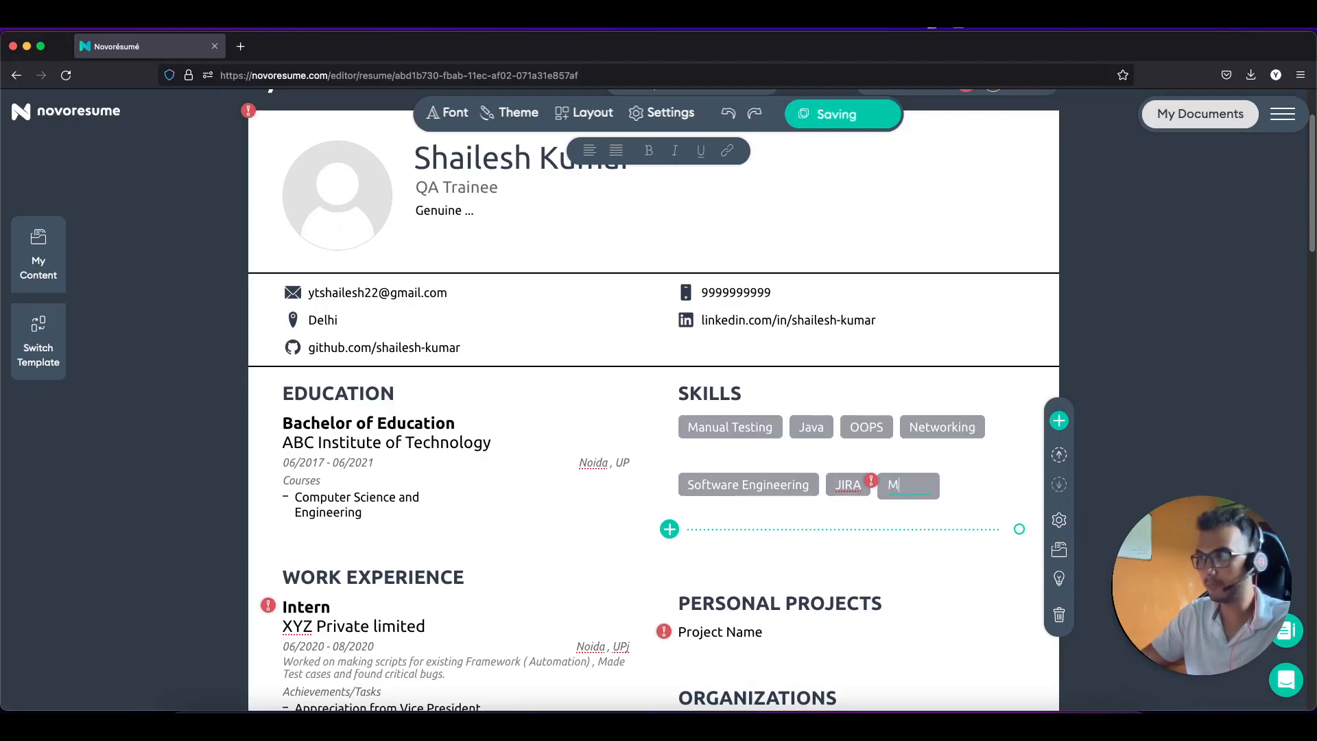
type("S E")
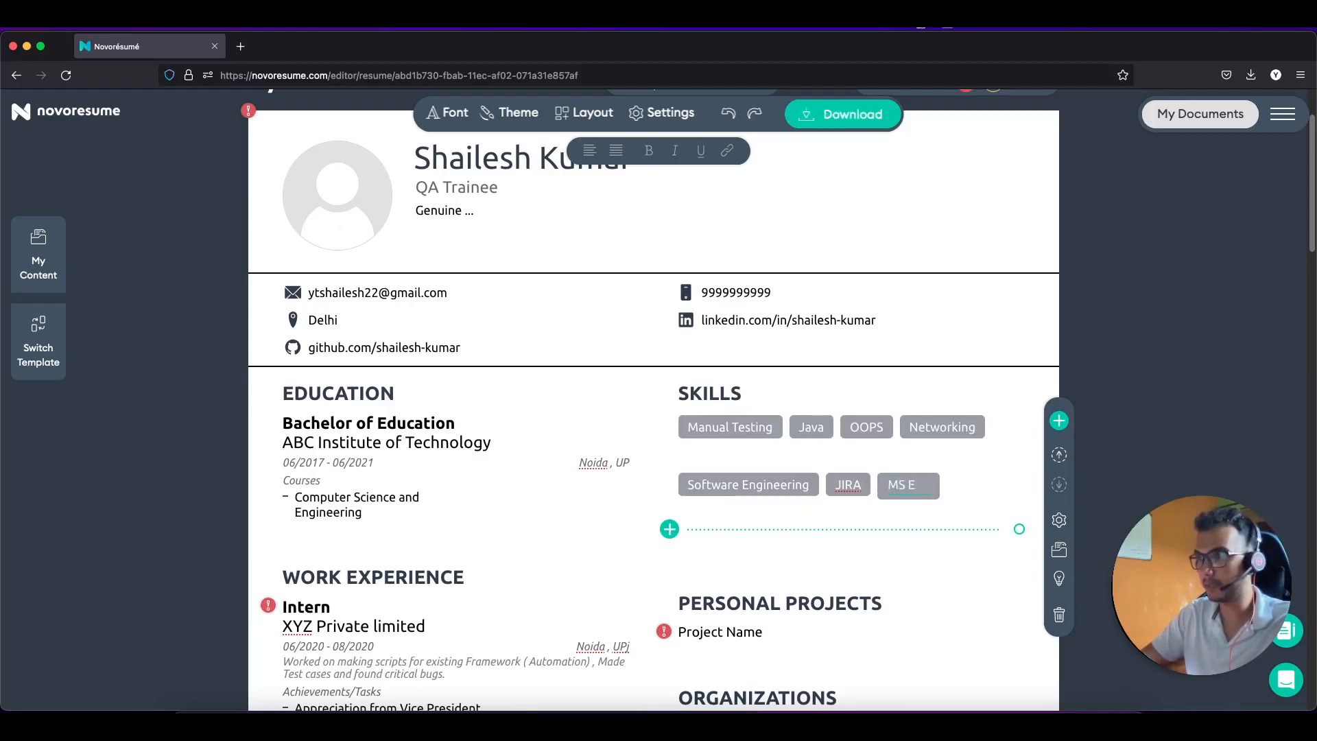
type("xcel")
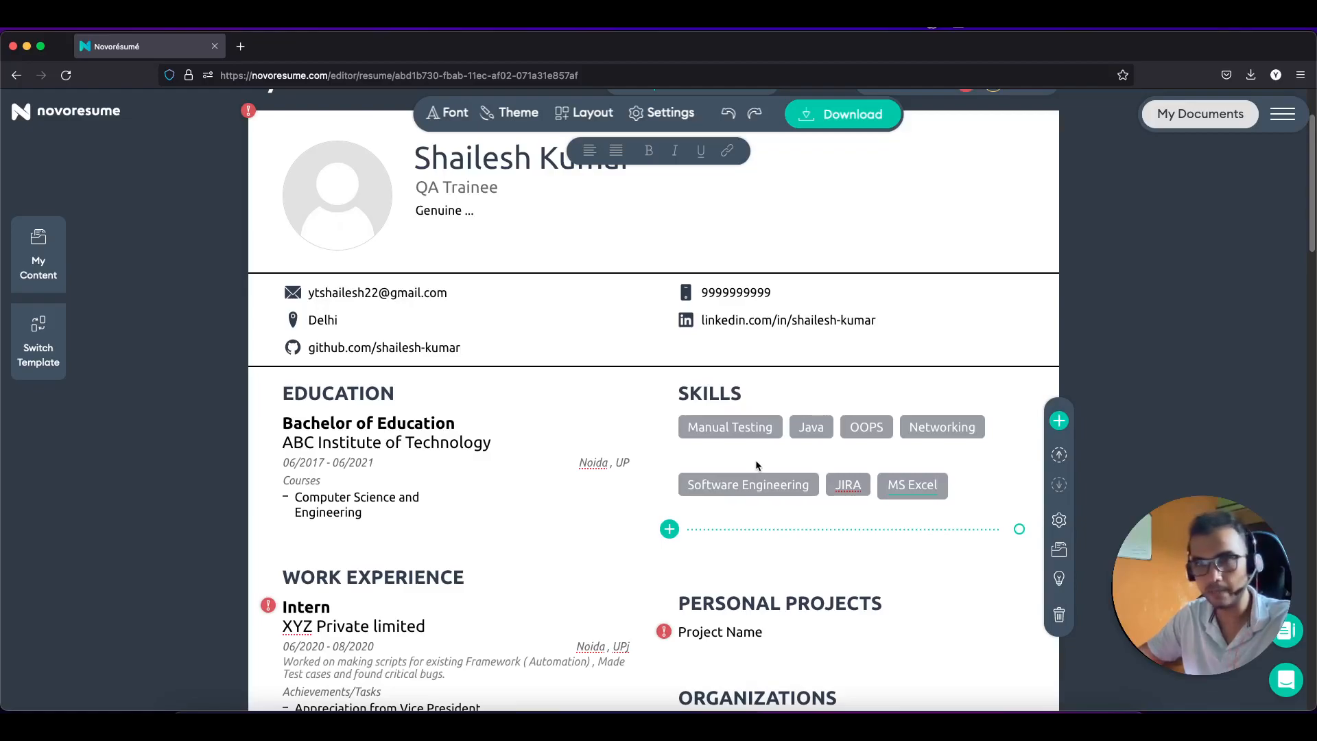
left_click(669, 529)
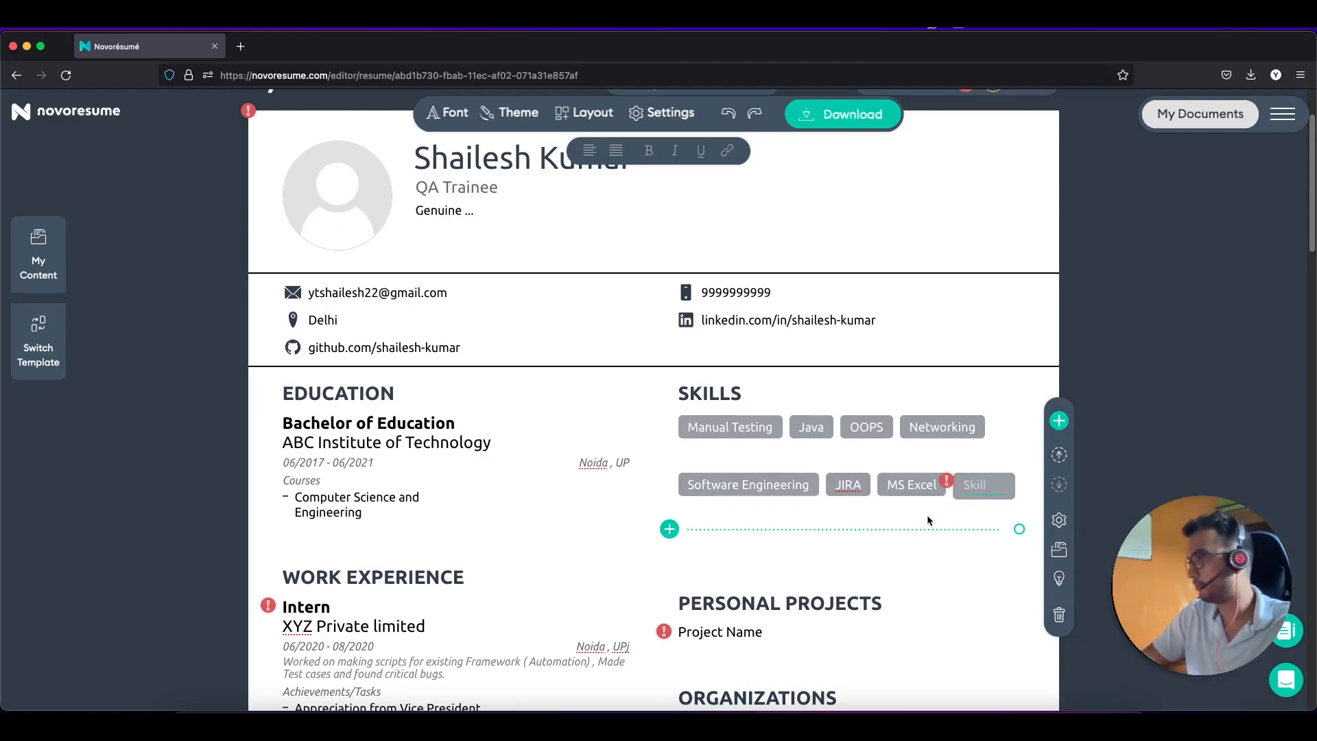
type("Tean")
key("BackSpace")
key("BackSpace")
key("BackSpace")
key("BackSpace")
type("Te")
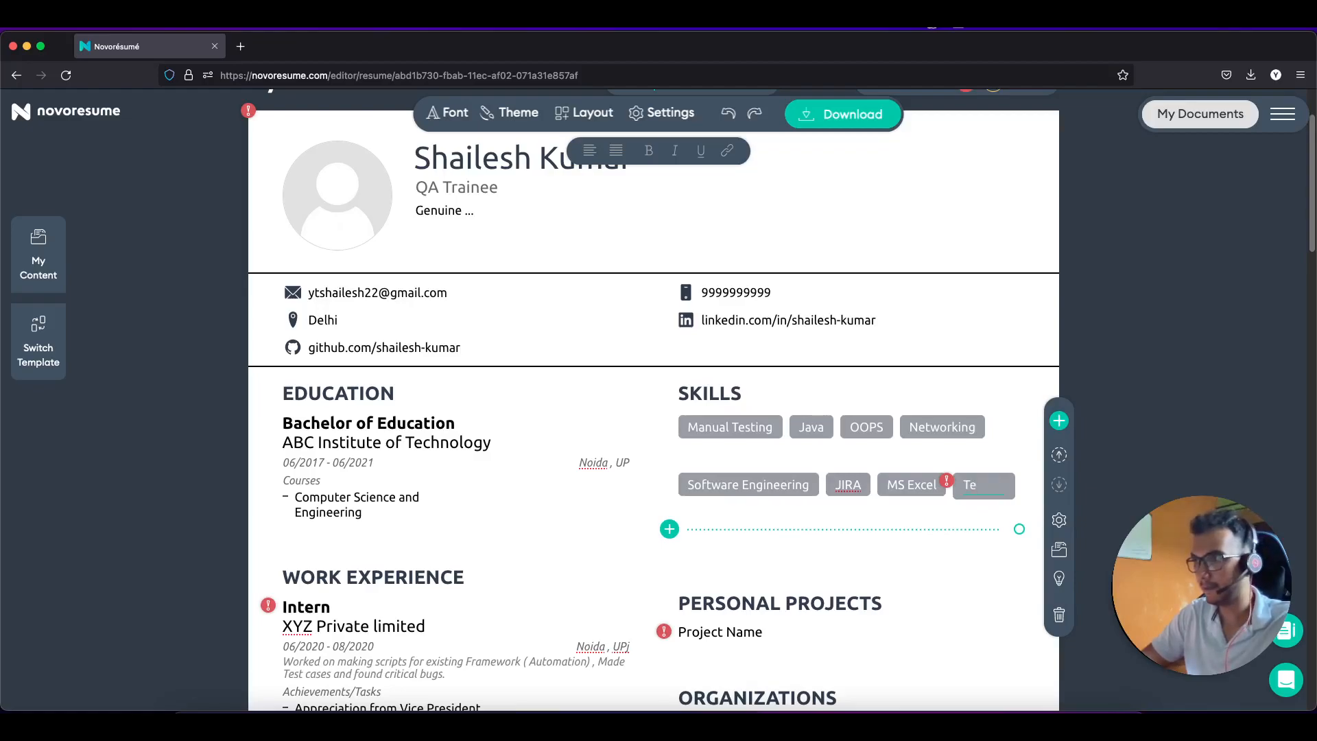
type("am ")
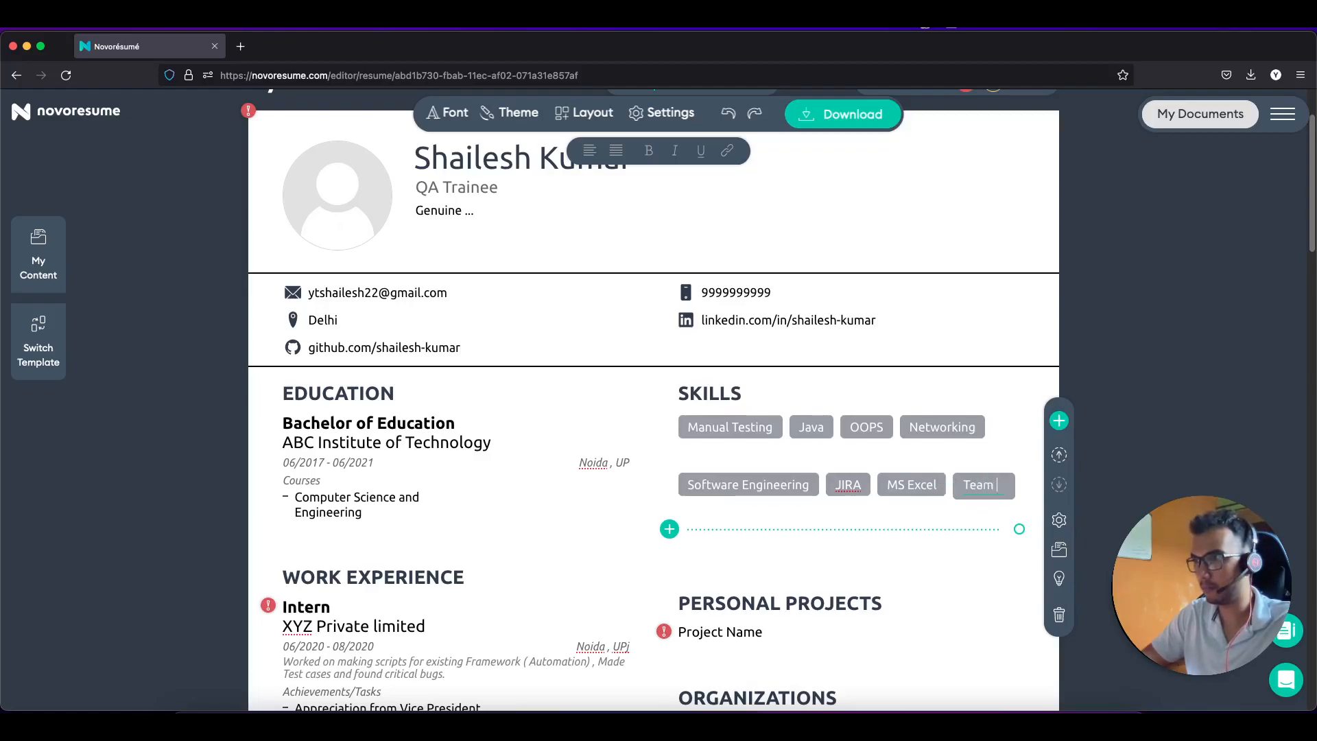
type("Player")
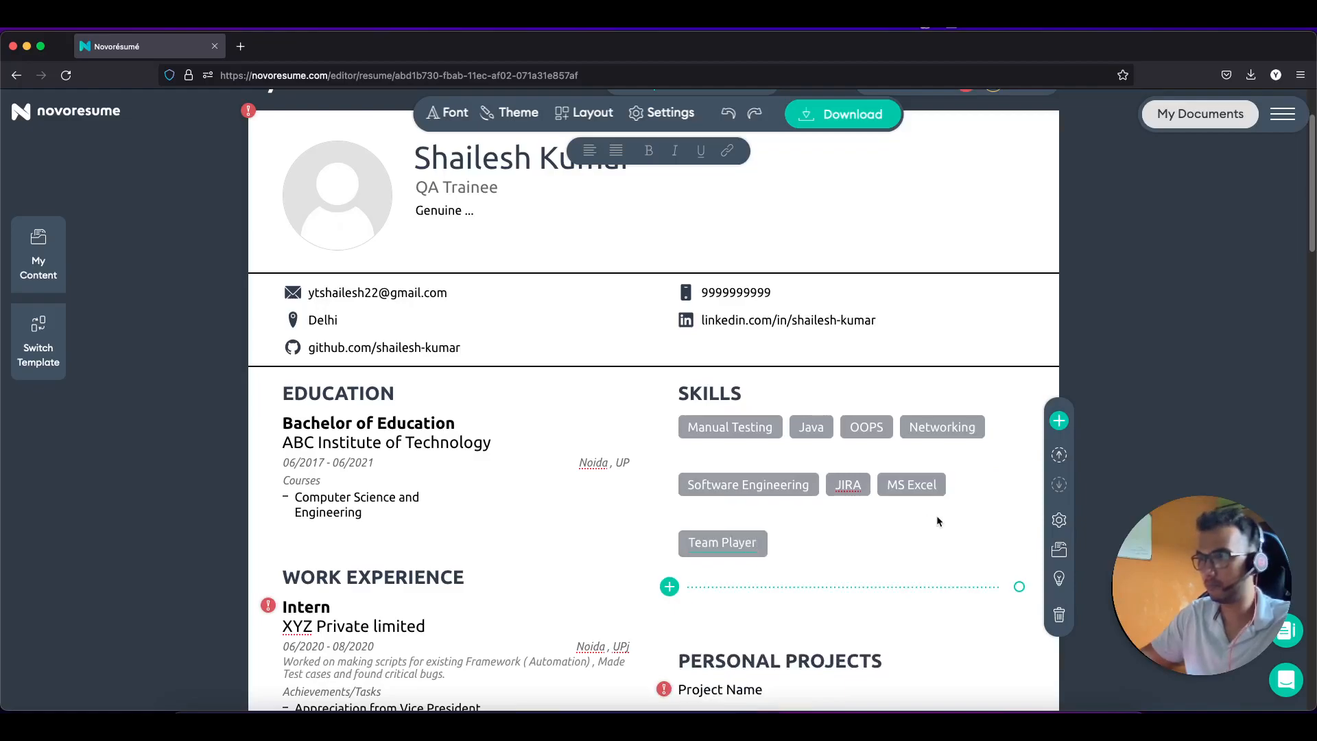
scroll(866, 516, "down", 1)
left_click(915, 562)
scroll(786, 432, "down", 3)
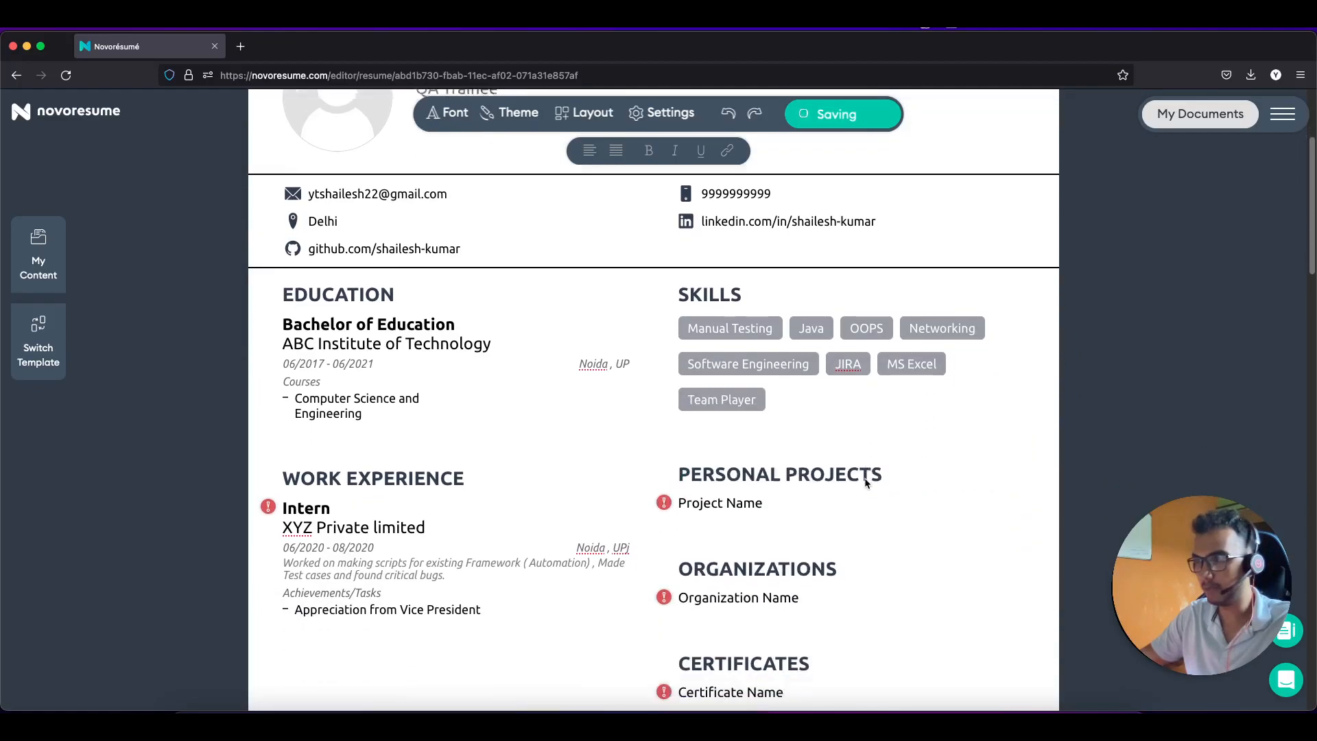
Step: Name the first personal project 'Flipkart Automation' and date it 07/2021 - 08/2021
left_click(717, 467)
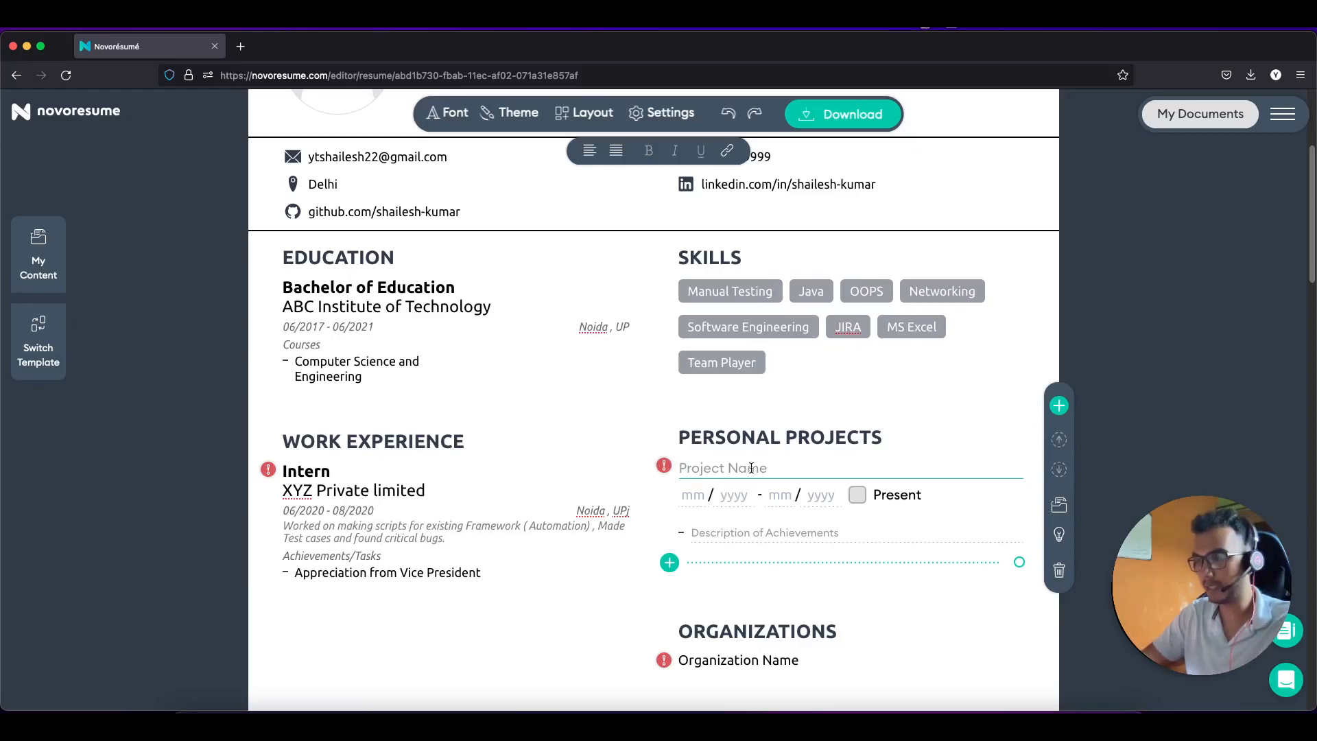
type("Making")
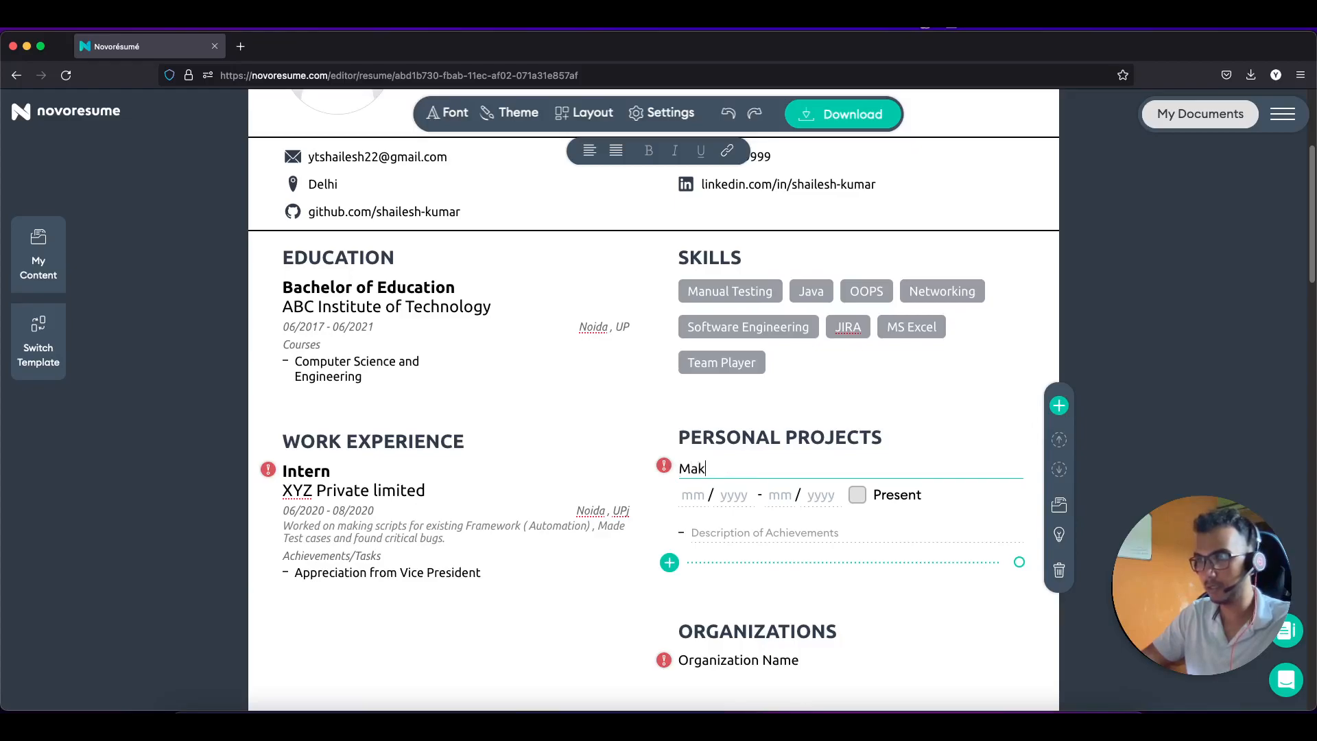
key("BackSpace")
key("BackSpace")
key("BackSpace")
key("BackSpace")
key("BackSpace")
key("BackSpace")
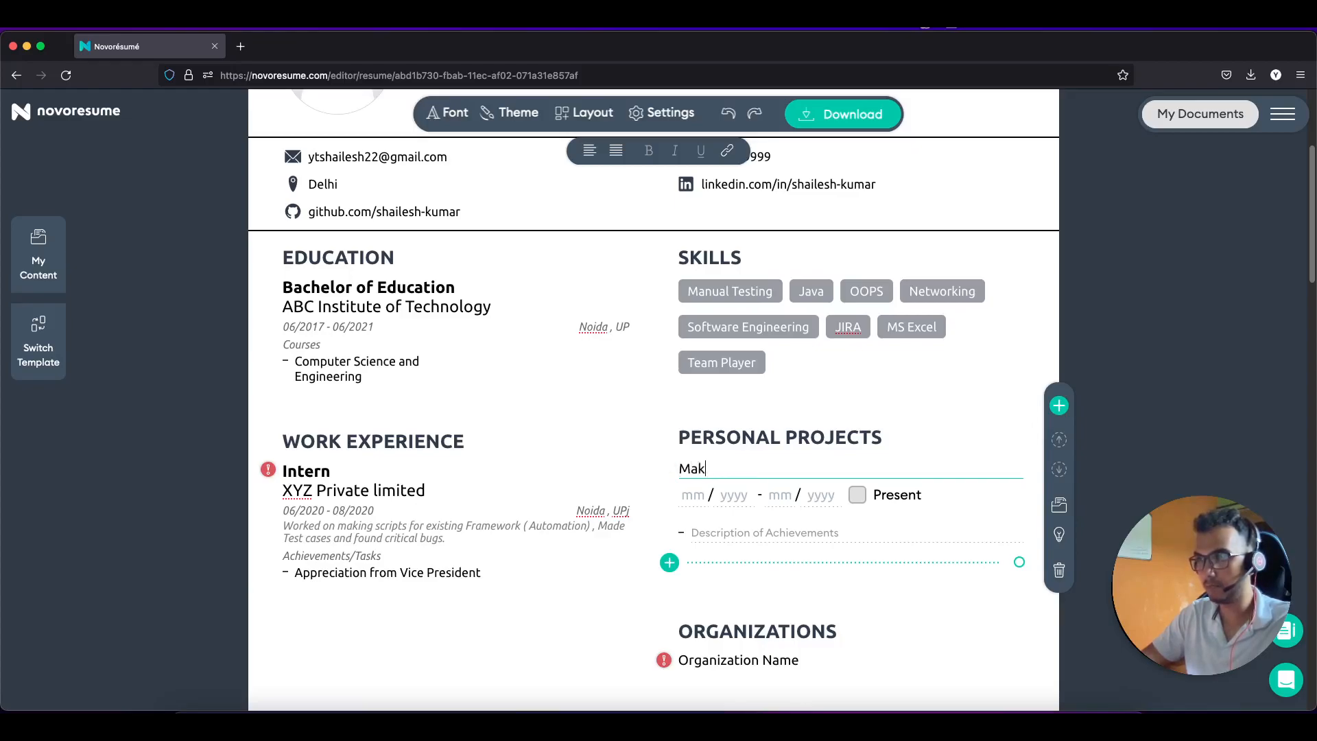
type("Flipkart")
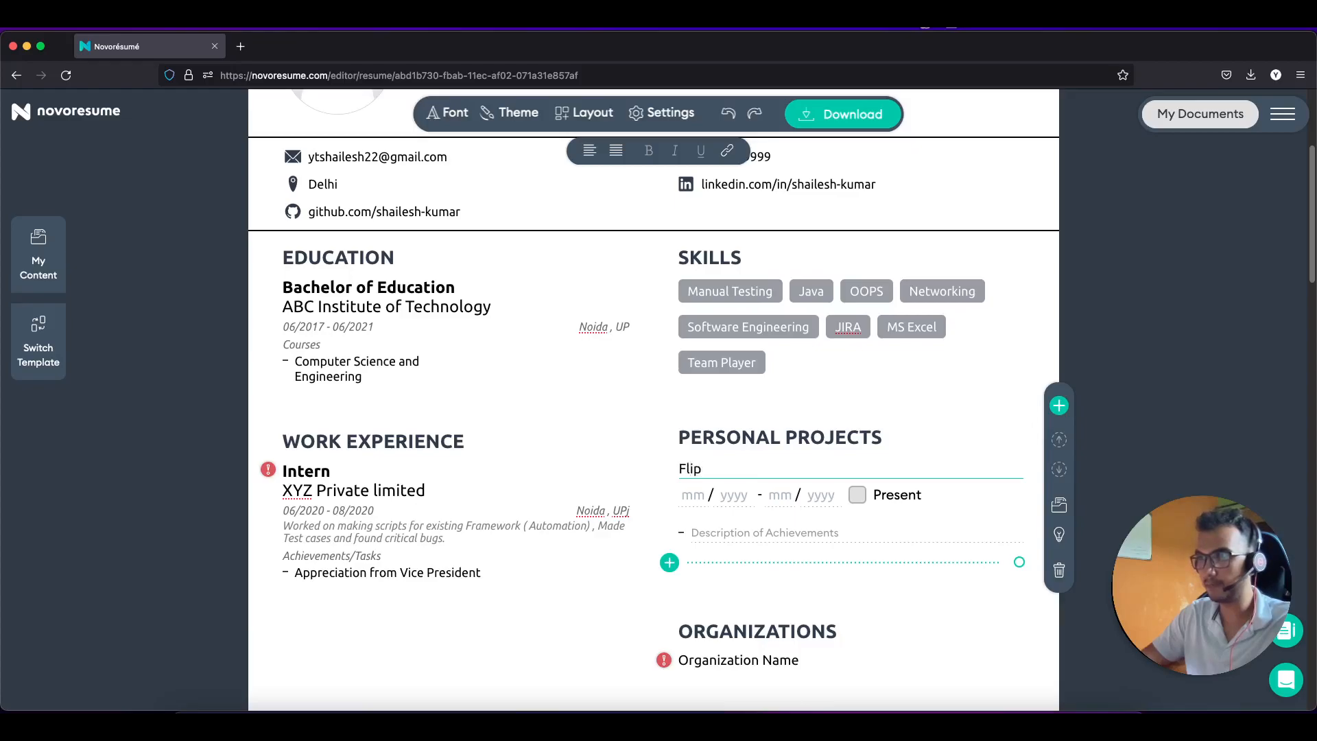
key("BackSpace")
key("BackSpace")
type("t Aut")
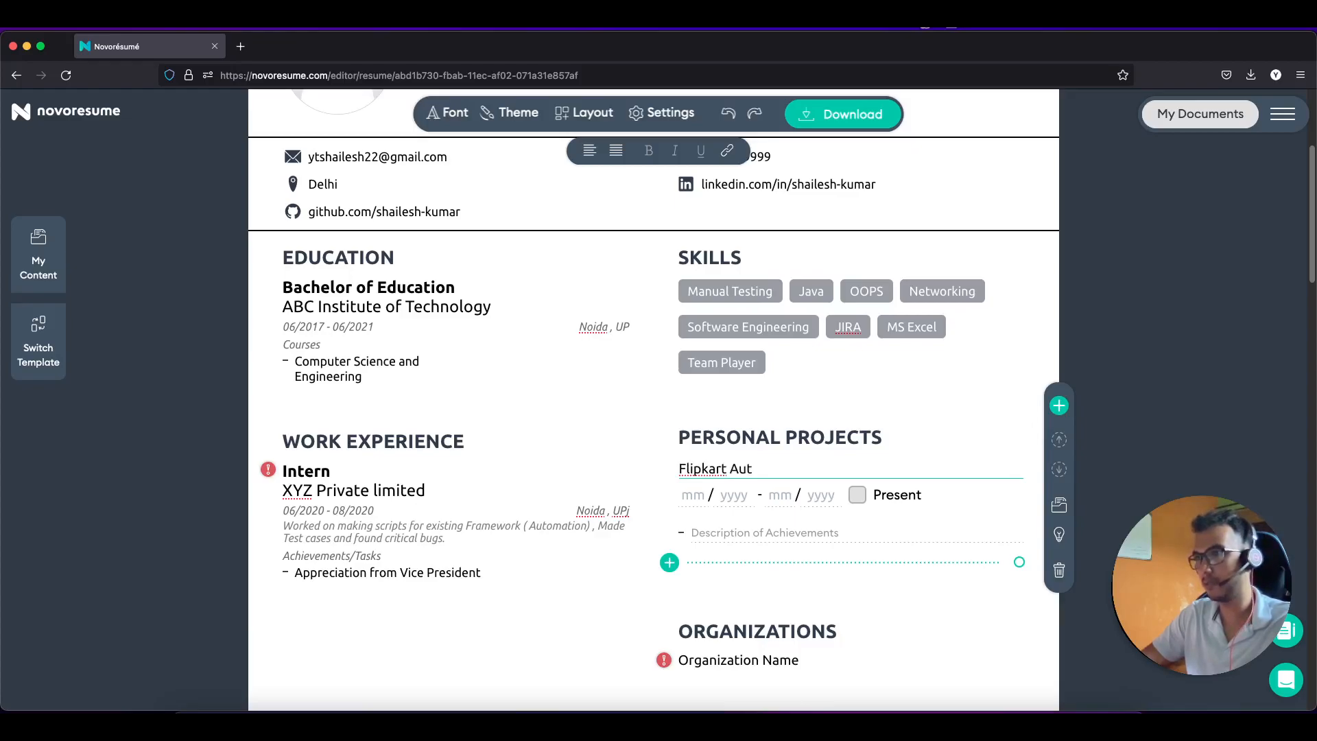
type("mation")
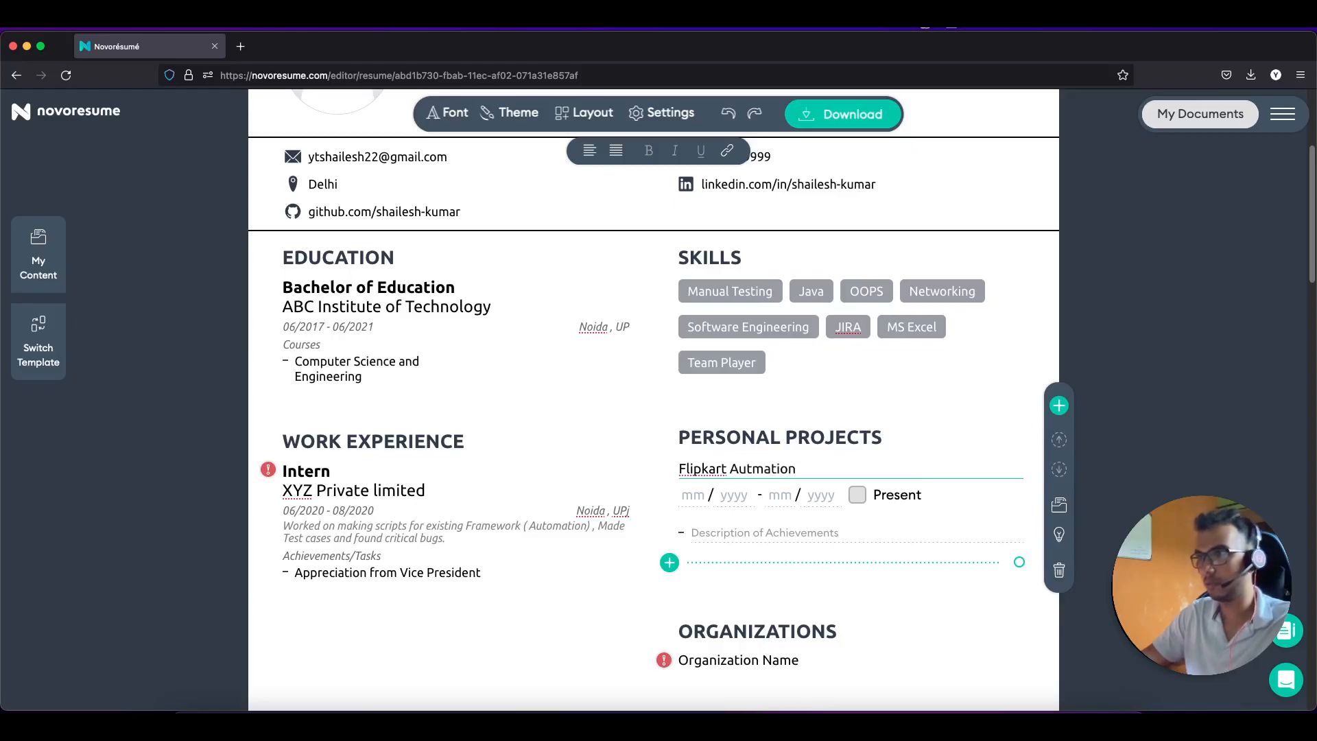
left_click(695, 497)
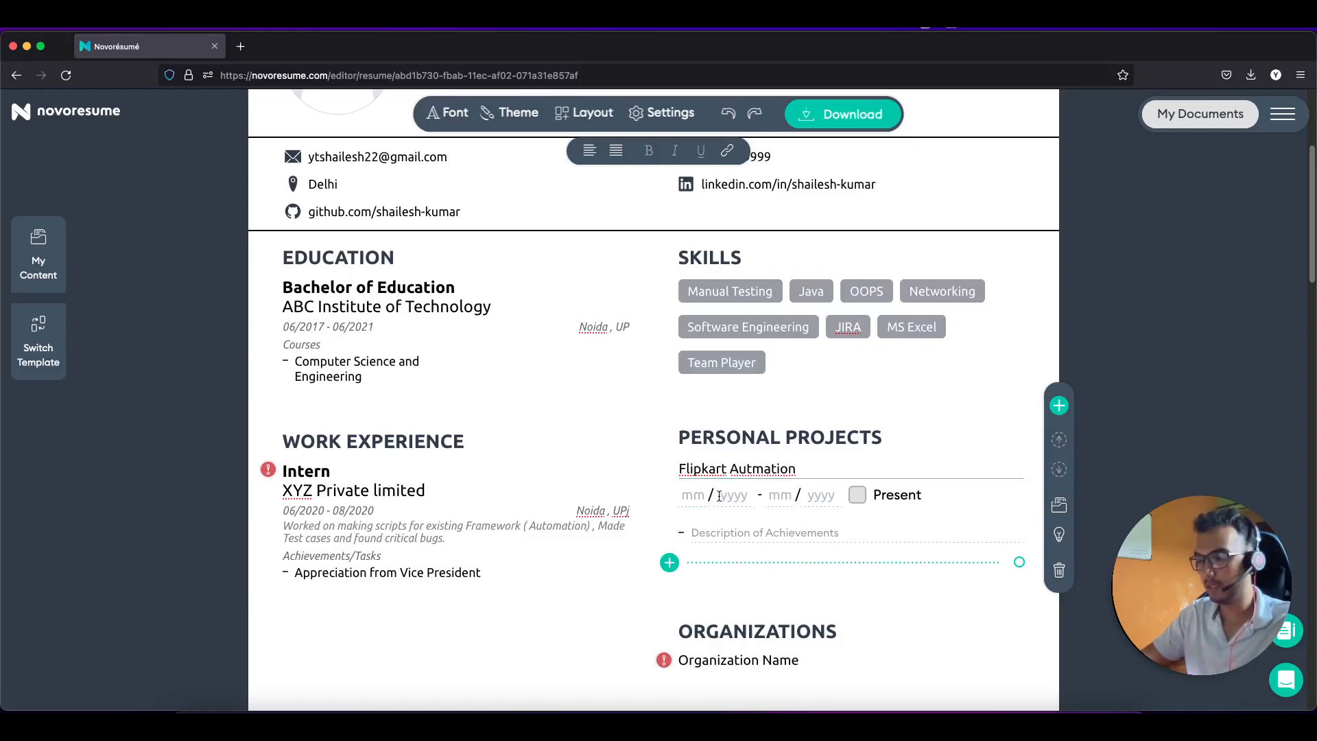
type("0")
key("BackSpace")
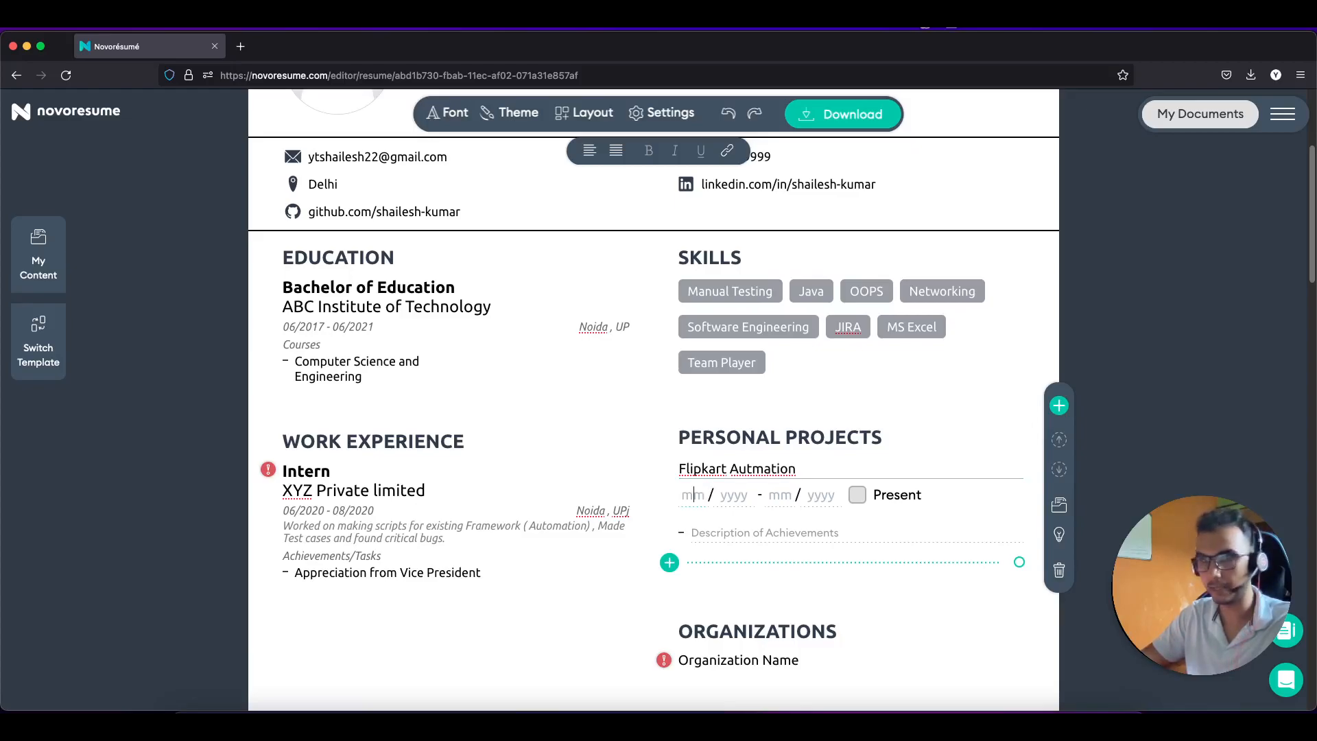
type("0")
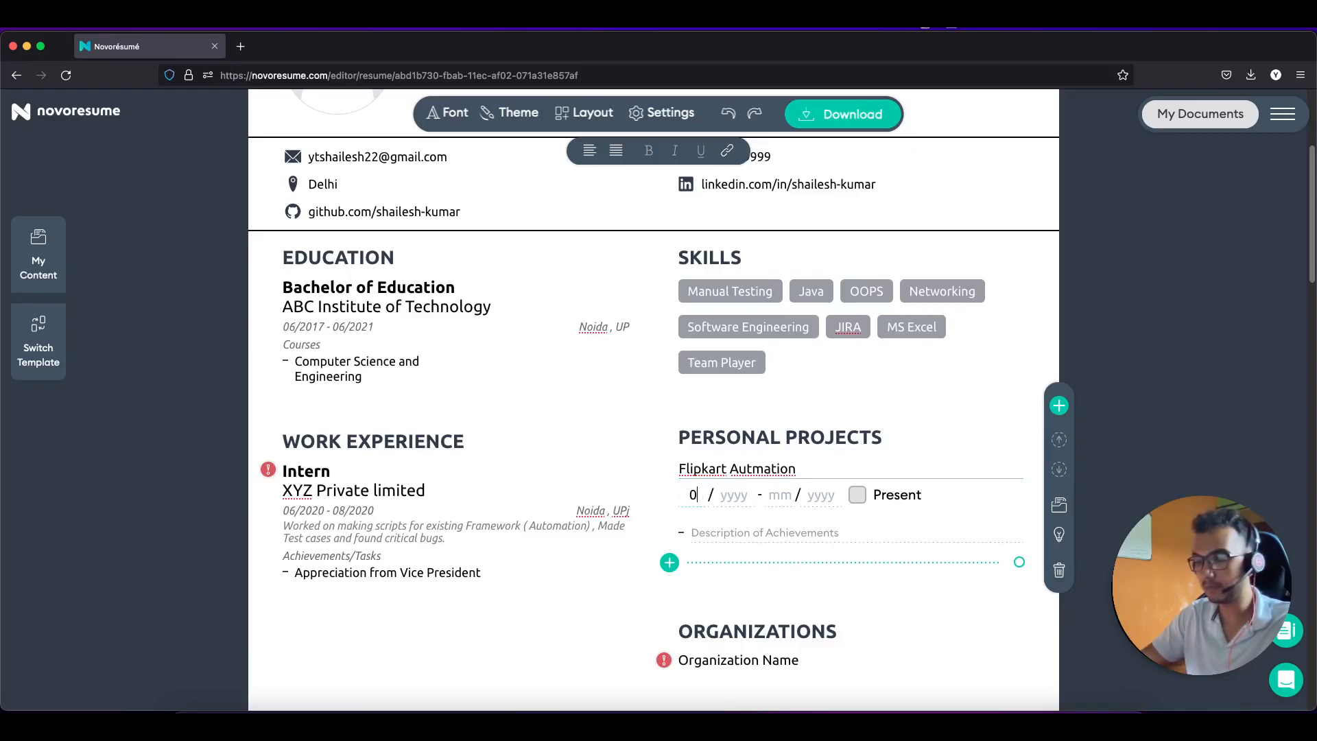
type("7 / 20")
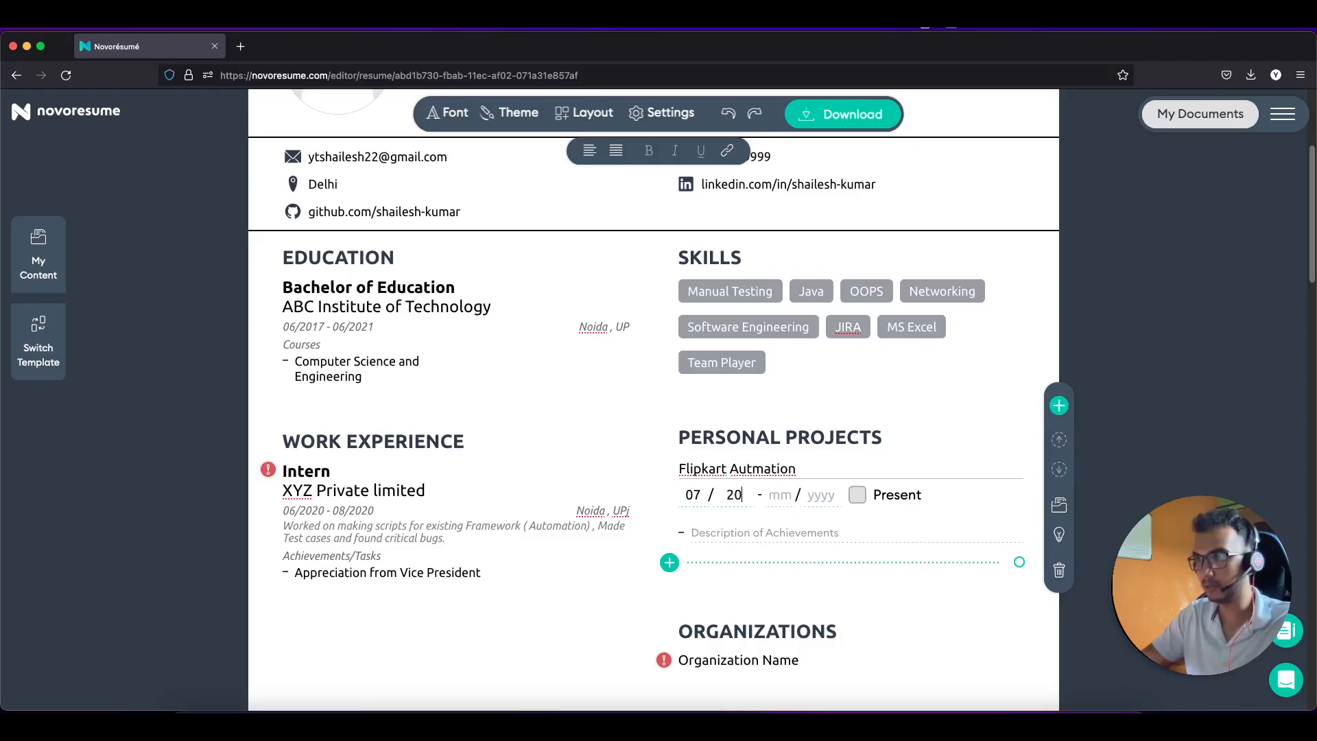
type("21 - 08 /")
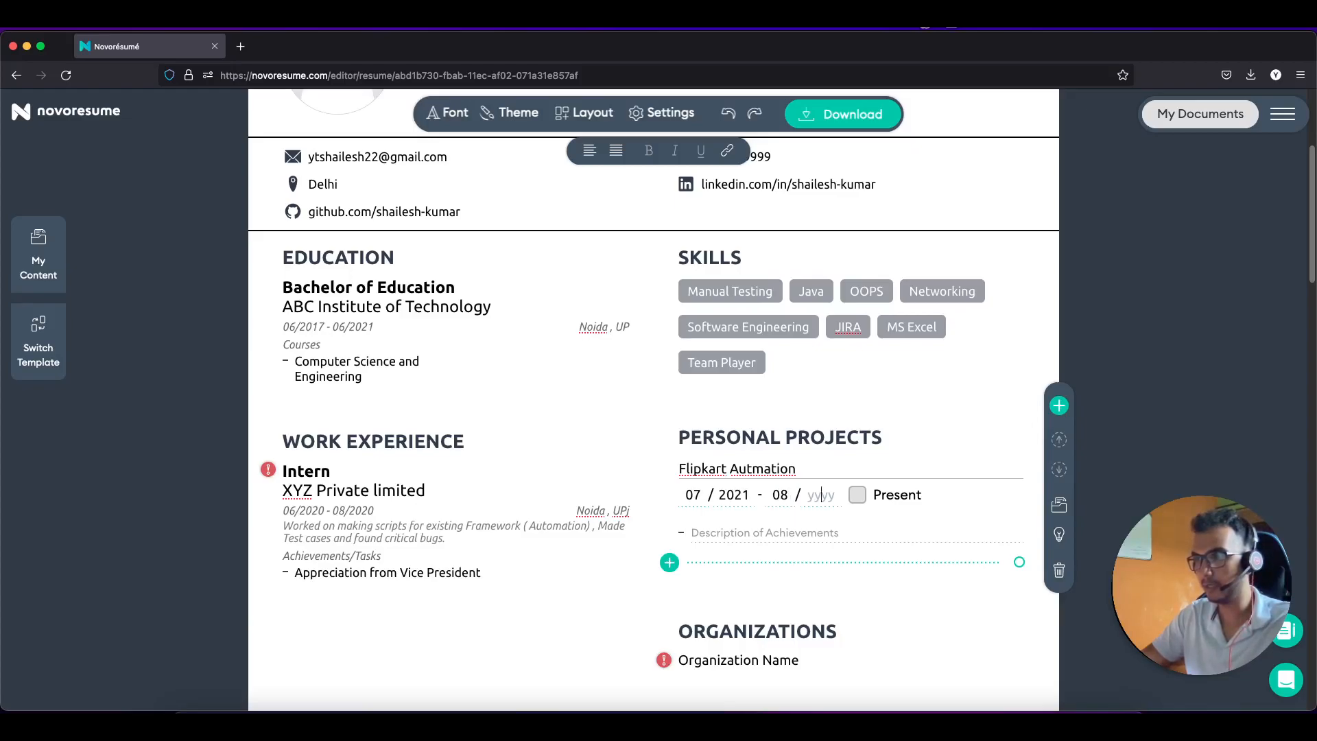
type(" 2021")
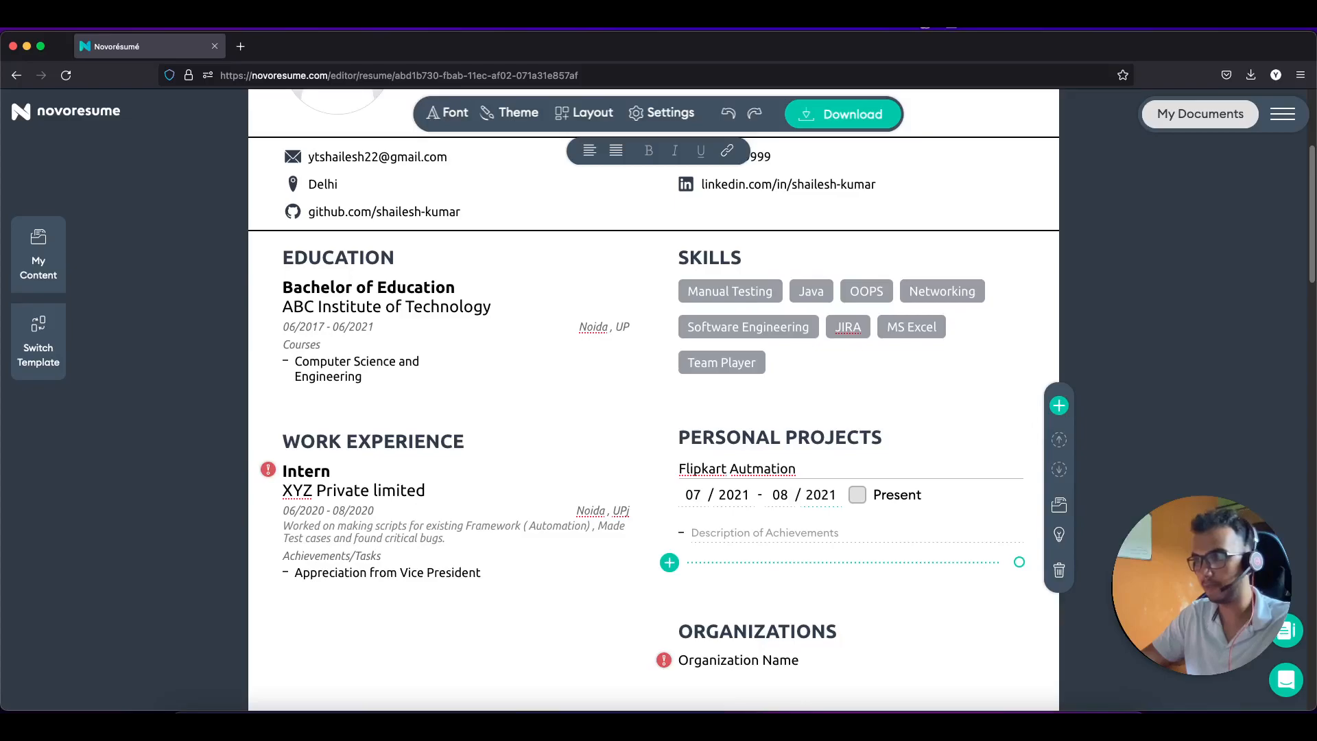
Step: Fix the project title spelling and write the bullet 'Found different Selectors'
left_click(705, 534)
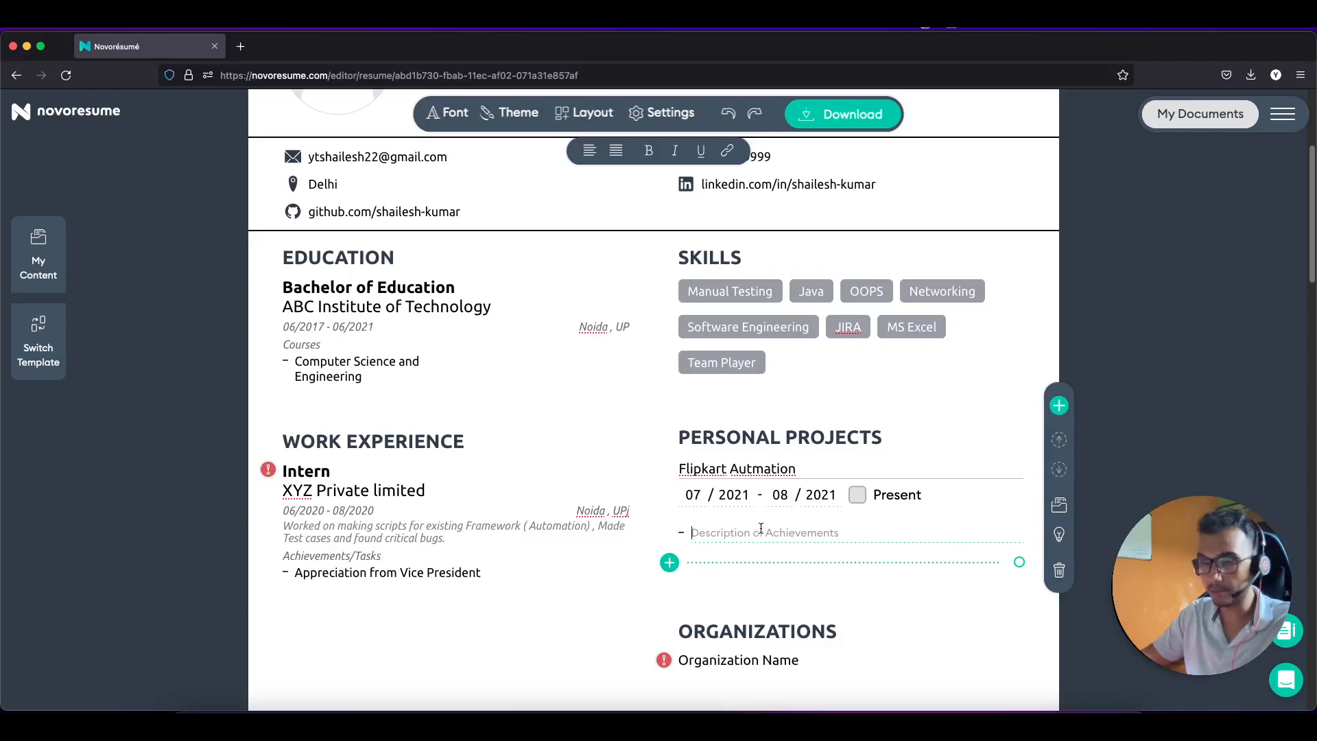
left_click(753, 469)
type("o")
left_click(739, 532)
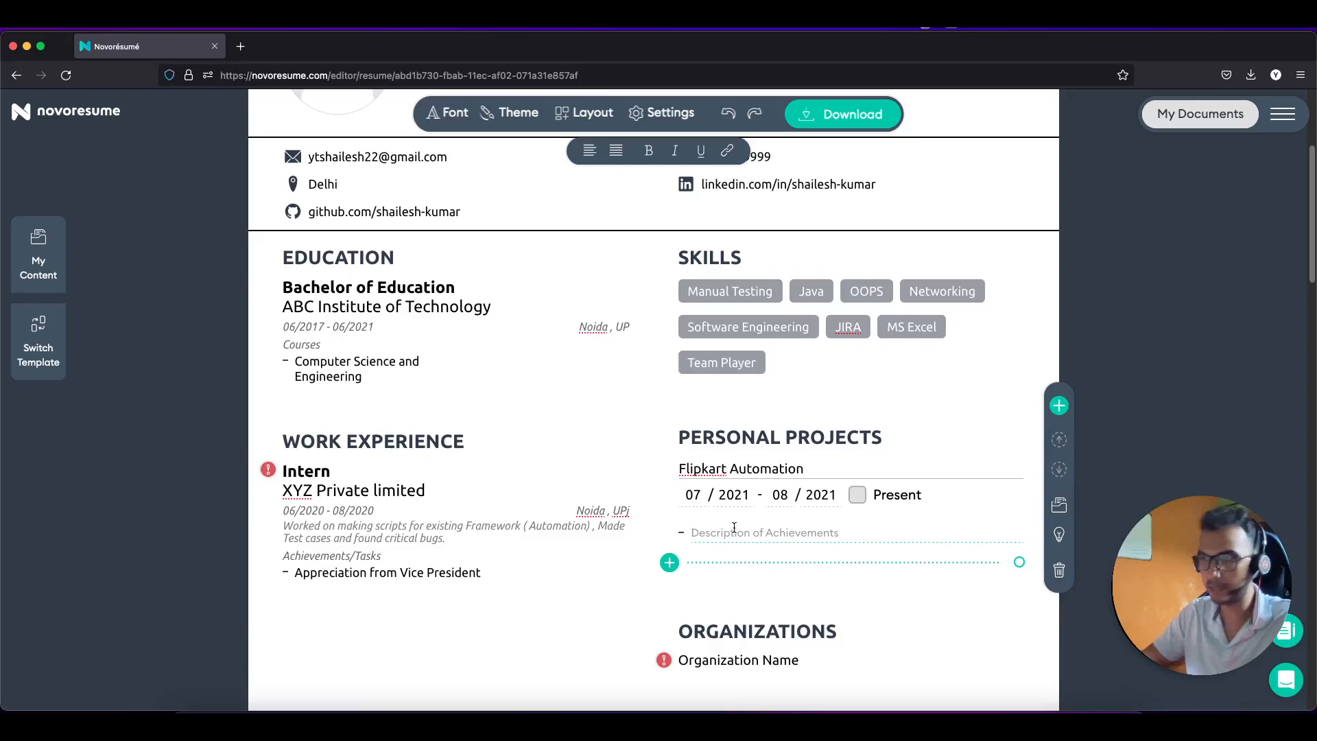
type("F")
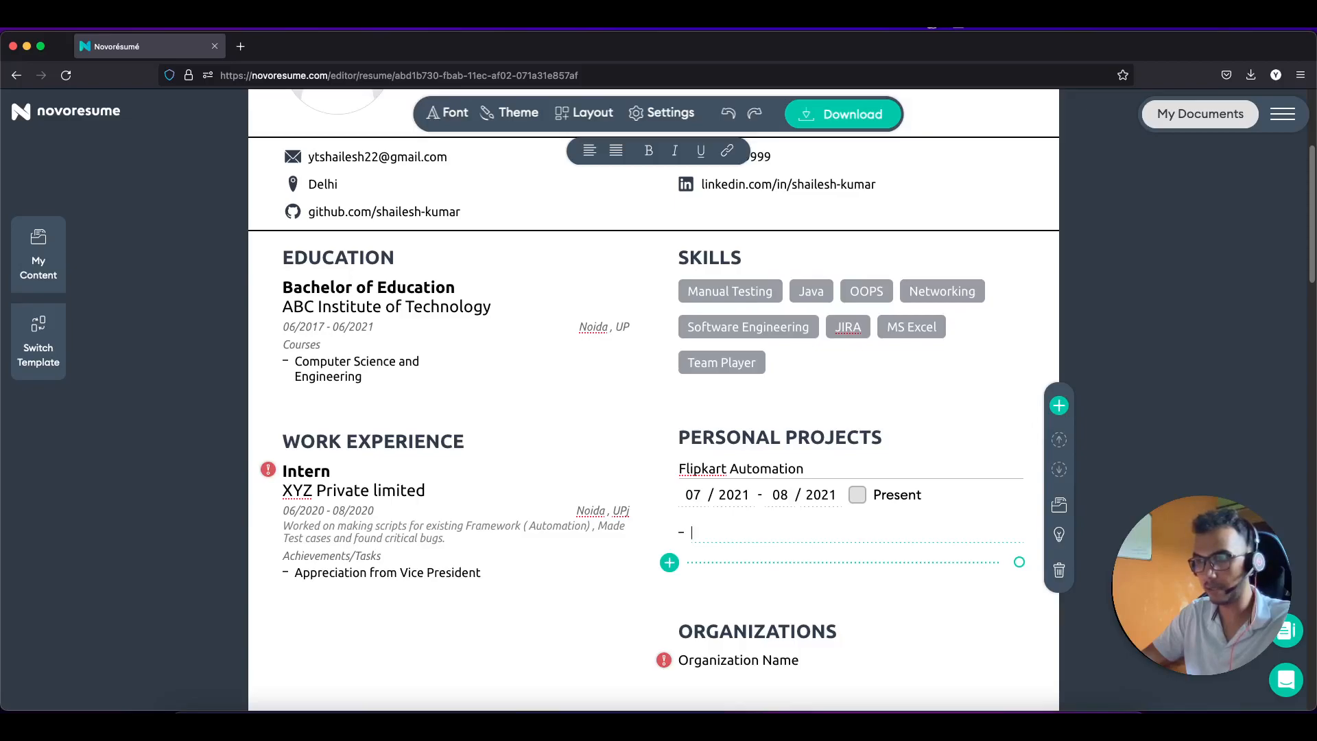
type("FF")
key("BackSpace")
type("Found dif")
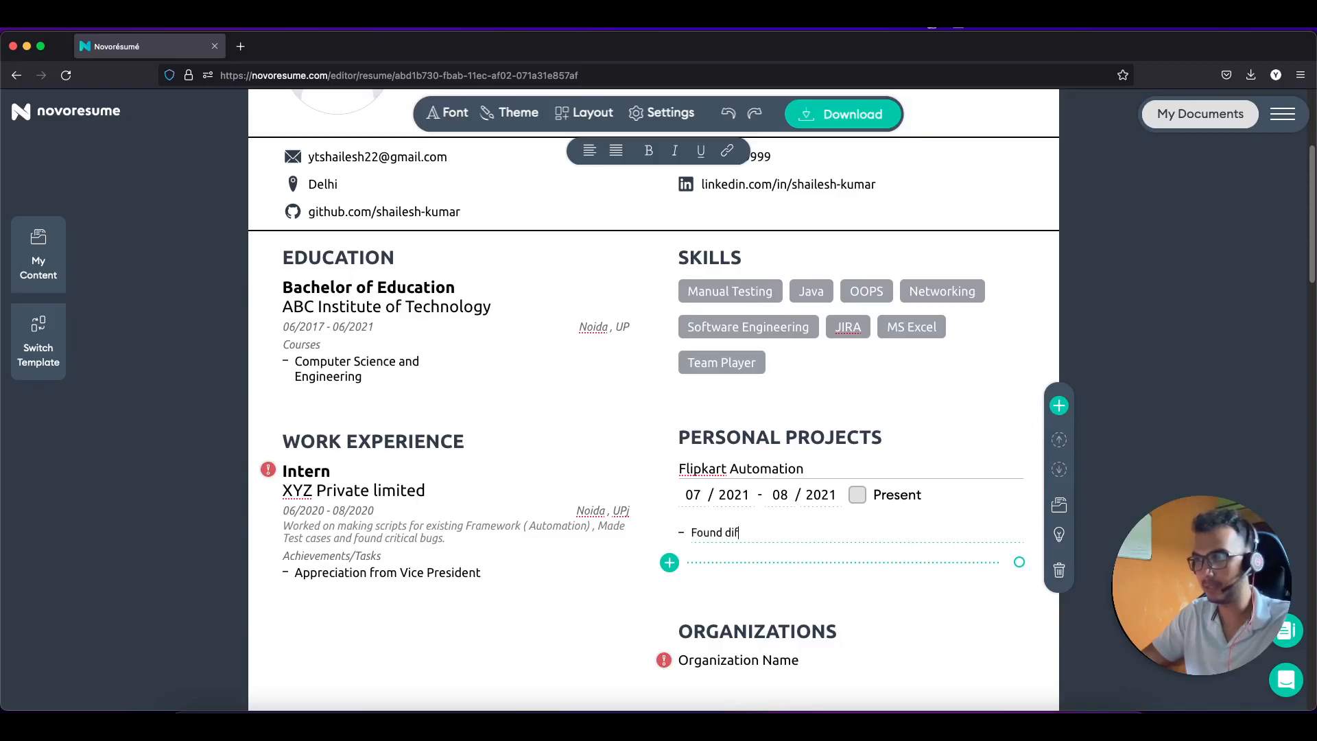
type("ferent Selectio")
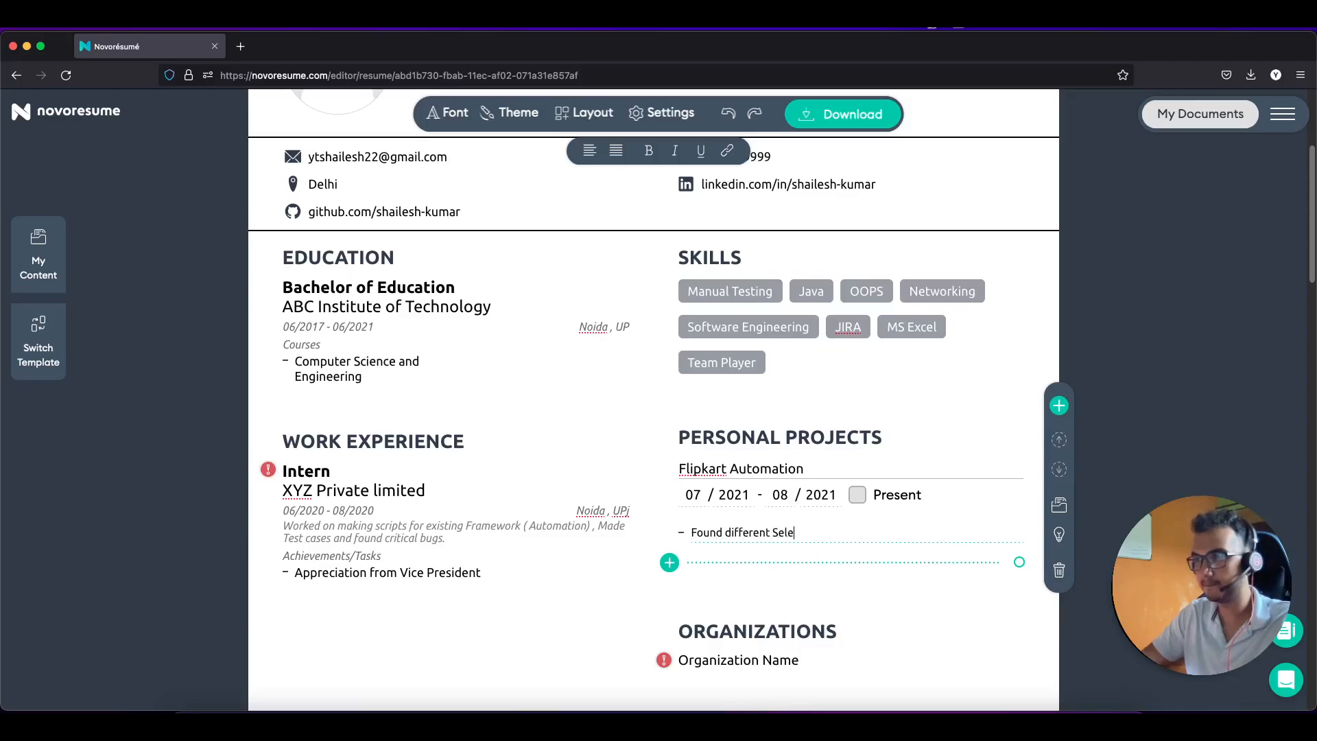
key("BackSpace")
key("BackSpace")
Step: Finish the 'Selectors' bullet, then add a new skill chip reading 'C#'
type("ors")
left_click(808, 359)
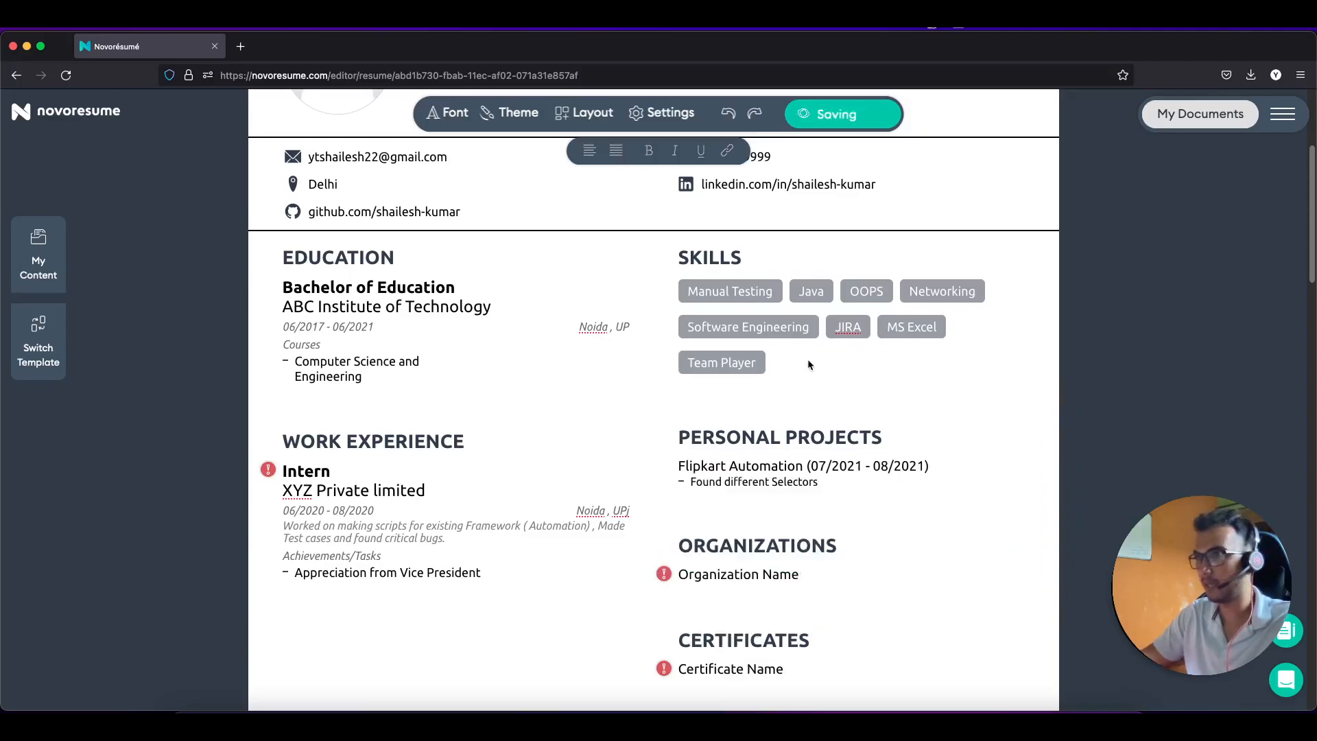
left_click(729, 316)
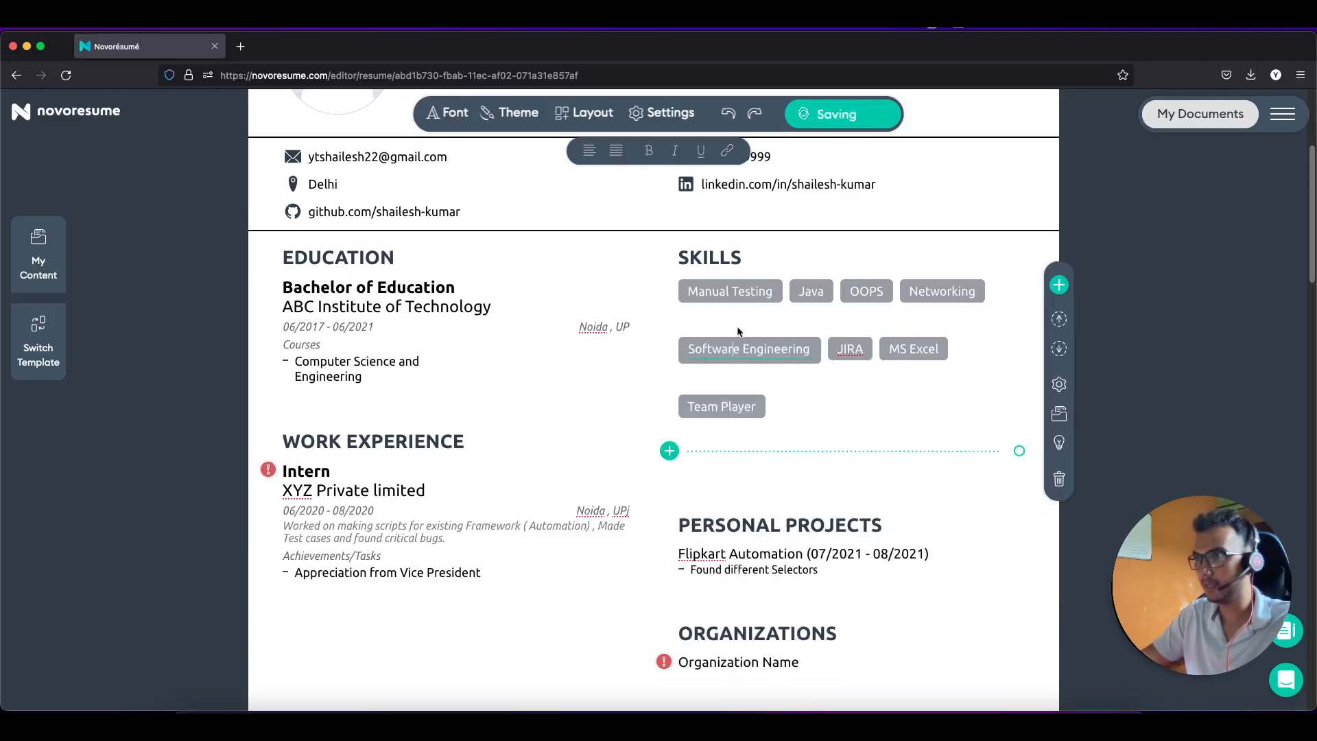
left_click(668, 453)
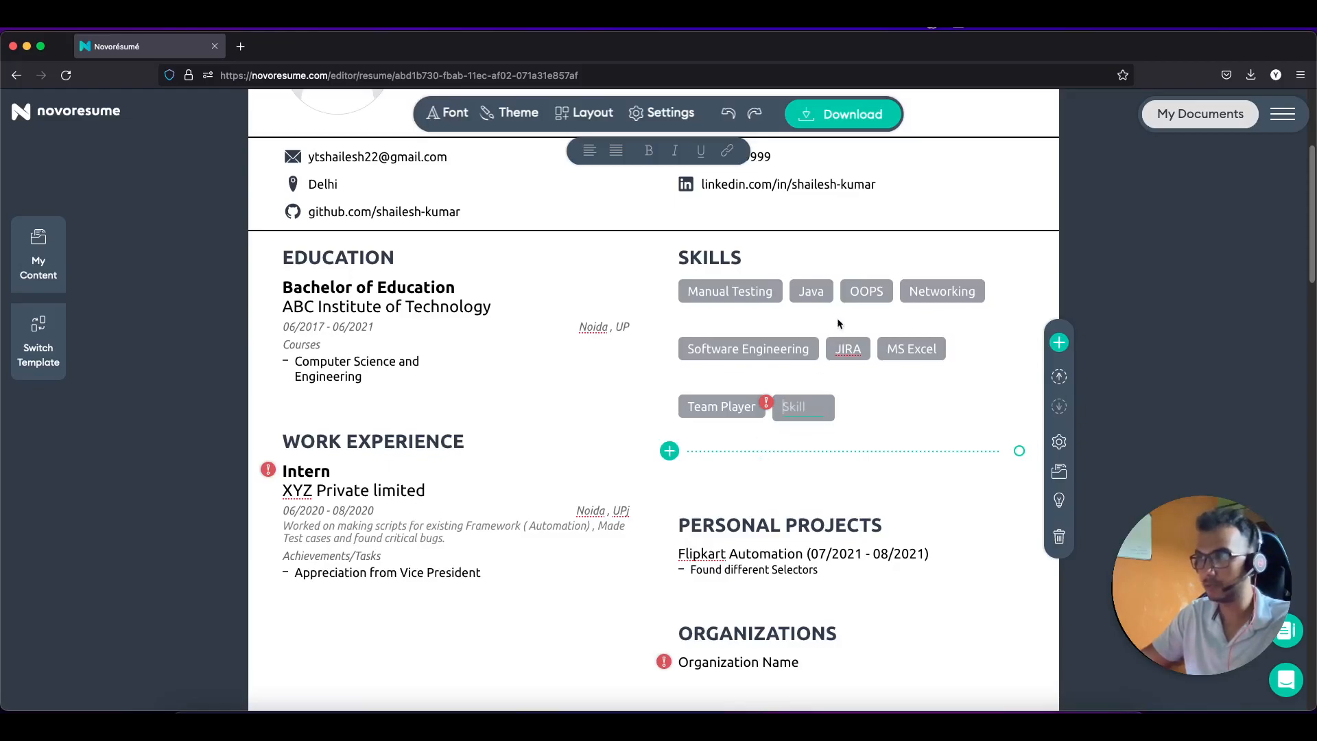
type("C")
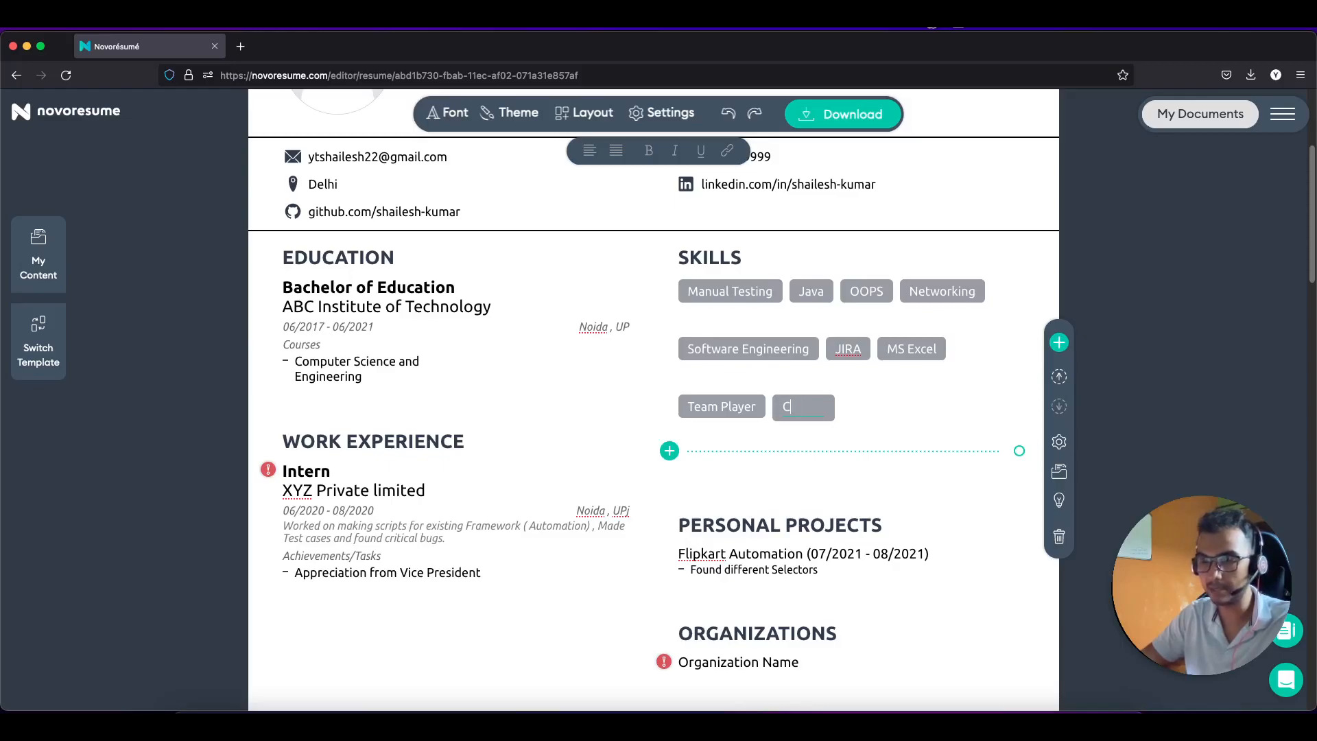
type("#")
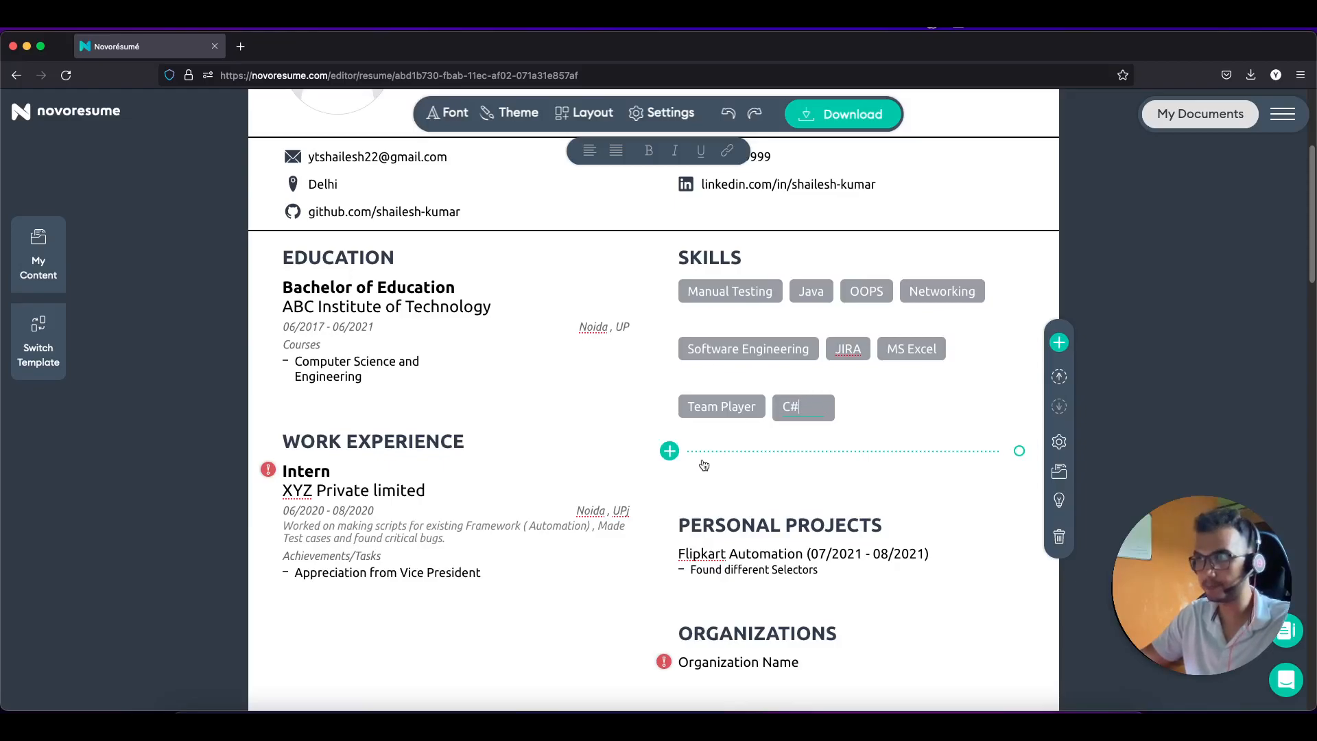
scroll(702, 465, "down", 3)
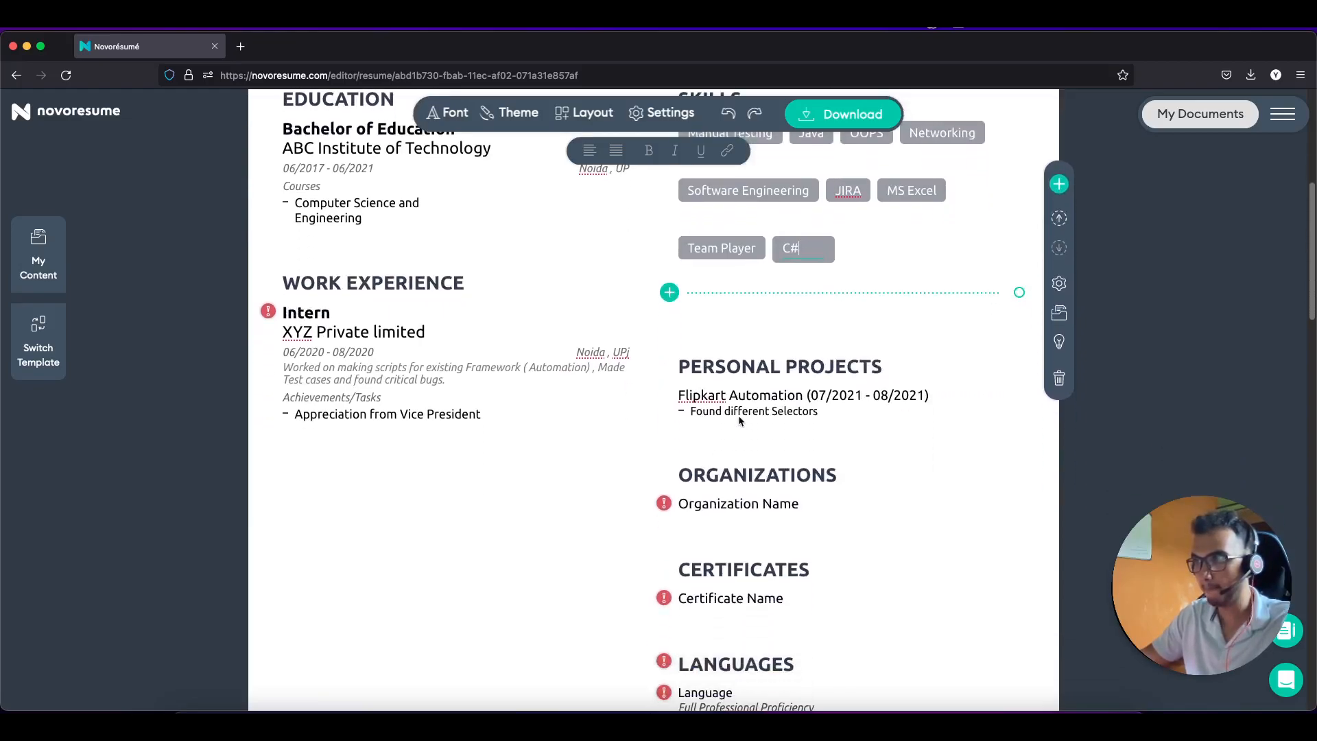
Step: Reopen the Flipkart Automation project and place the cursor after 'Found different Selectors'
left_click(827, 410)
left_click(825, 374)
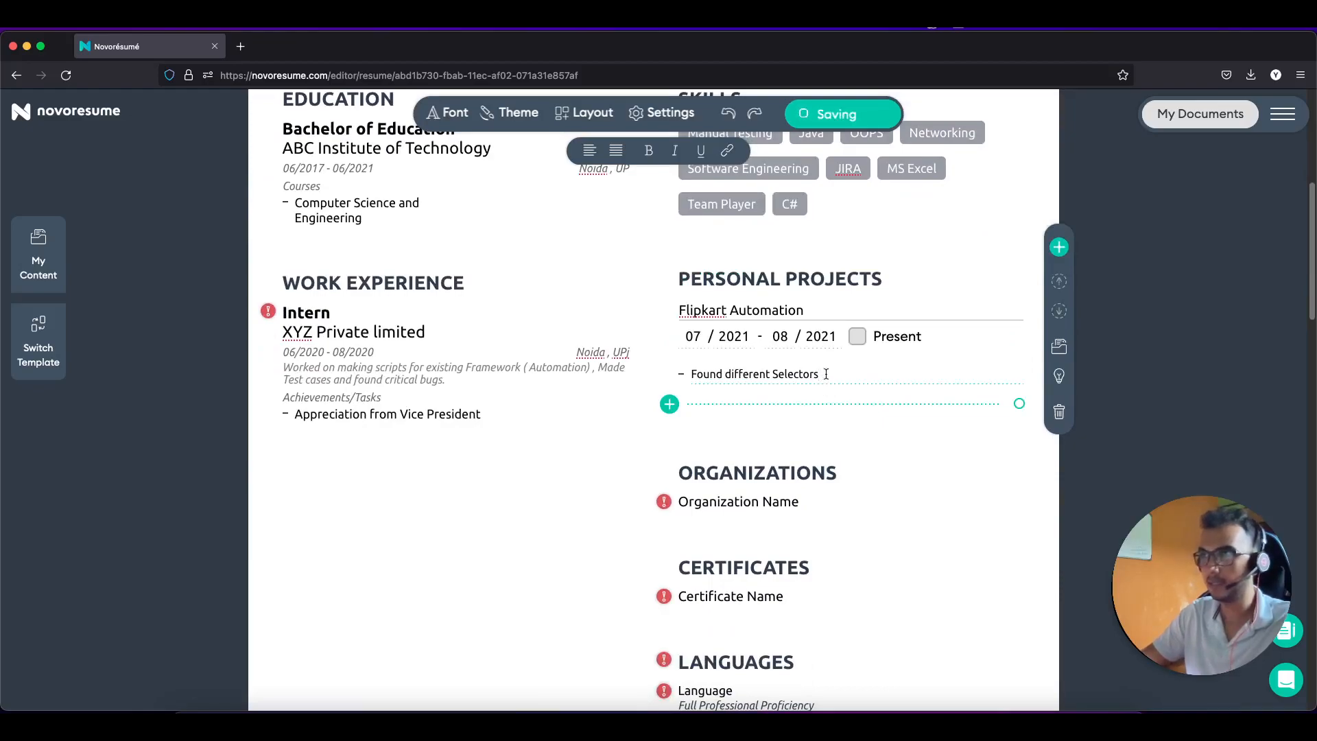
left_click(669, 404)
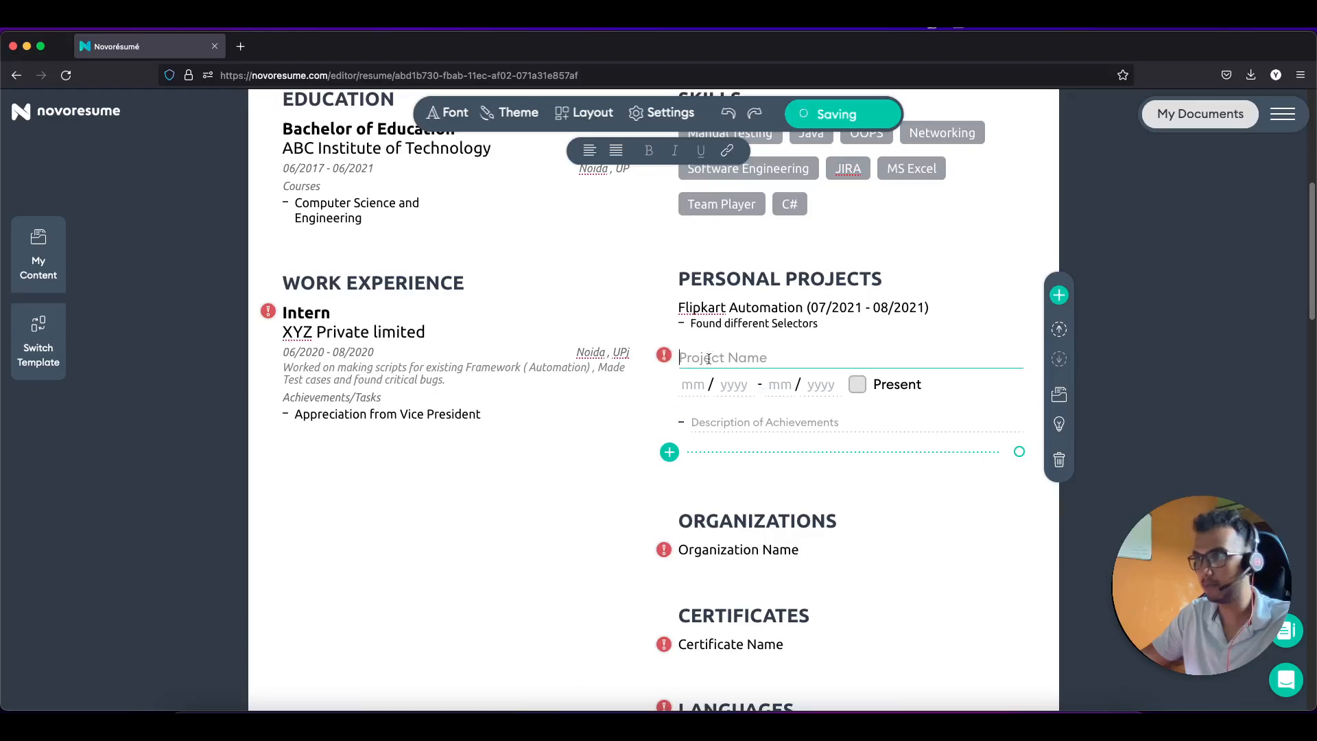
left_click(833, 306)
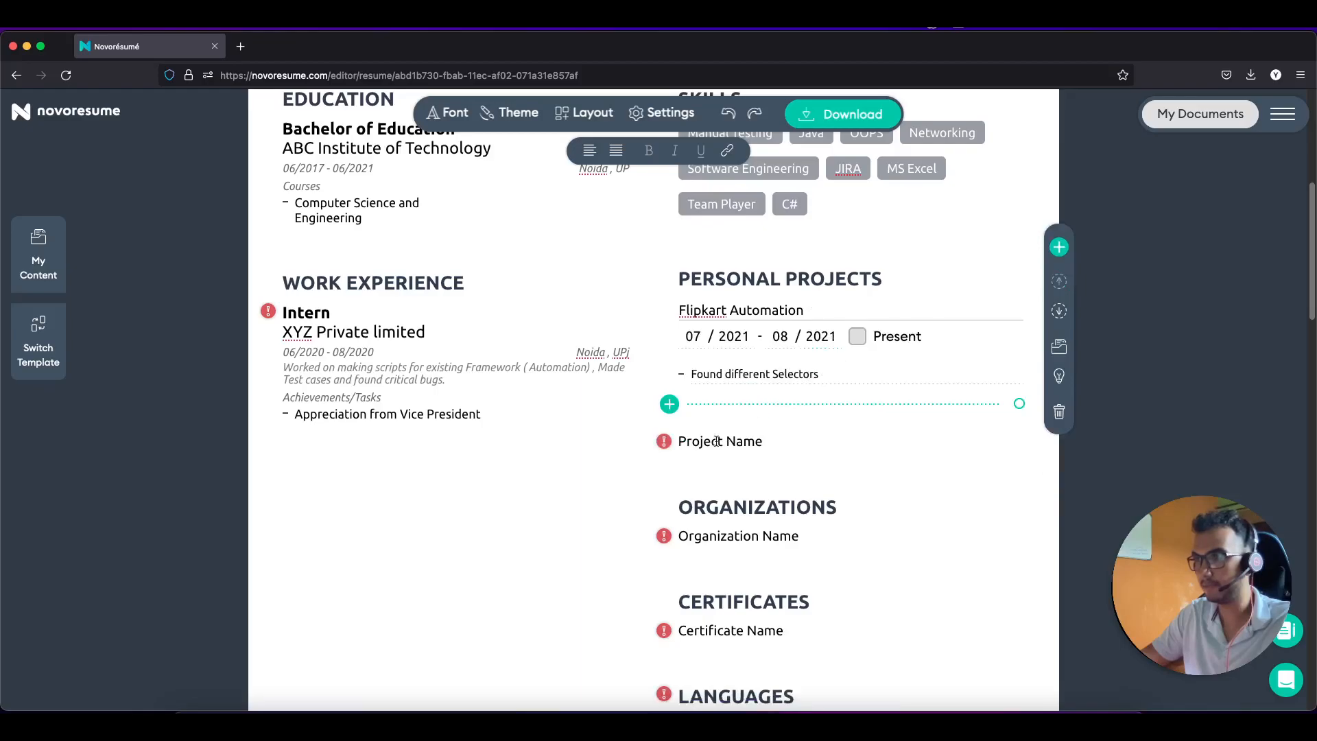
left_click(836, 373)
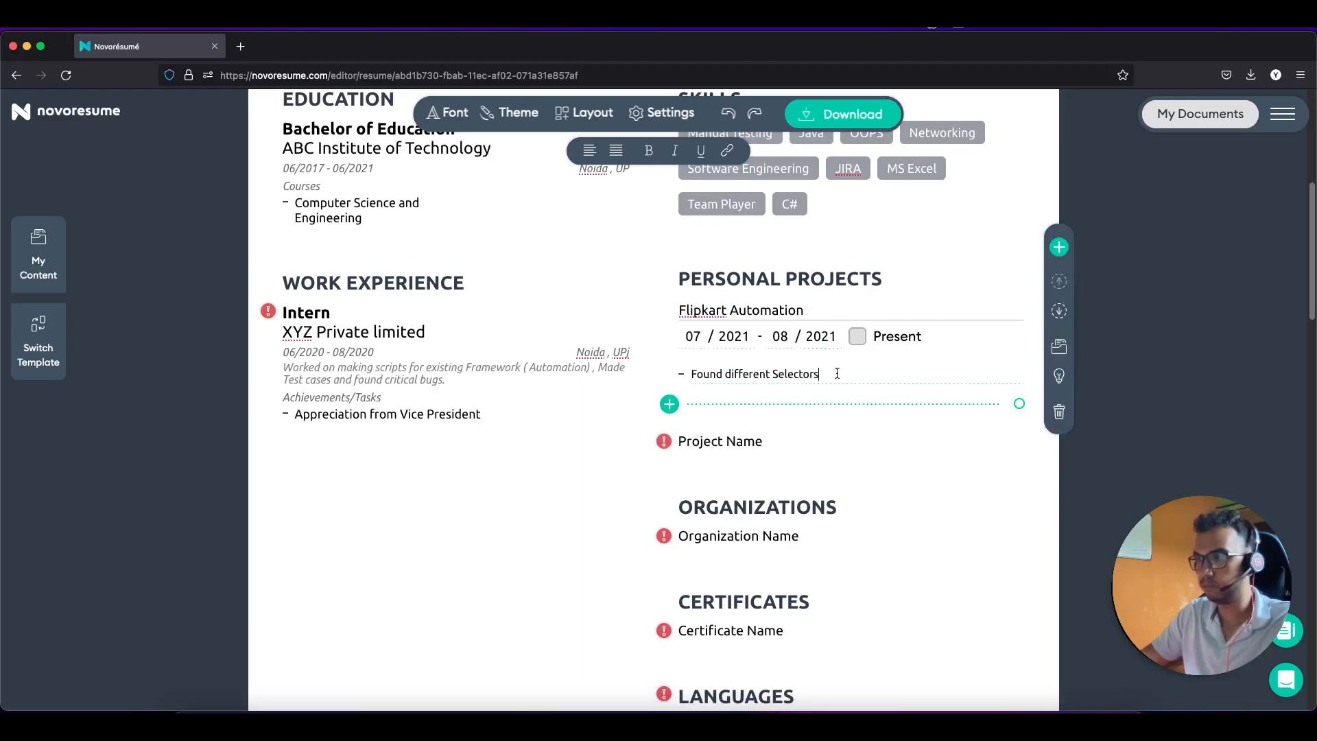
Step: Add achievement bullets 'Create Test Cases for different pages' and 'found UI Bug' to the project
key("Return")
type("Create T")
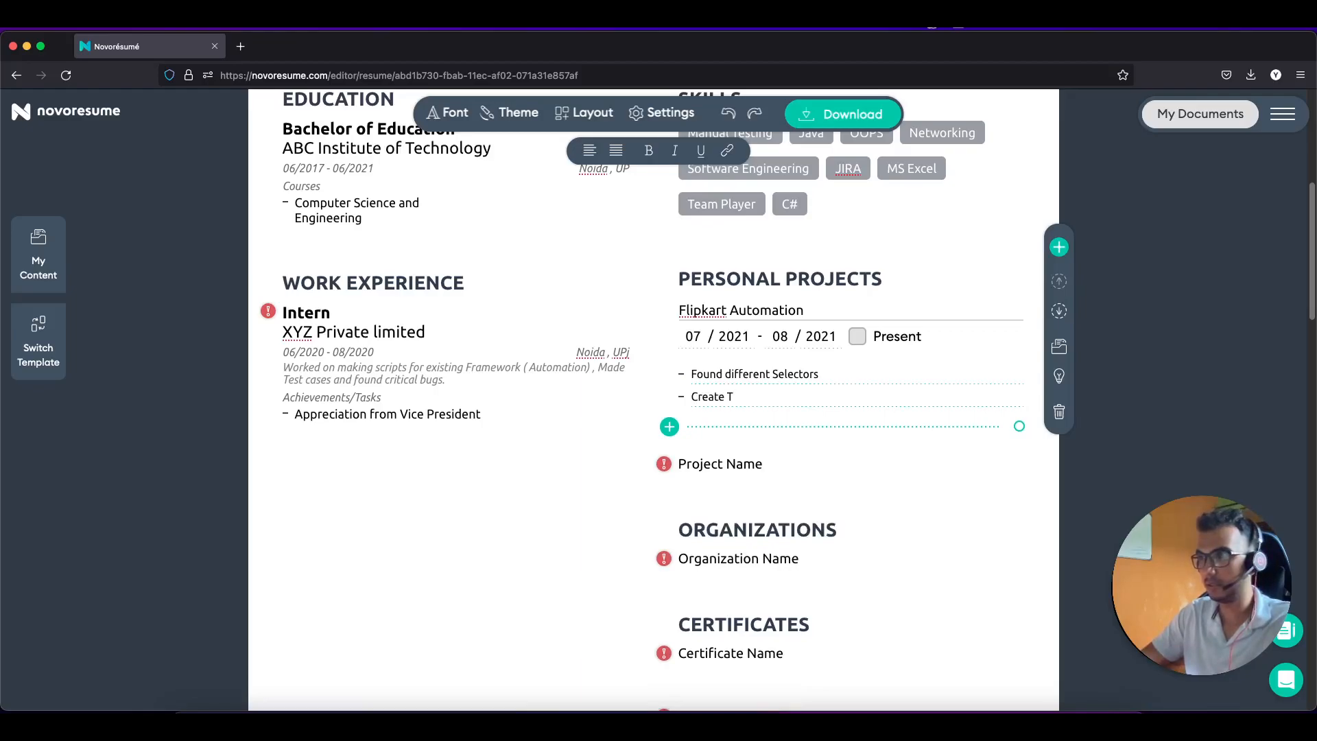
type("est Cases for")
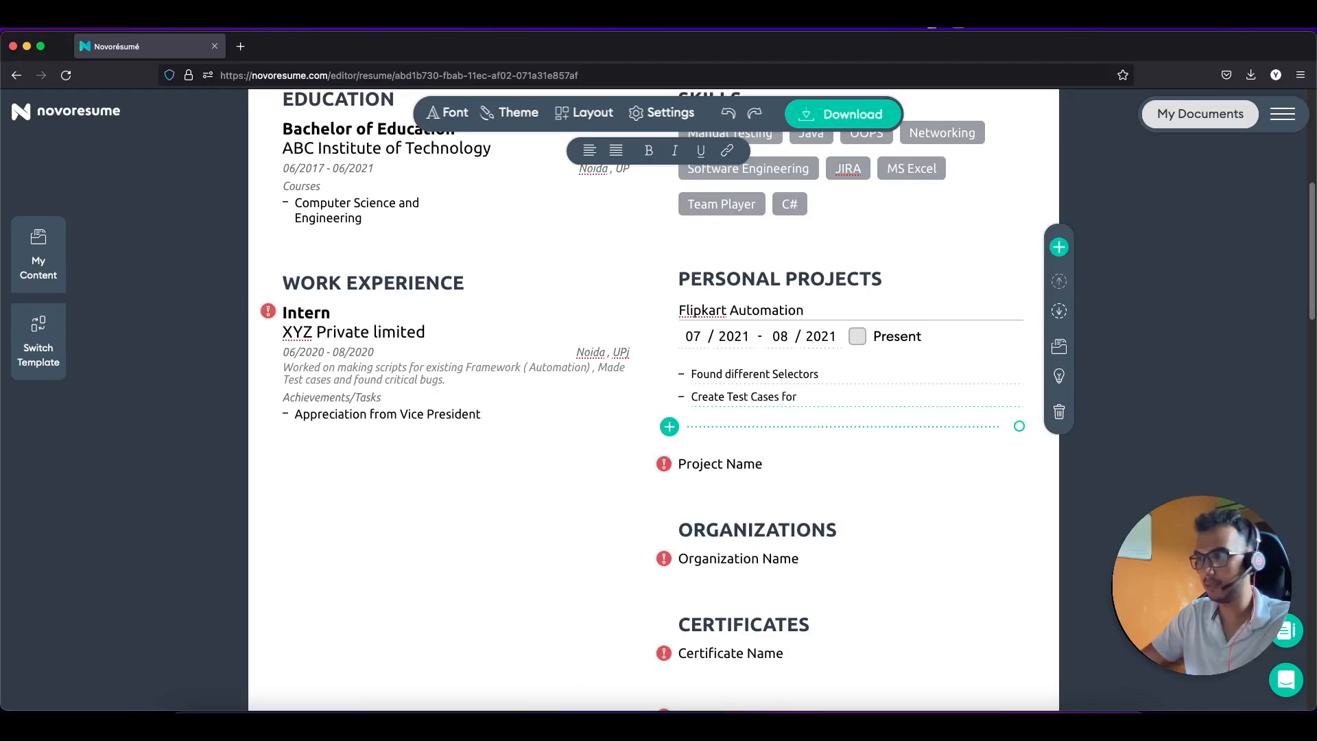
type(" different pages")
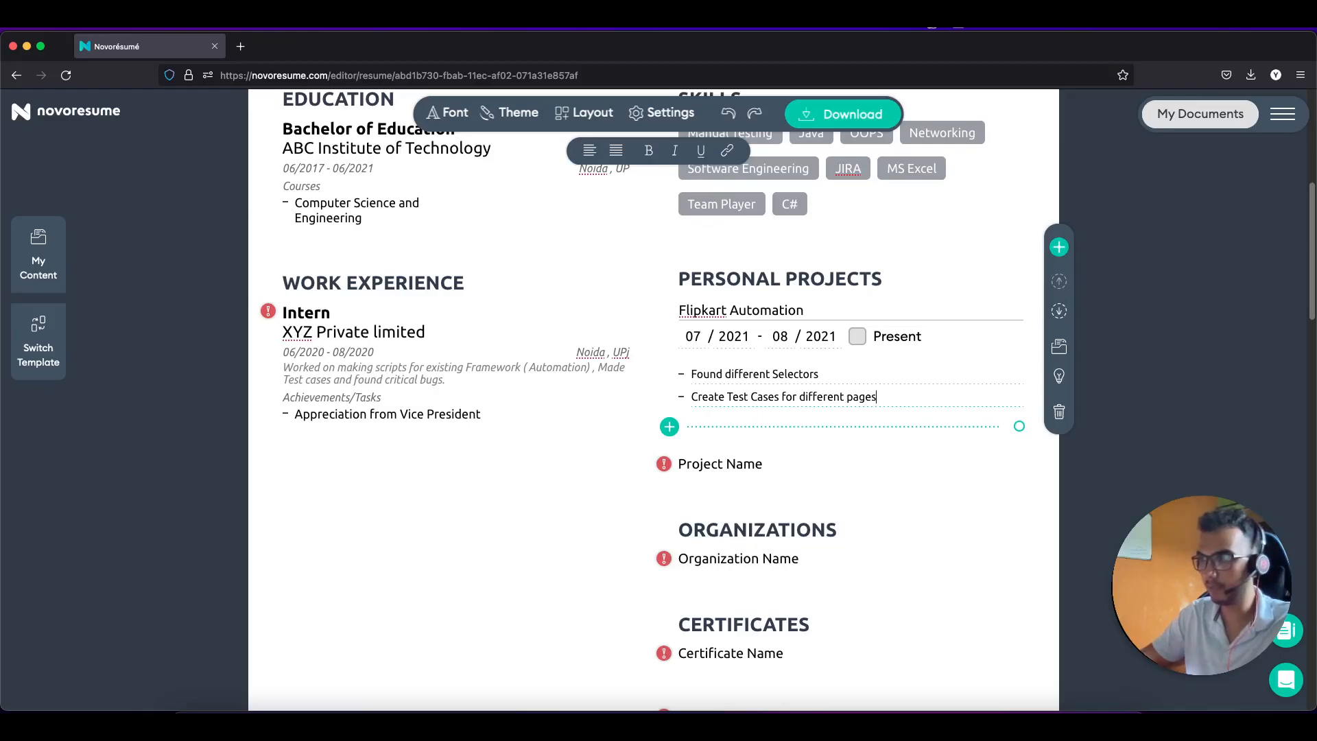
key("Return")
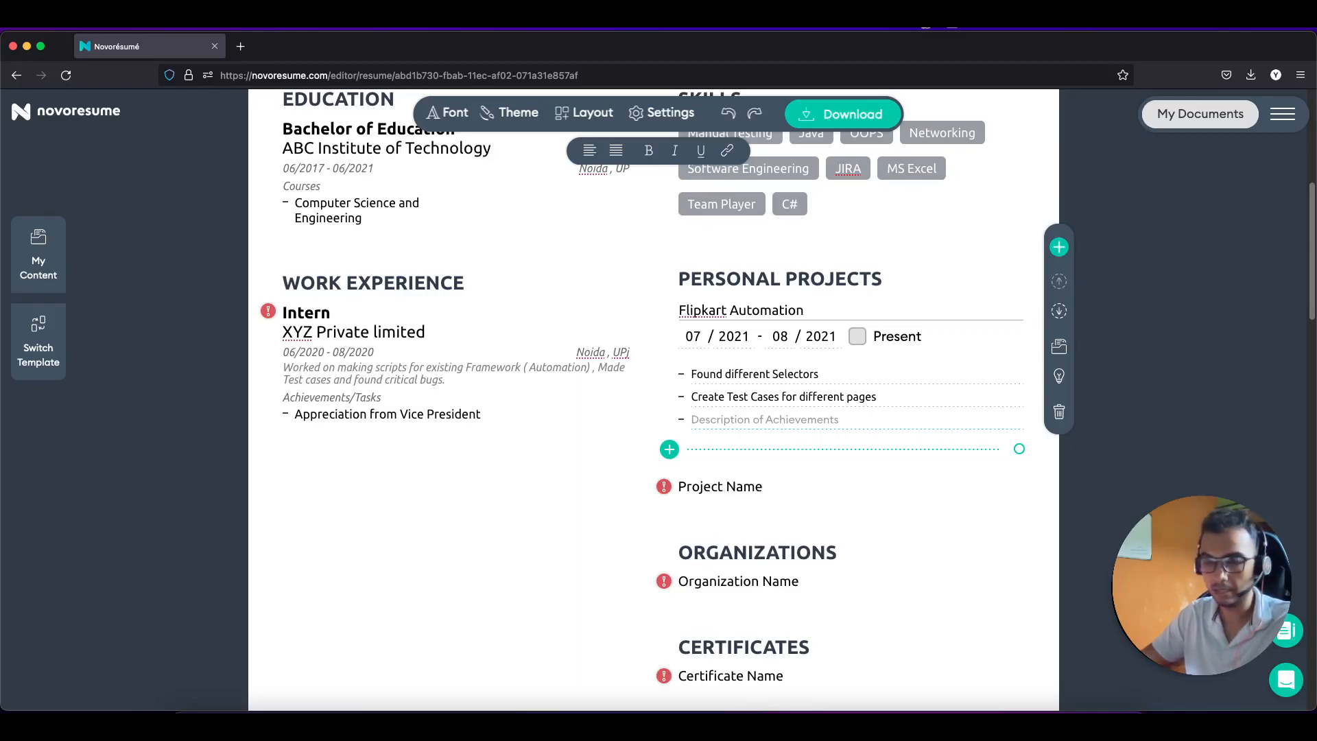
type("foun")
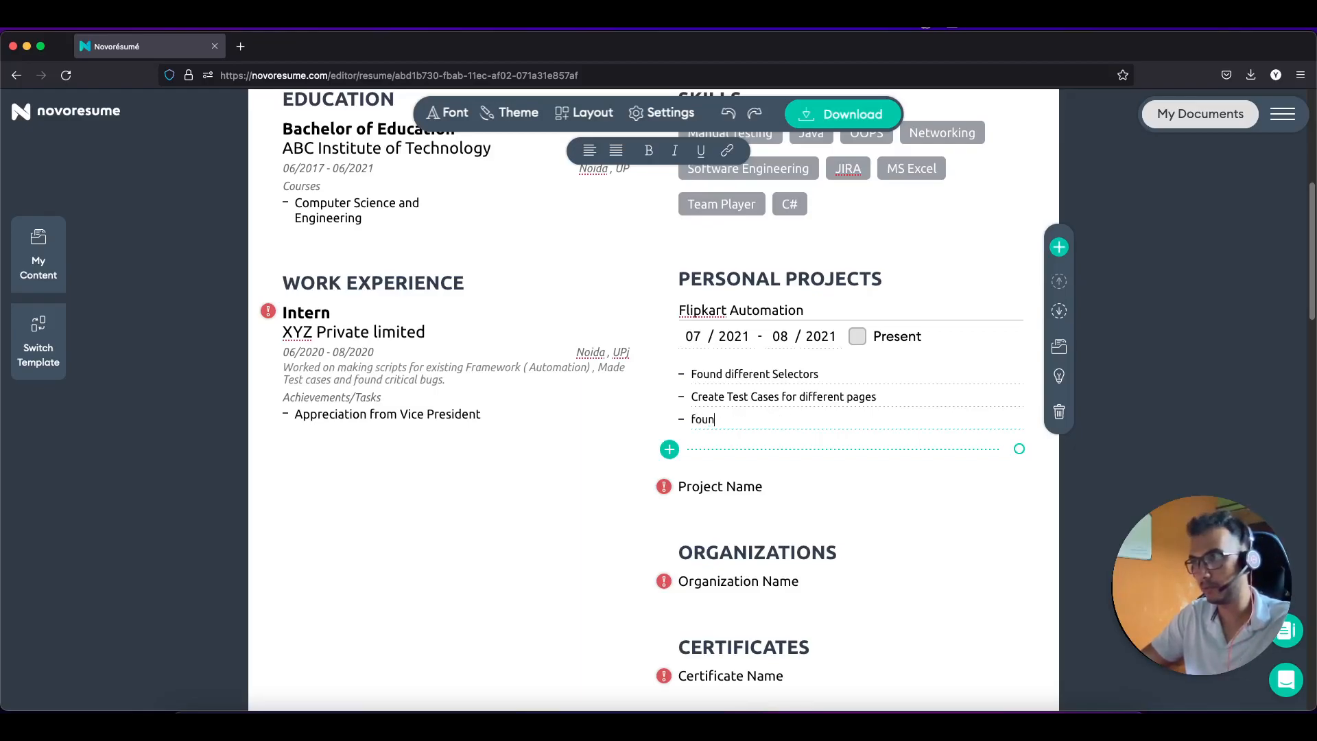
type("d UI Bug")
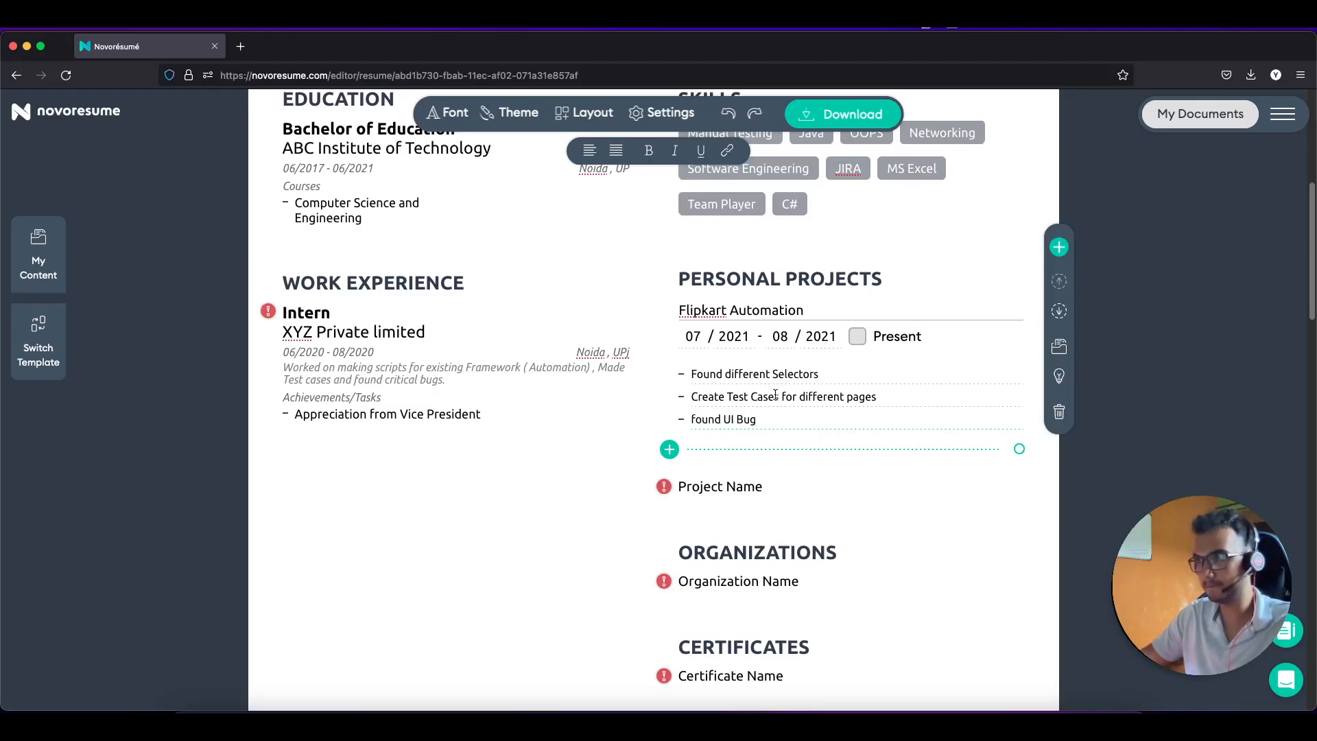
scroll(775, 398, "down", 2)
left_click(792, 424)
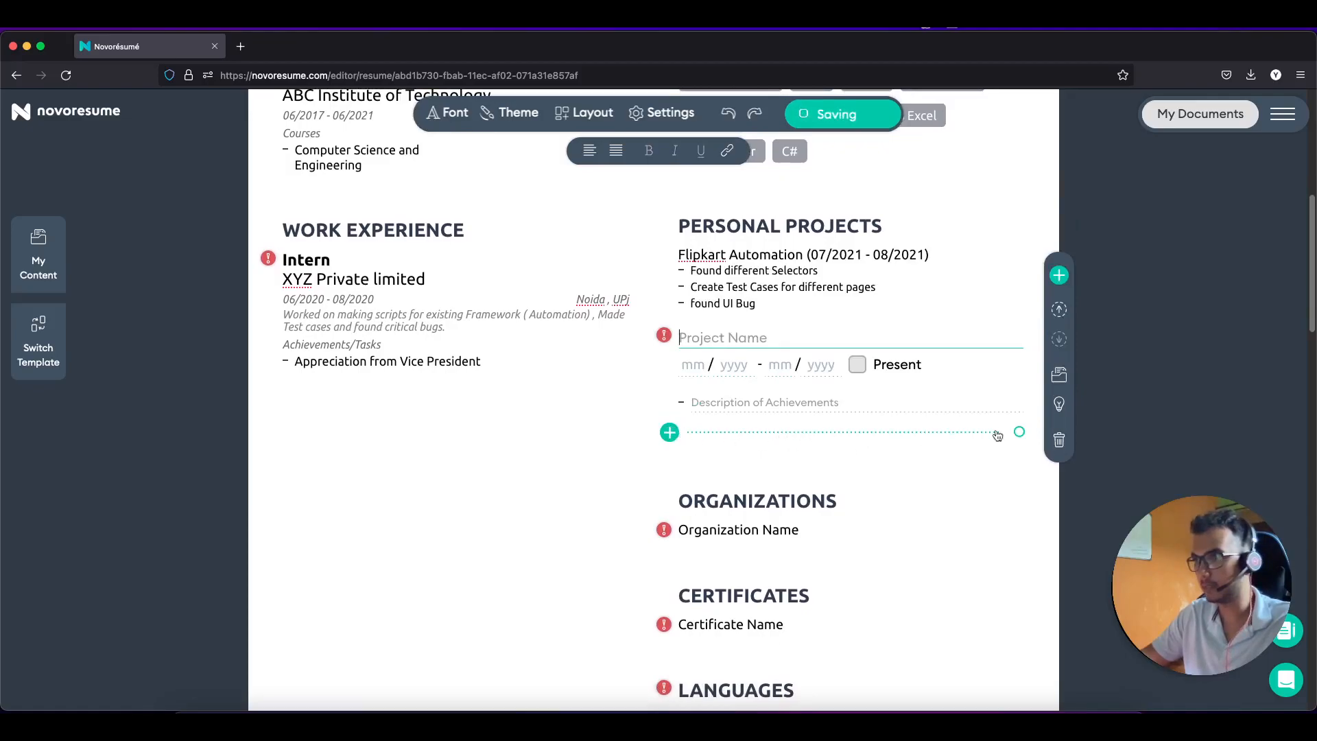
Step: Trash the blank second project, then erase the ORGANIZATIONS heading, its empty entry and the section
left_click(1059, 439)
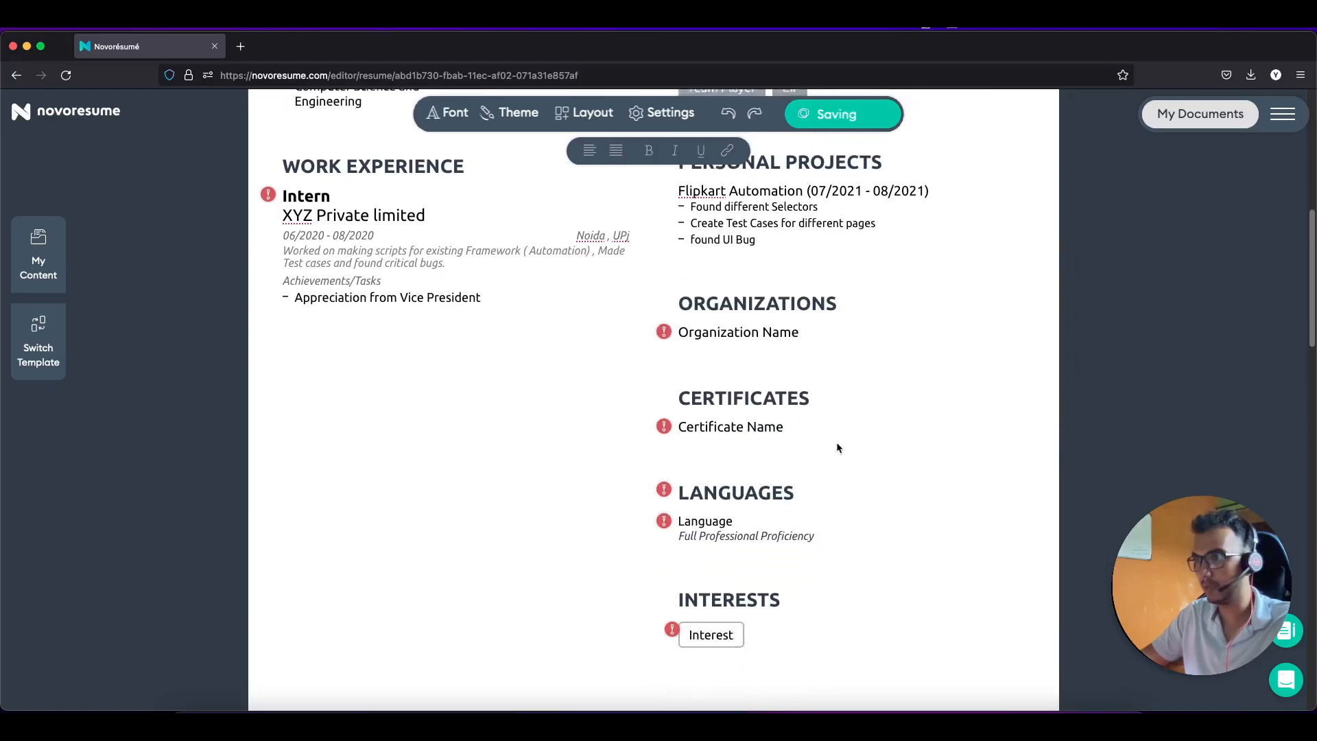
left_click_drag(838, 367, 665, 364)
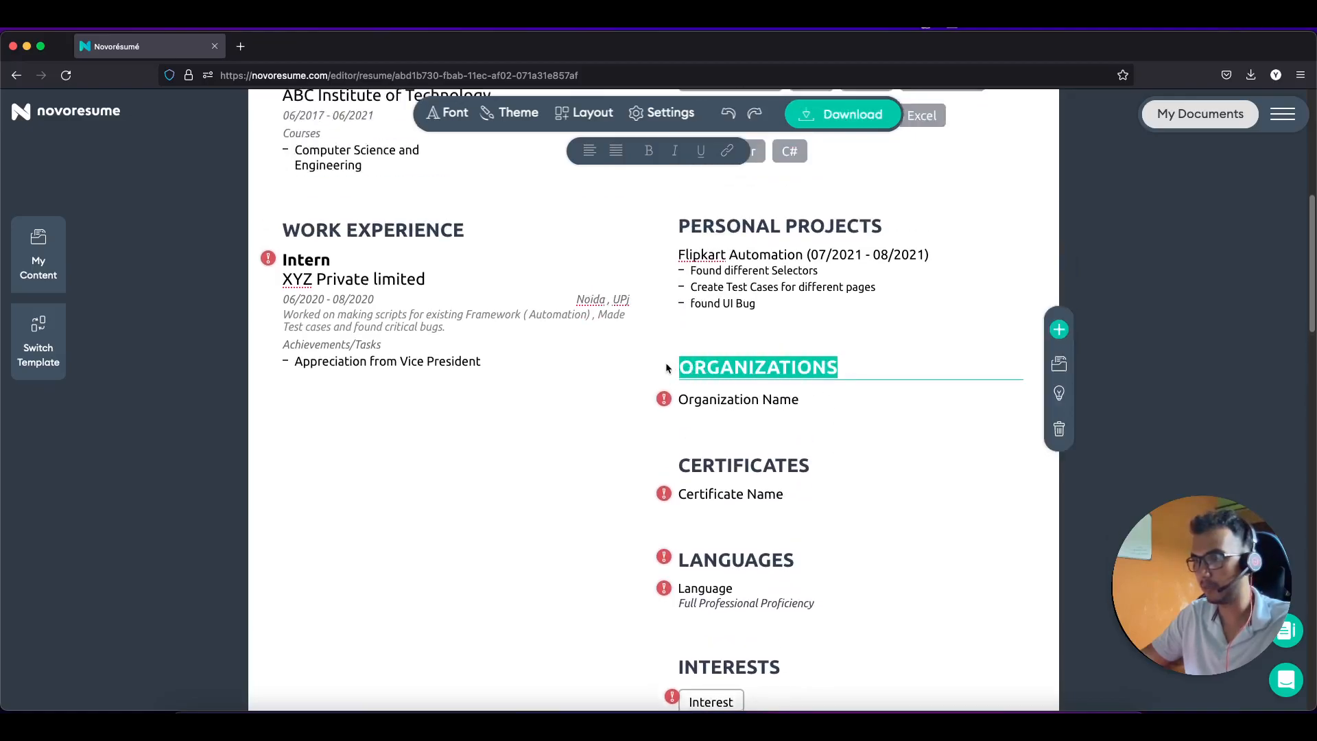
key("BackSpace")
left_click(795, 419)
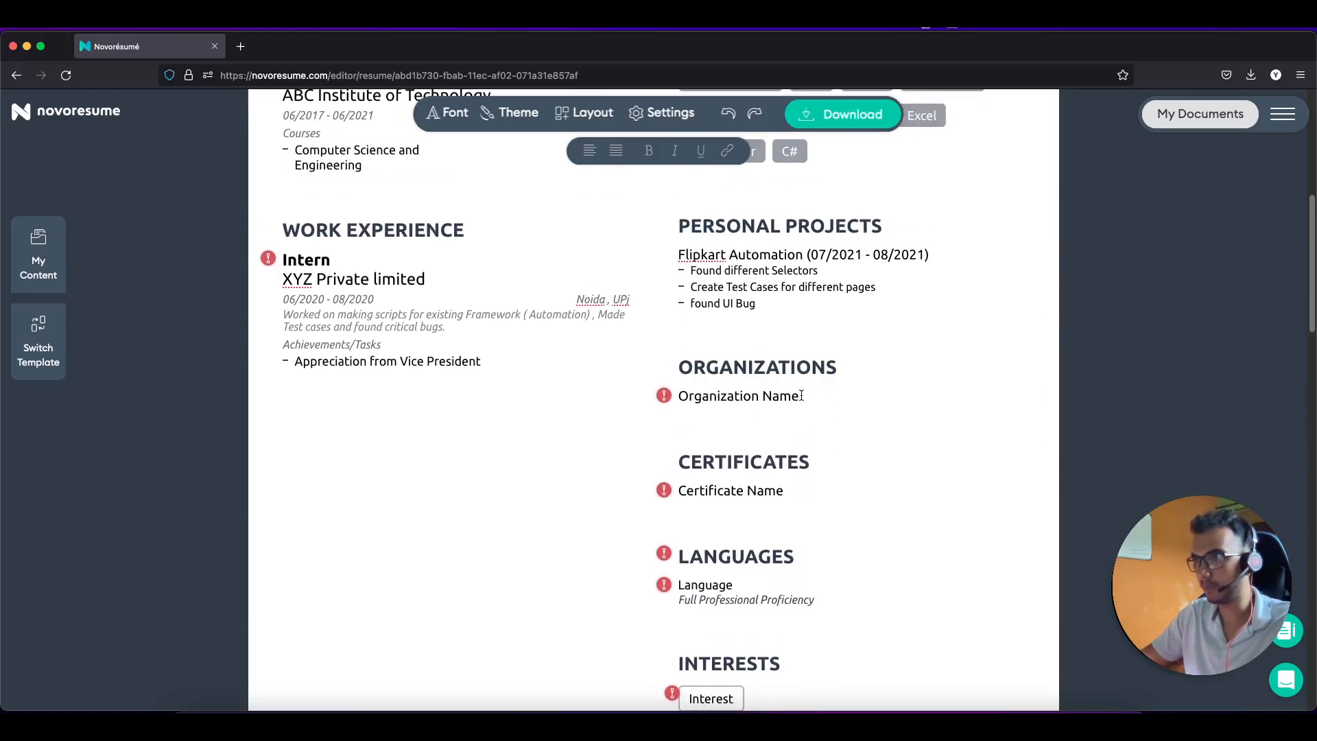
left_click(1054, 501)
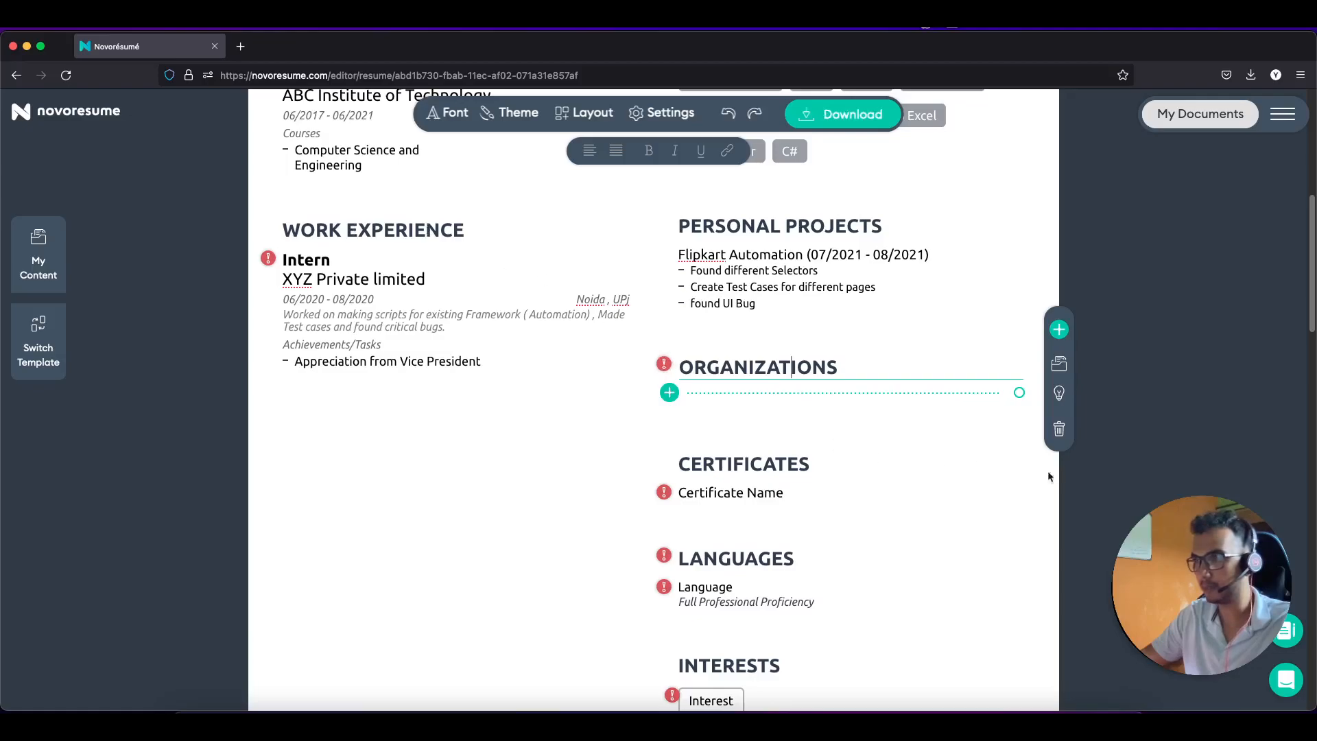
left_click(1059, 429)
left_click(752, 398)
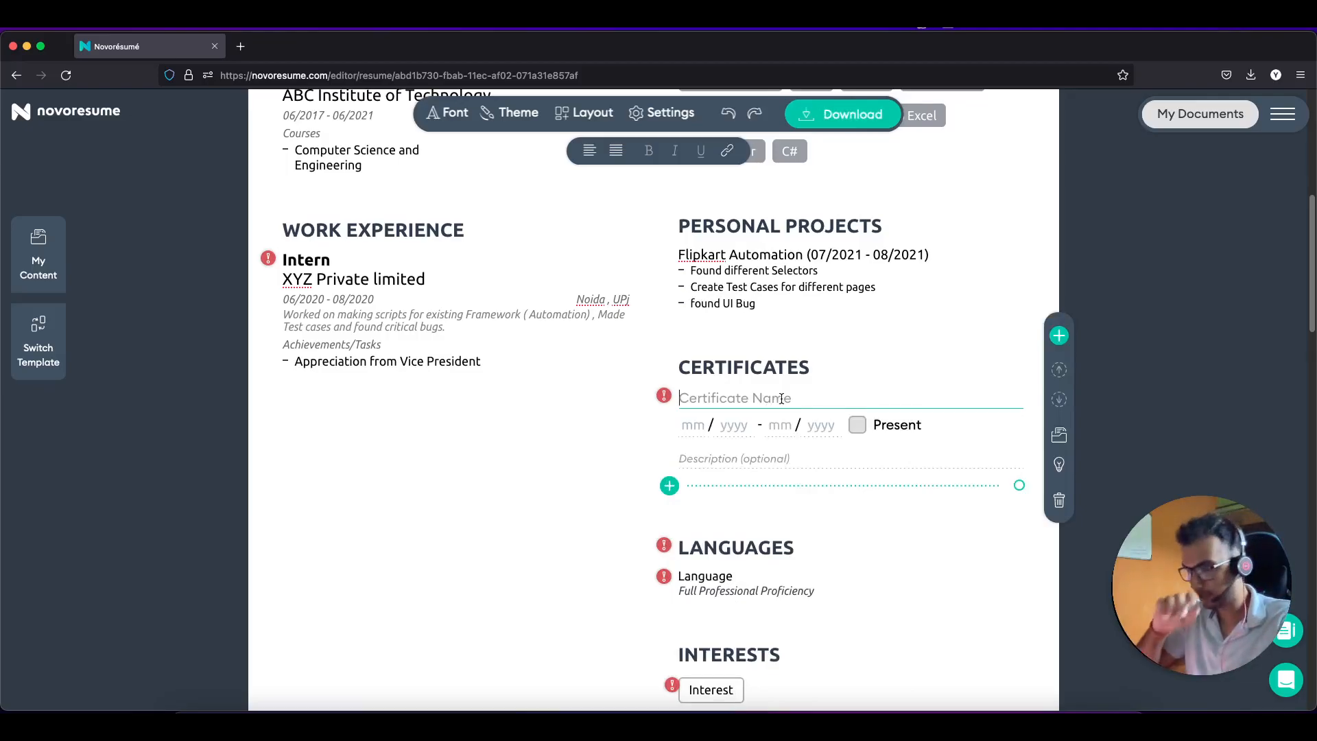
Step: Name the first certificate AMCAT and add a second one named LinkedIn Learning
type("AMCAT")
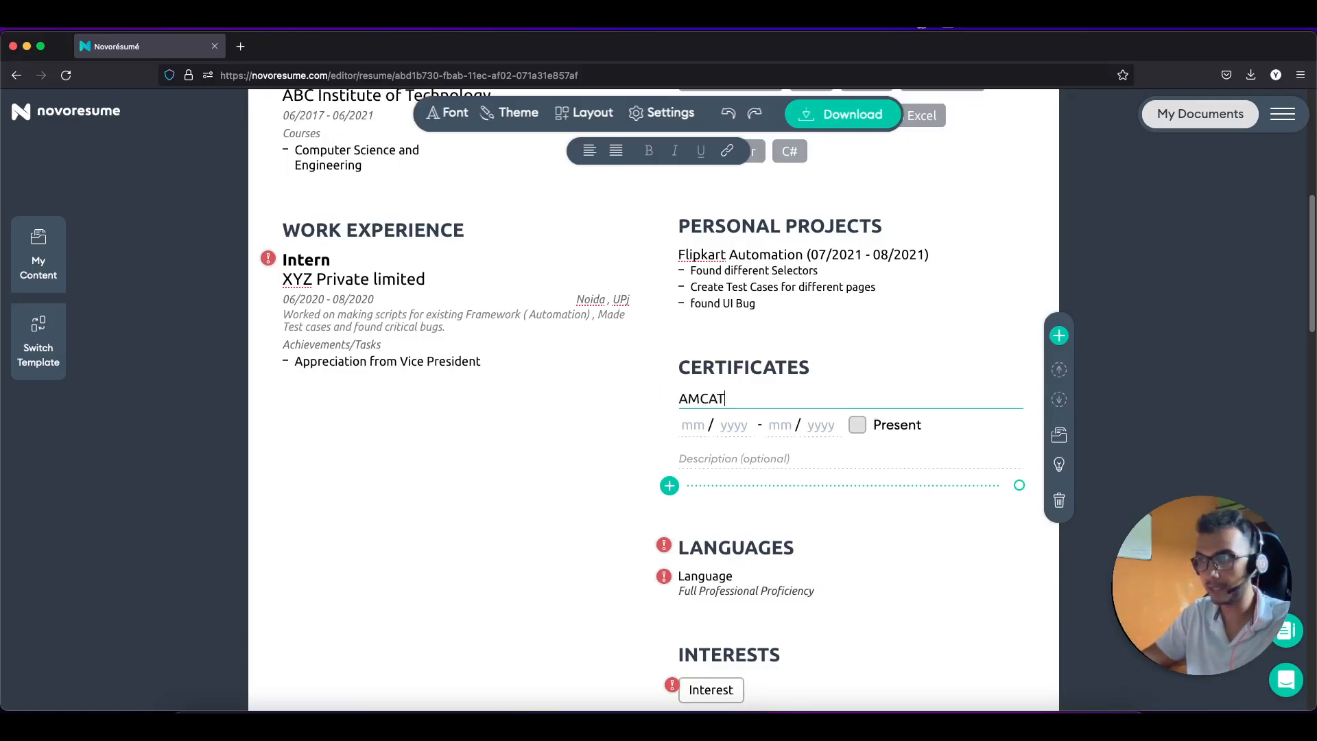
left_click(704, 428)
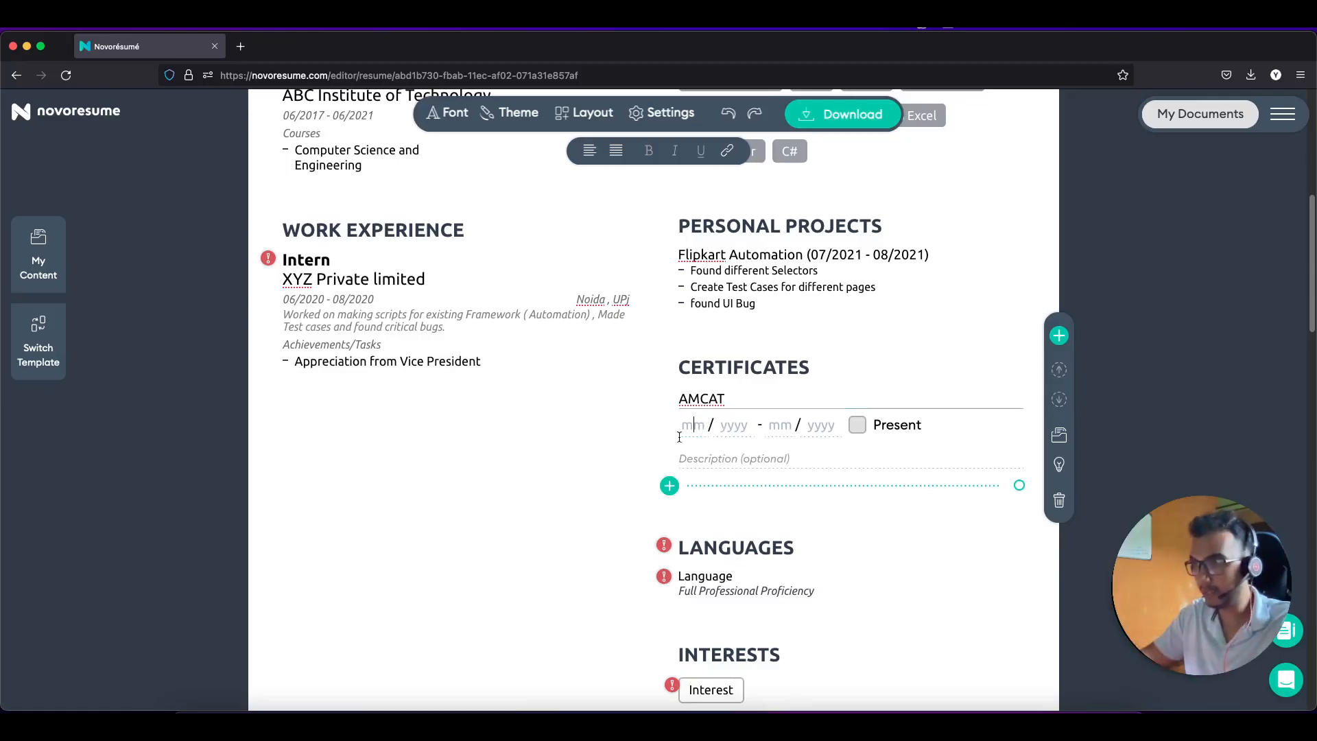
left_click(670, 486)
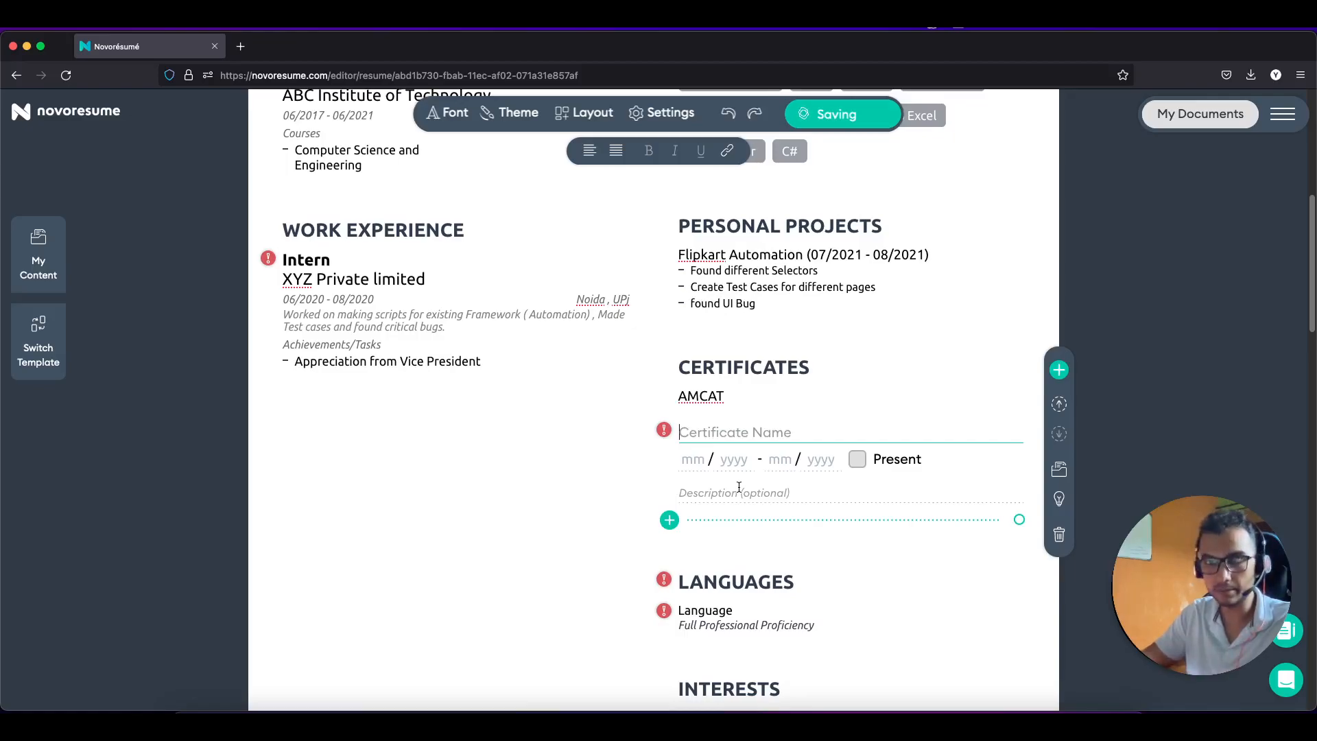
type("Linked")
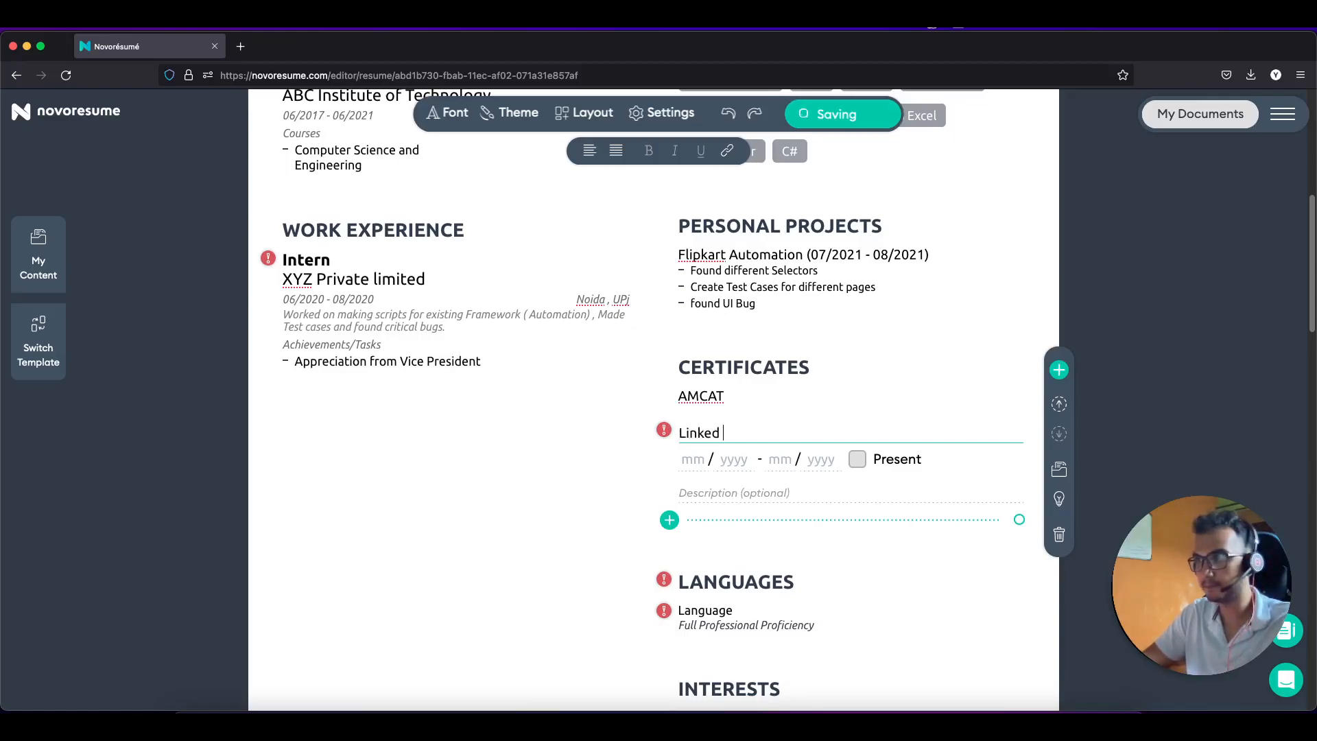
type("In Learning")
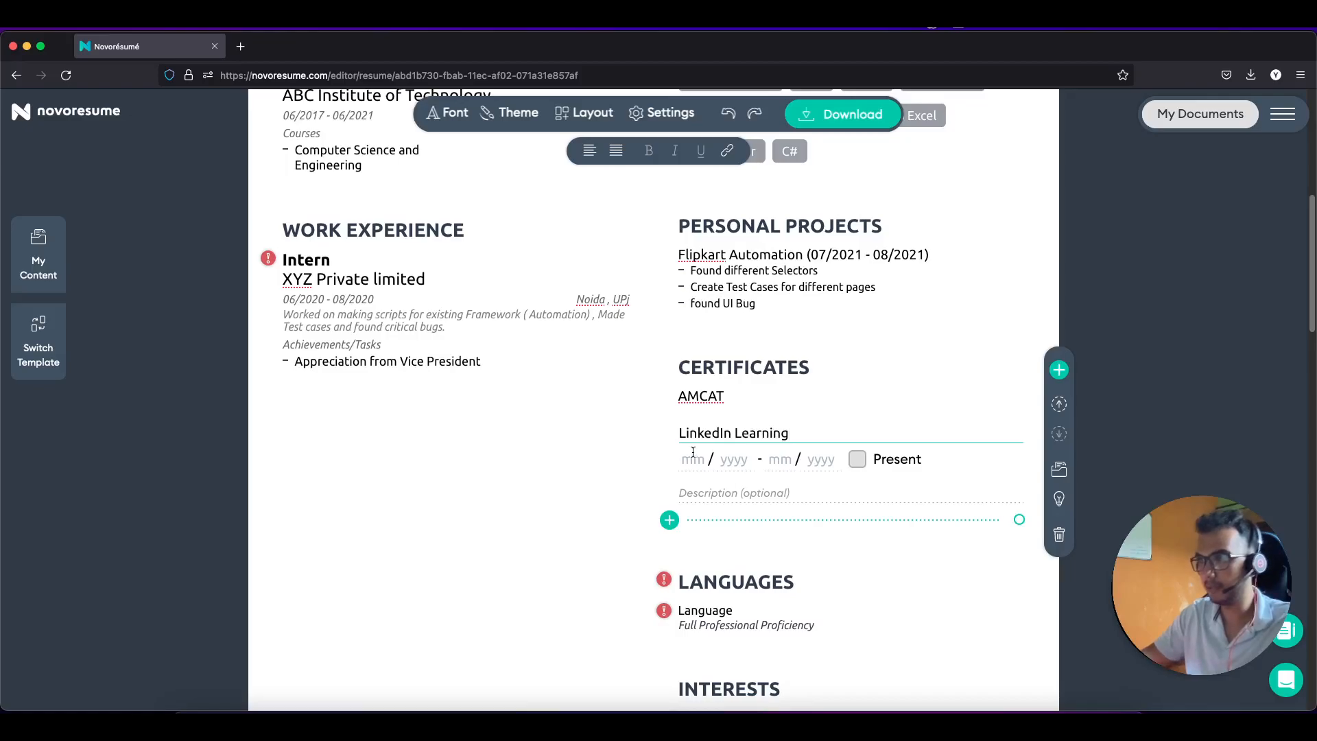
Step: Date the AMCAT certificate 04/2021 to Present with the description 'Basics of Java'
left_click(719, 398)
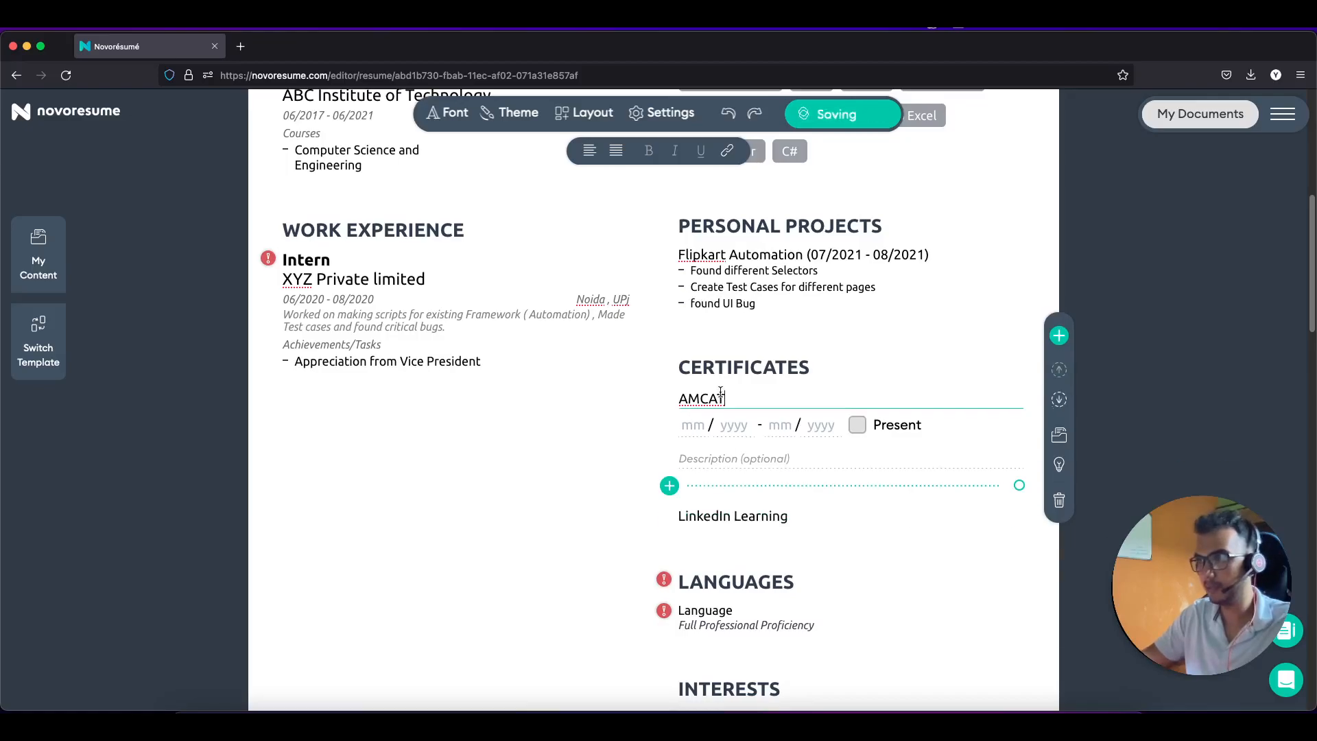
left_click(692, 421)
type("0")
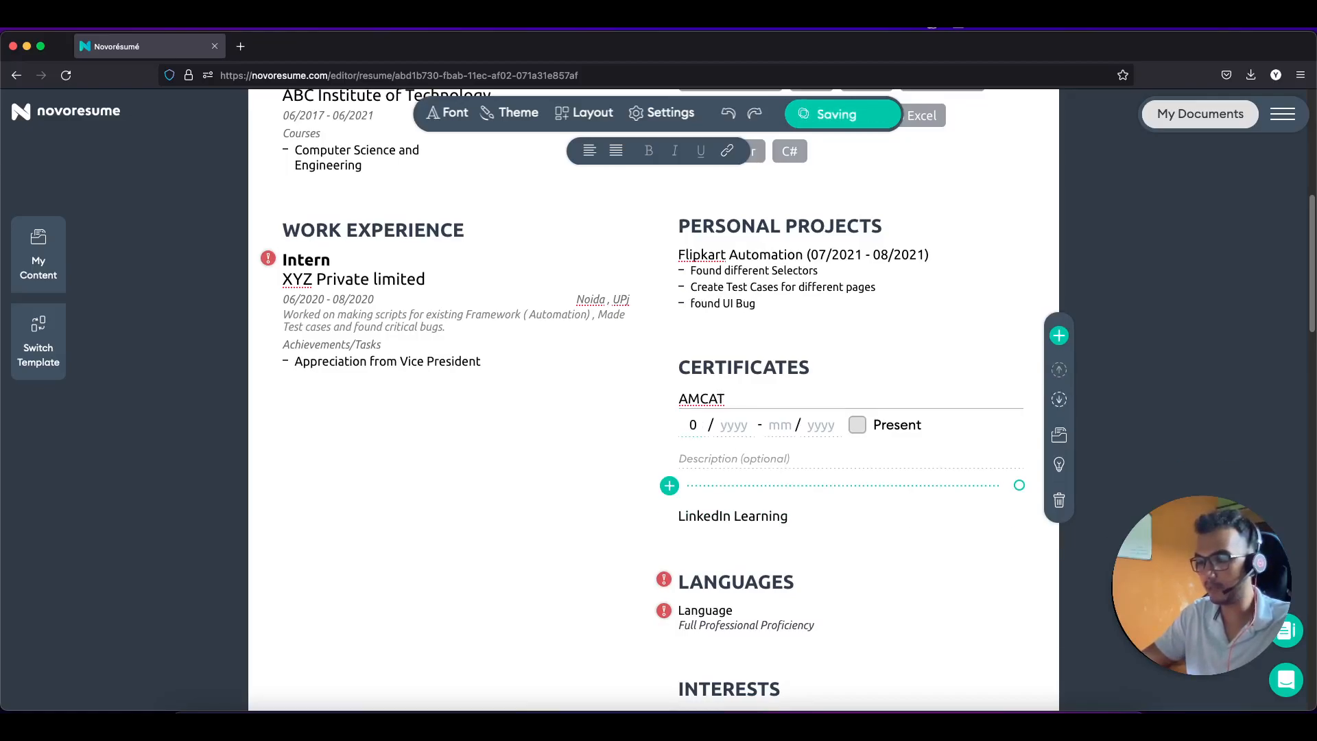
type("4 / 202")
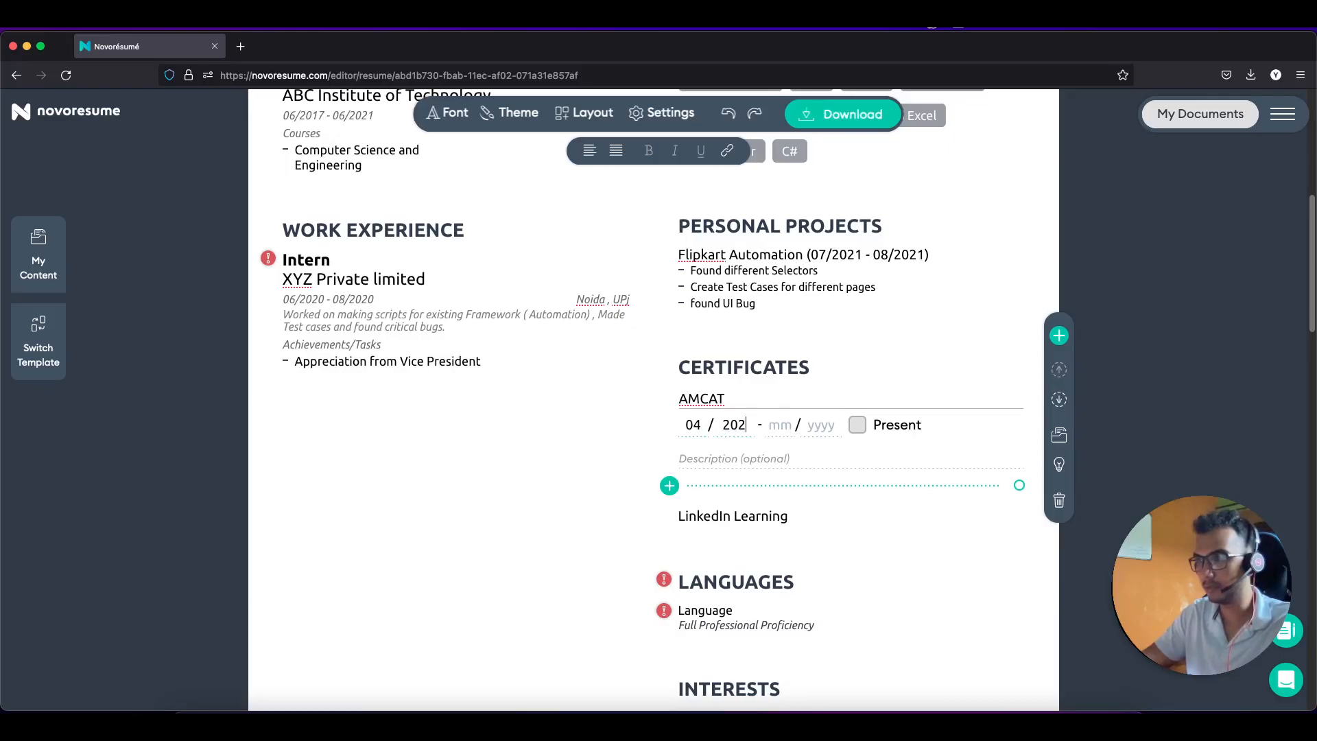
type("1 - 05")
left_click(857, 424)
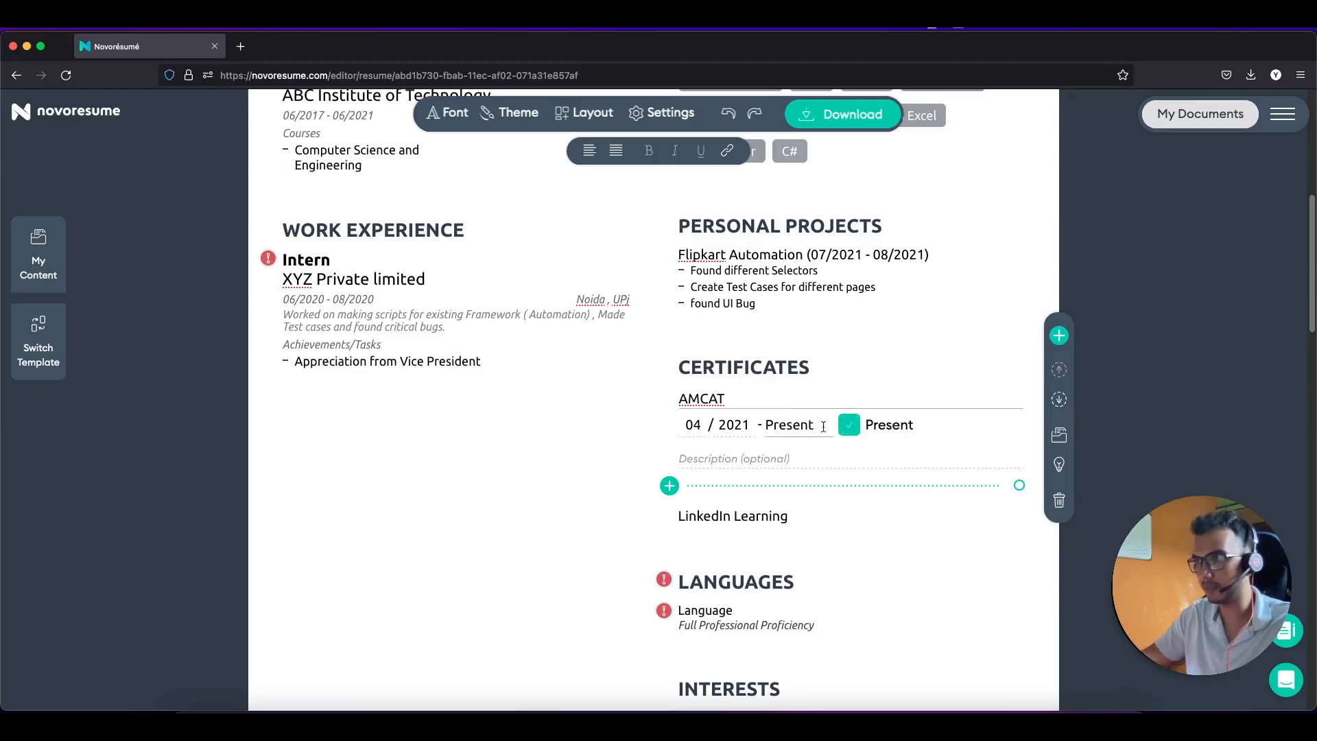
left_click(714, 464)
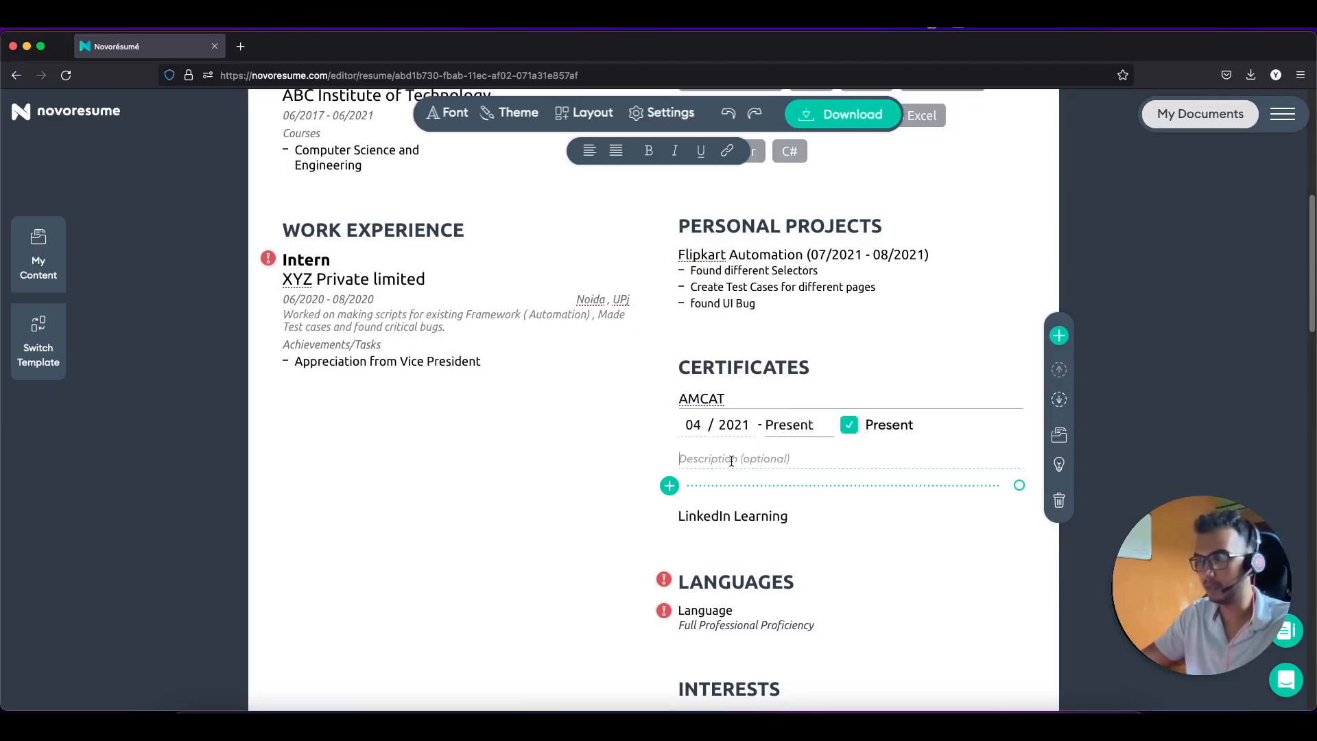
type("E")
key("BackSpace")
type("Basics of Java")
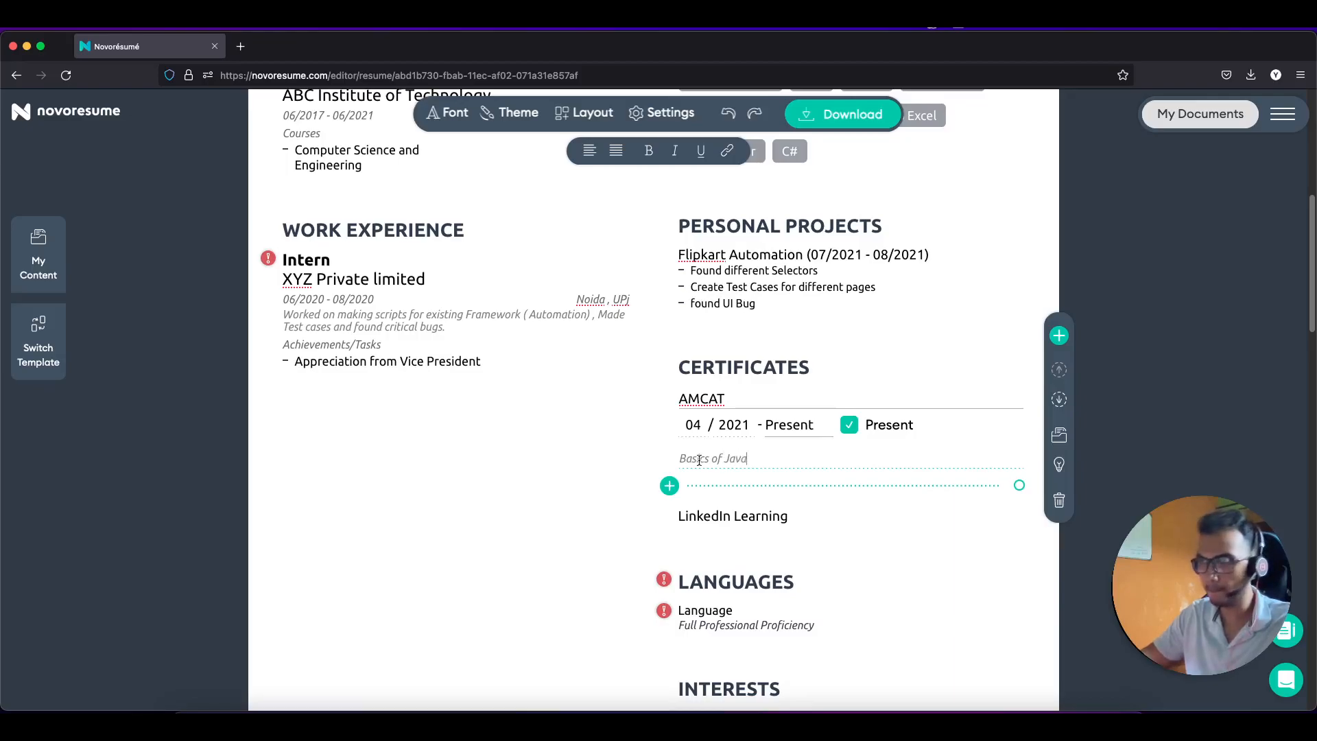
left_click(670, 485)
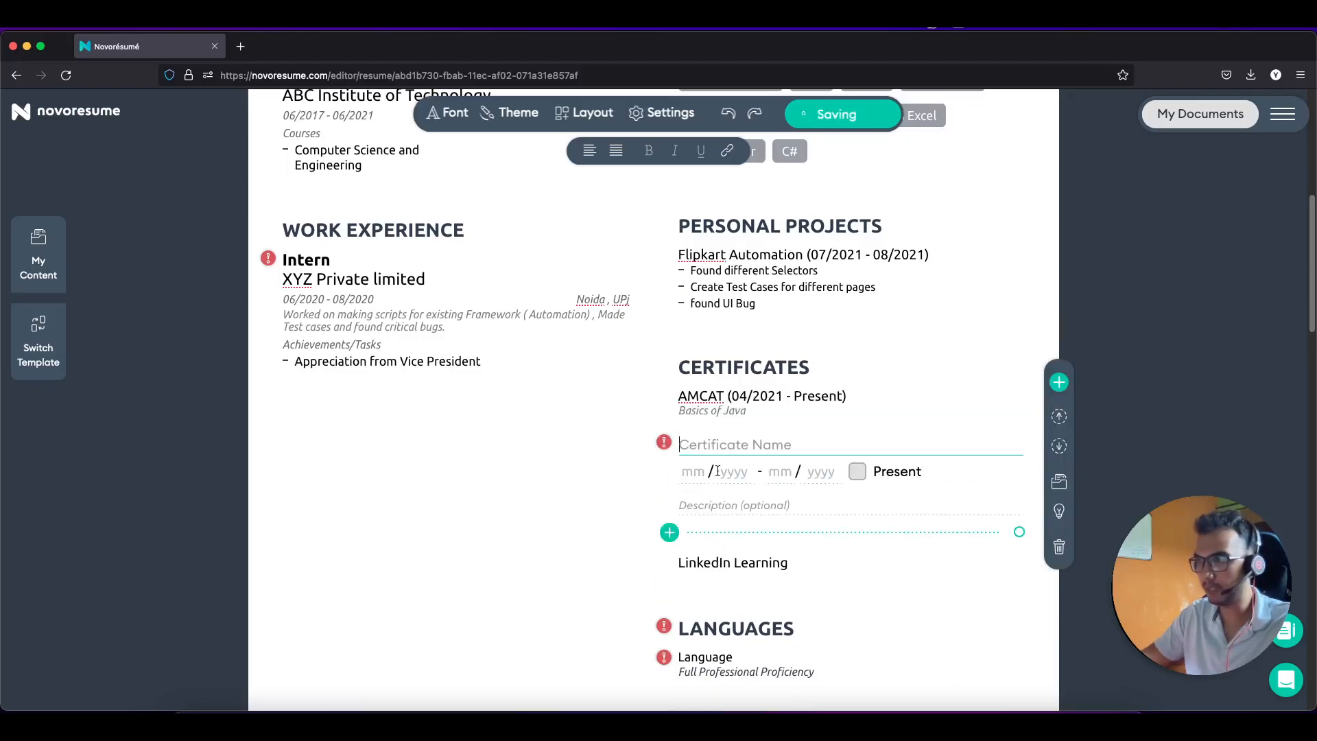
Step: Give the LinkedIn Learning certificate the description 'JManual Tesitng'
left_click(728, 564)
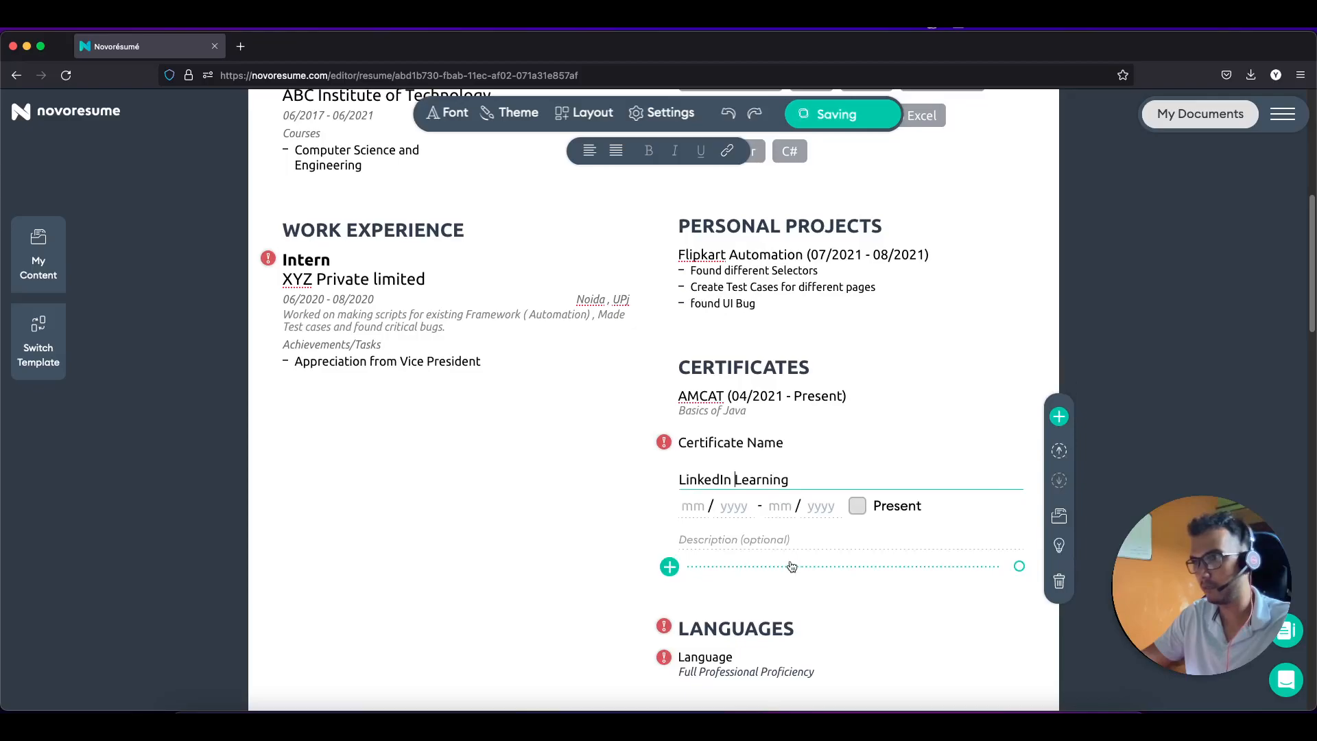
left_click(715, 540)
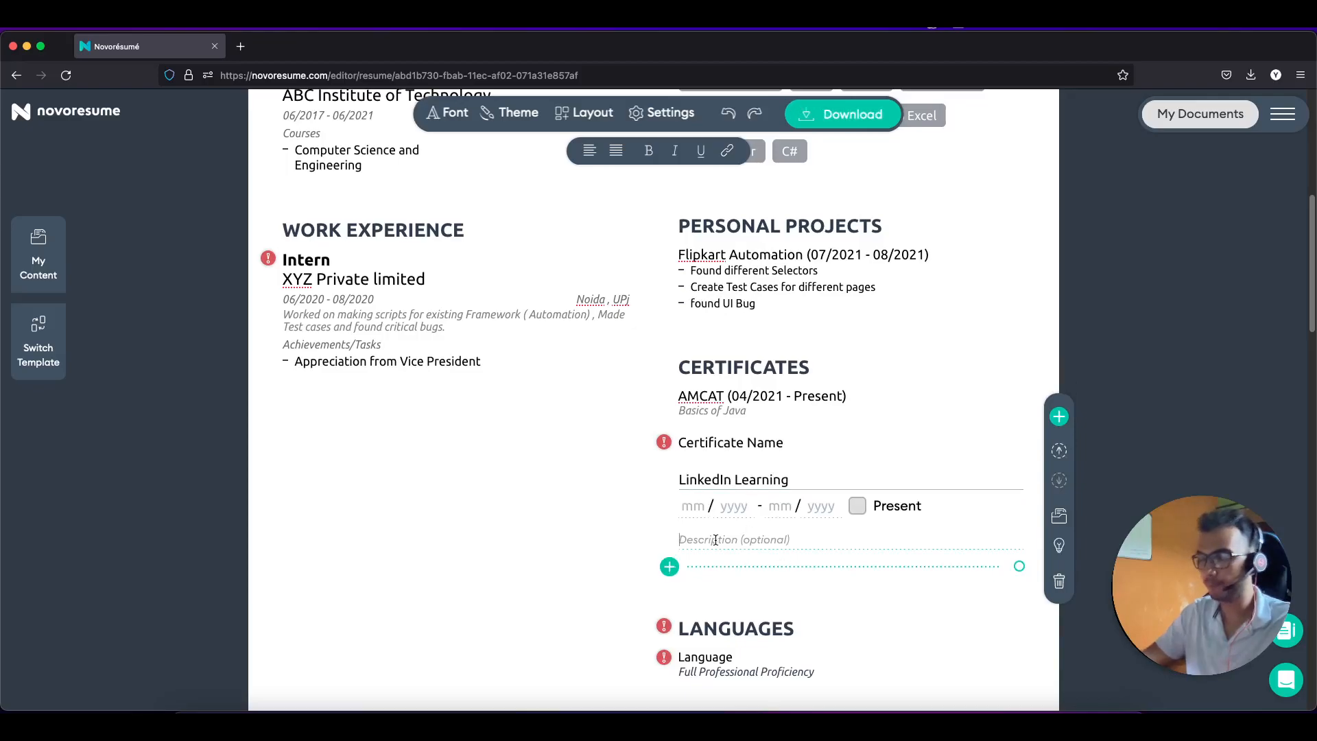
type("SQl course")
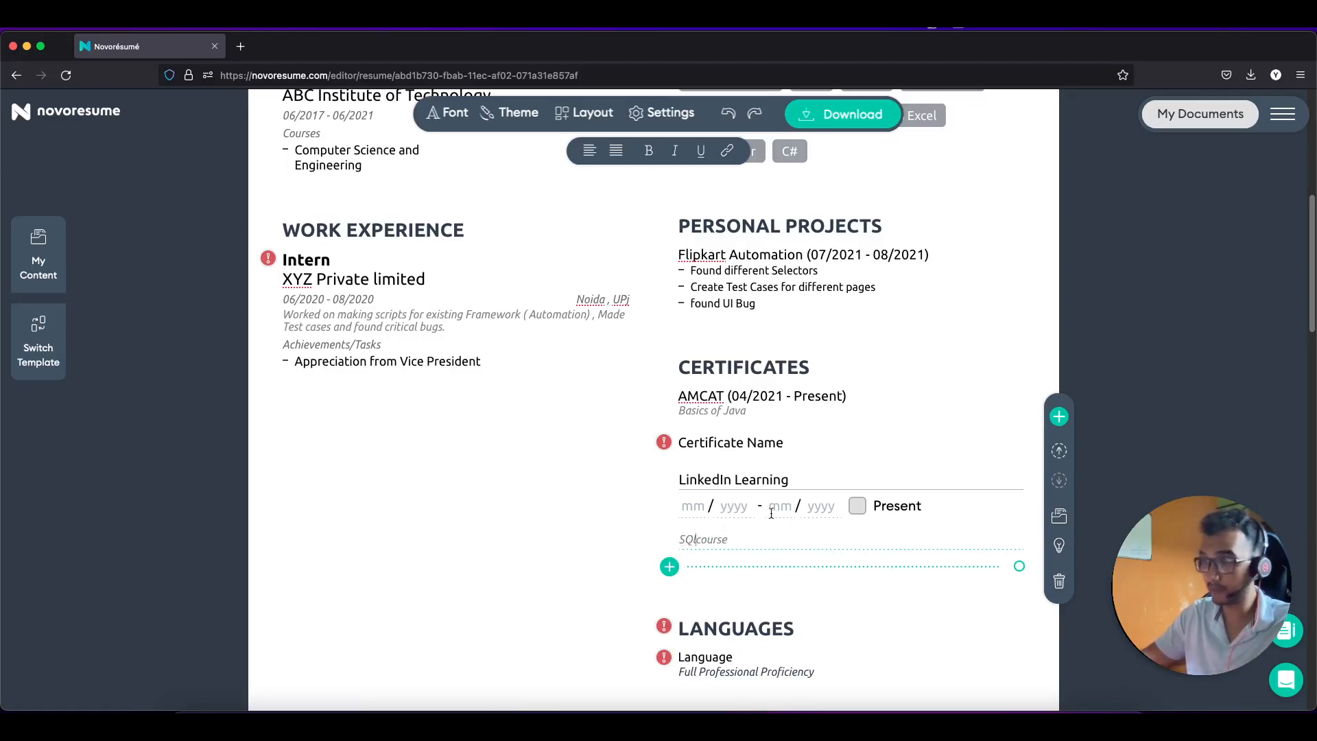
left_click_drag(751, 539, 653, 542)
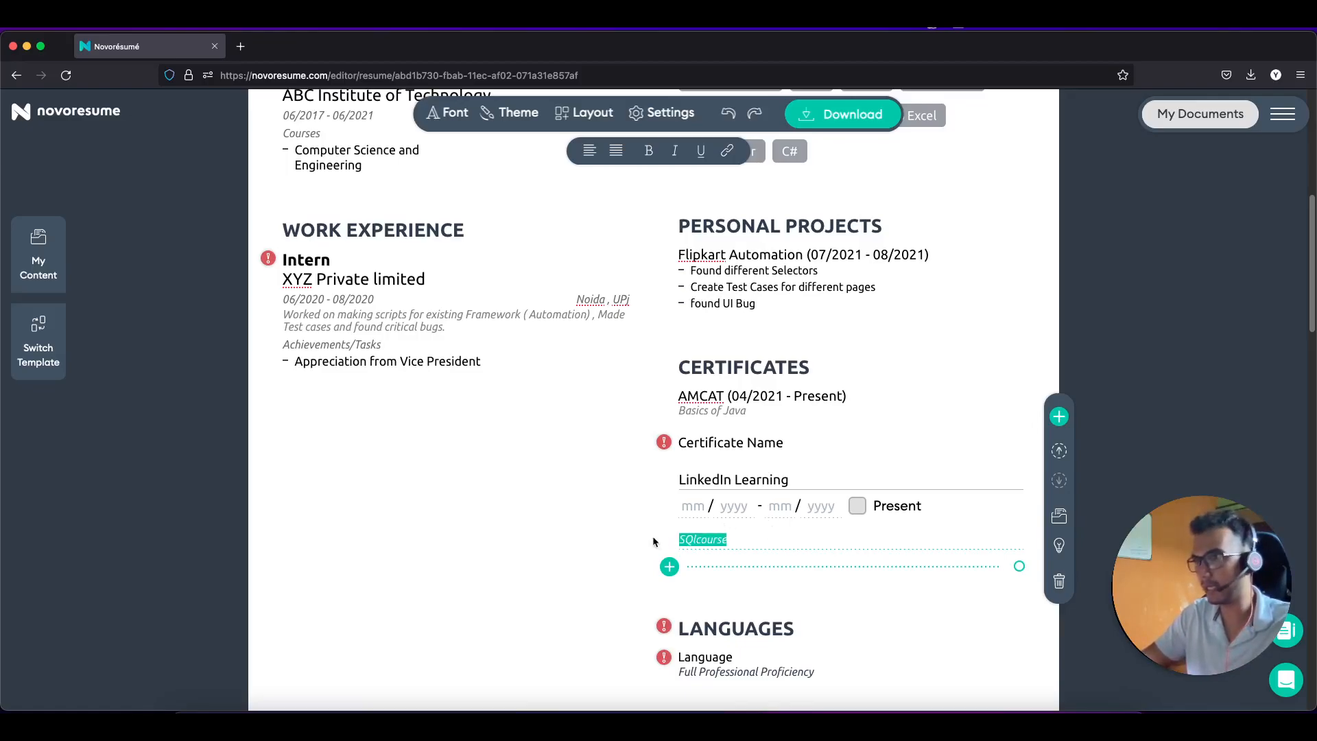
type("JManu")
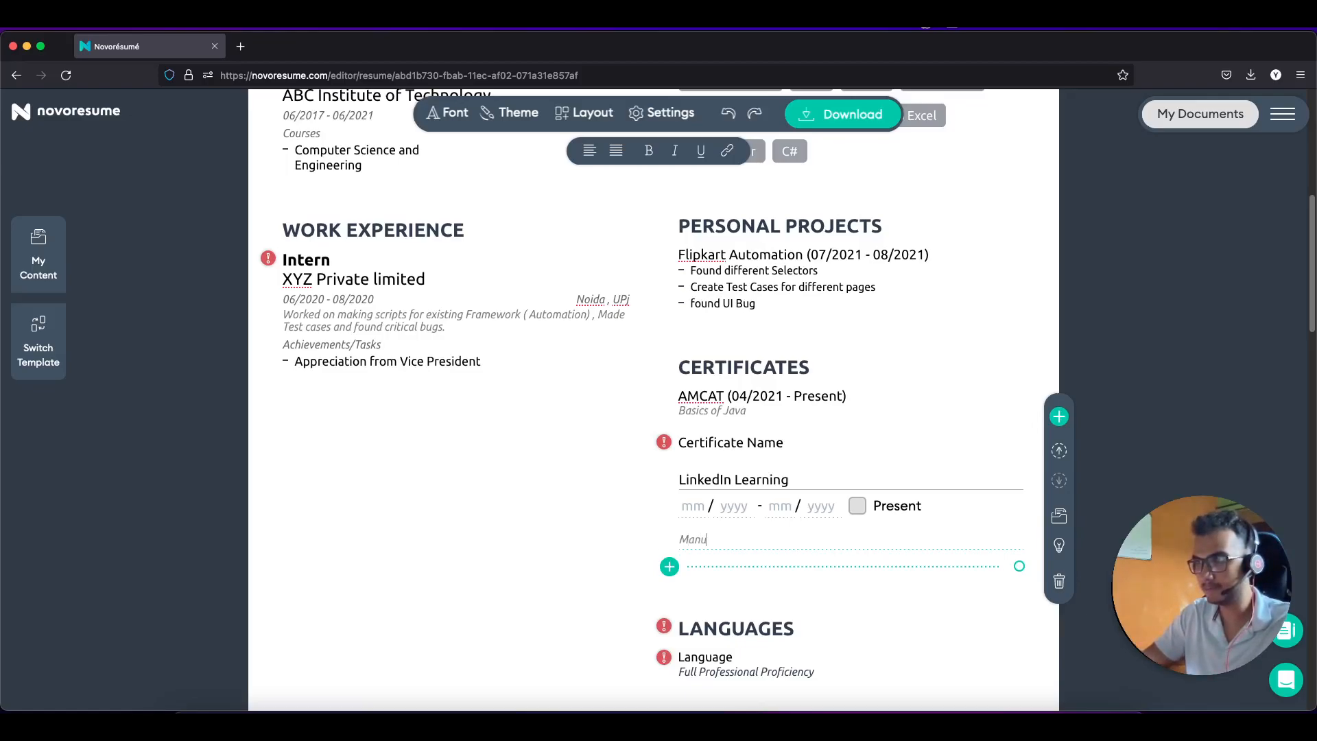
type("al Tesitng")
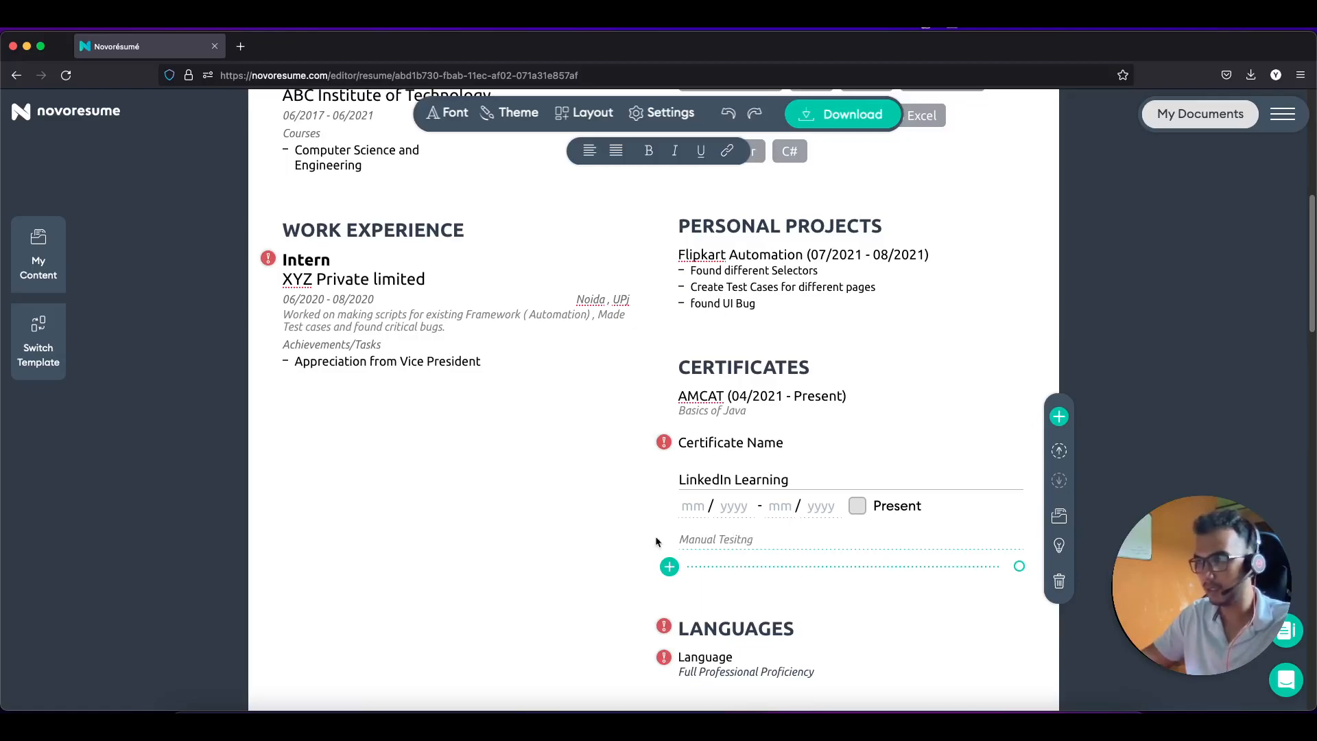
Step: Set the LinkedIn Learning dates to 07/2021 - 07/2021, correcting the end year
left_click(698, 502)
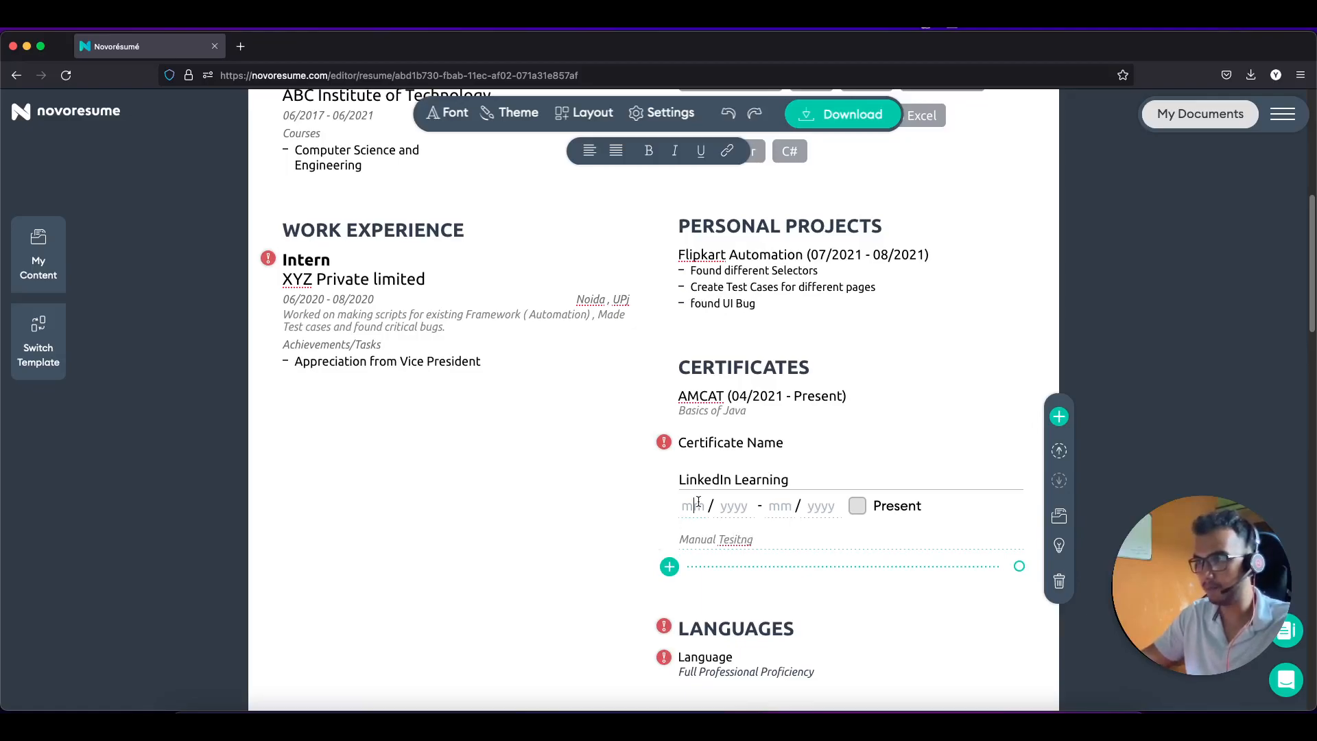
type("0")
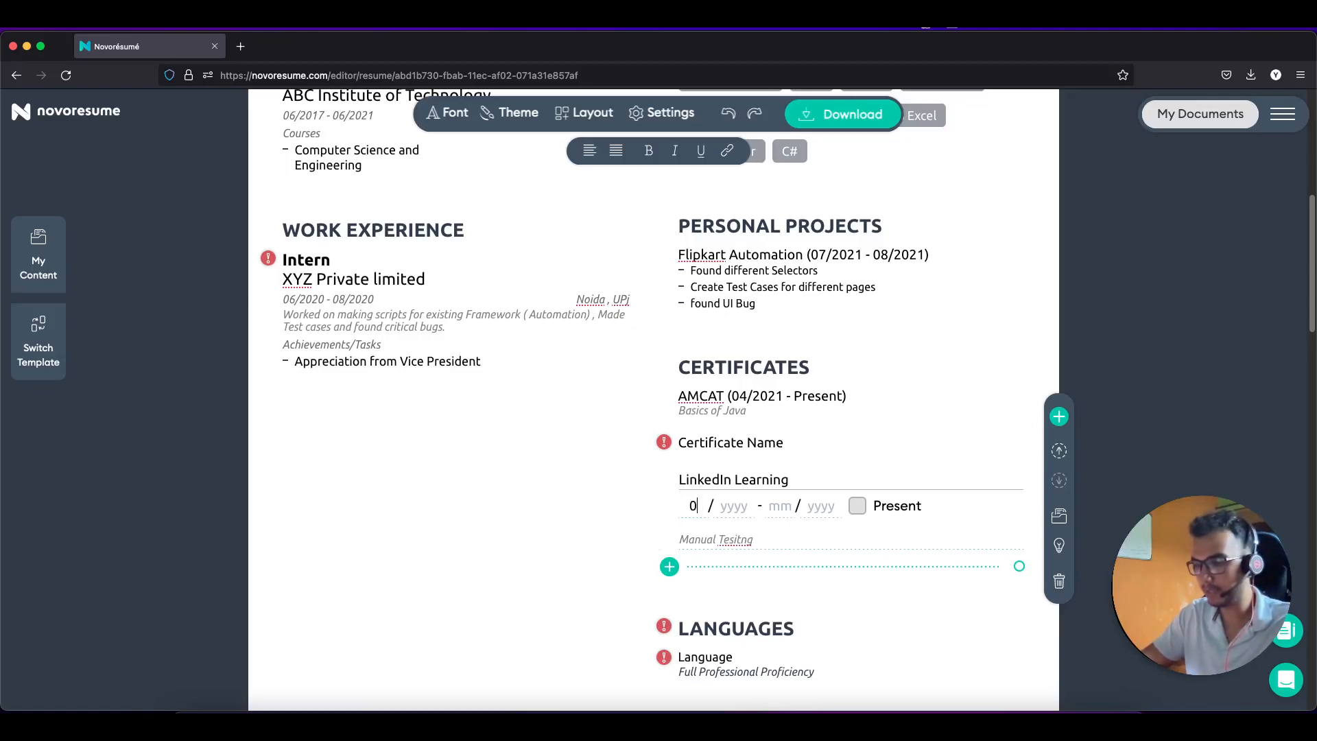
type("7 / 2")
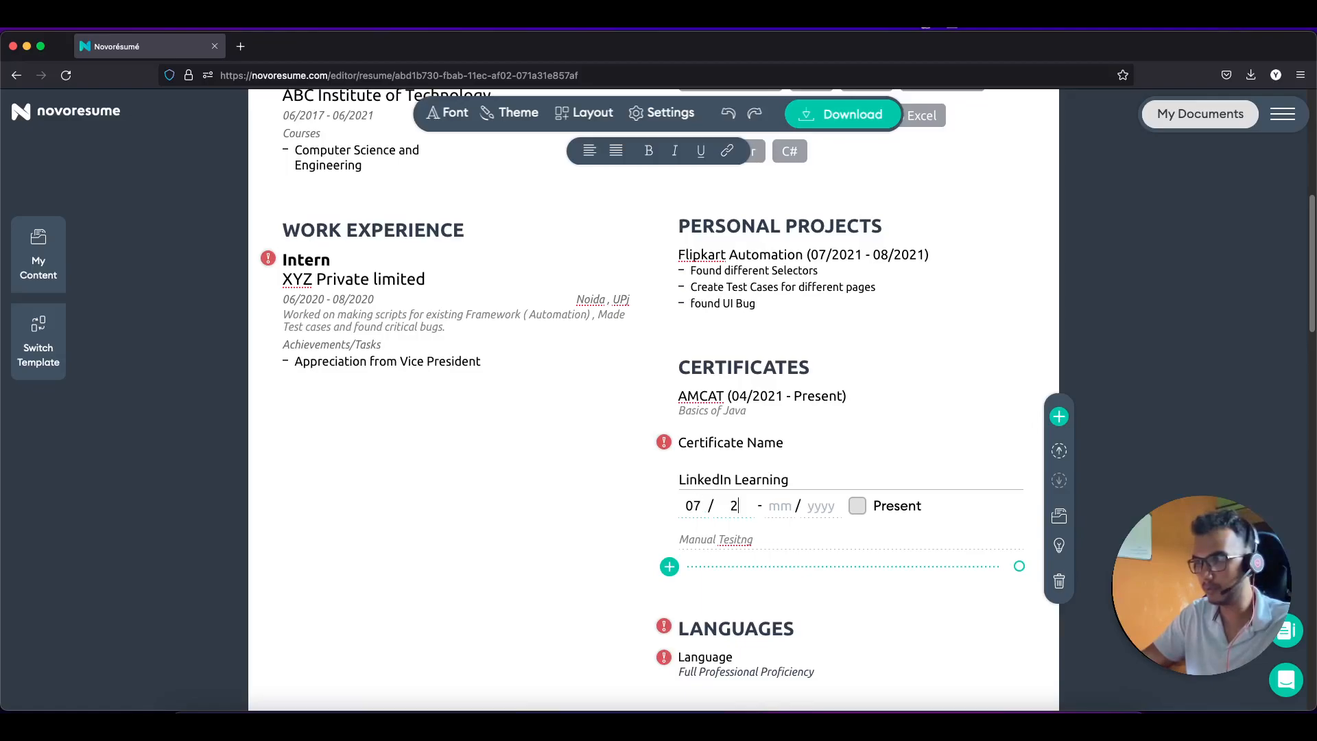
type("021 - 07 / 2020")
key("BackSpace")
type("1")
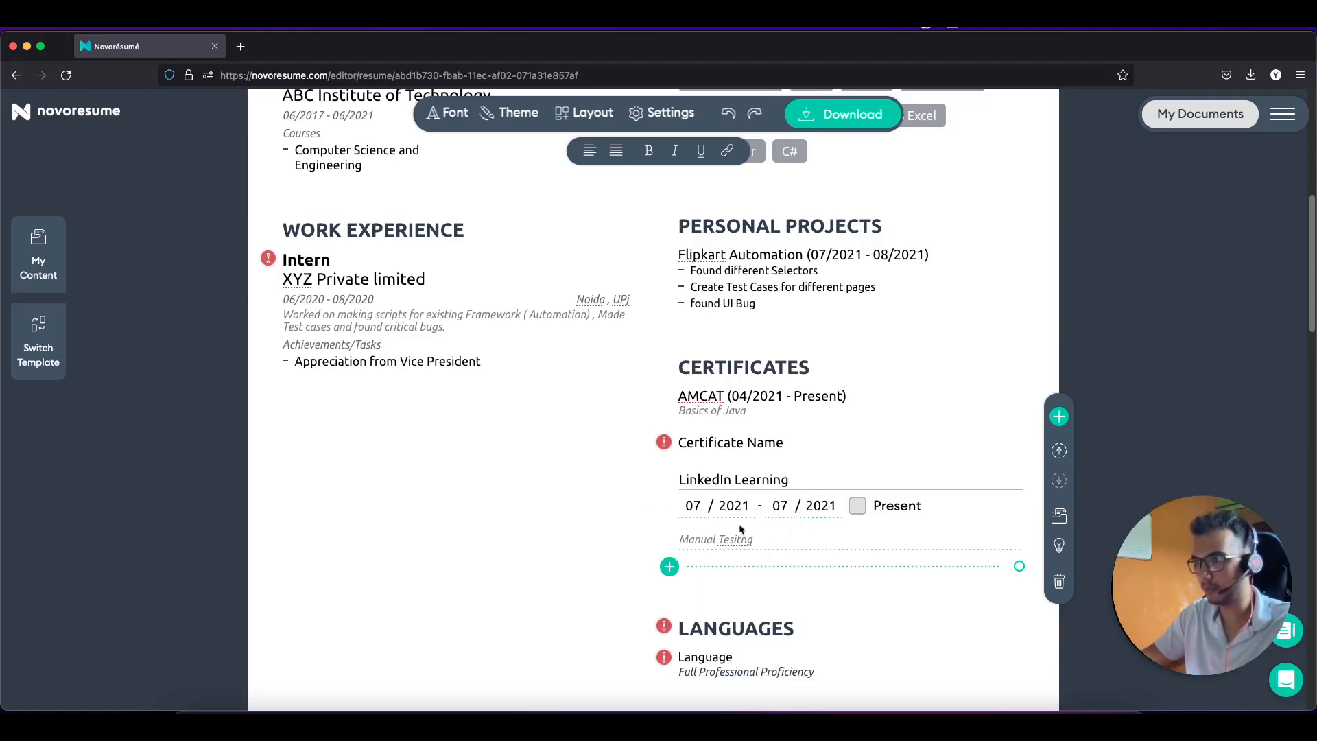
left_click(561, 525)
scroll(693, 523, "down", 1)
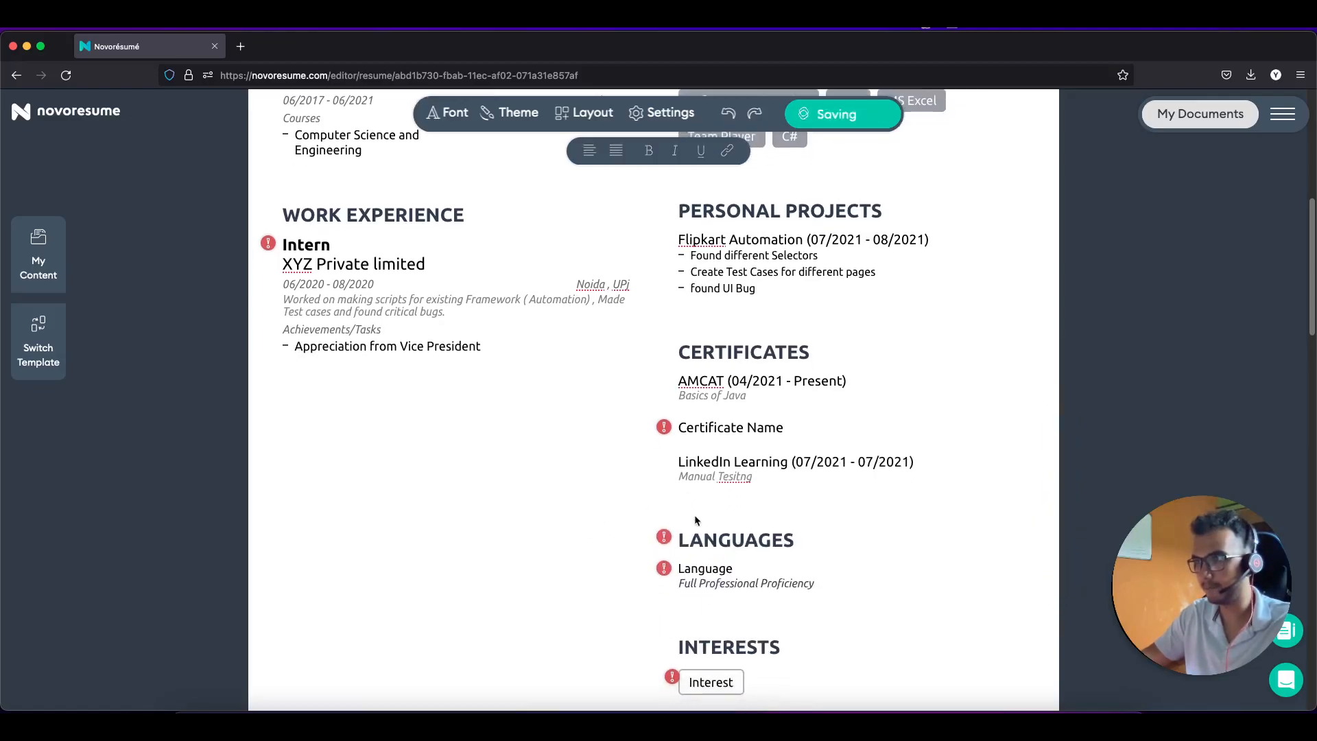
Step: Name the blank certificate ISTQB, dated 07/2021 to Present
left_click(690, 430)
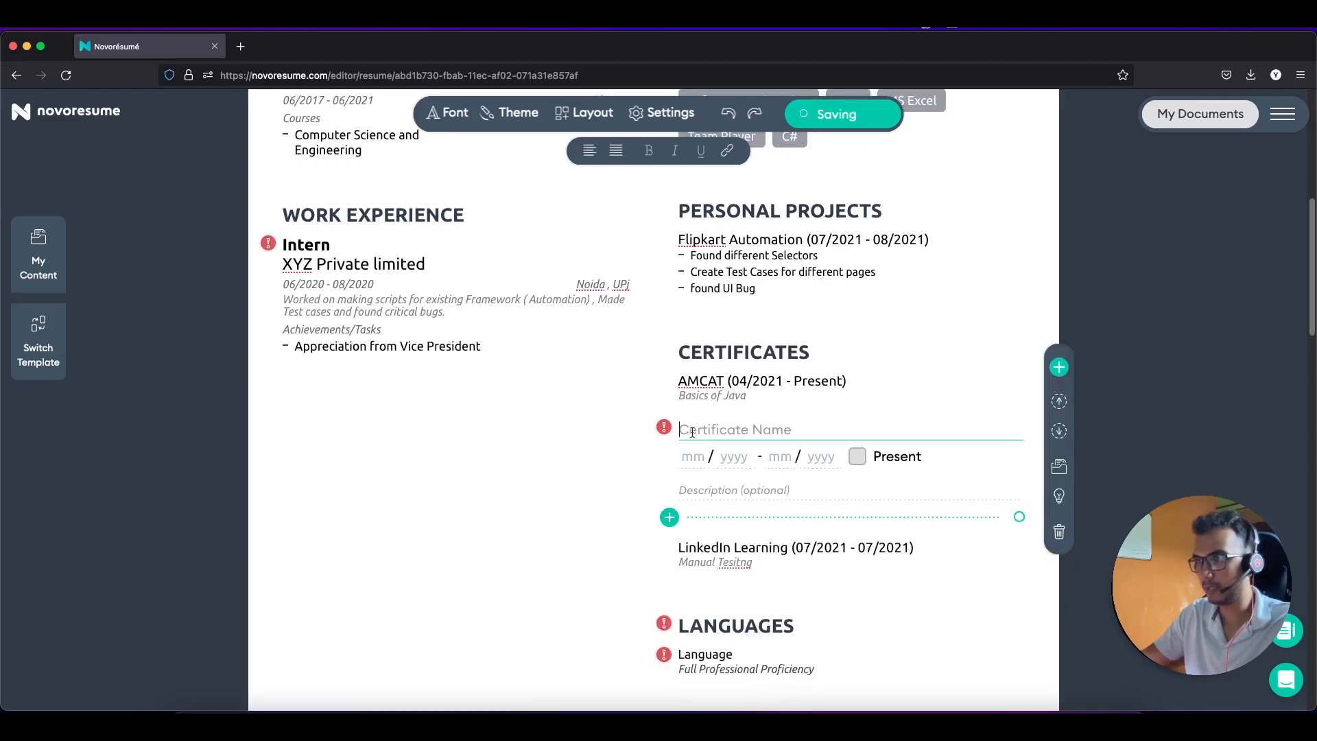
type("IS")
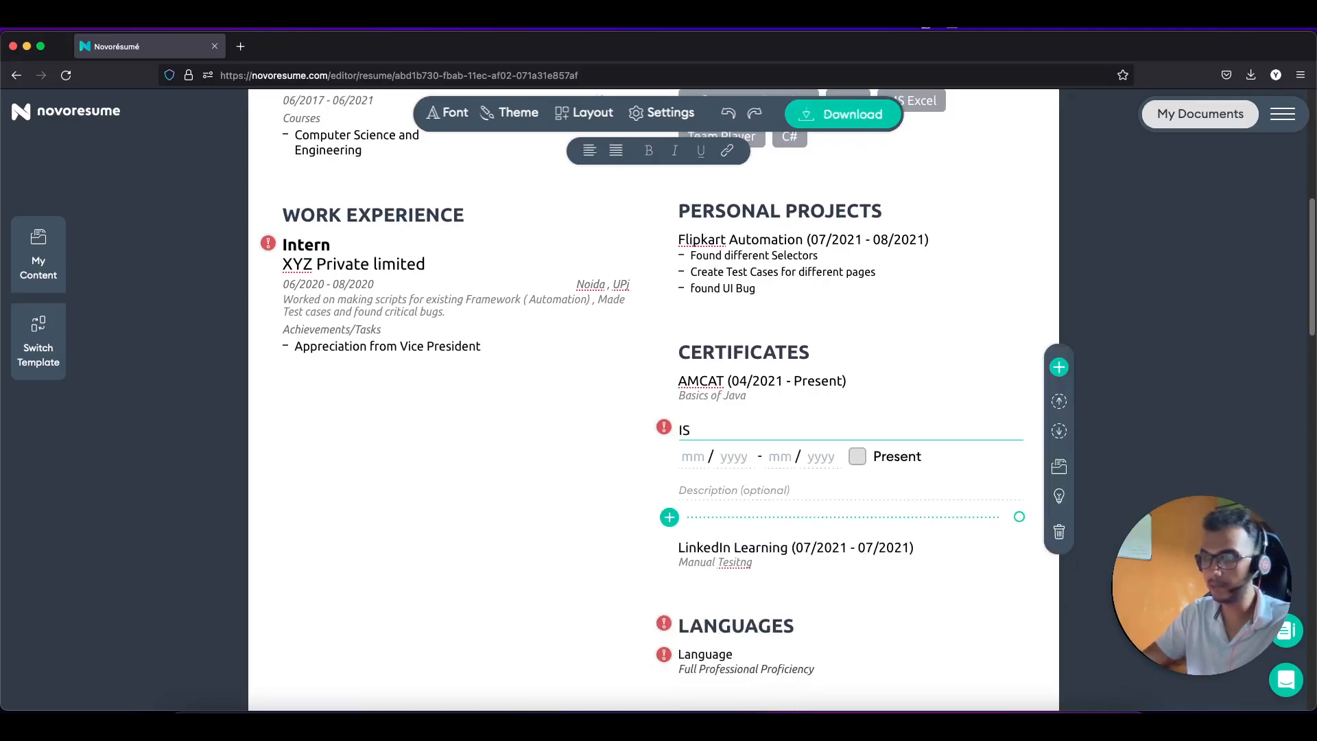
key("BackSpace")
type("STQB")
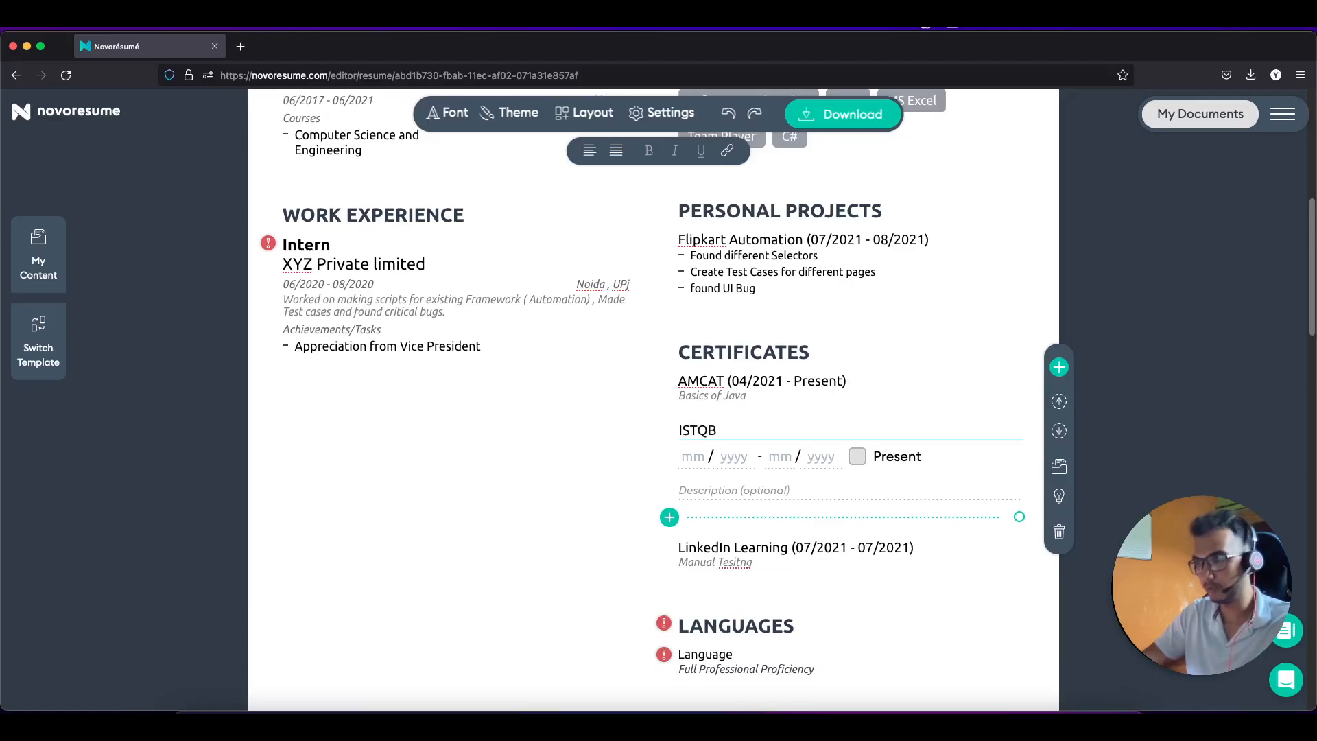
left_click(693, 456)
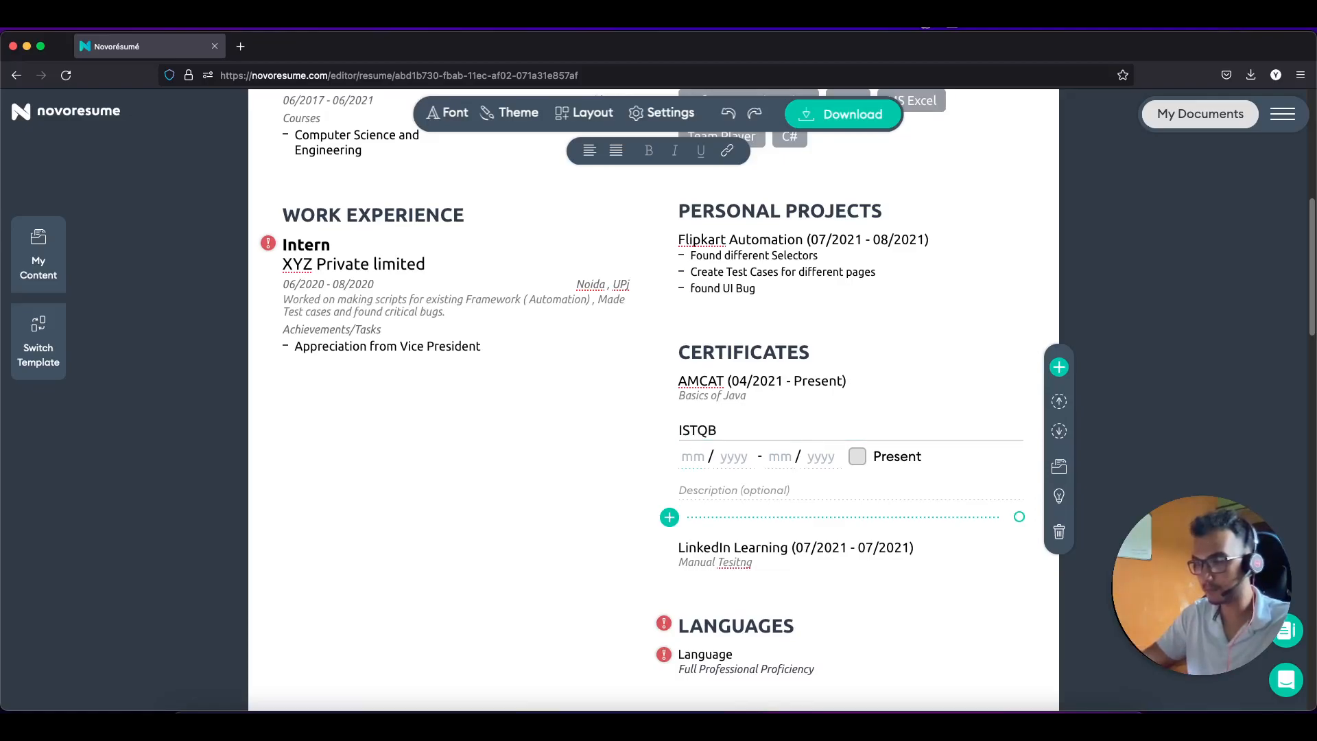
type("07 / 2021")
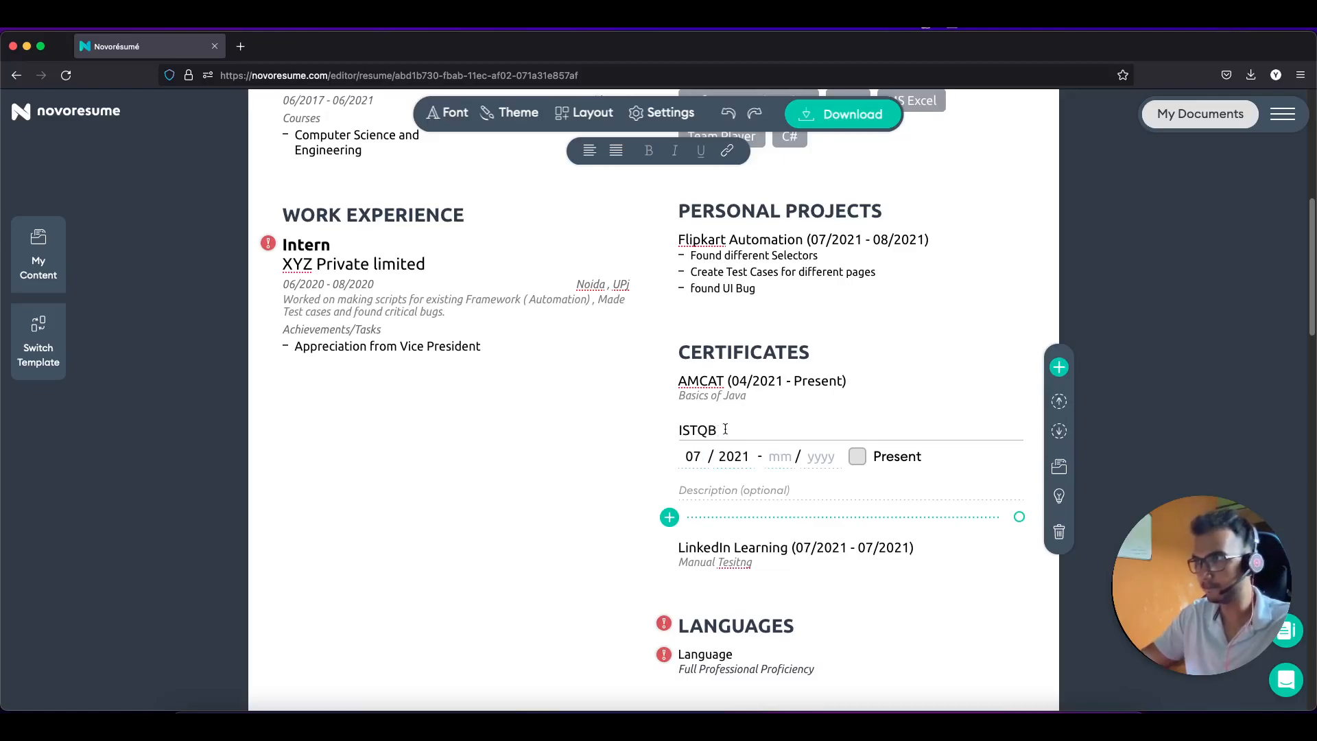
left_click(857, 456)
Step: Enter 'Basic' as the ISTQB certificate description
left_click(754, 489)
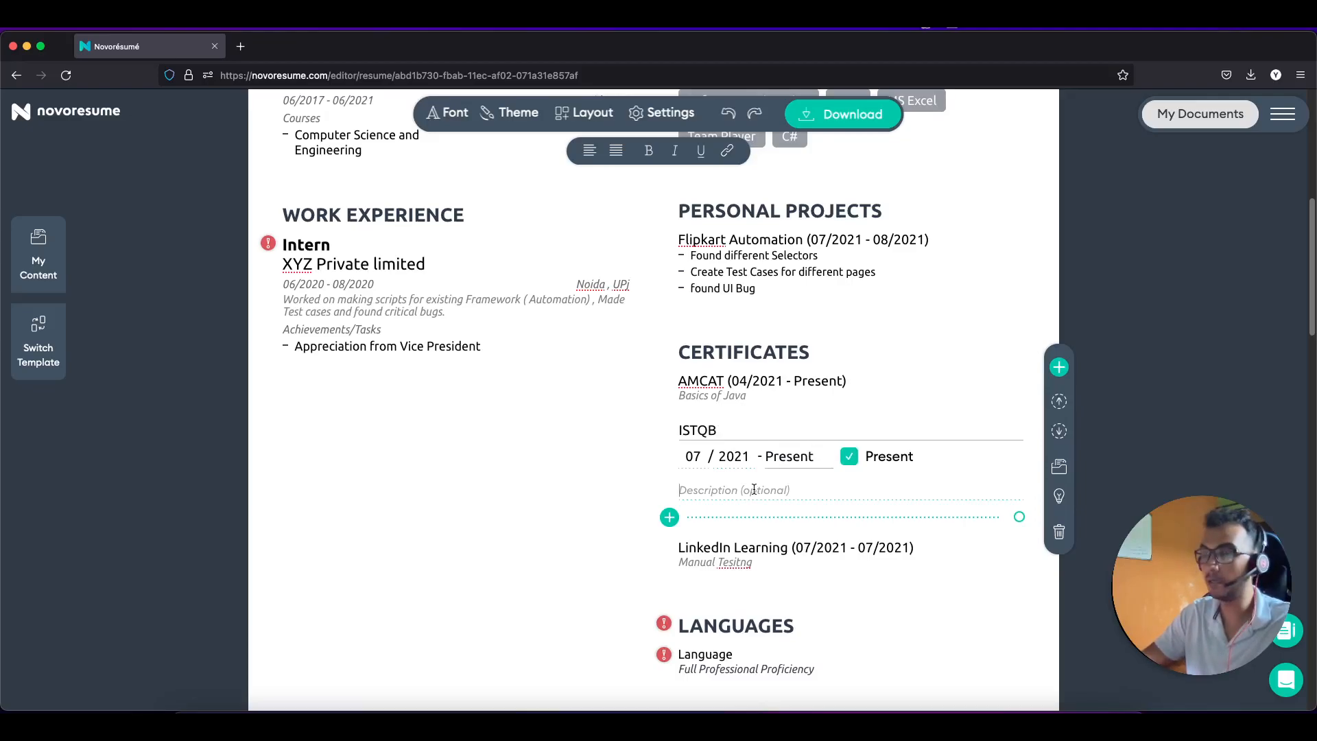
type("C")
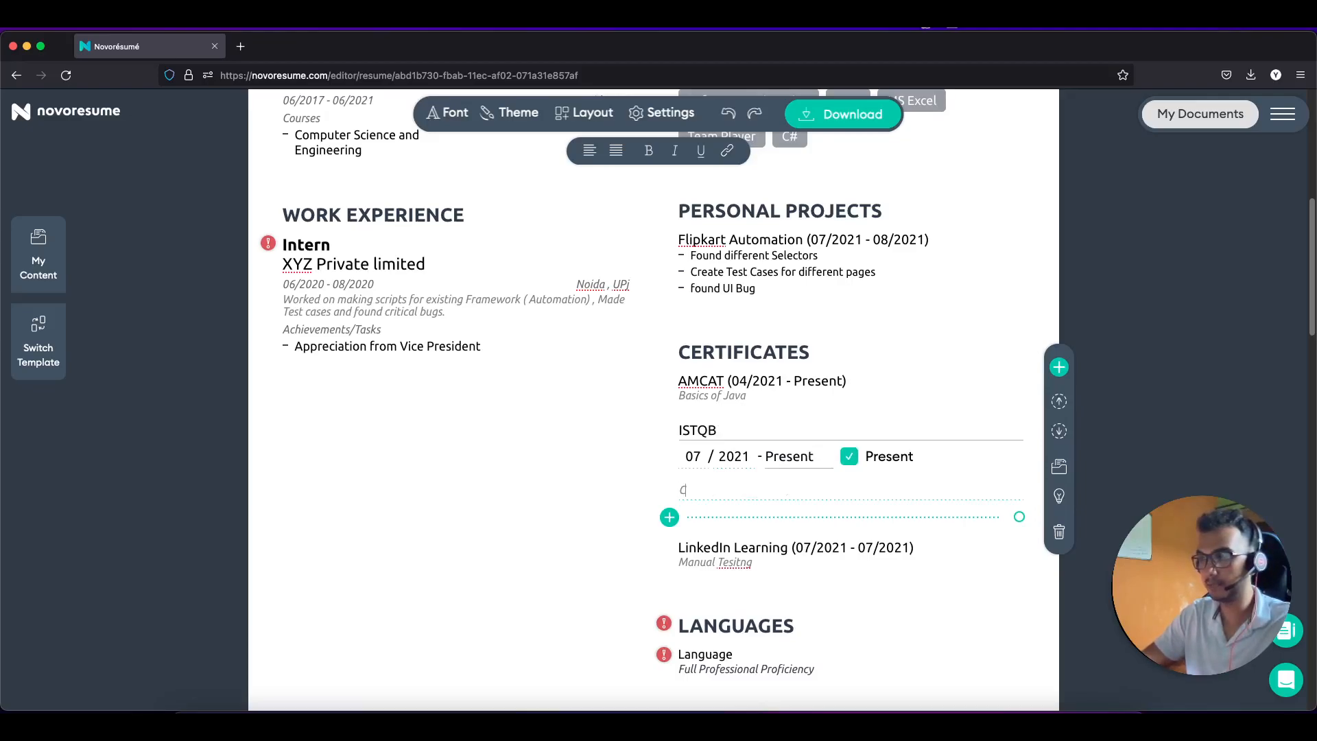
key("BackSpace")
type("Basic")
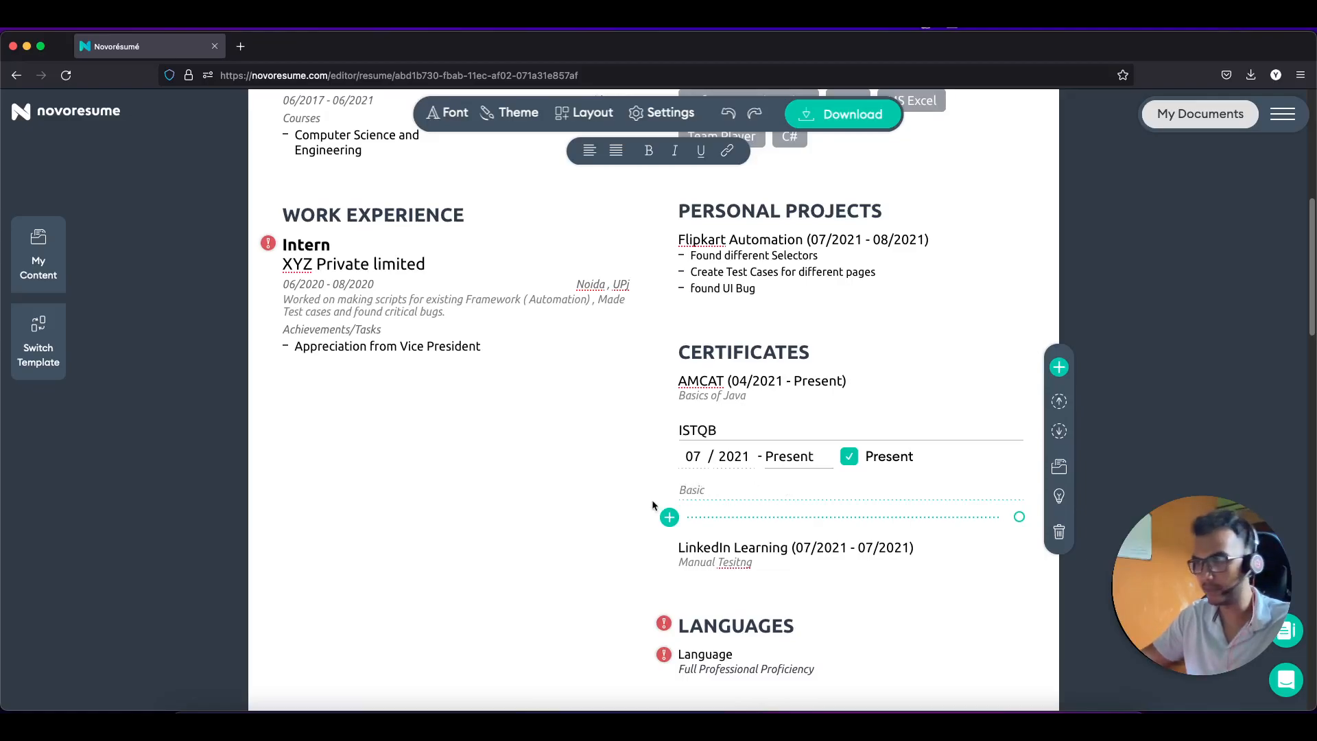
scroll(651, 499, "down", 2)
left_click(655, 529)
scroll(699, 494, "down", 2)
Step: Add Java as a language at professional working proficiency
left_click(735, 401)
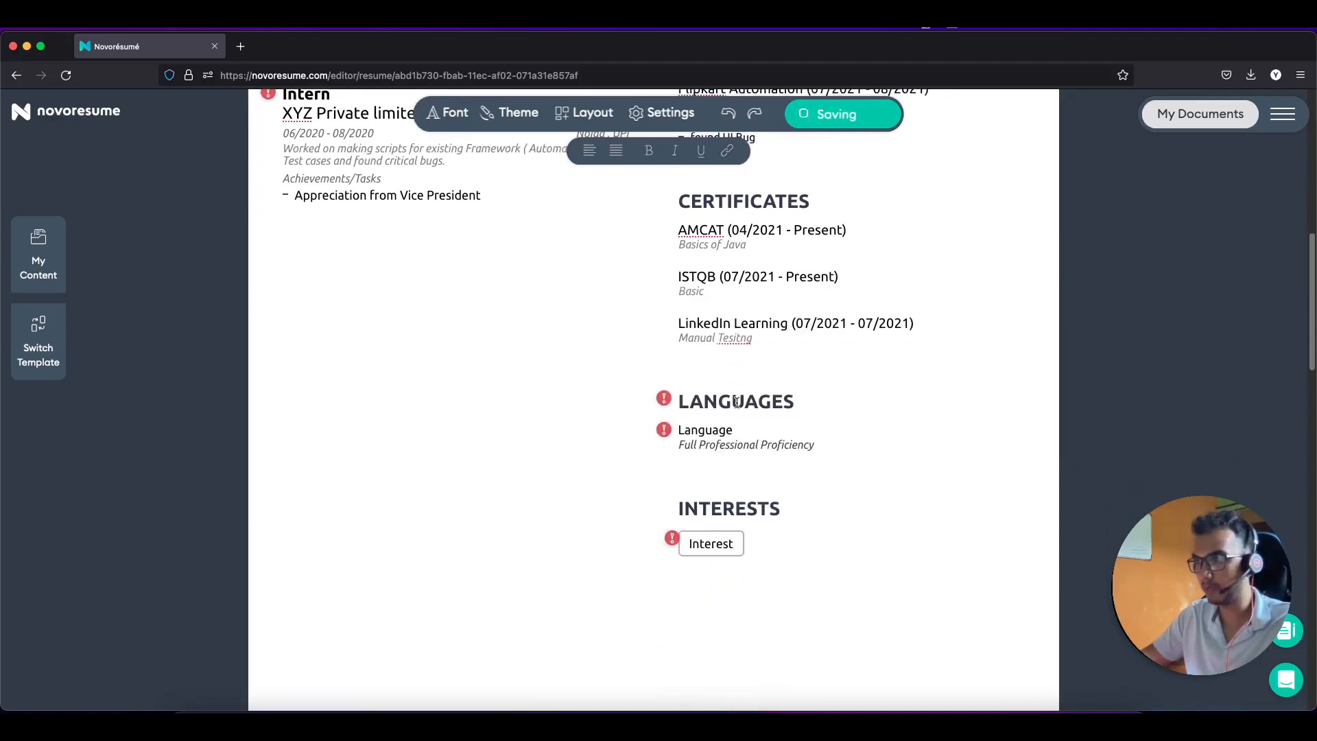
scroll(662, 426, "down", 3)
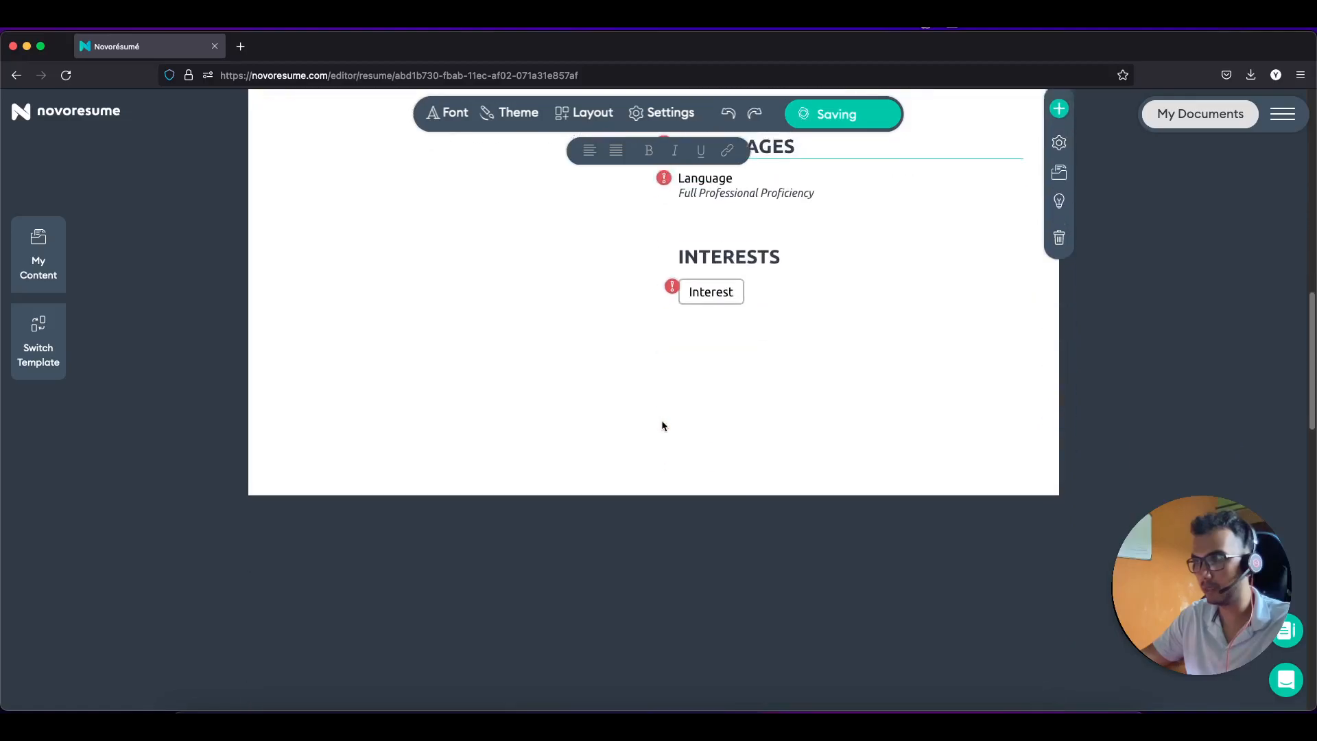
scroll(664, 425, "up", 2)
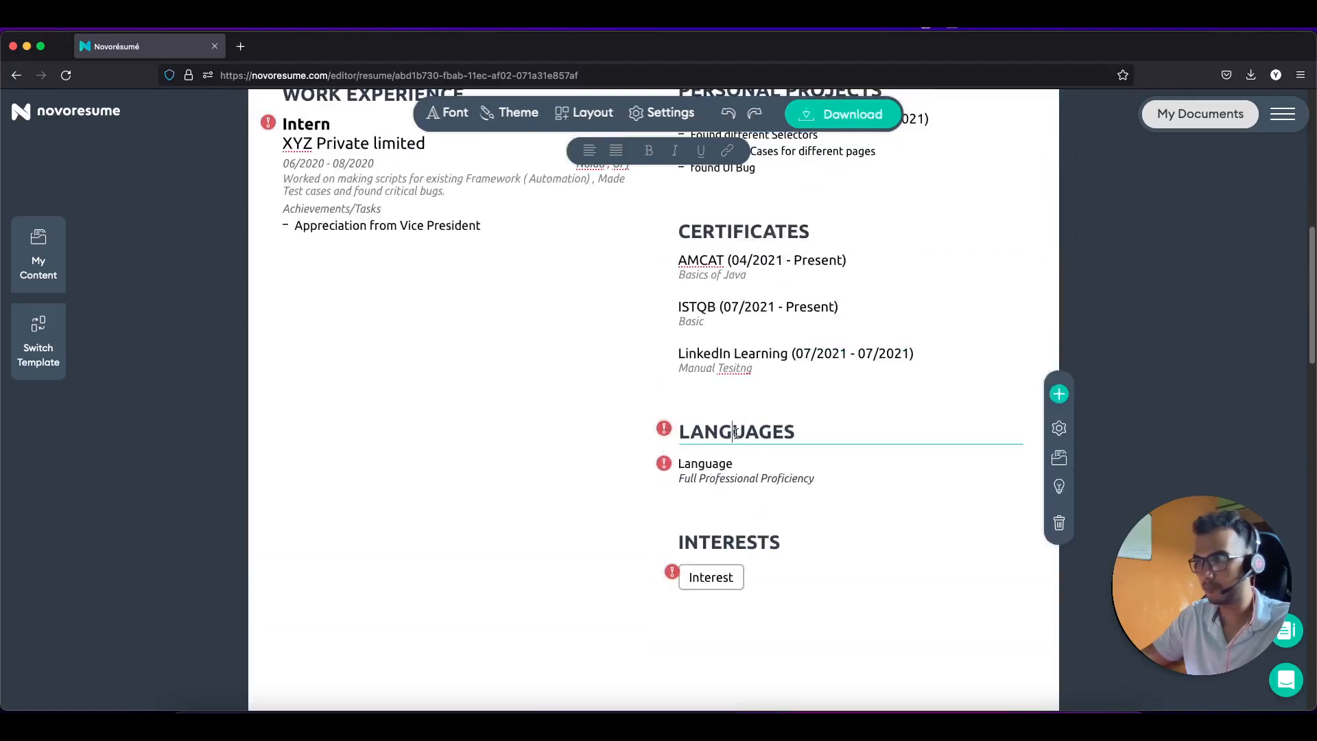
left_click(718, 462)
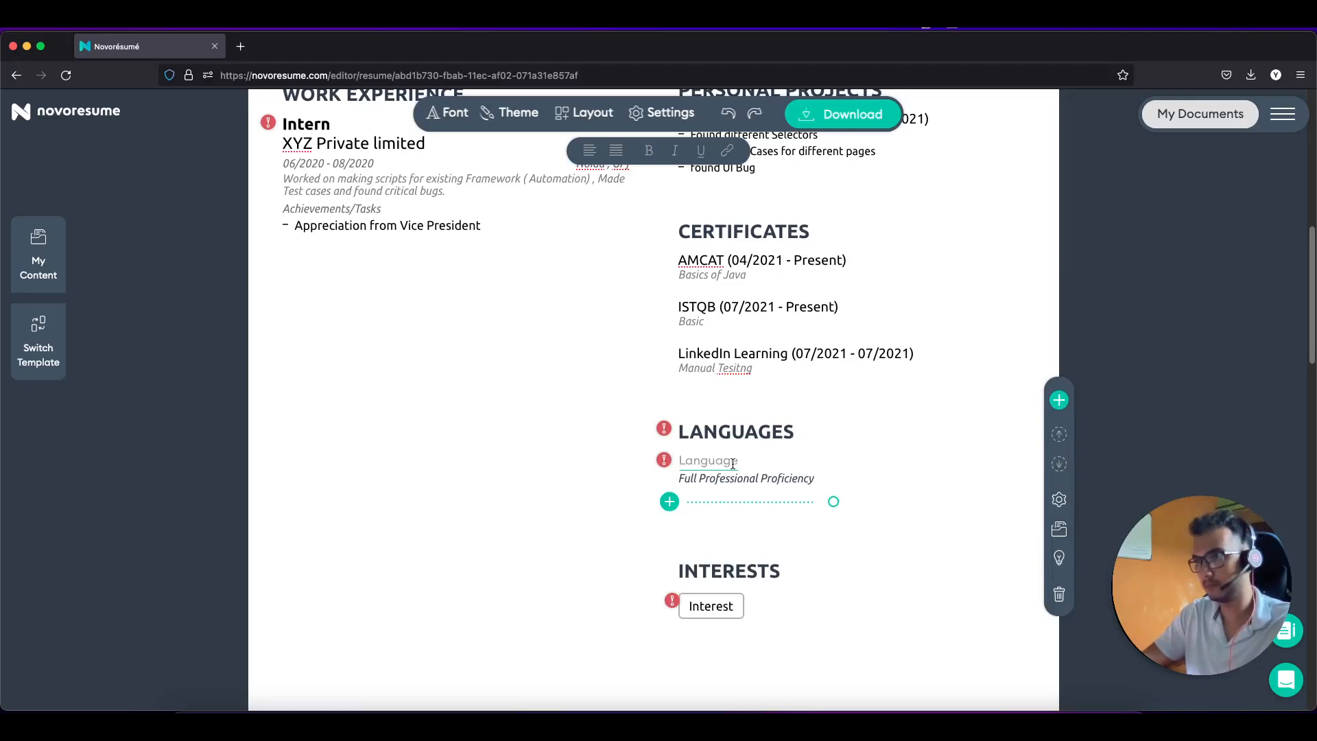
type("Java")
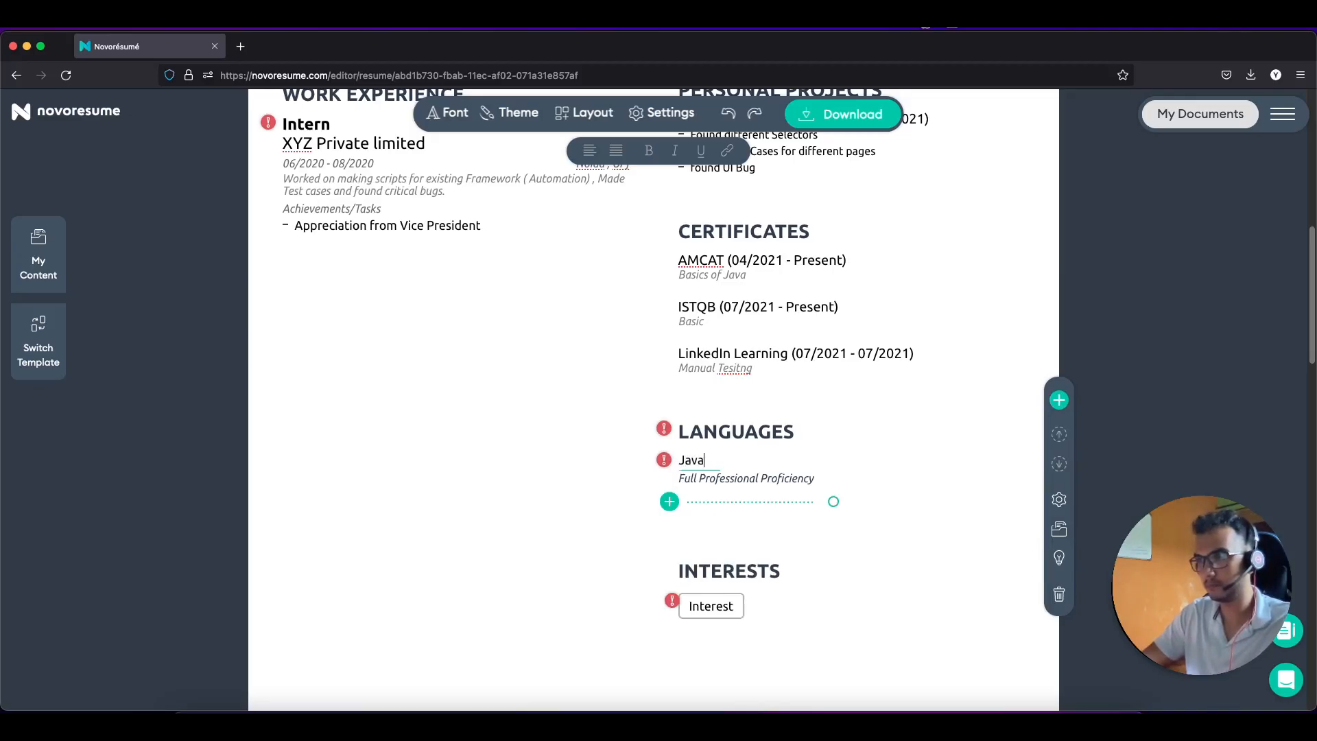
left_click(731, 478)
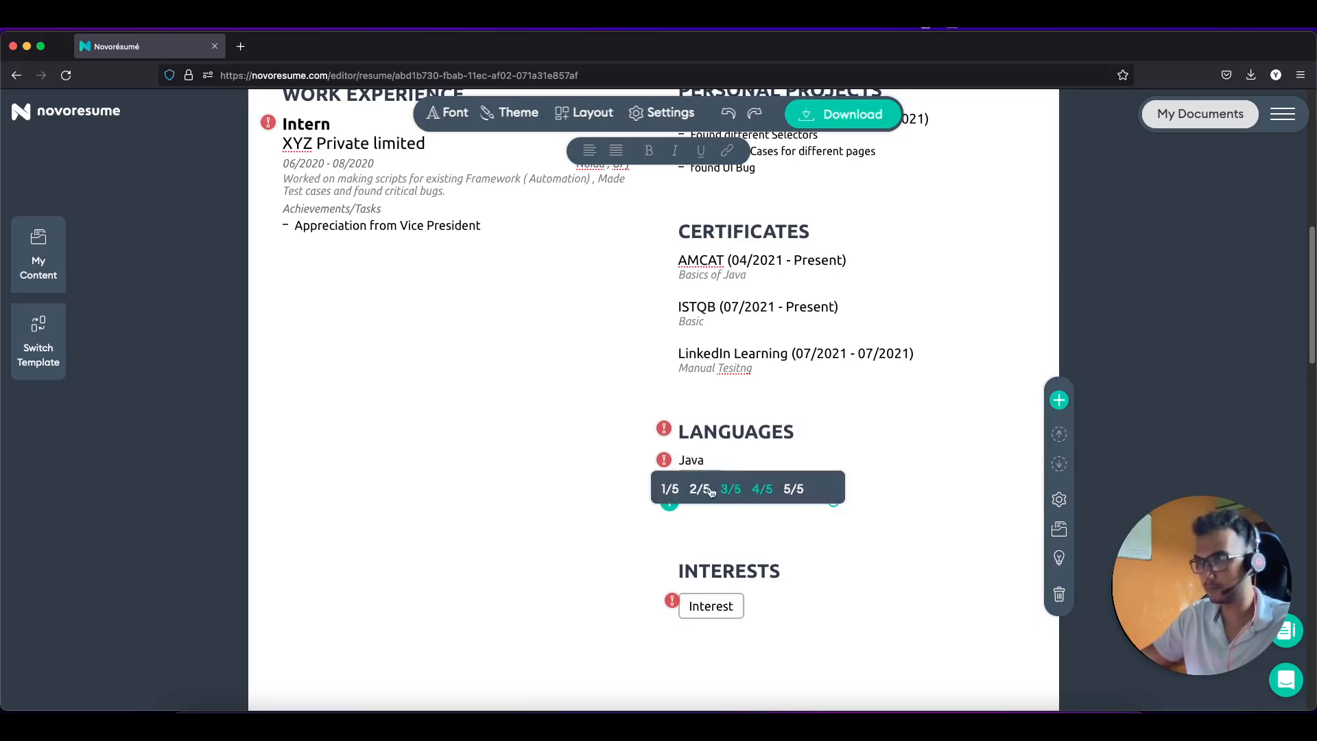
left_click(730, 489)
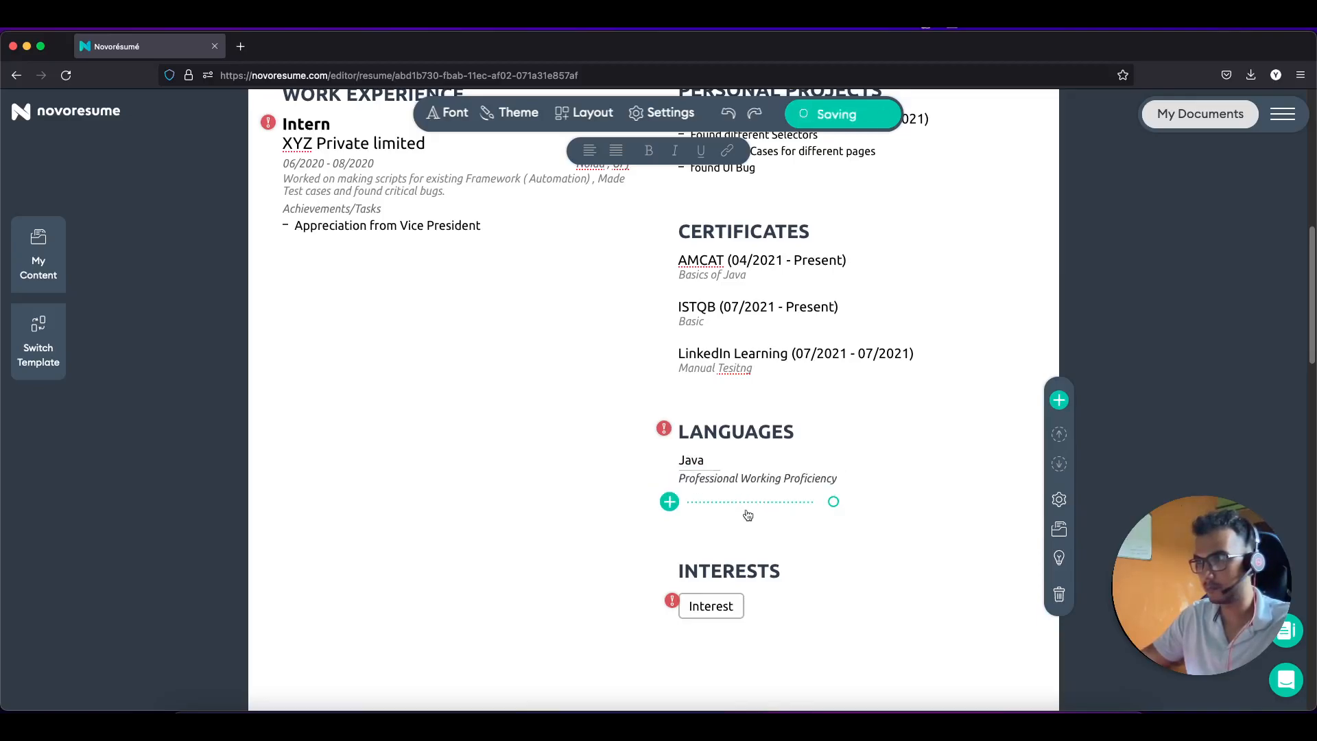
Step: Add SQL at limited working proficiency and delete the leftover empty language entry
left_click(684, 506)
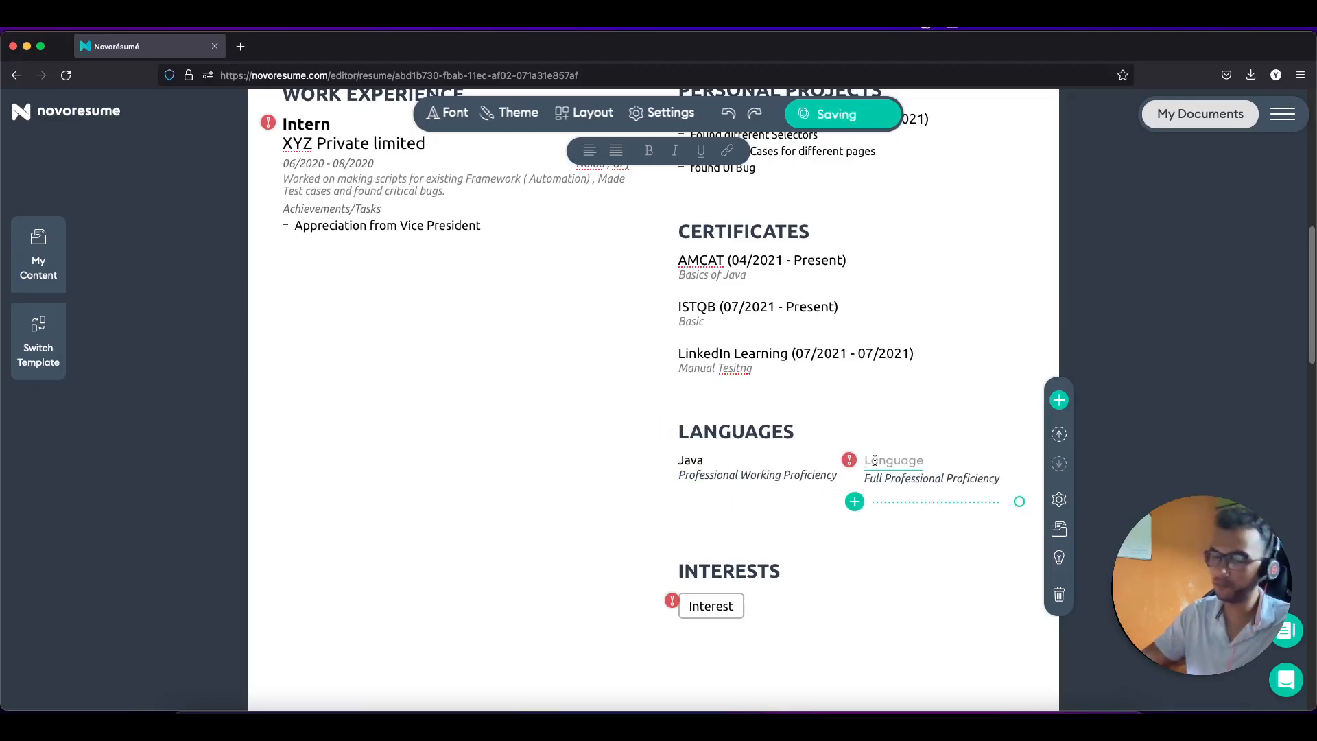
type("SQL")
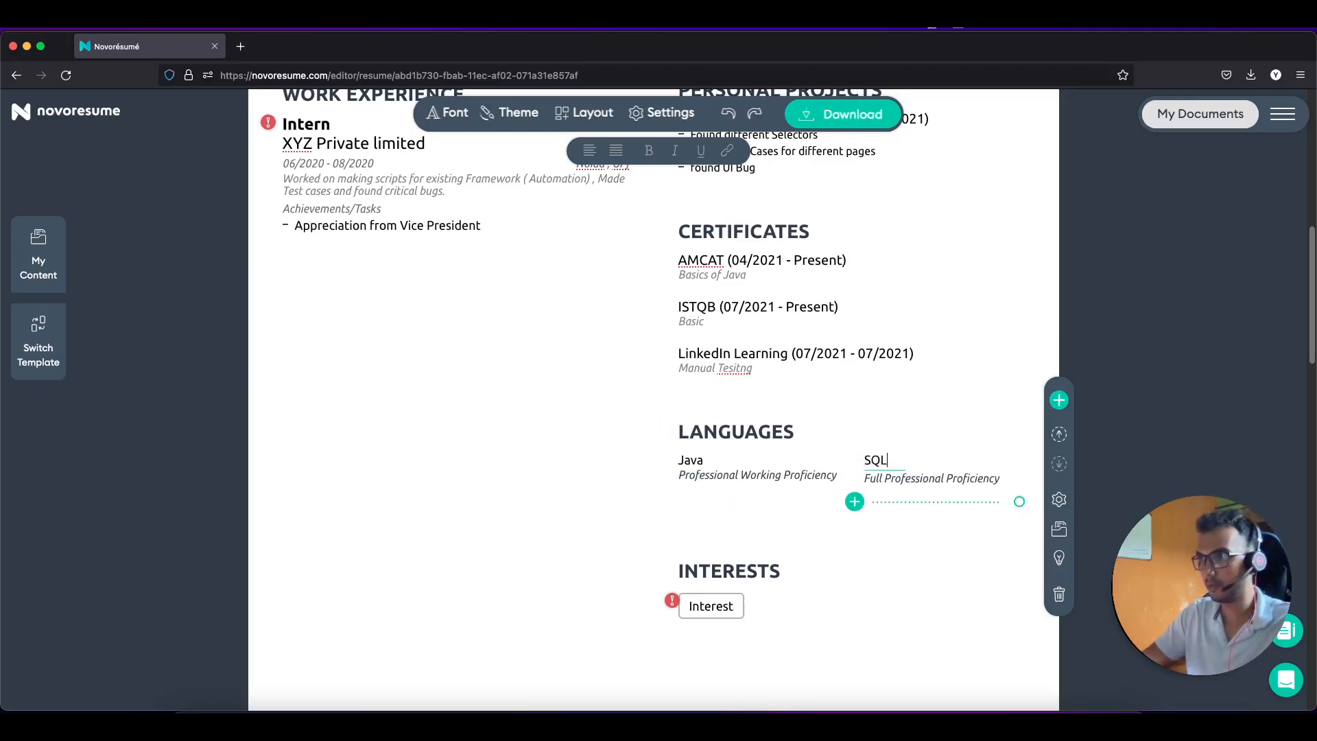
left_click(854, 501)
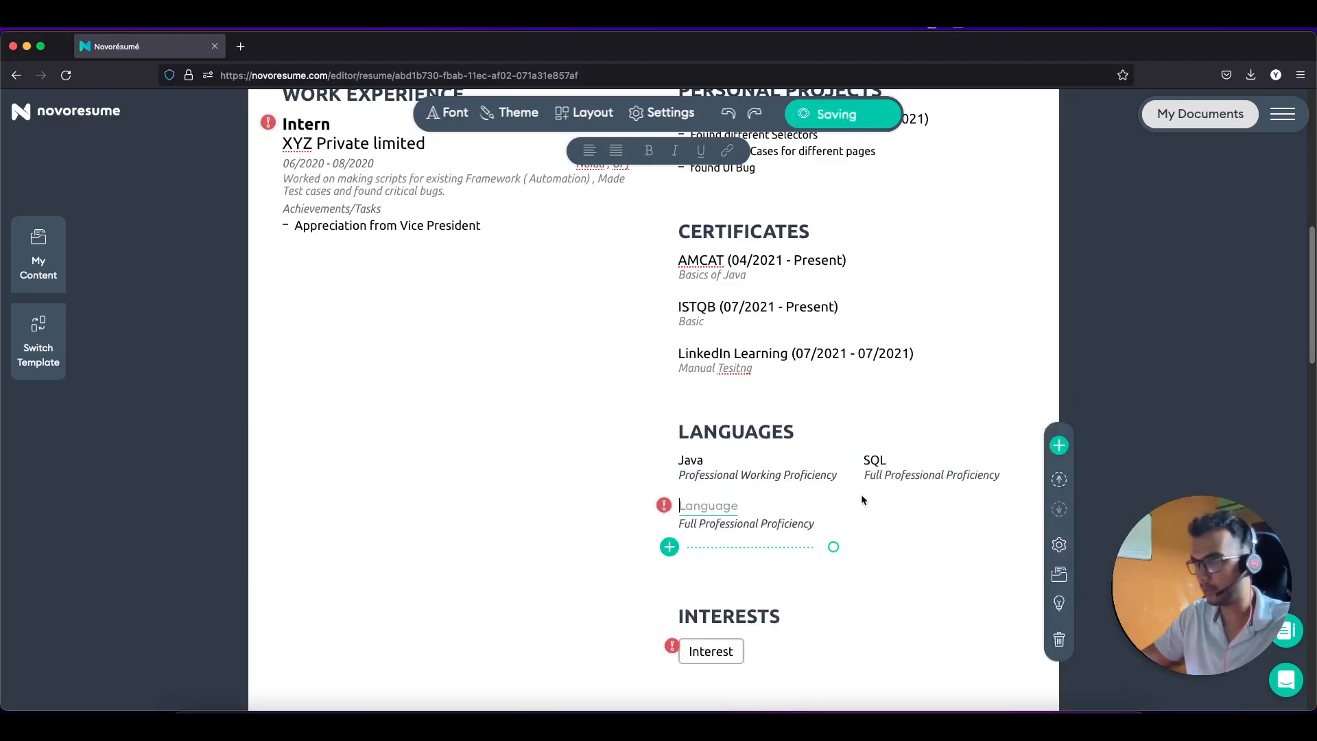
left_click(898, 480)
left_click(886, 488)
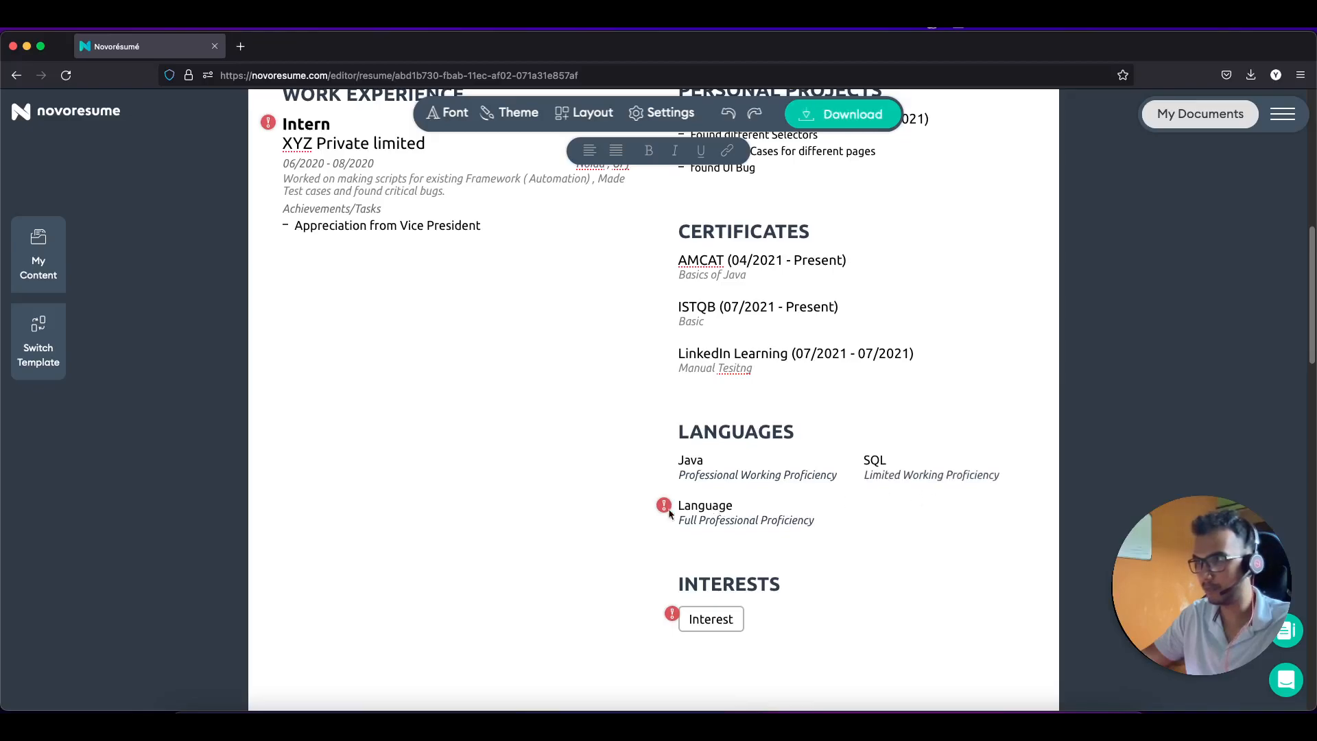
left_click(711, 520)
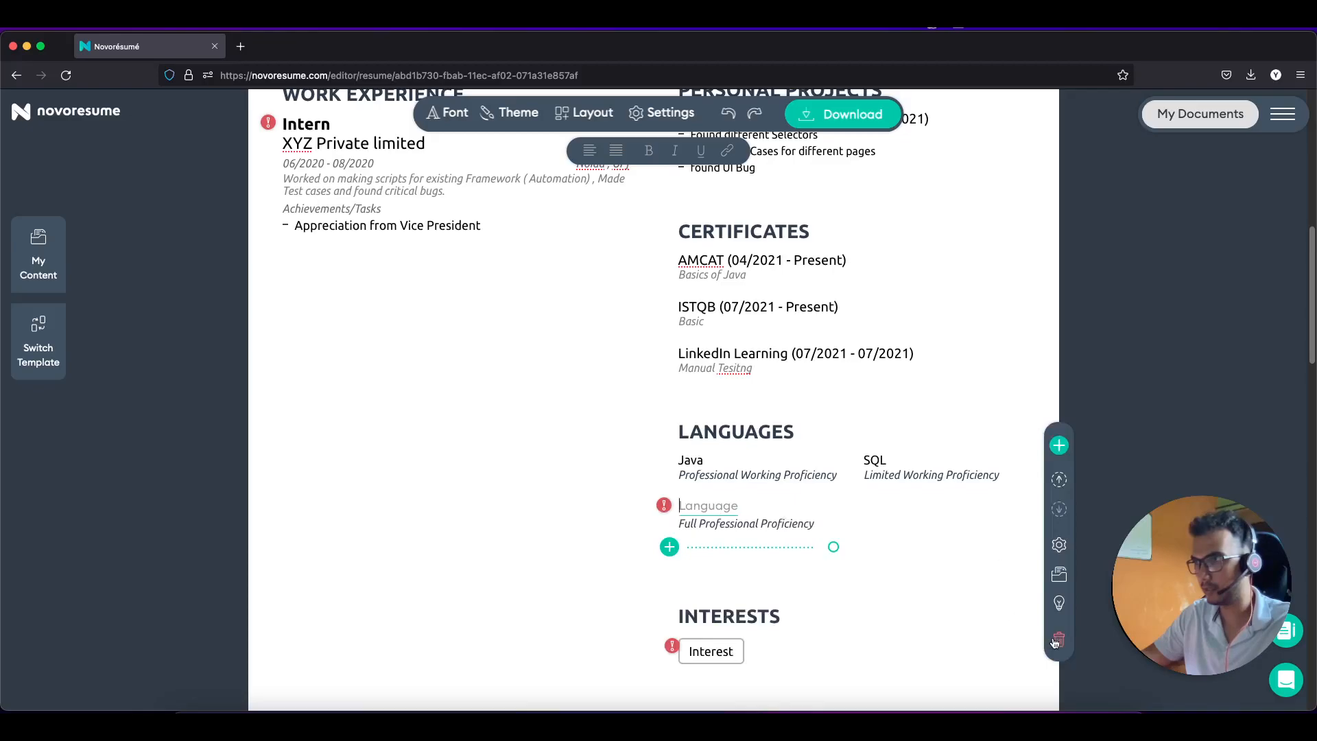
left_click(1057, 641)
Step: Enter 'Reading Novels' in the first interest tag, then add 'Cricket' and 'Photography' tags
left_click(710, 573)
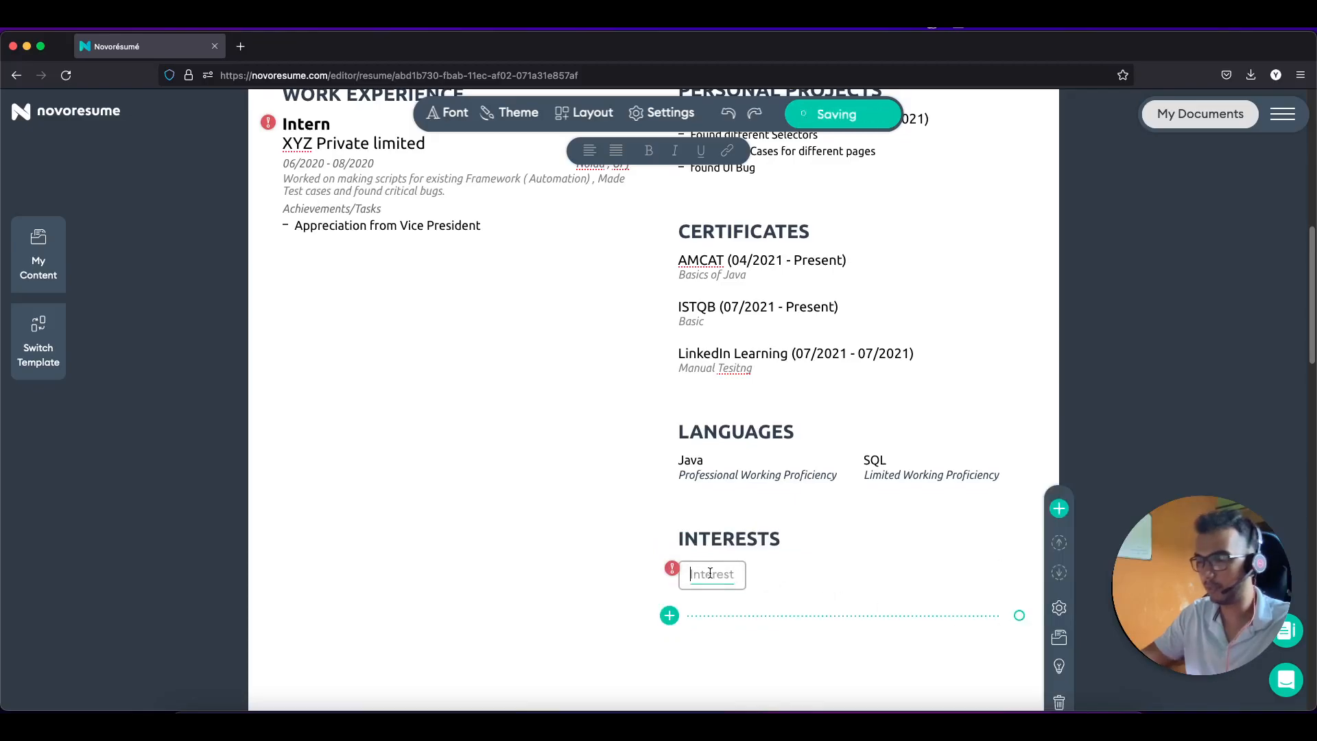
type("Phot")
key("BackSpace")
key("BackSpace")
key("BackSpace")
key("BackSpace")
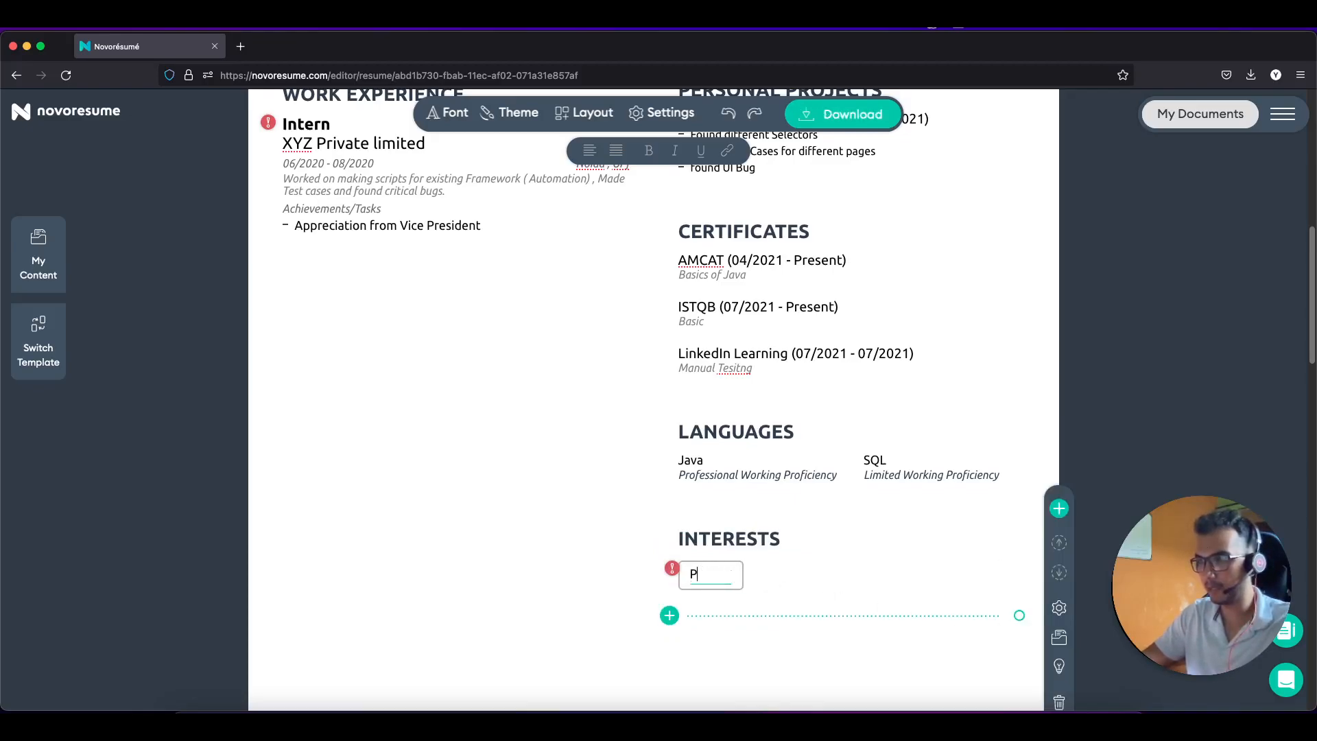
type("Reading Novels")
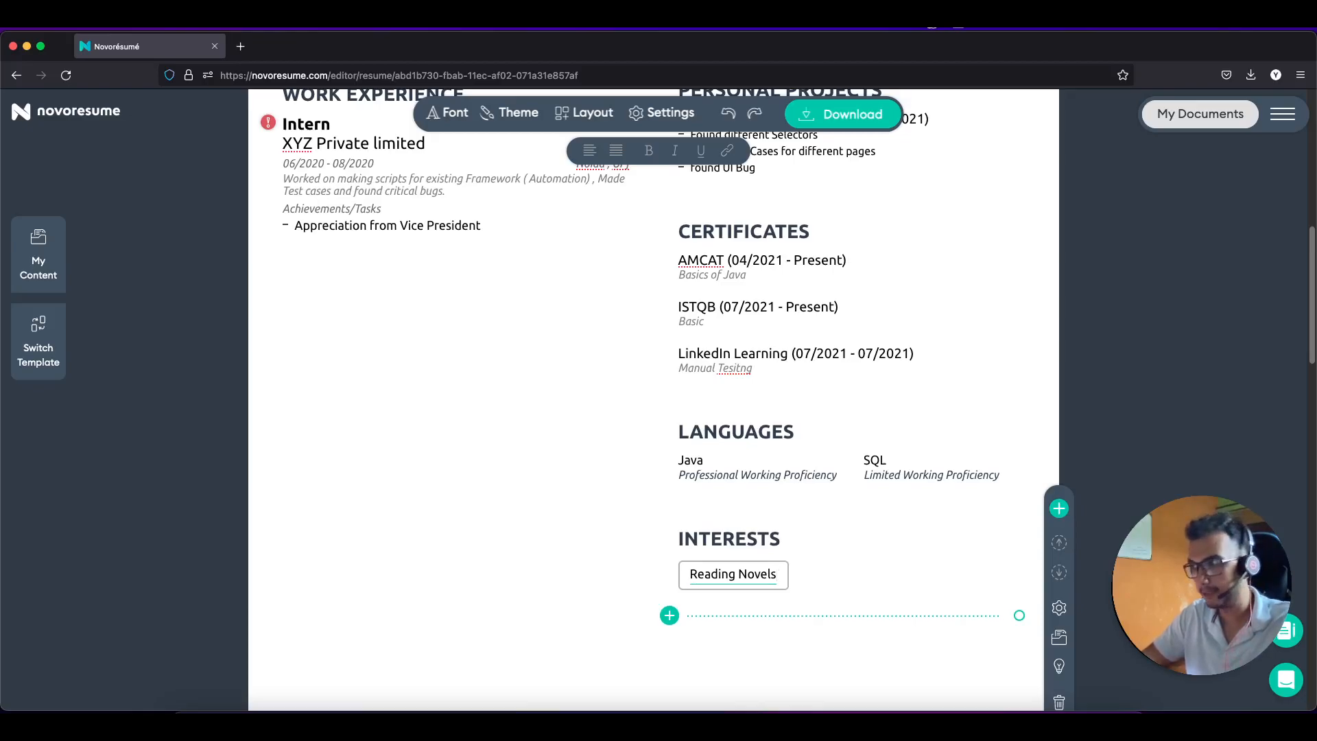
left_click(668, 615)
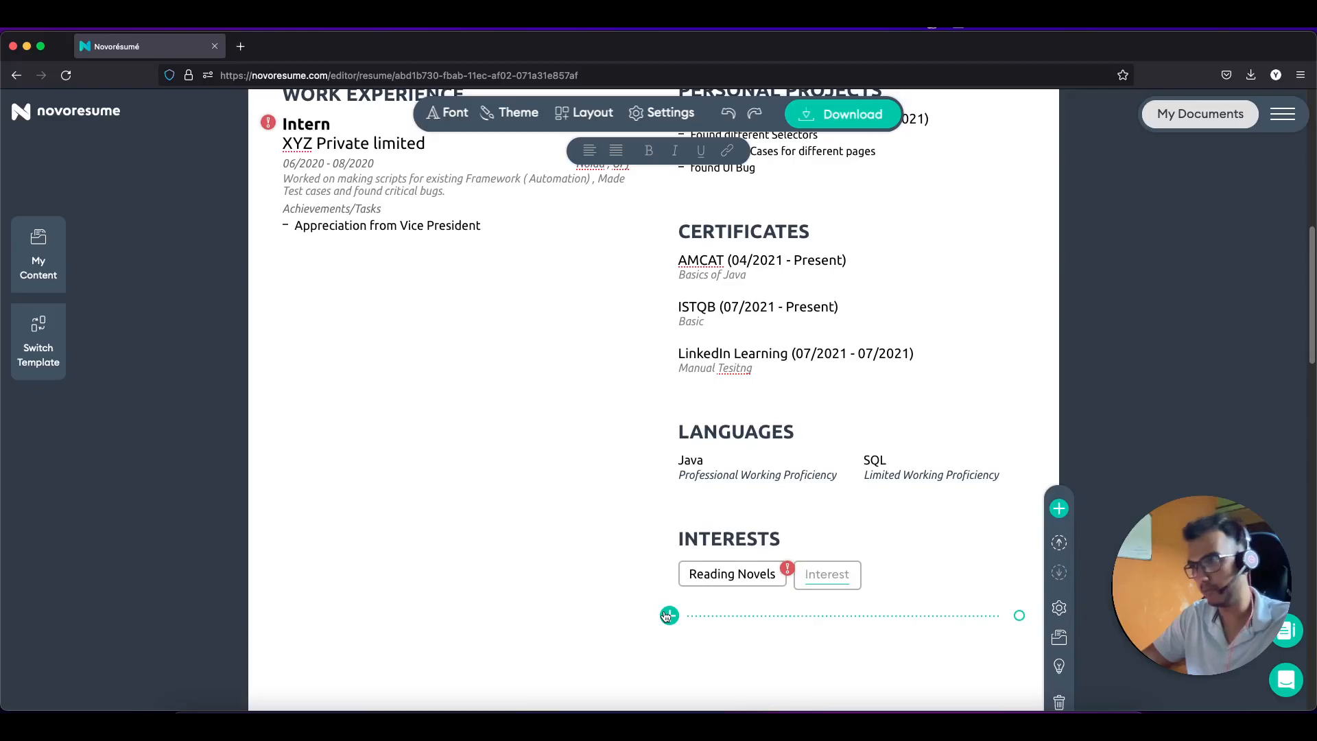
type("Cricket")
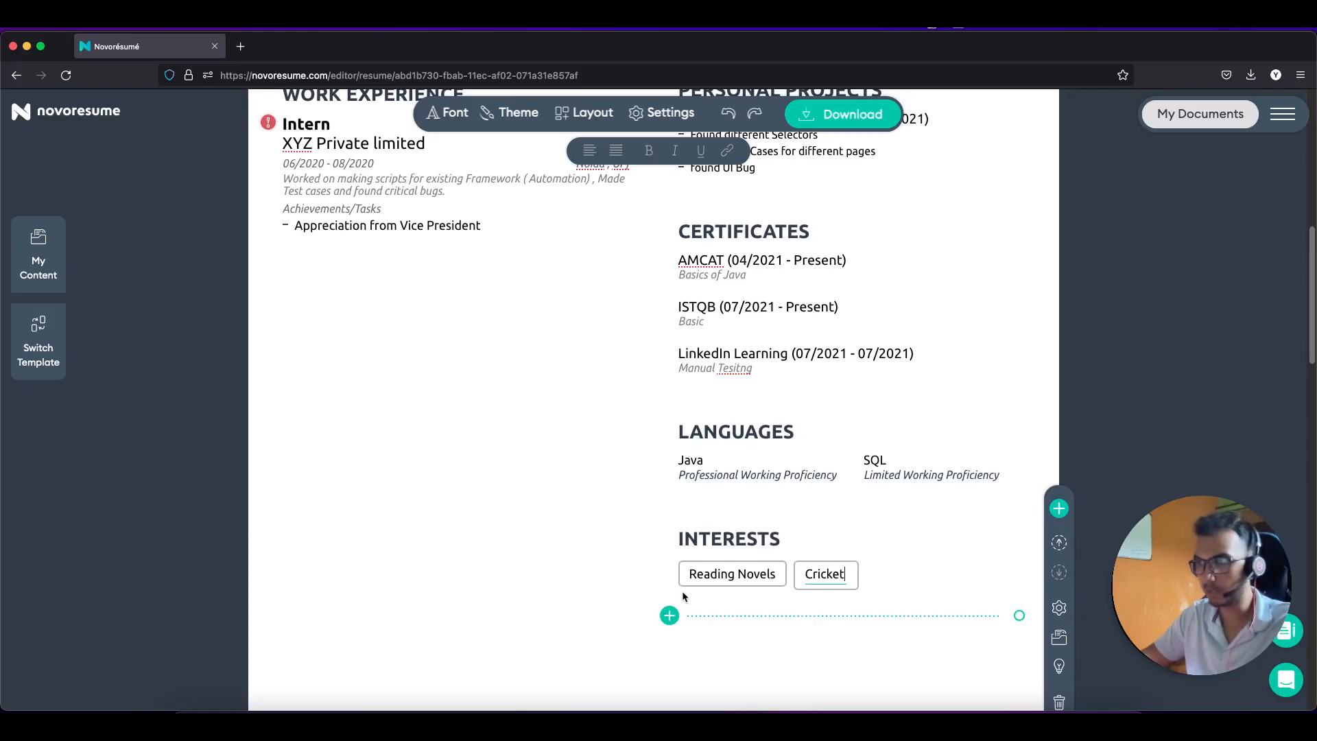
left_click(662, 617)
type("Photography")
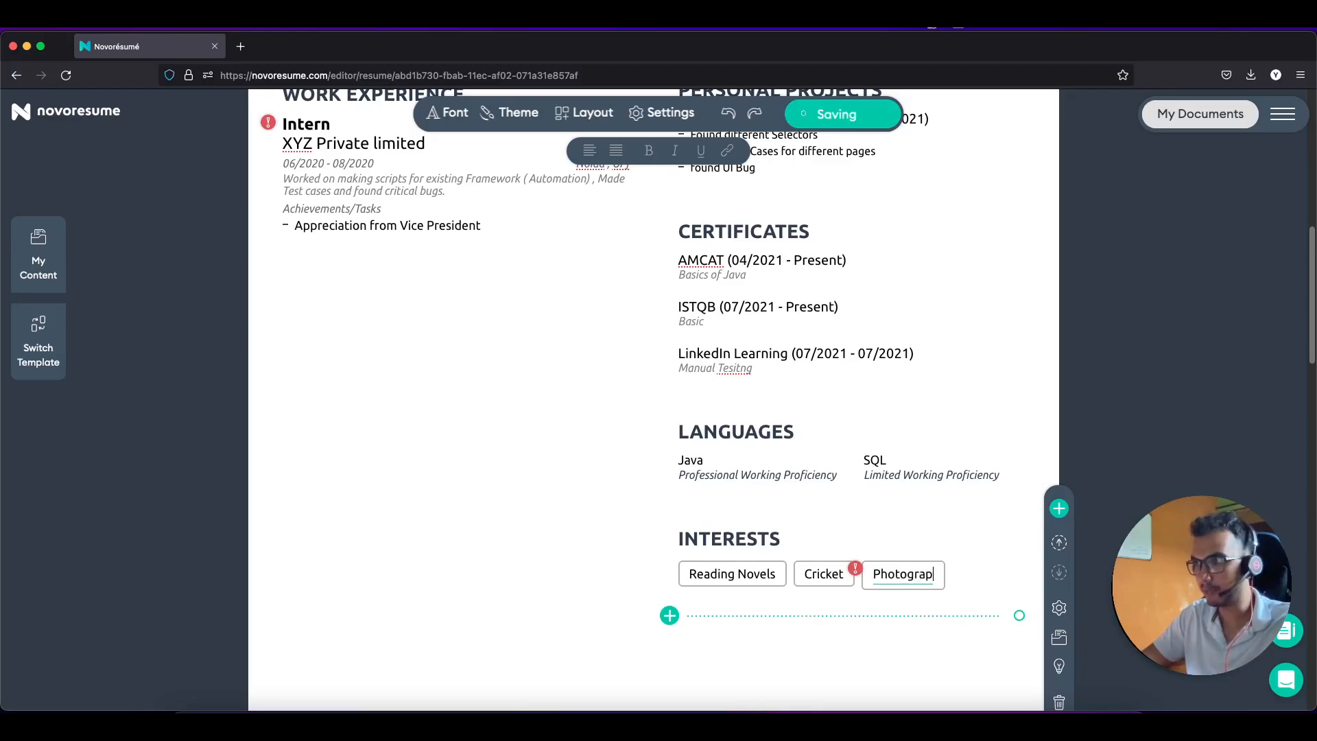
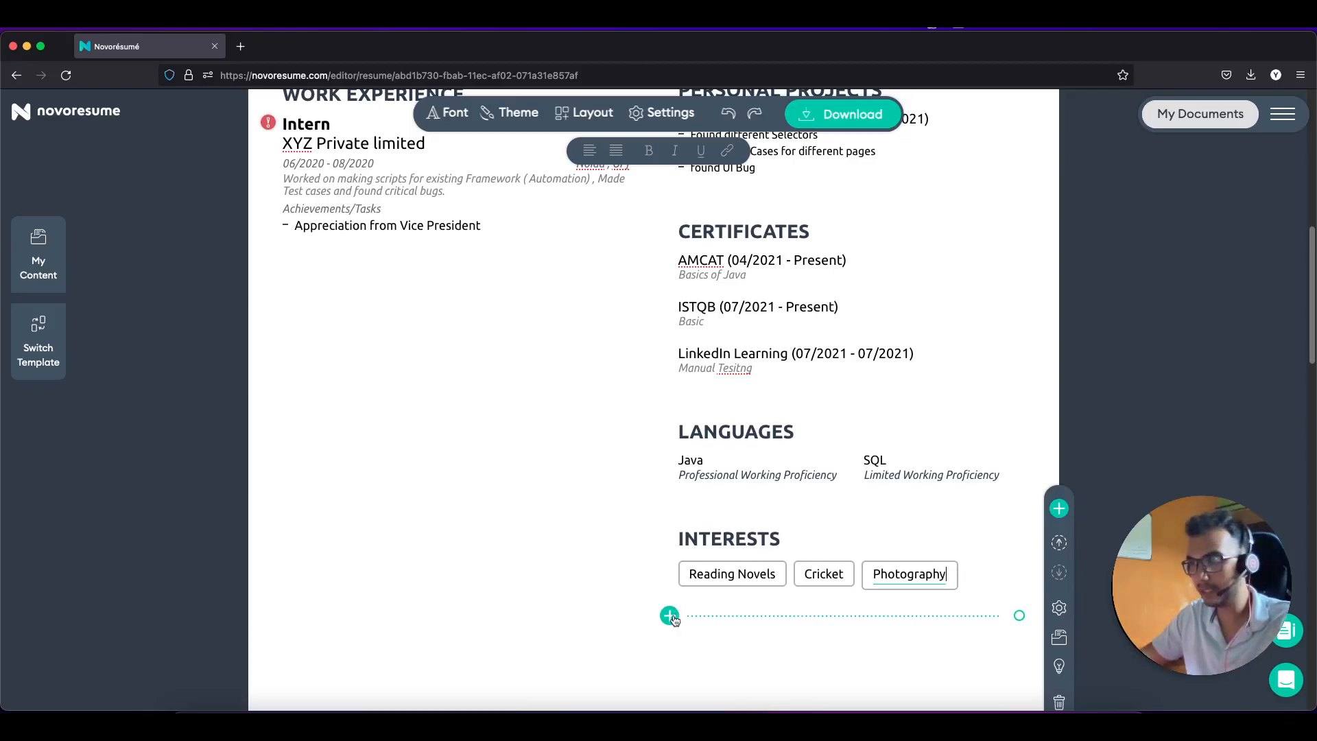
Step: Add 'Traveling' as a fourth interest tag after Reading Novels, Cricket and Photography
left_click(670, 615)
type("Traveling")
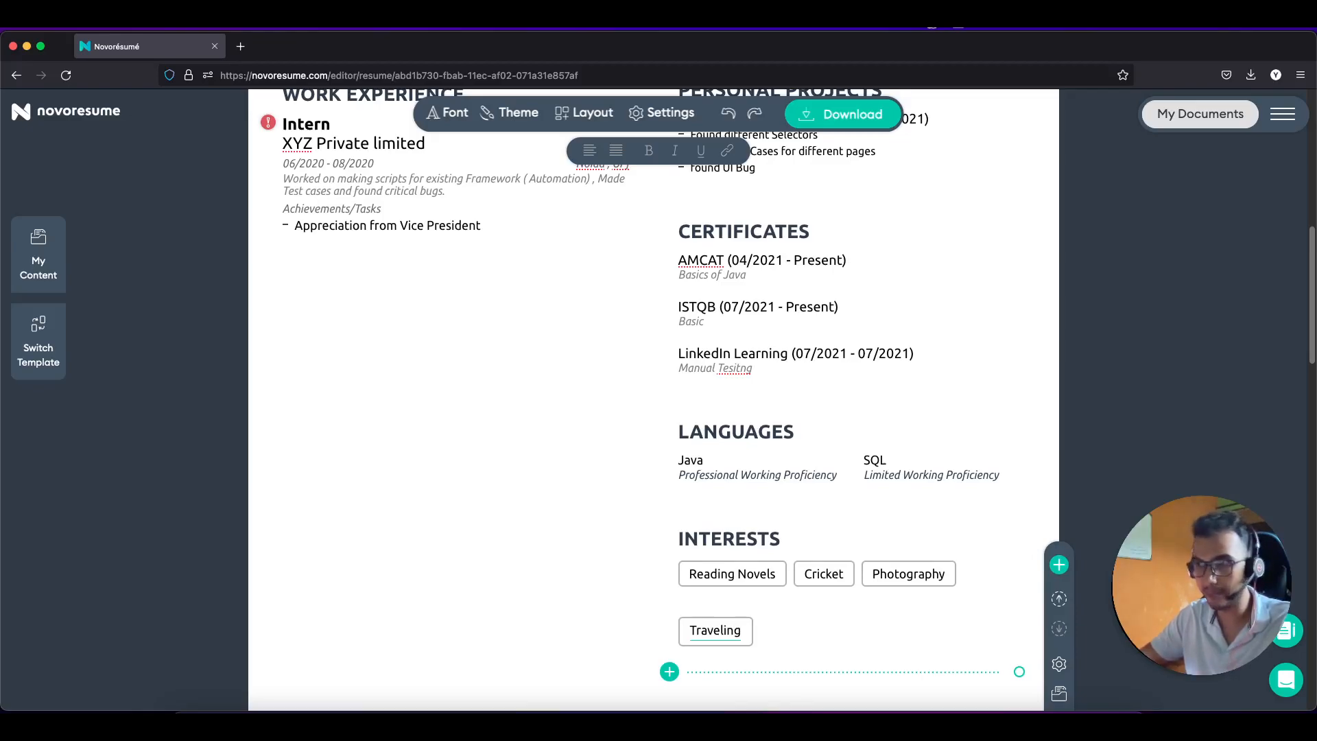
Step: Add a new education entry below the Bachelor of Education entry
left_click(622, 572)
scroll(623, 574, "up", 2)
scroll(623, 573, "down", 5)
scroll(623, 575, "up", 15)
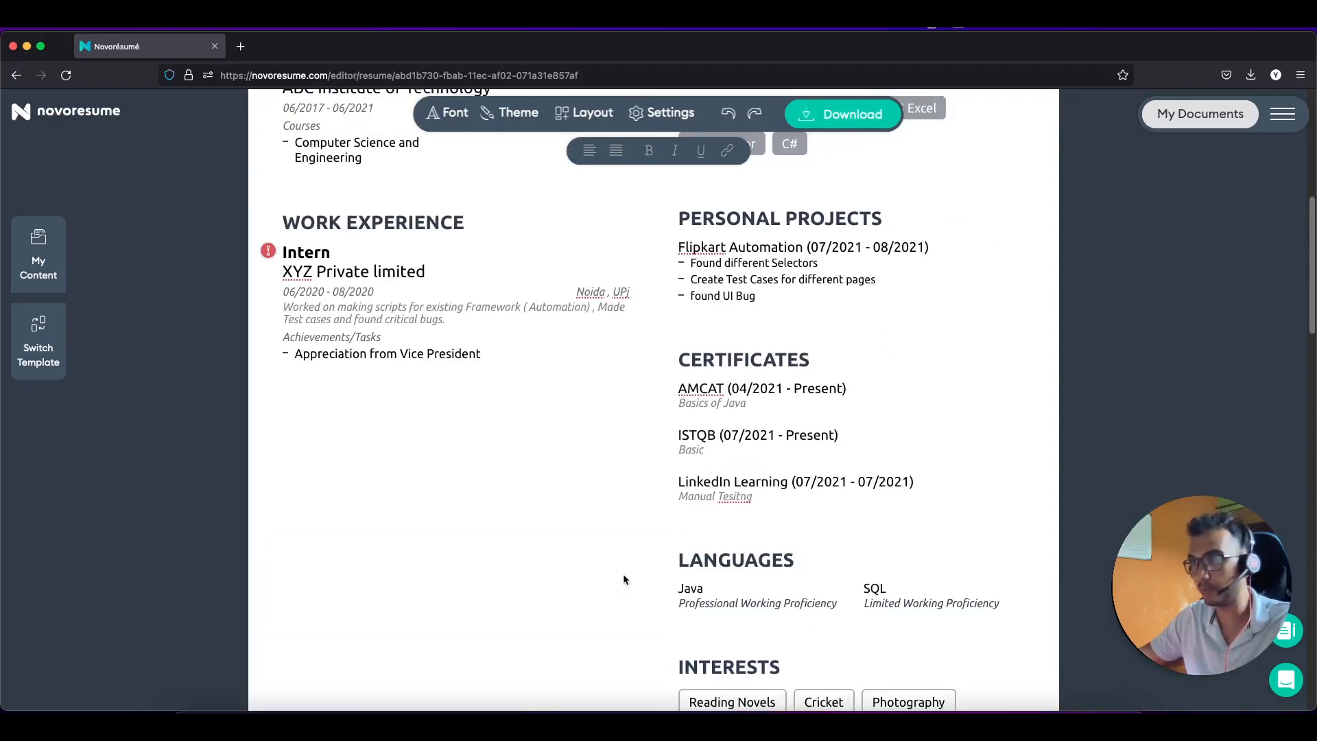
scroll(622, 573, "down", 5)
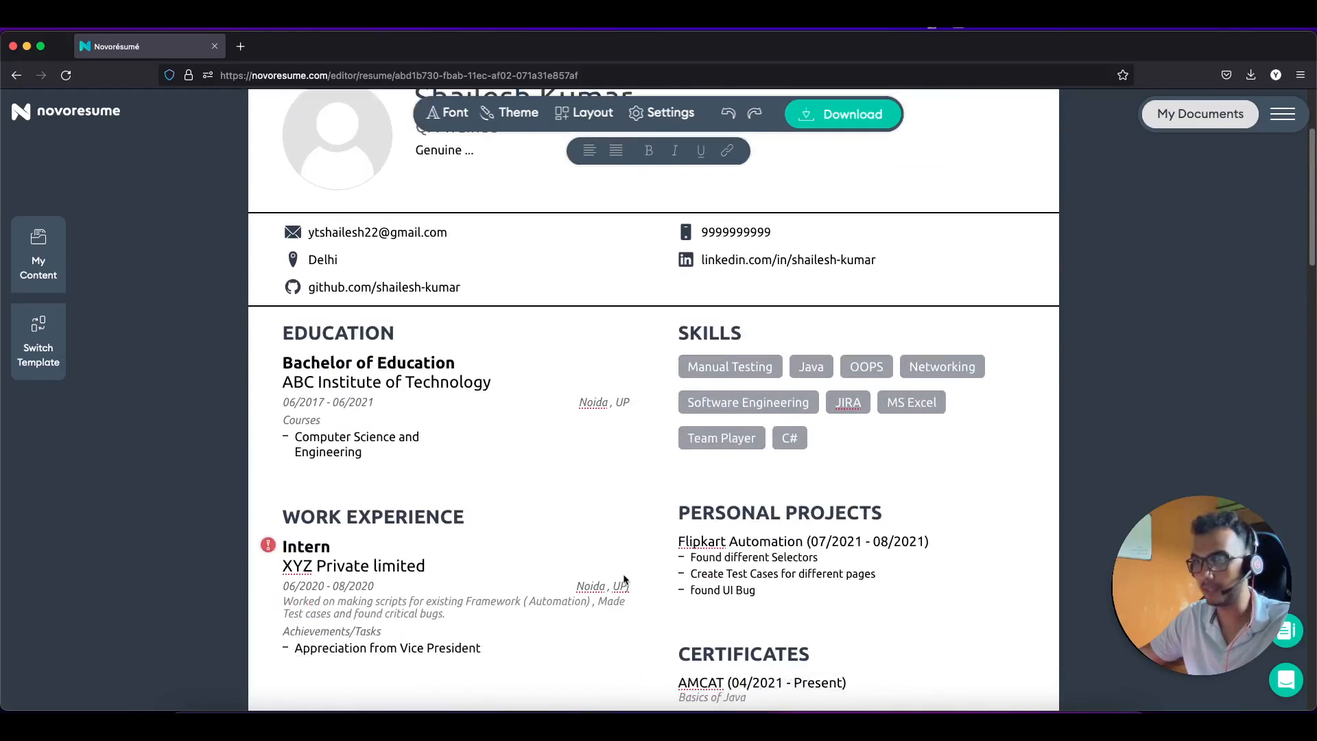
scroll(589, 571, "up", 5)
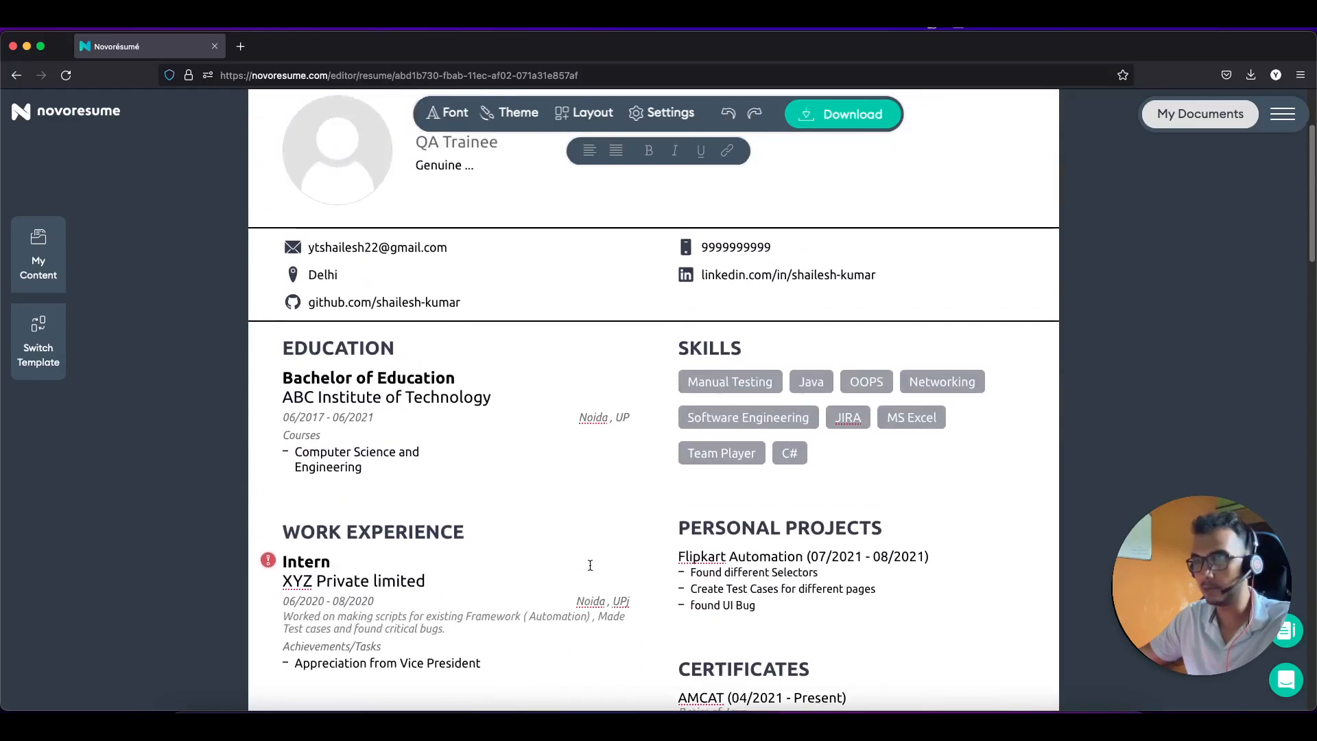
left_click(478, 374)
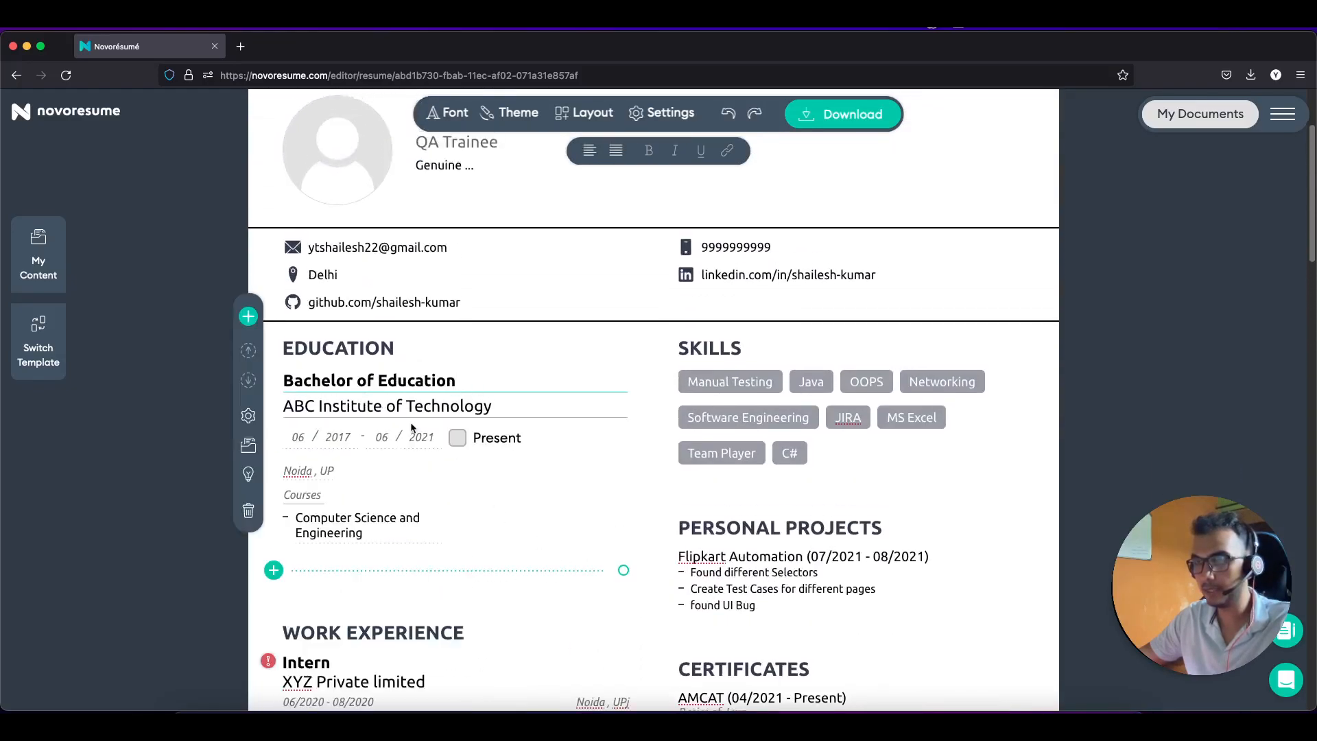
left_click(273, 570)
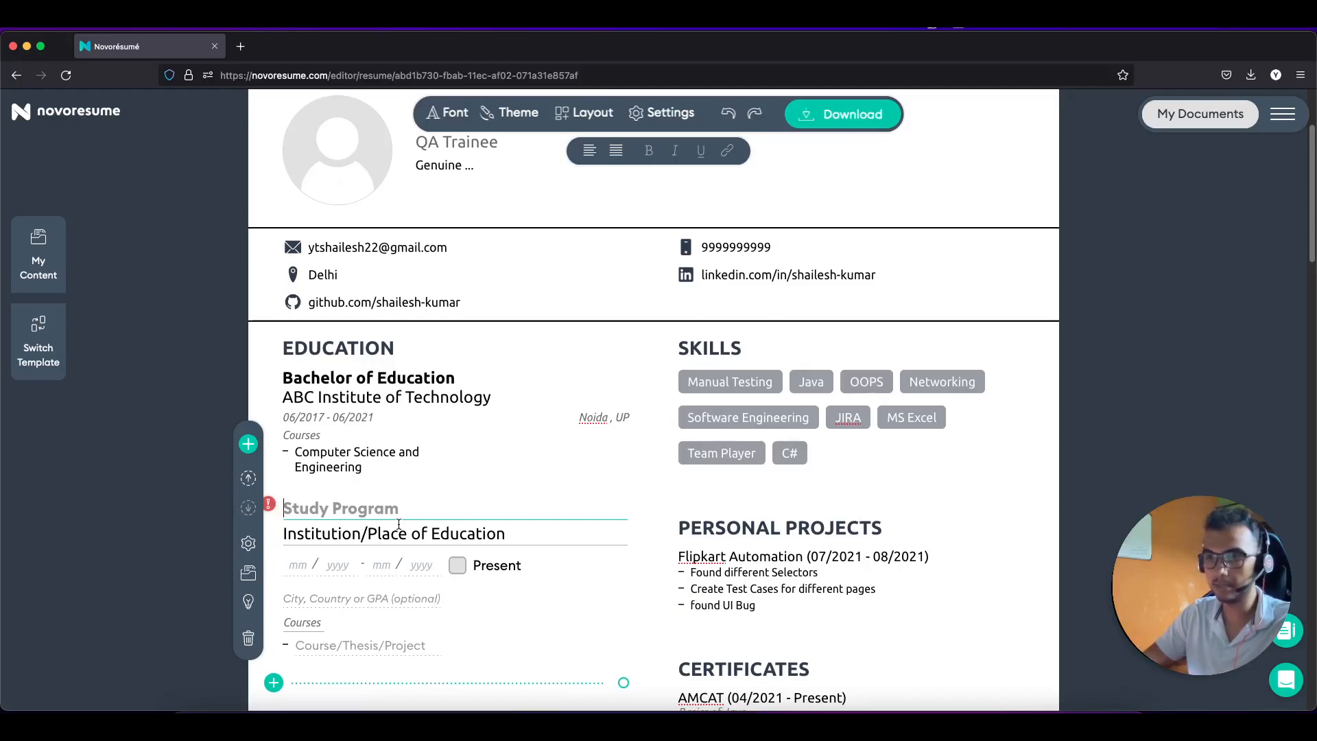
Step: Fill the new entry as Senior Secondary at DPS RK Puram in 'Delhi , India'
type("Secn")
key("BackSpace")
key("BackSpace")
type("nior Seconday")
key("BackSpace")
type("ry")
left_click(404, 534)
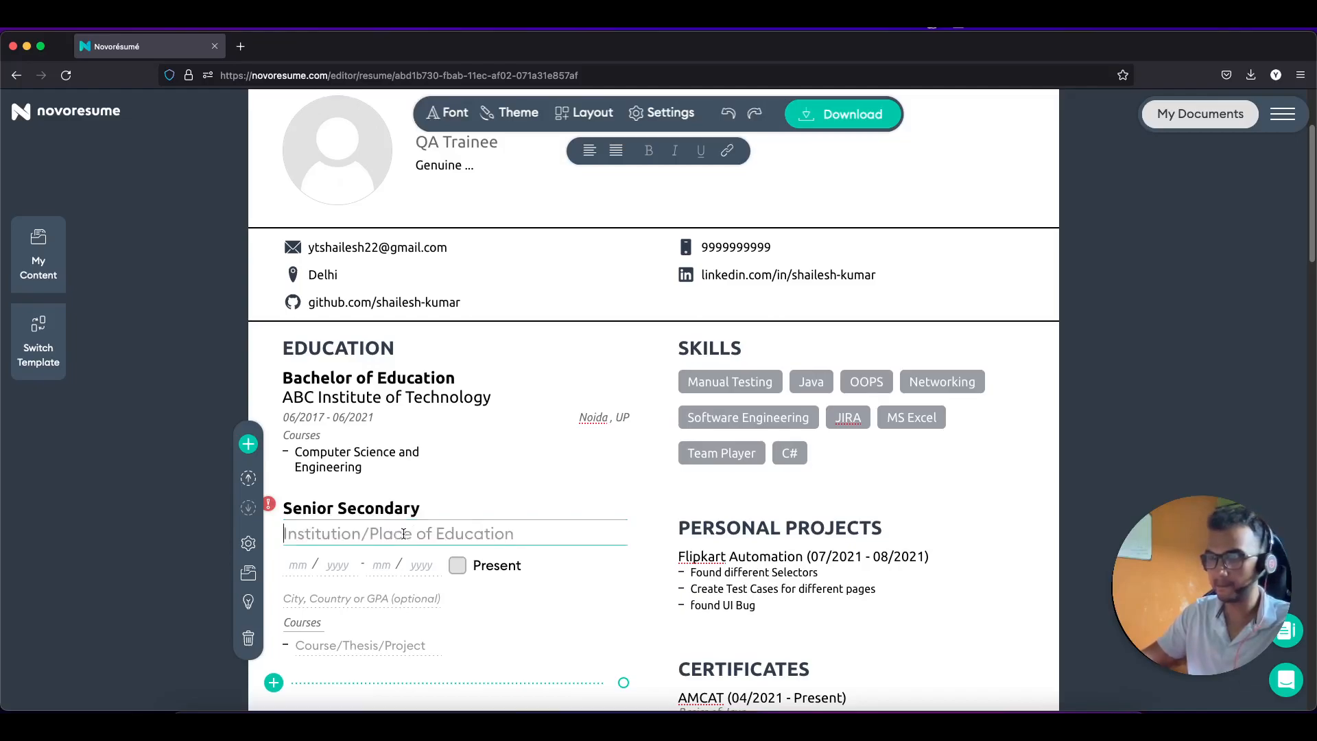
type("DP")
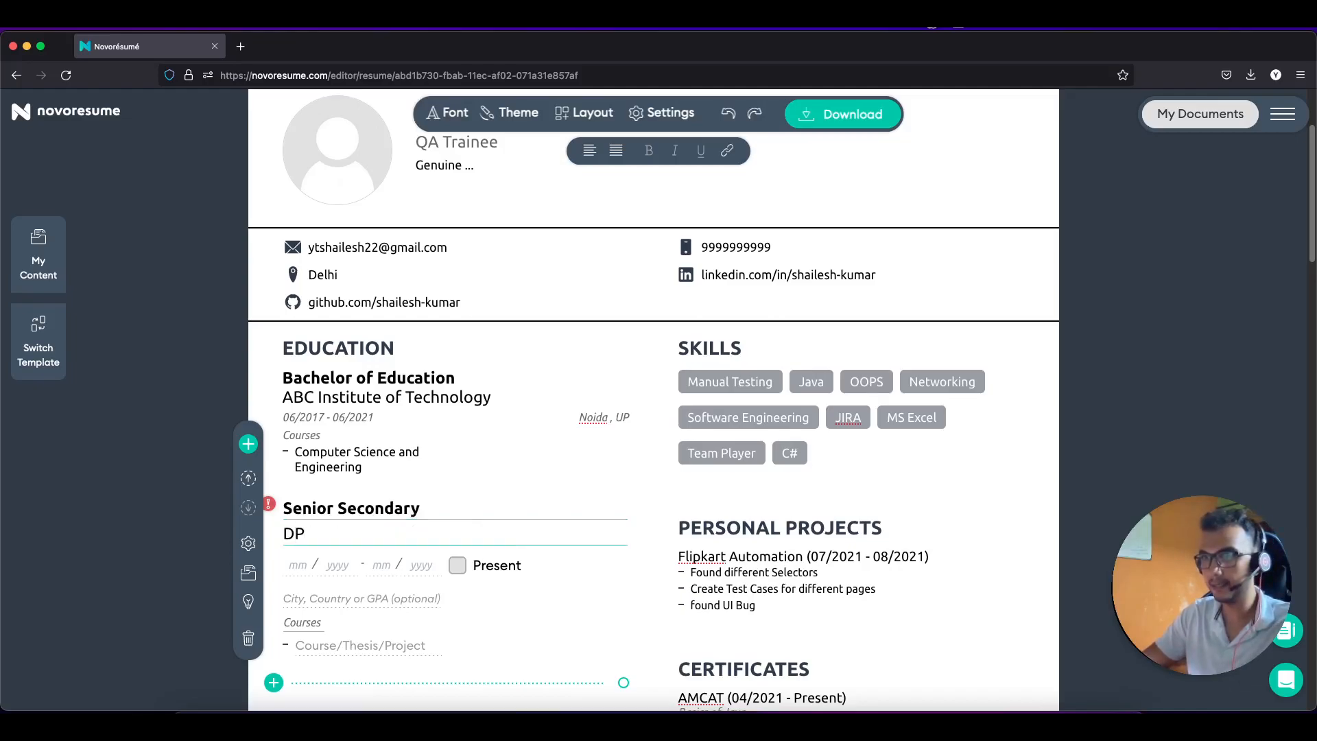
type("S RK ")
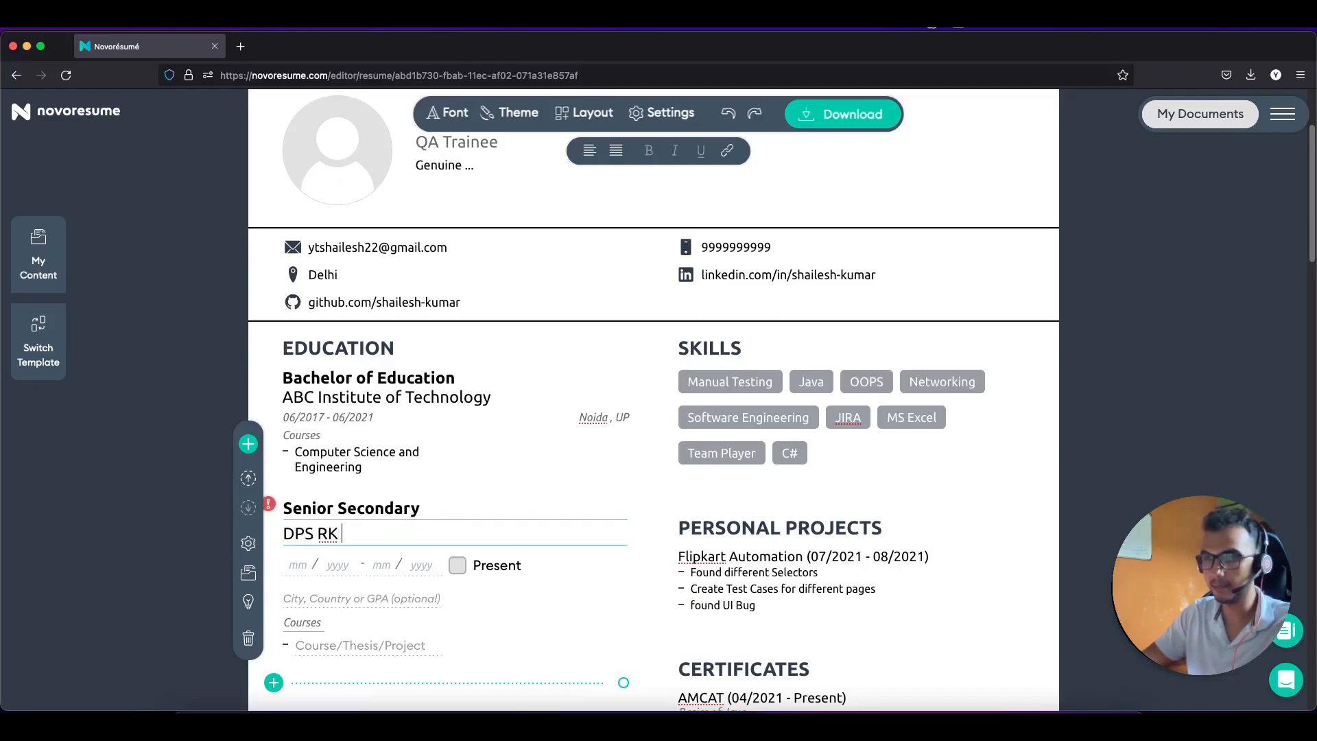
type("Puram")
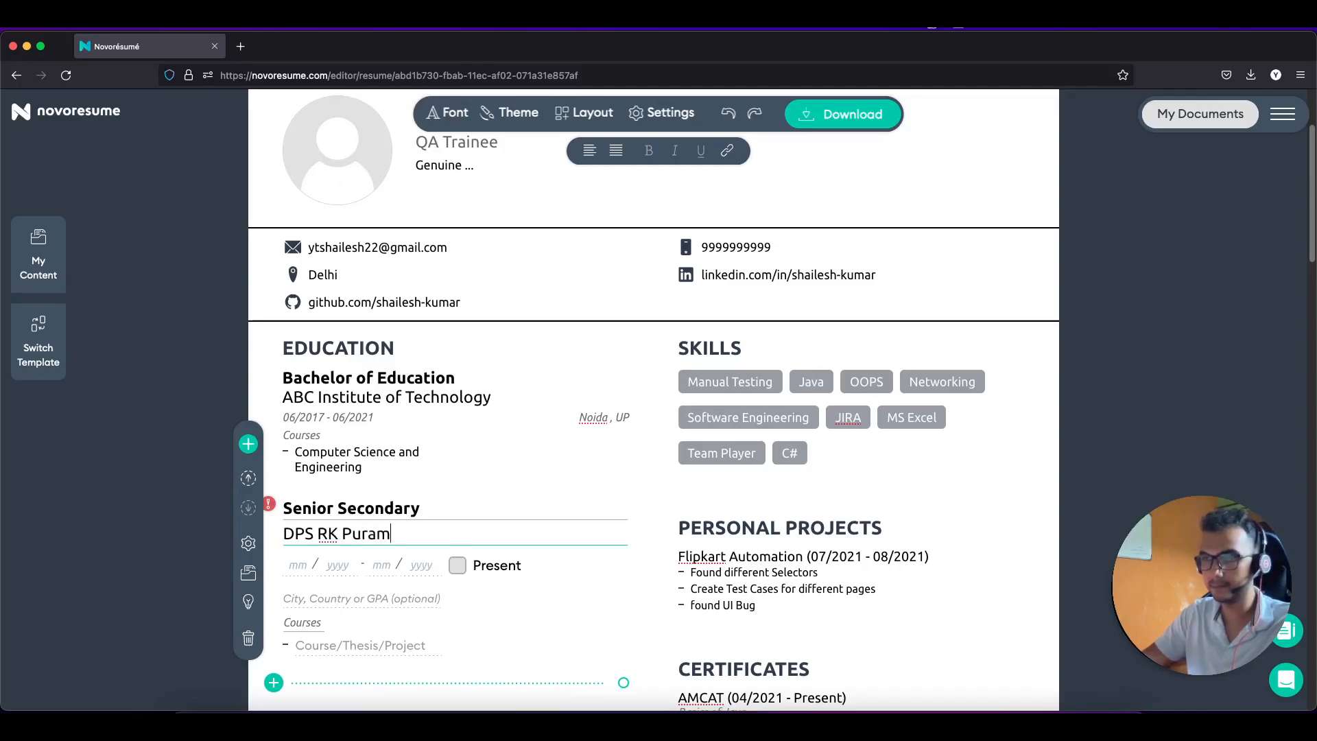
left_click(383, 596)
type("Delhi , India")
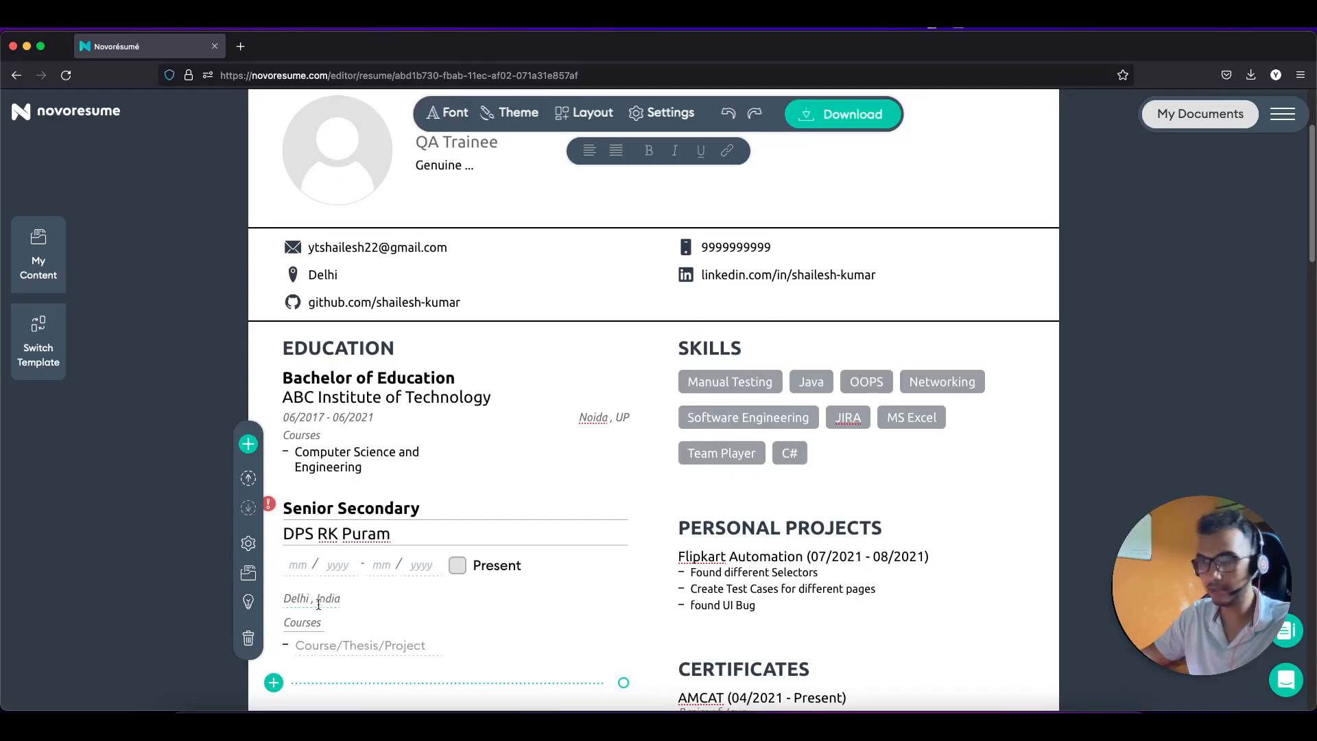
scroll(336, 631, "down", 1)
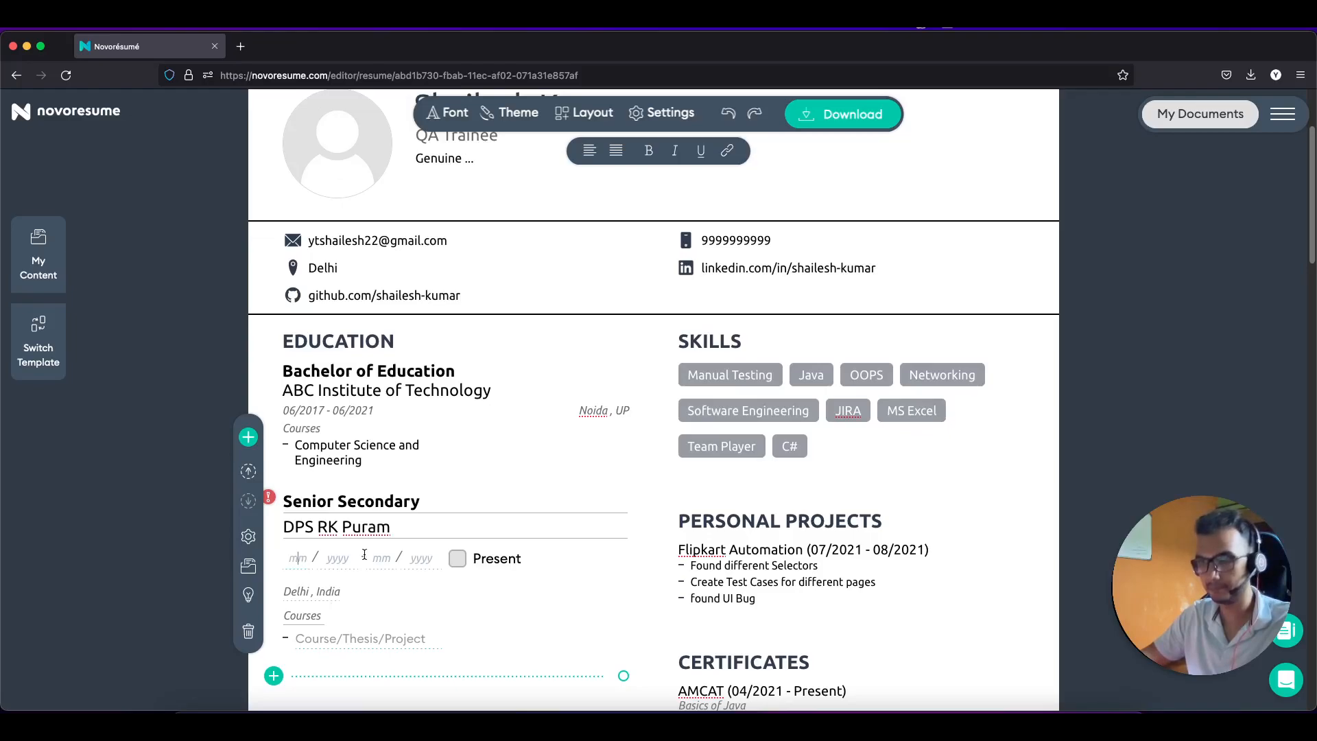
Step: Set the Senior Secondary dates to 04/2015 – 03/2017
left_click(298, 557)
type("20")
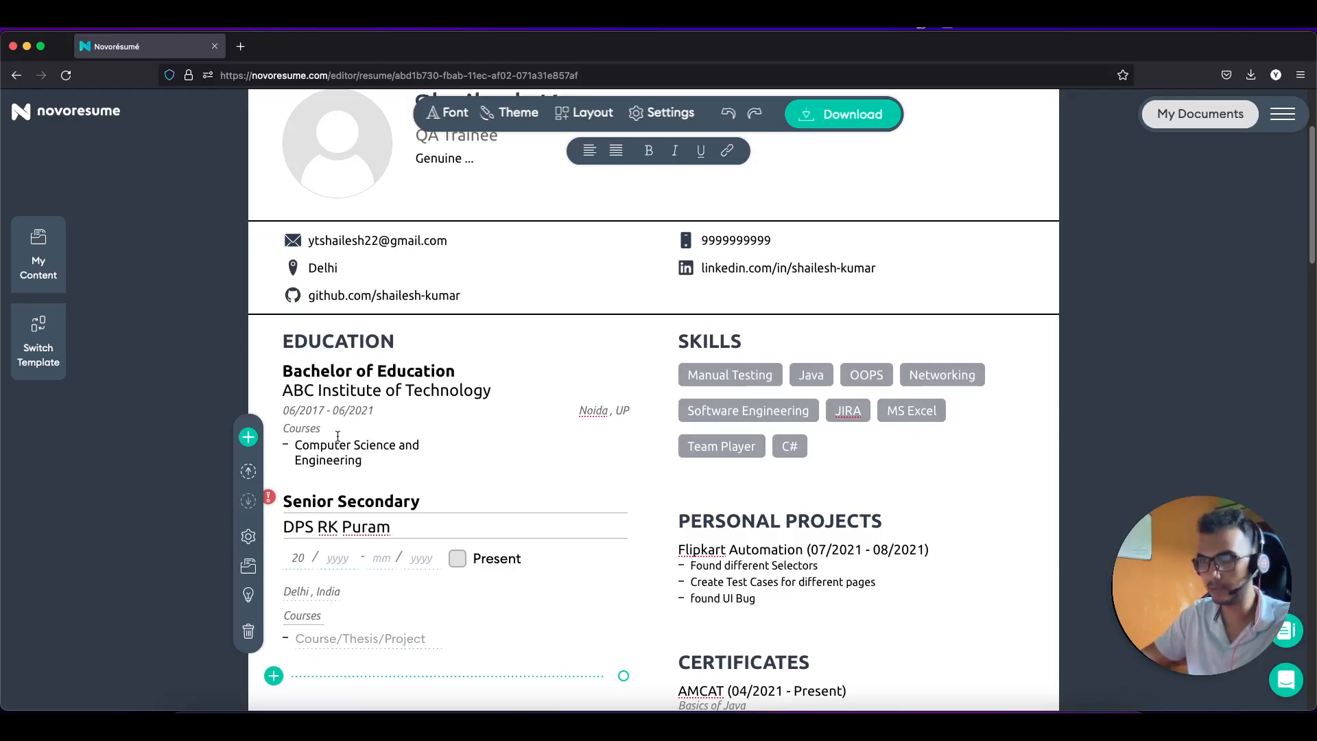
left_click(304, 560)
key("BackSpace")
key("BackSpace")
type("04")
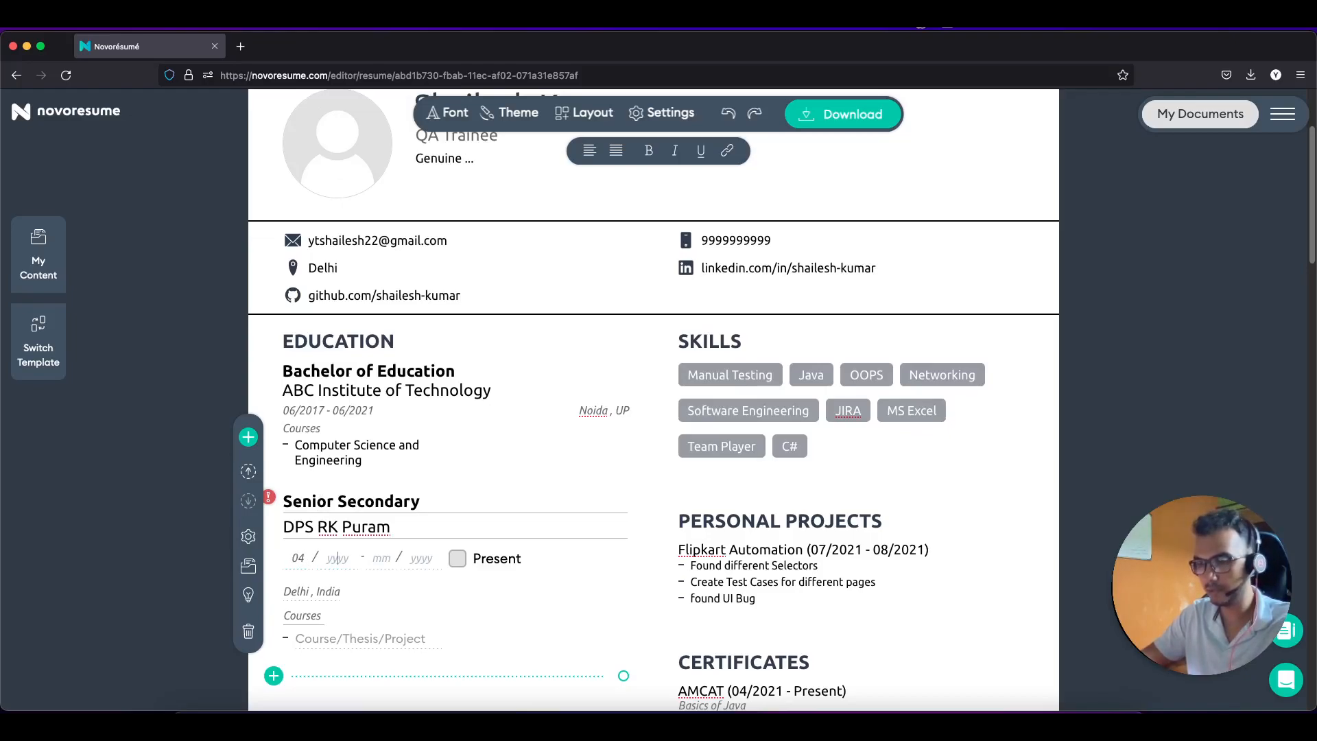
type("2015")
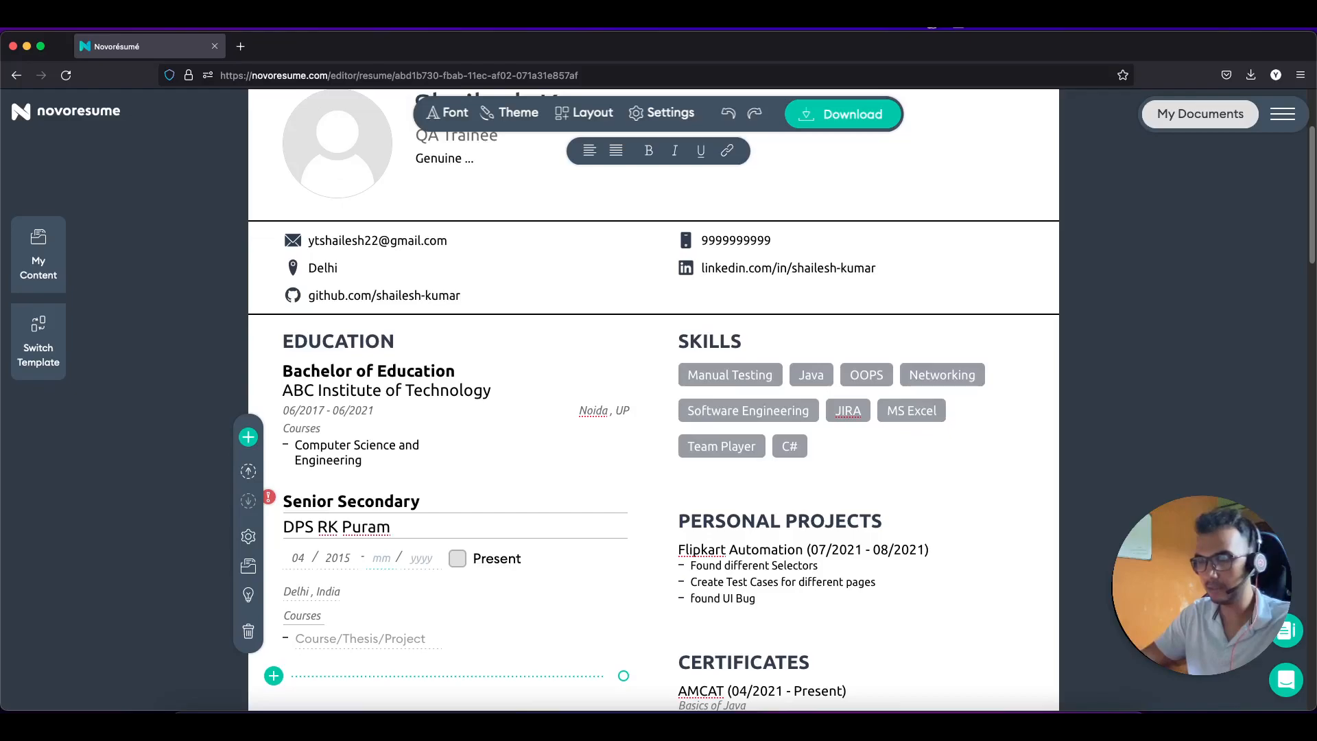
type("0")
type("320")
type("202")
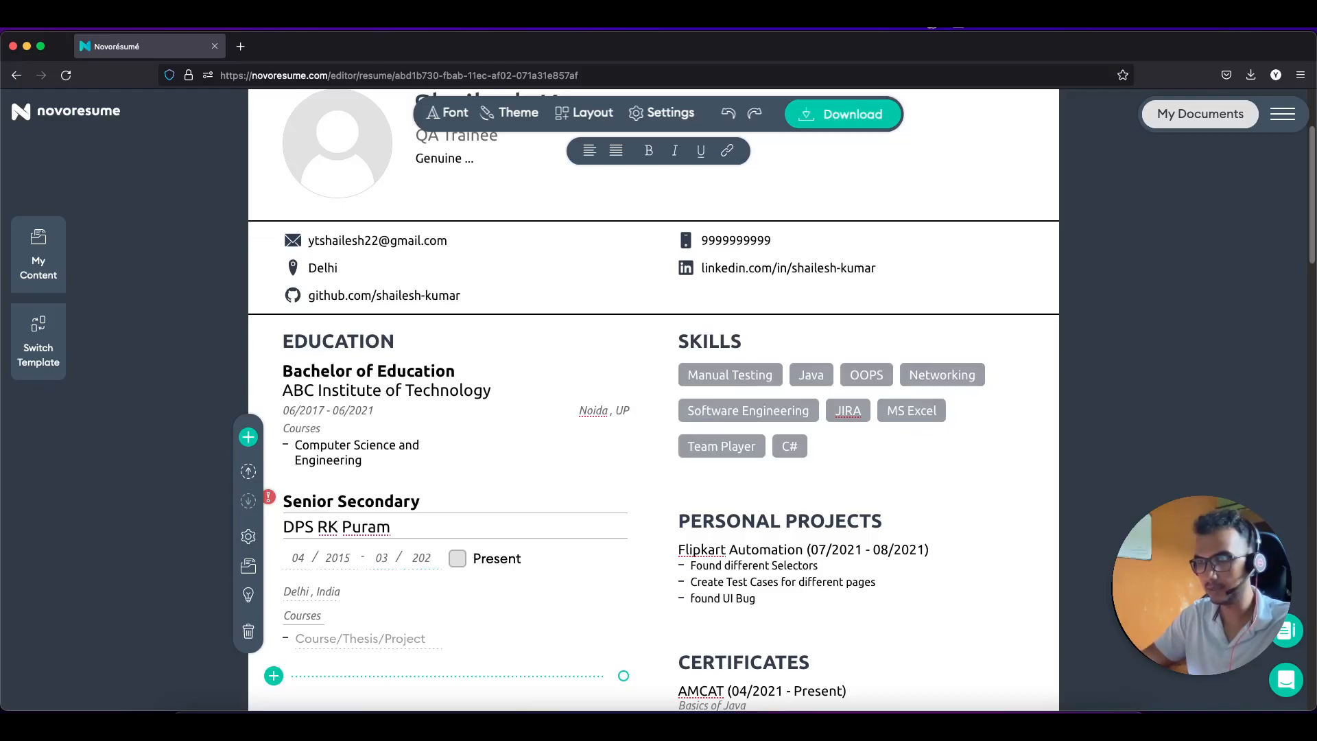
type("7")
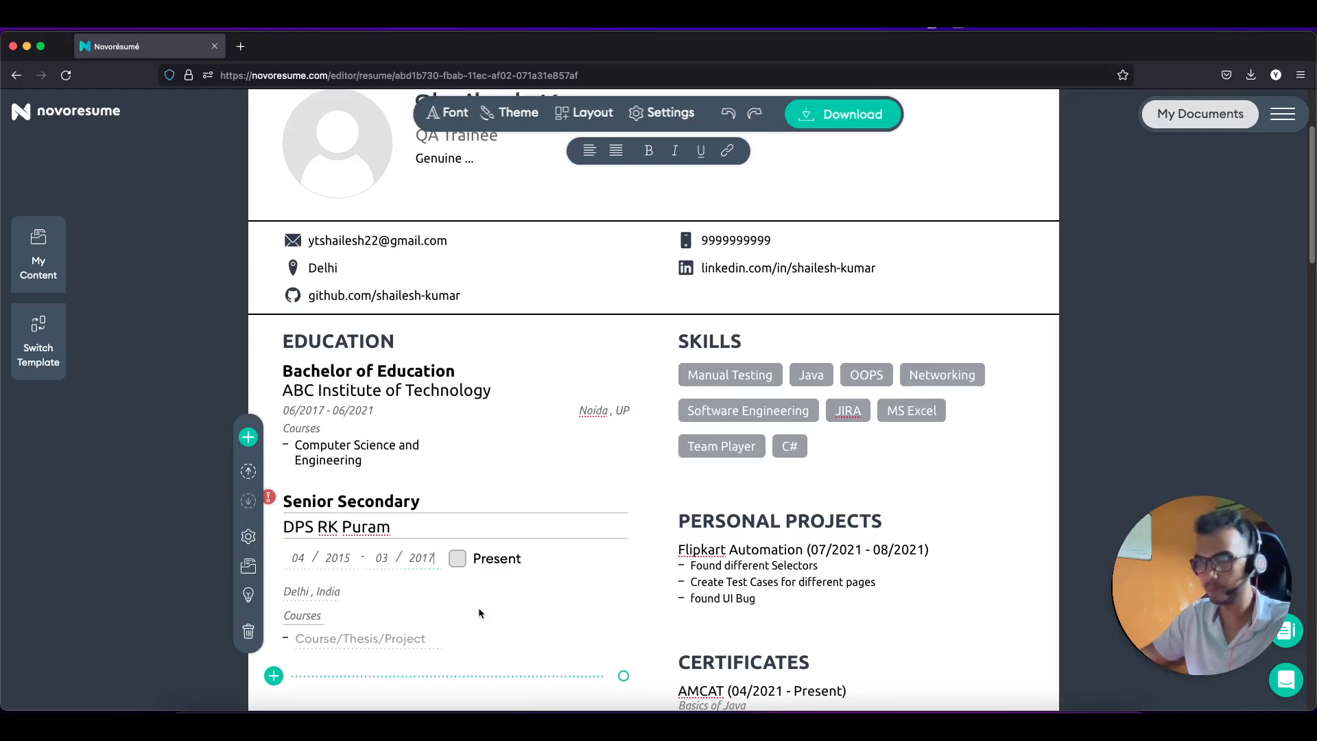
Step: Enter 'Non Medical' as the Senior Secondary course line
scroll(495, 588, "down", 3)
left_click(338, 533)
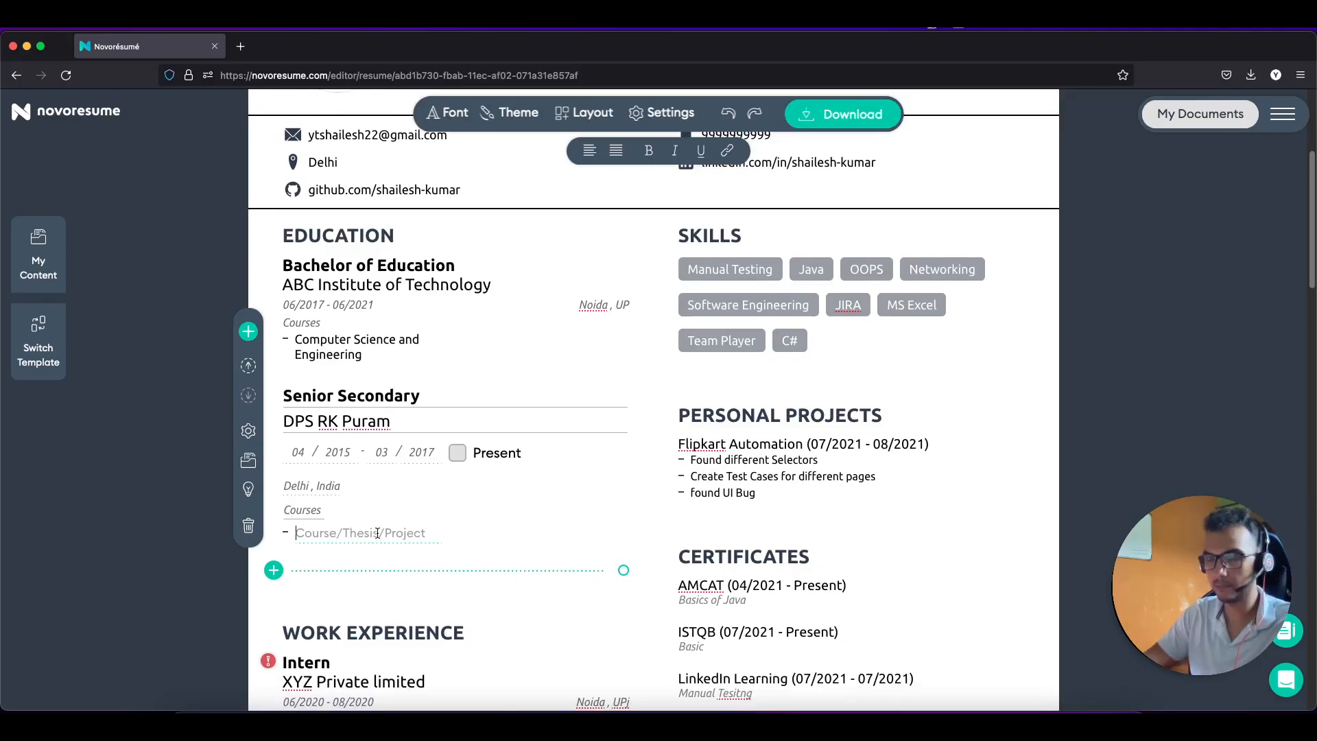
type("Non Me")
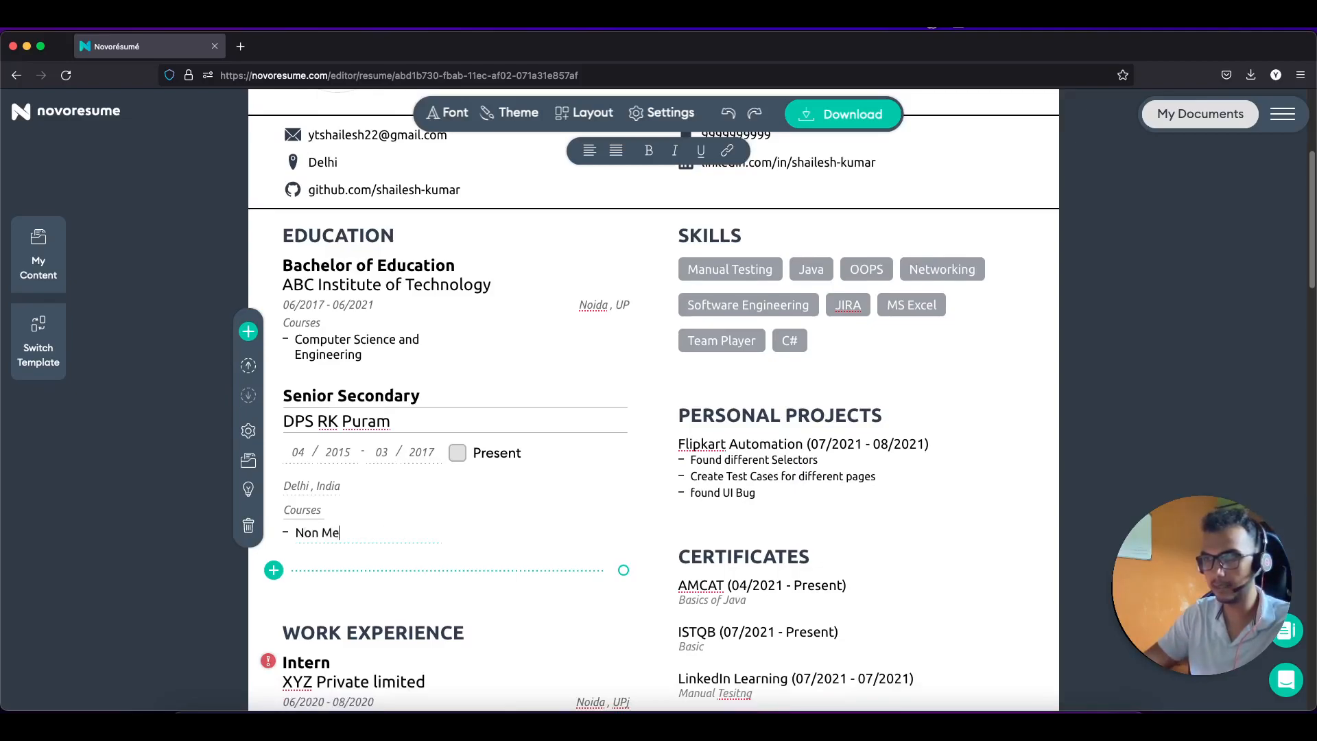
type("dical ( P")
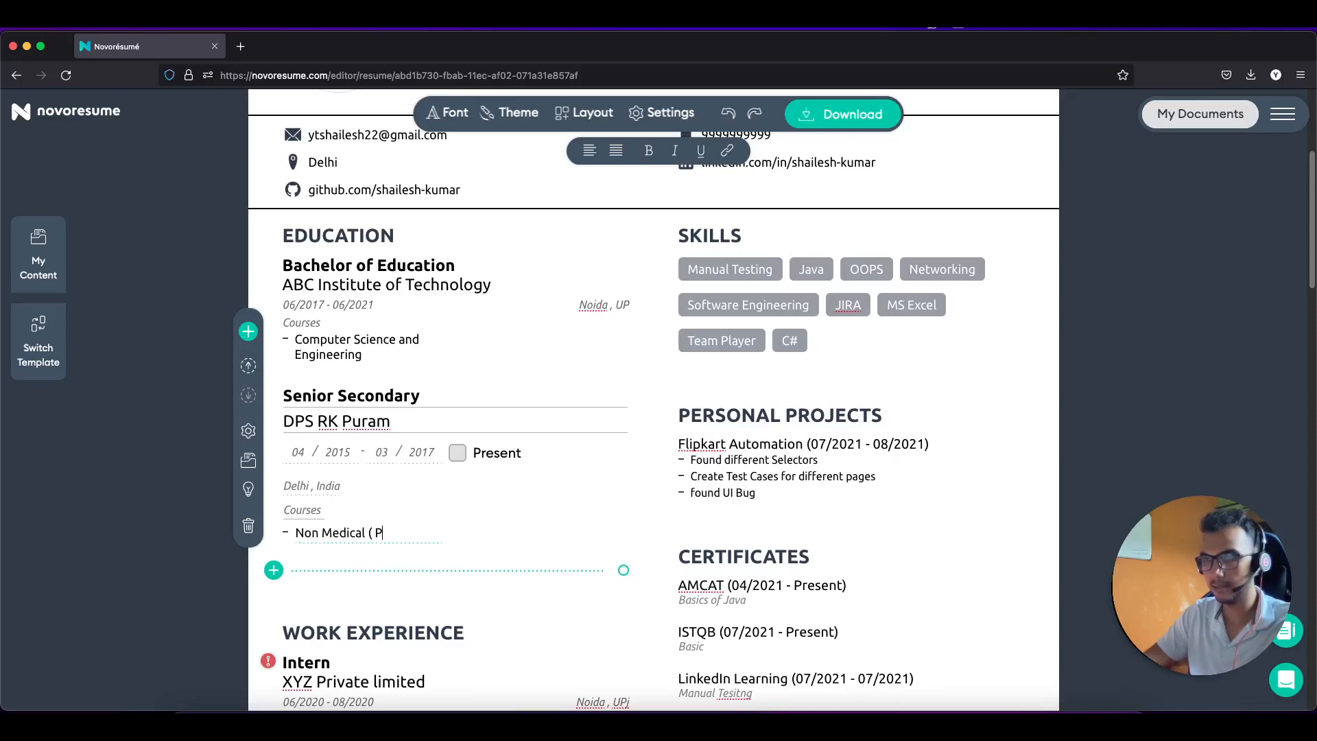
type("hysics , chem")
key("BackSpace")
key("BackSpace")
key("BackSpace")
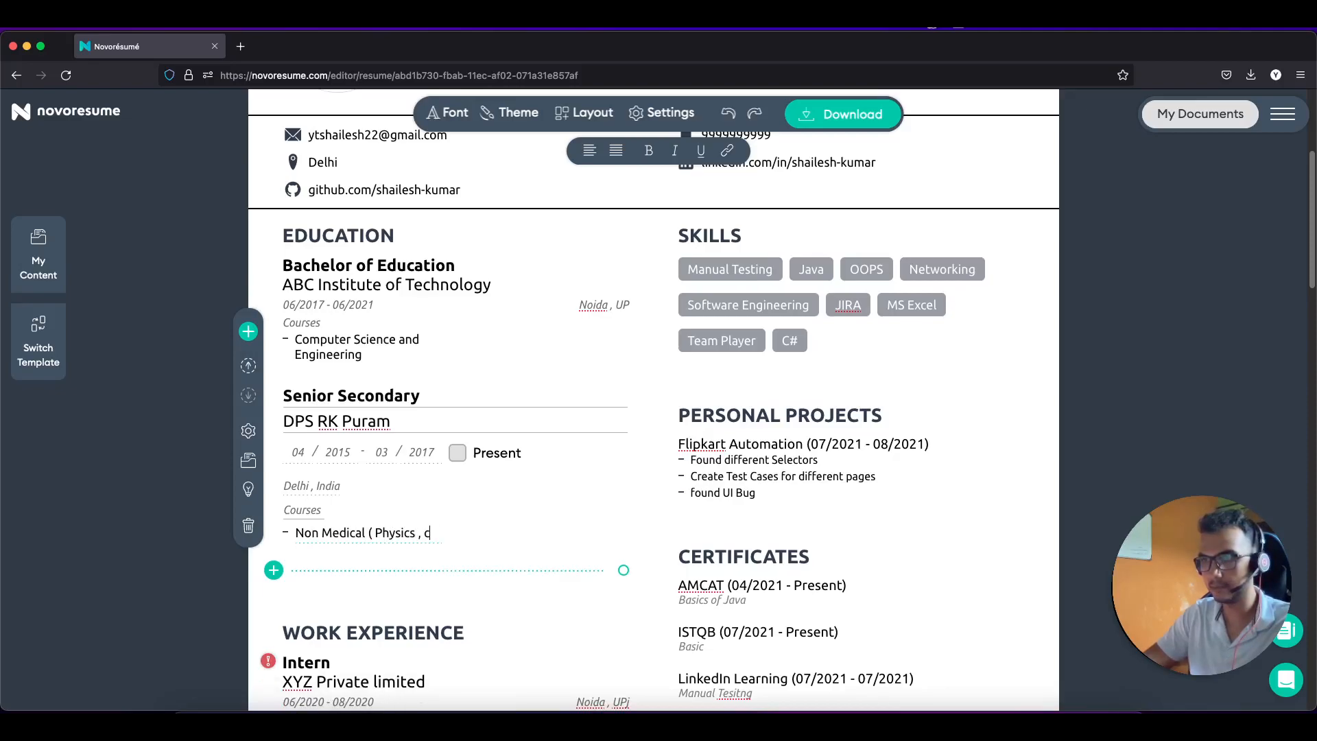
key("BackSpace")
key("BackSpace")
key("BackSpace")
key("BackSpace")
key("BackSpace")
key("BackSpace")
key("BackSpace")
key("BackSpace")
key("BackSpace")
key("BackSpace")
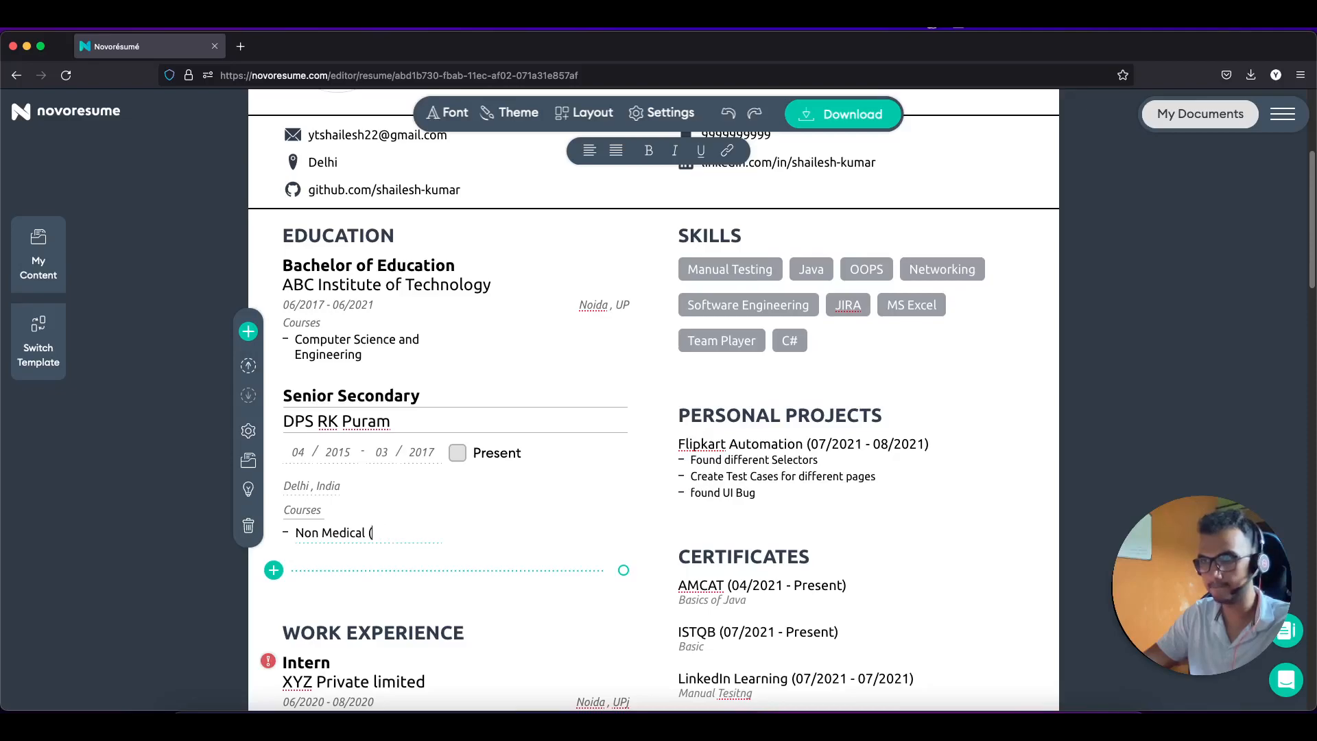
Step: Add a High School entry with institution 'Kendriya Vidyala , Balia'
left_click(273, 570)
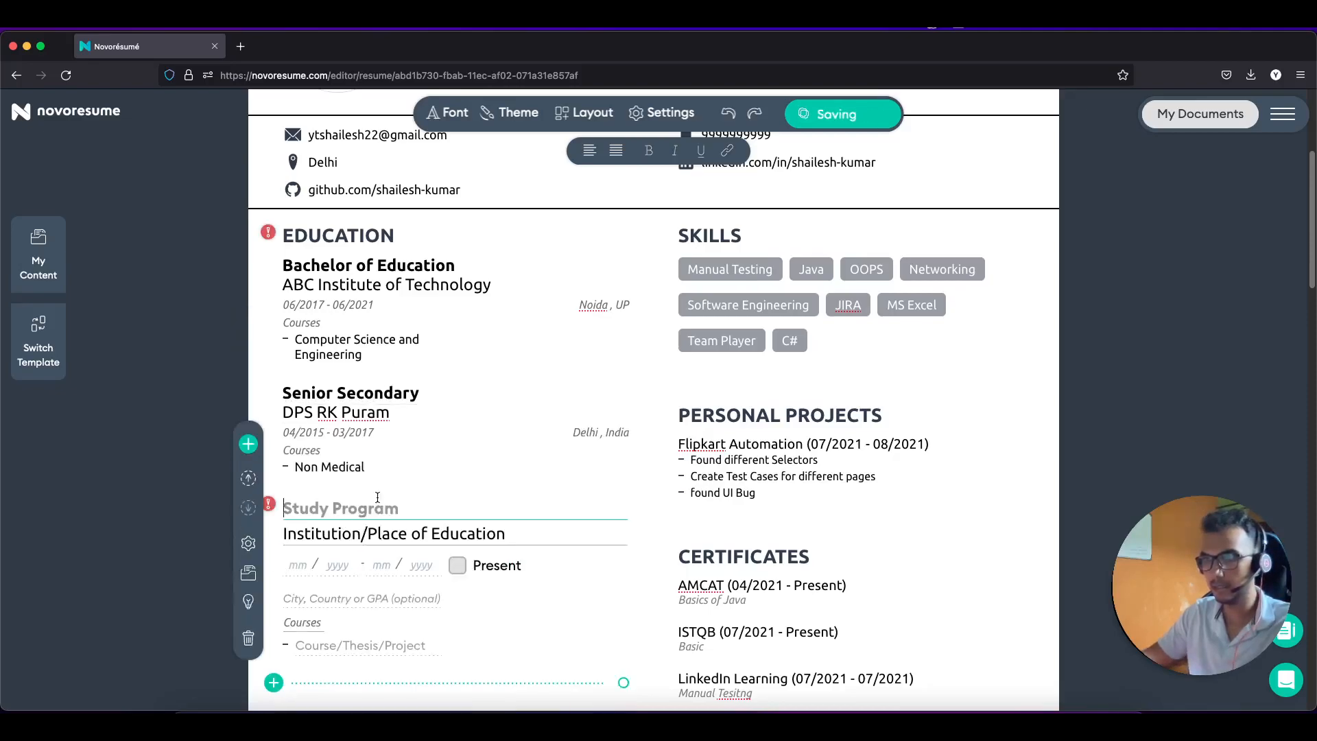
left_click(397, 396)
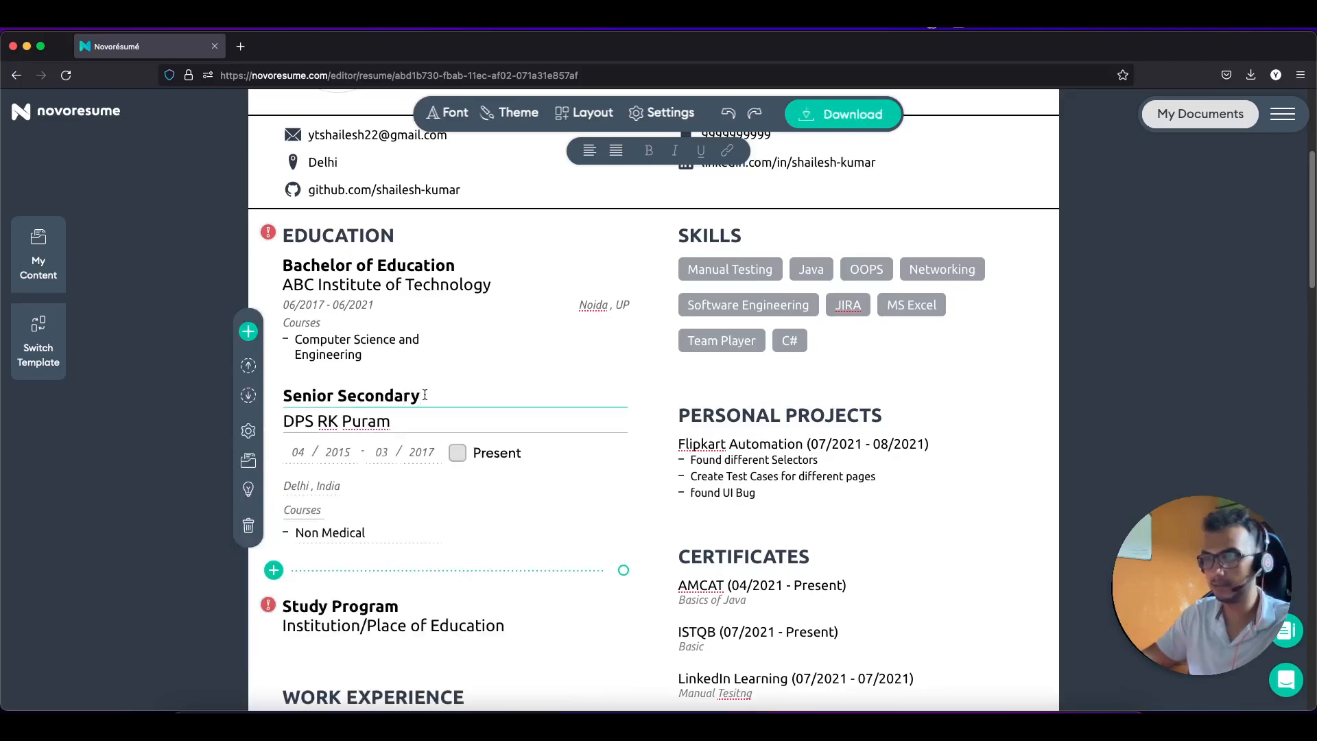
left_click(339, 611)
type("High School")
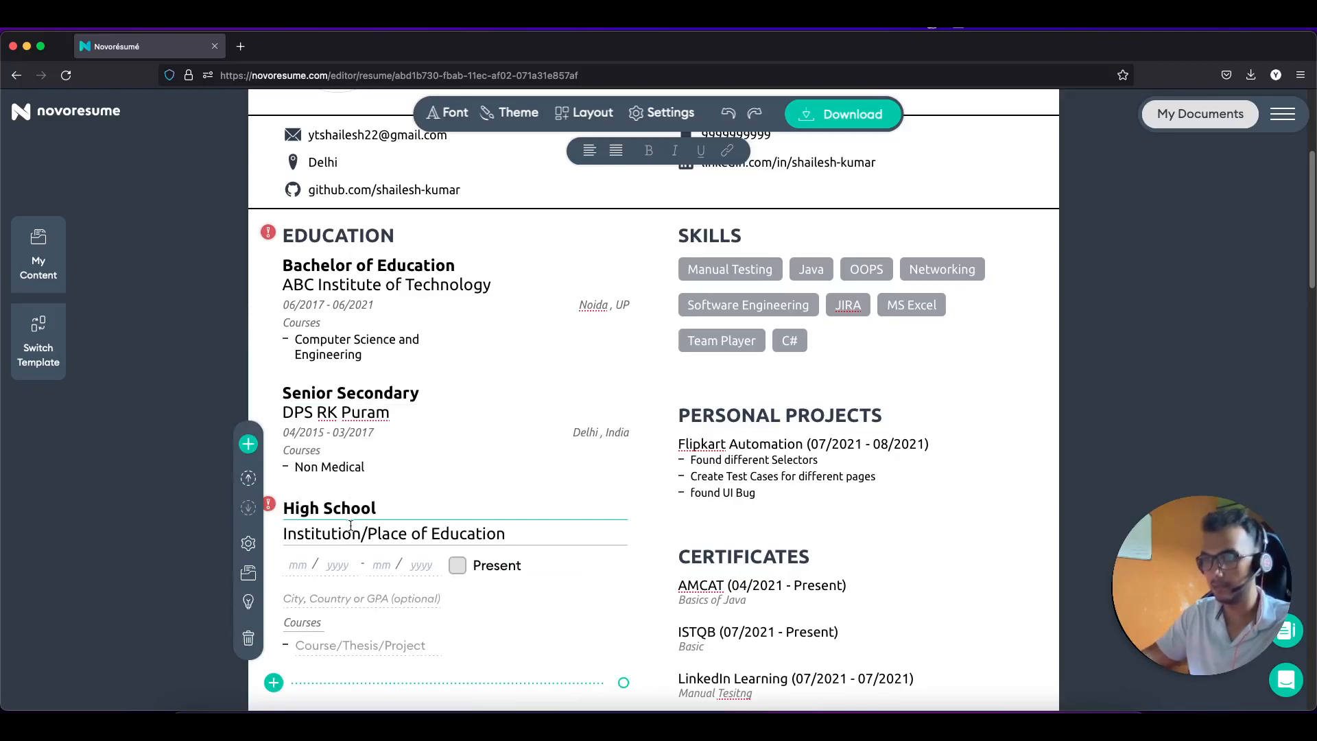
left_click(414, 535)
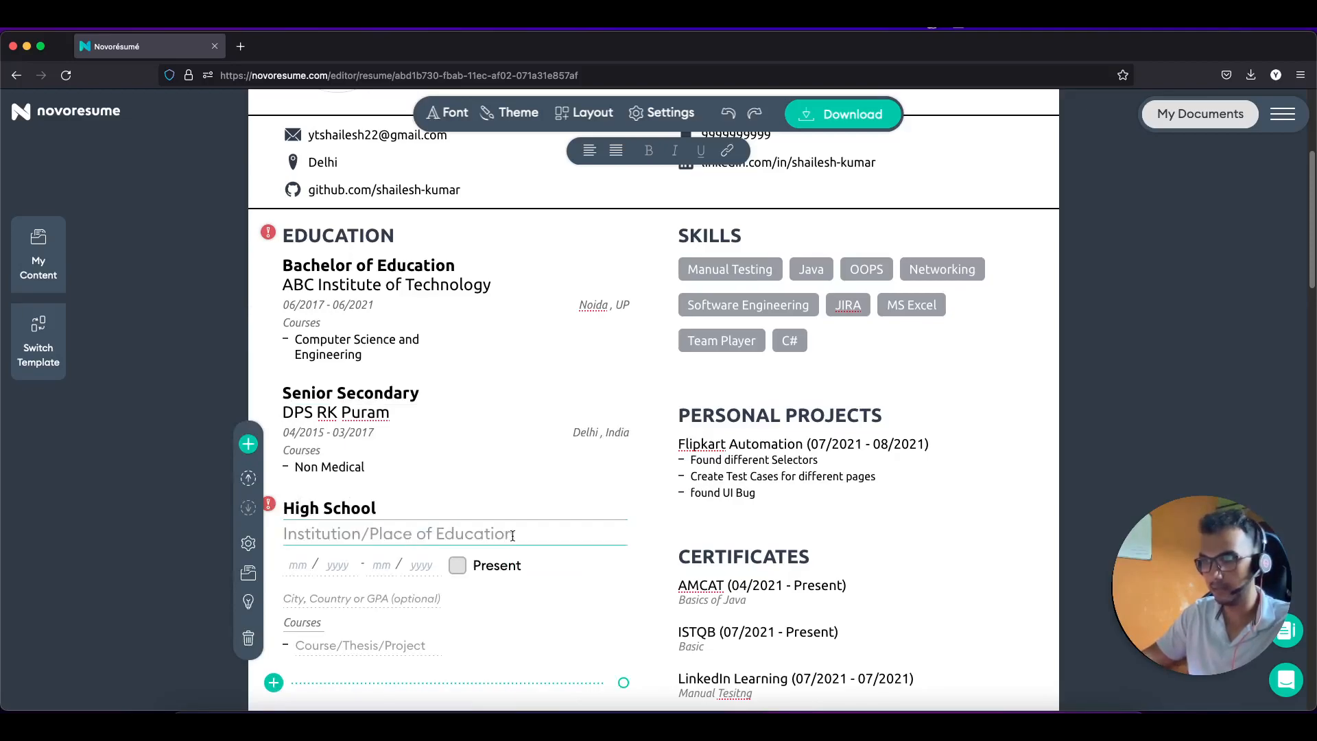
type("Kend")
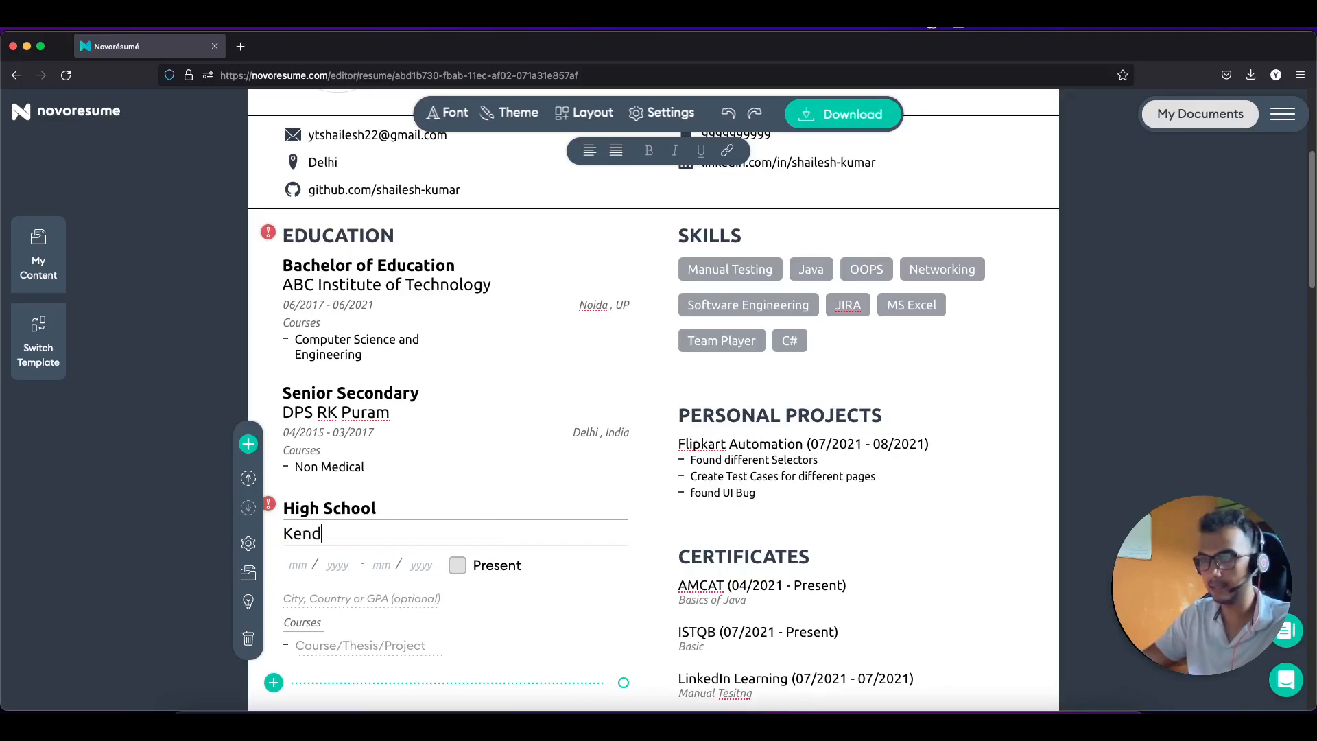
type("riya Vid")
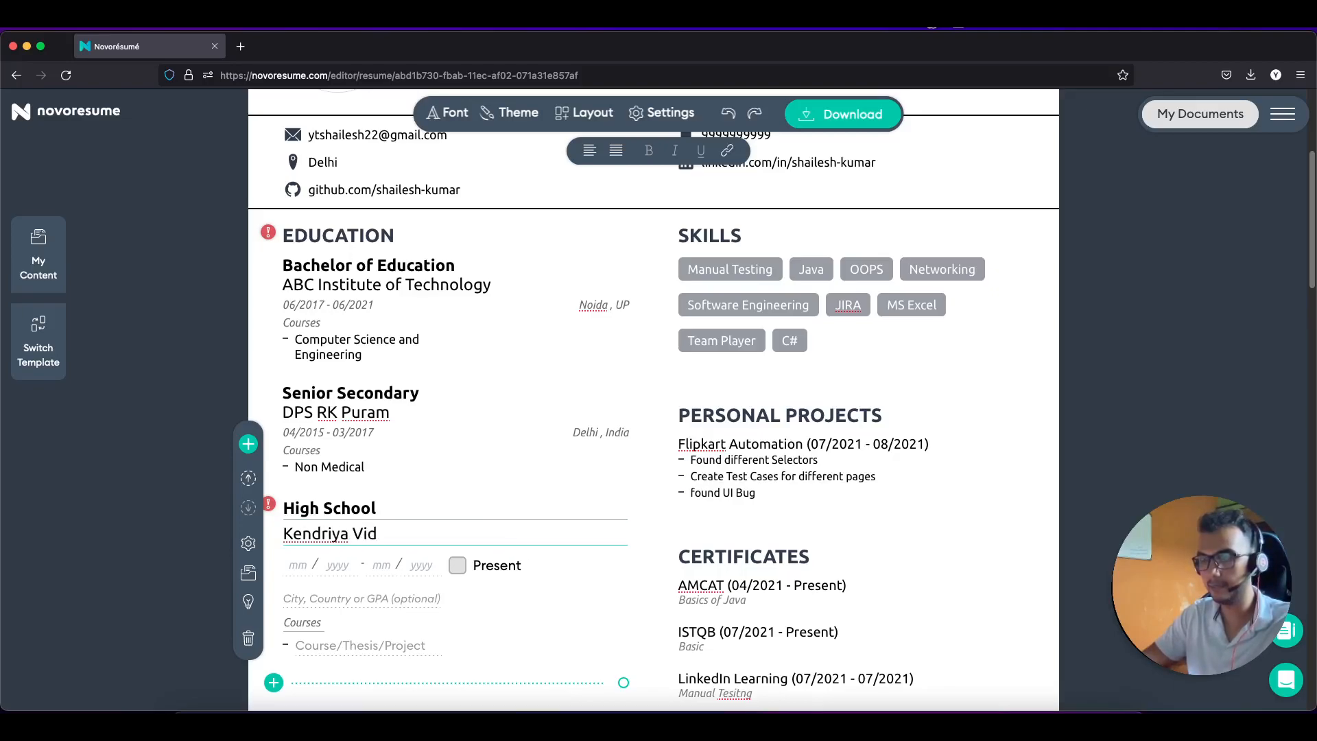
type("yala , Balia")
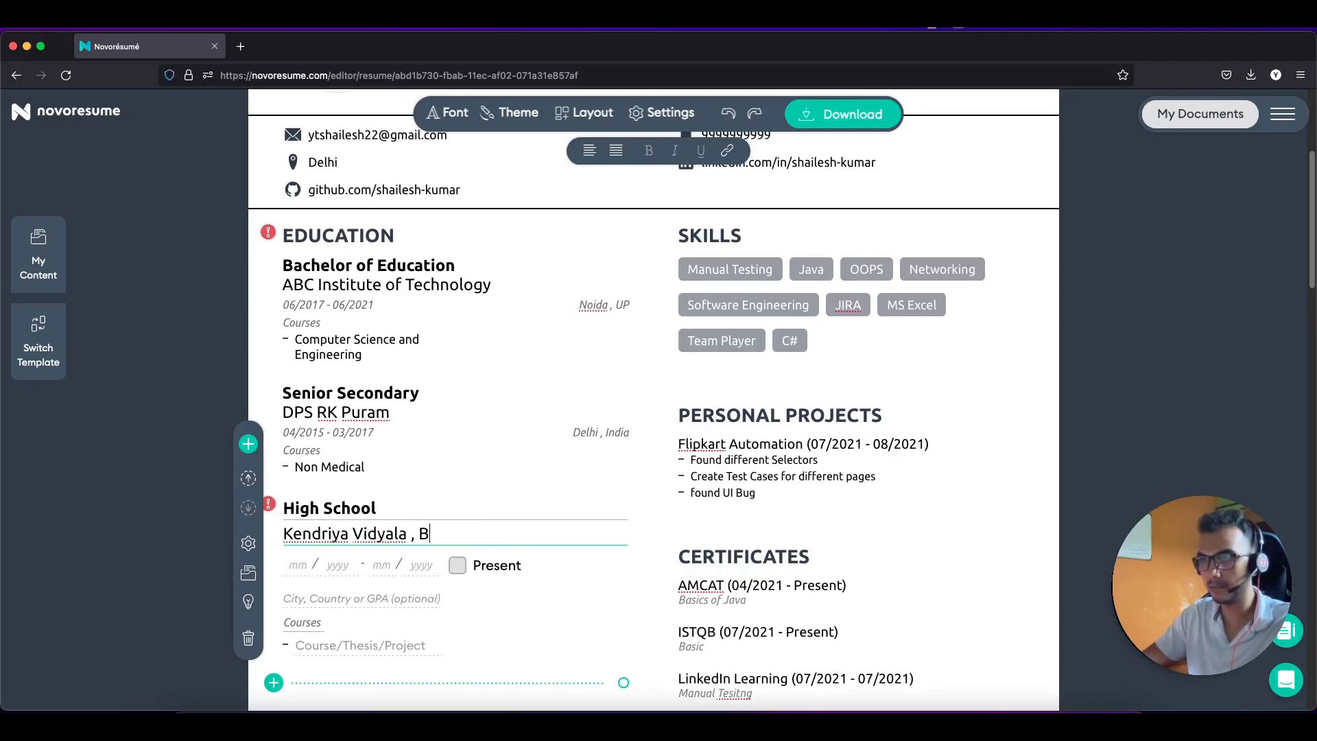
Step: Set the High School dates to 02/2013 – 04/2015 and location 'Balia , UP'
left_click(310, 564)
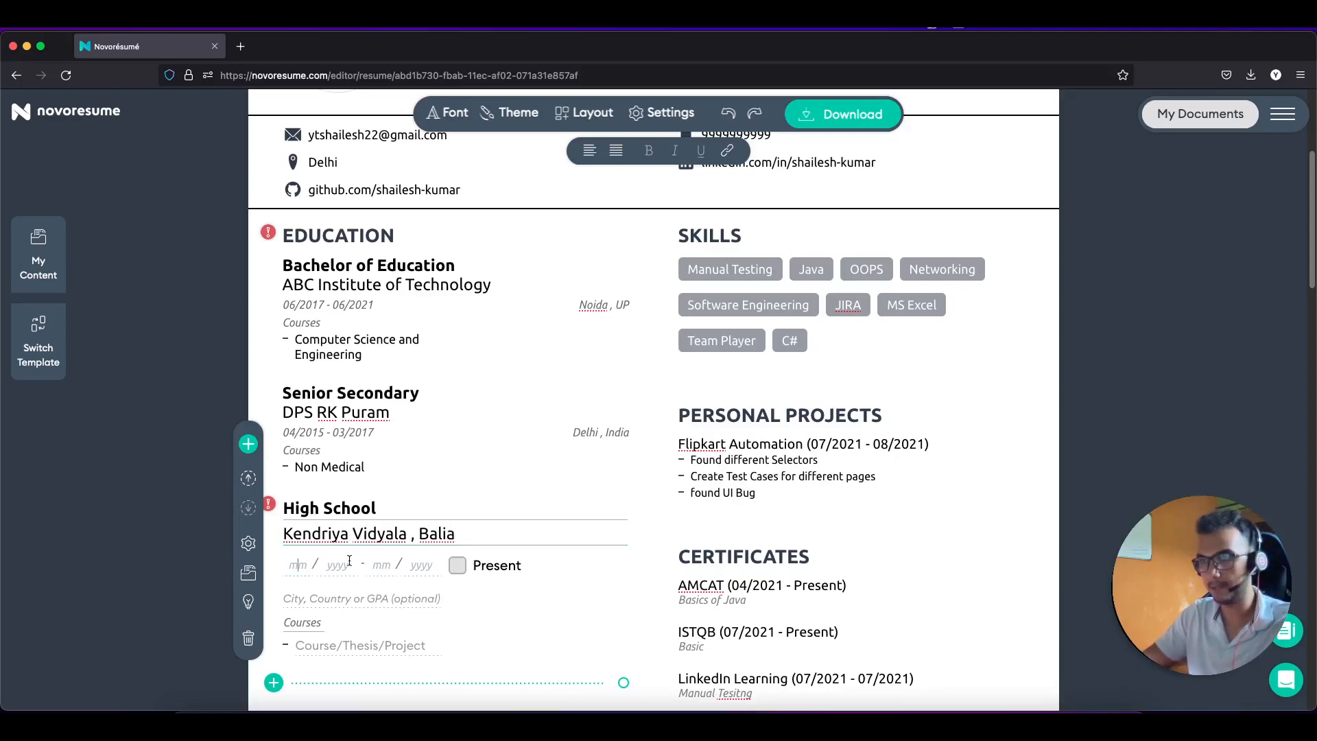
type("02 / 2013 - ")
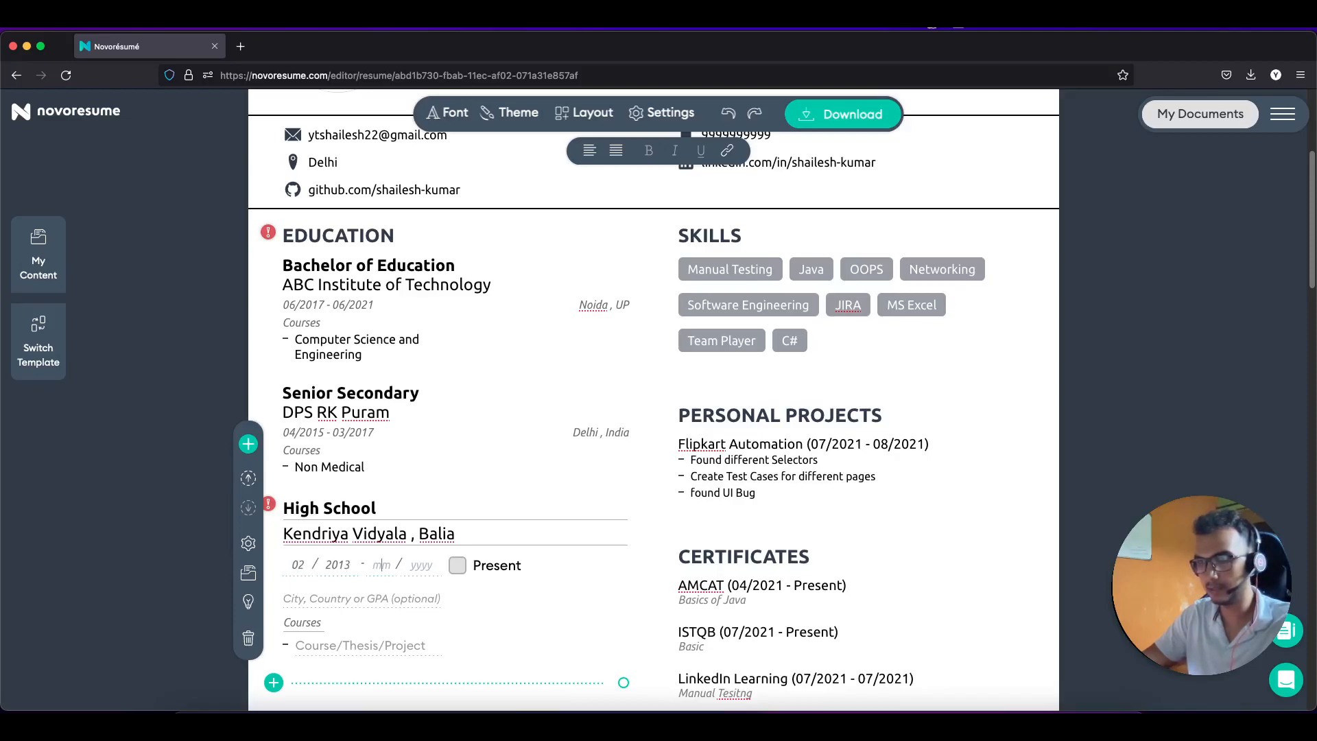
type("04 / 2015")
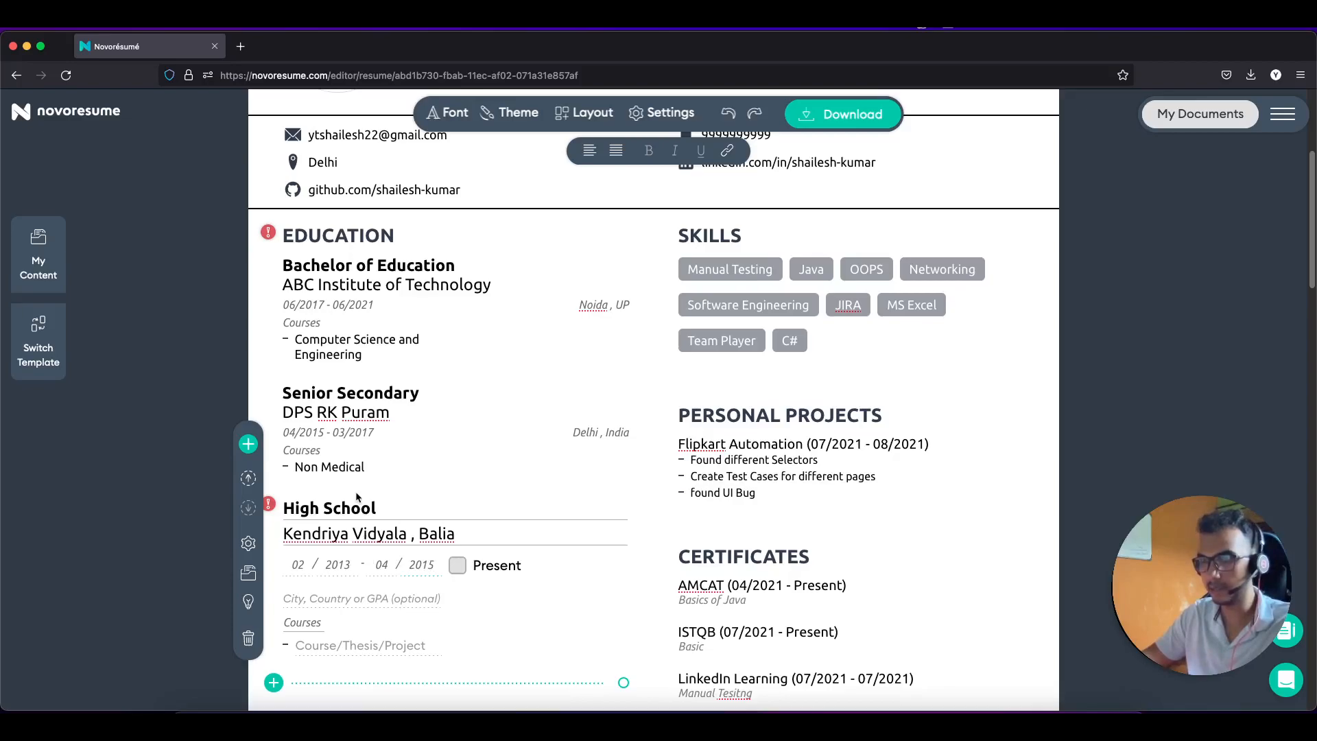
scroll(357, 562, "down", 1)
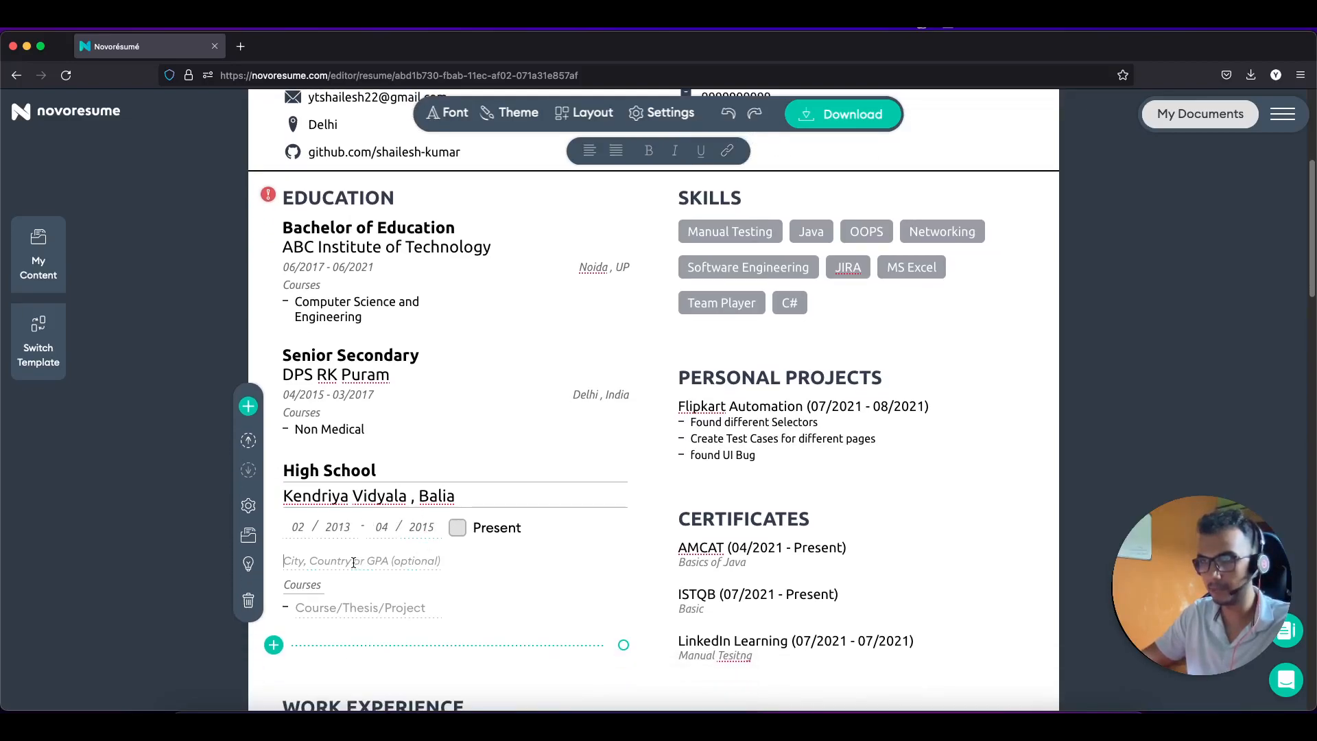
type("Balia")
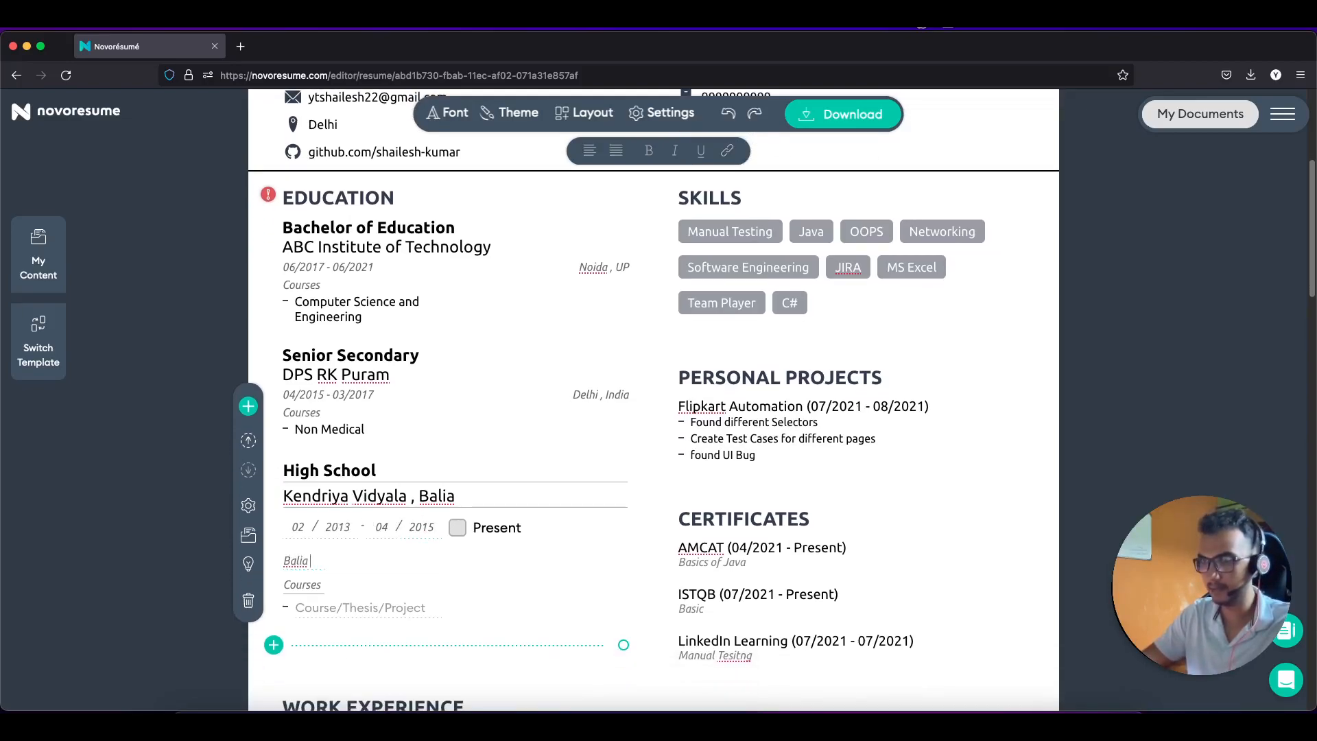
type(" , UP")
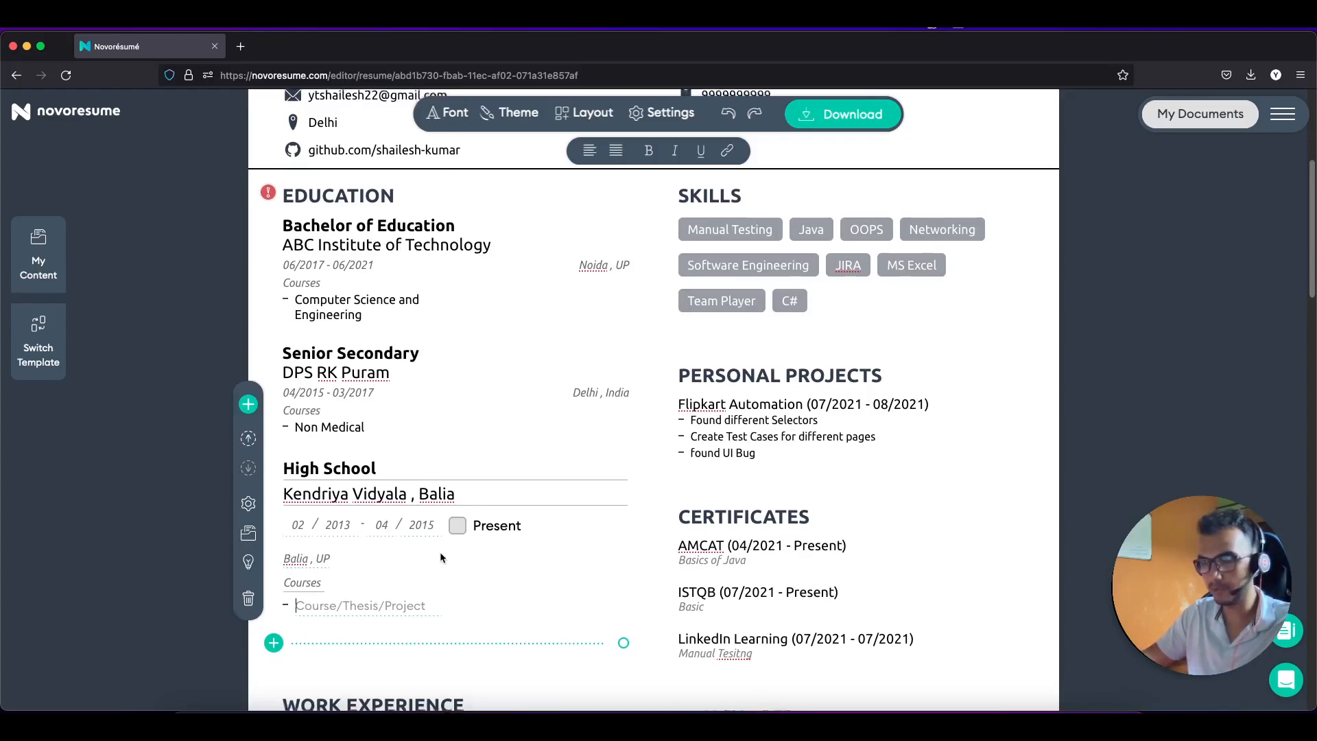
scroll(440, 551, "down", 1)
scroll(466, 549, "down", 3)
scroll(466, 545, "down", 8)
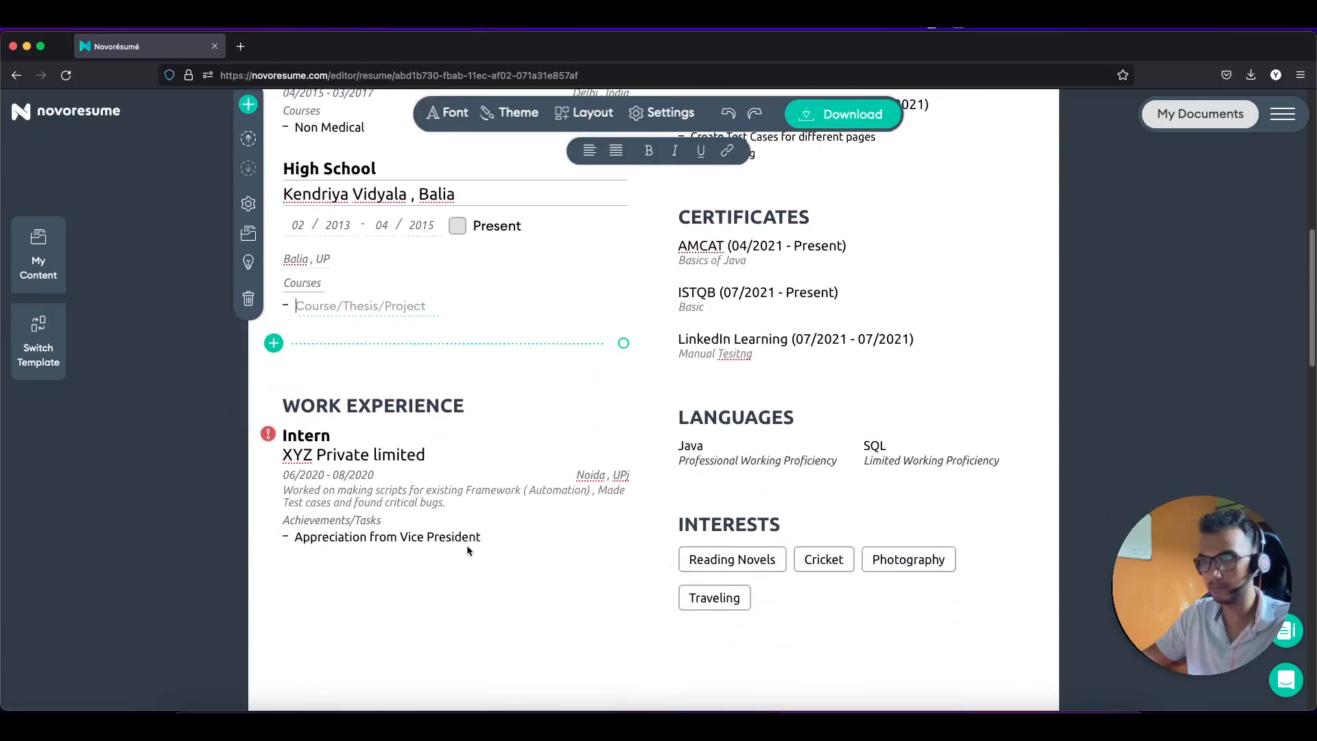
scroll(467, 545, "up", 7)
scroll(467, 545, "up", 11)
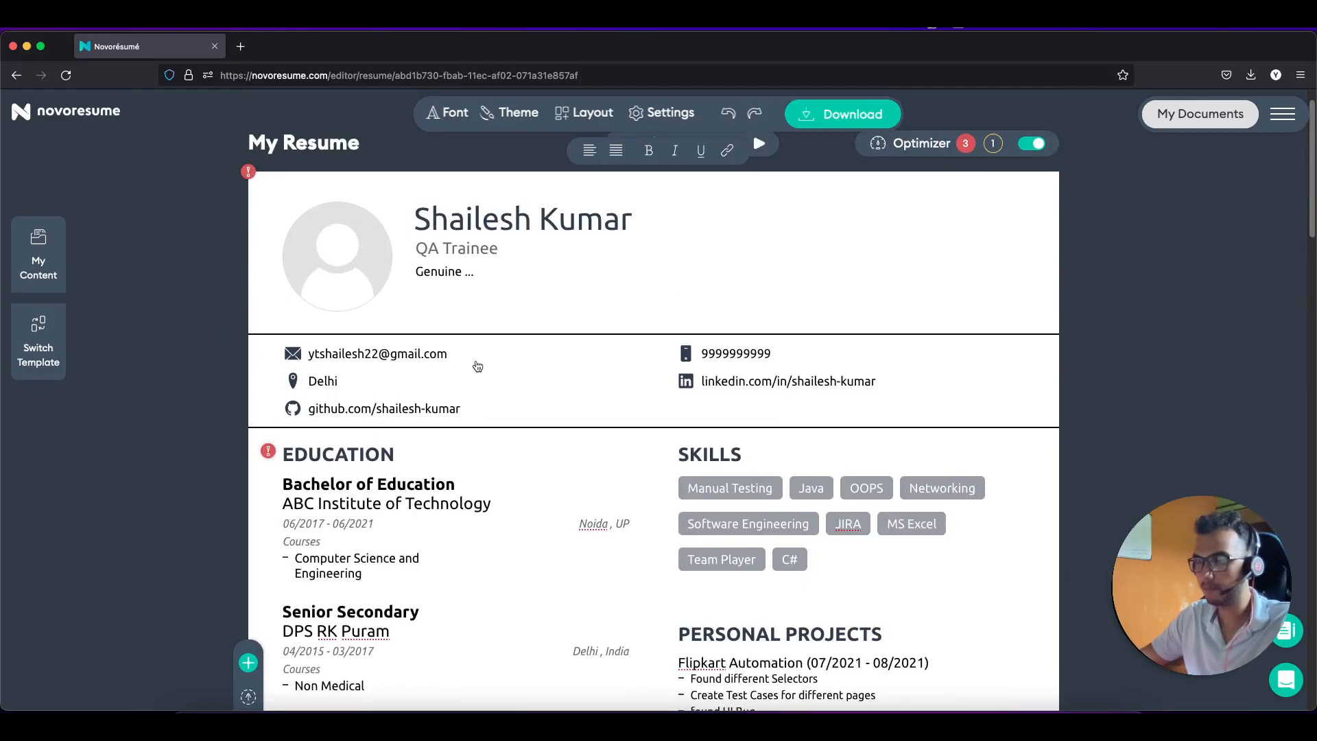
scroll(488, 429, "down", 4)
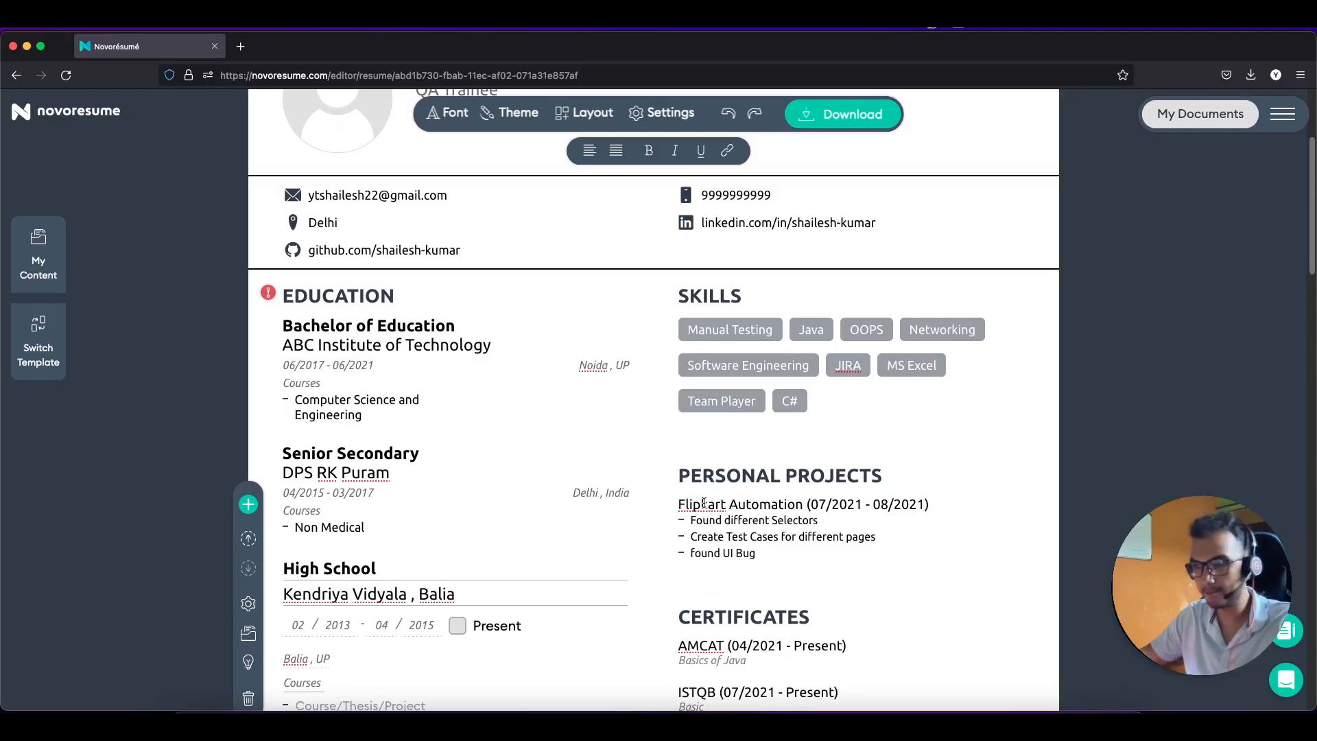
scroll(703, 503, "up", 5)
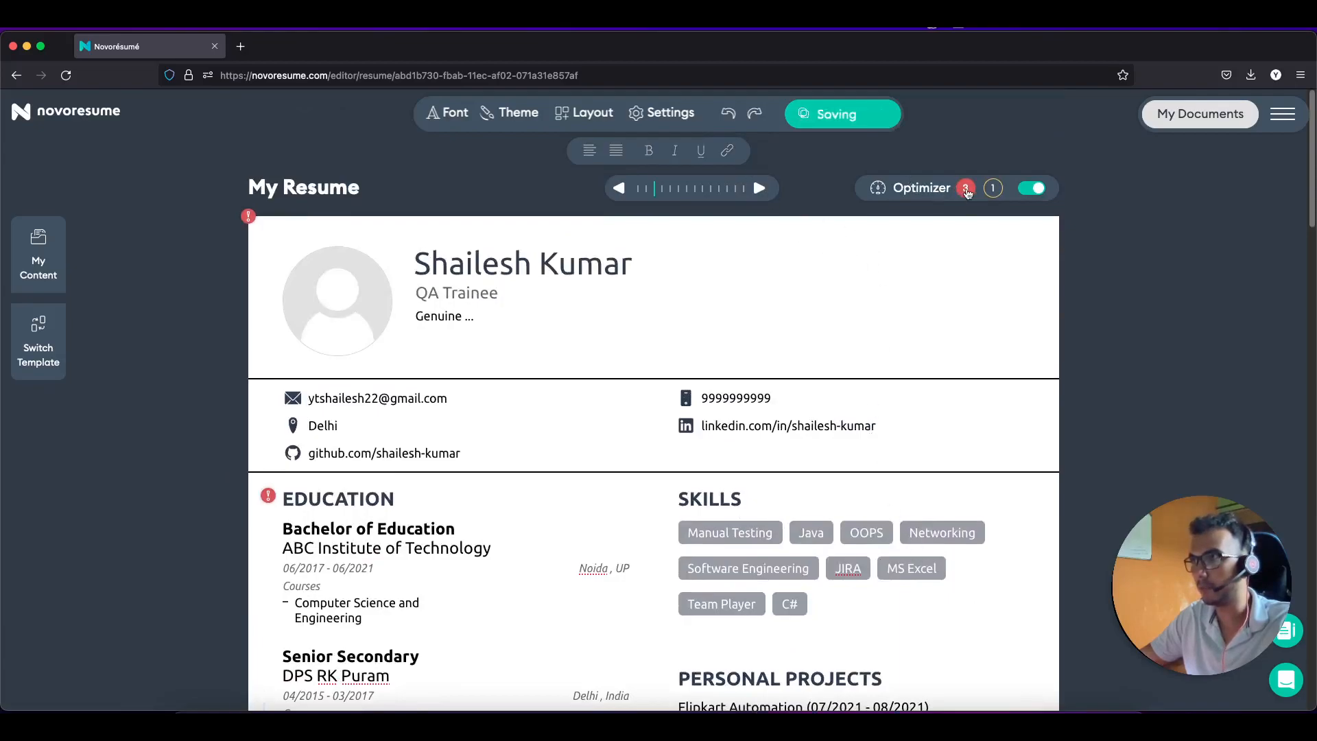
mouse_move(253, 218)
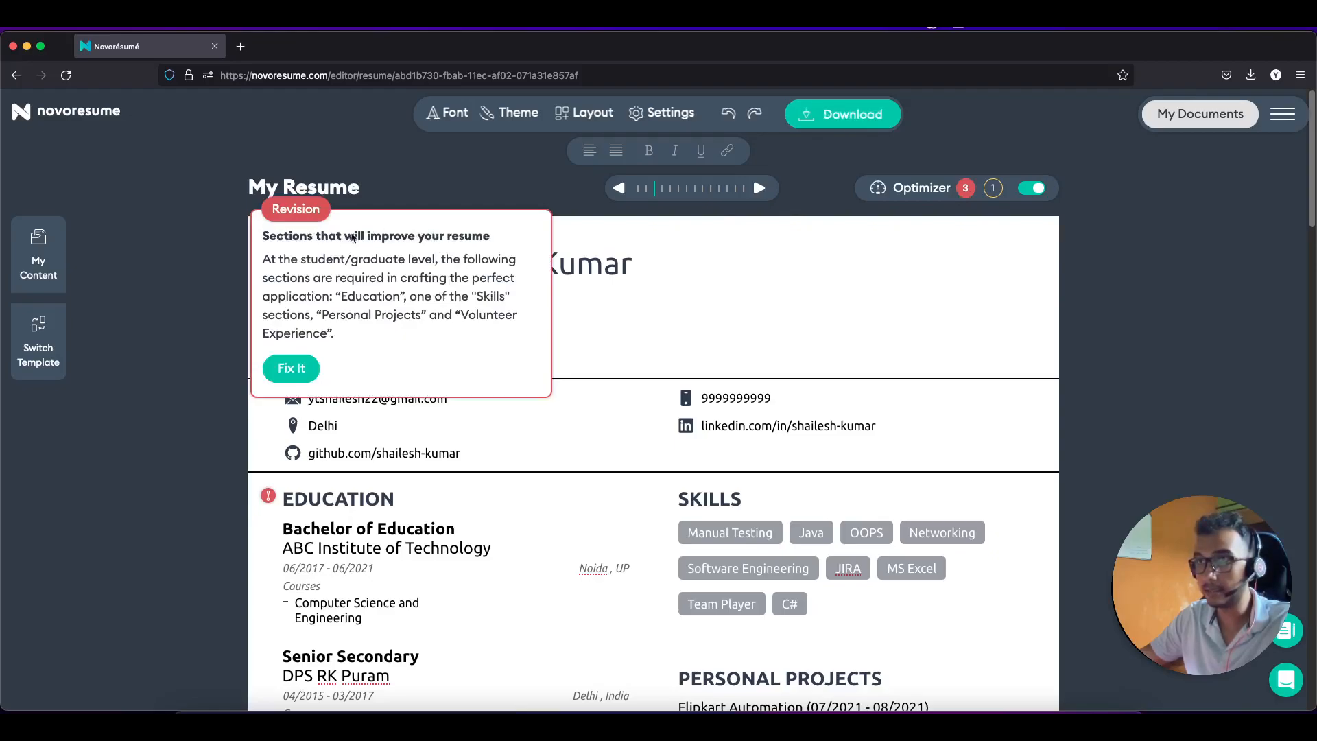
left_click(310, 365)
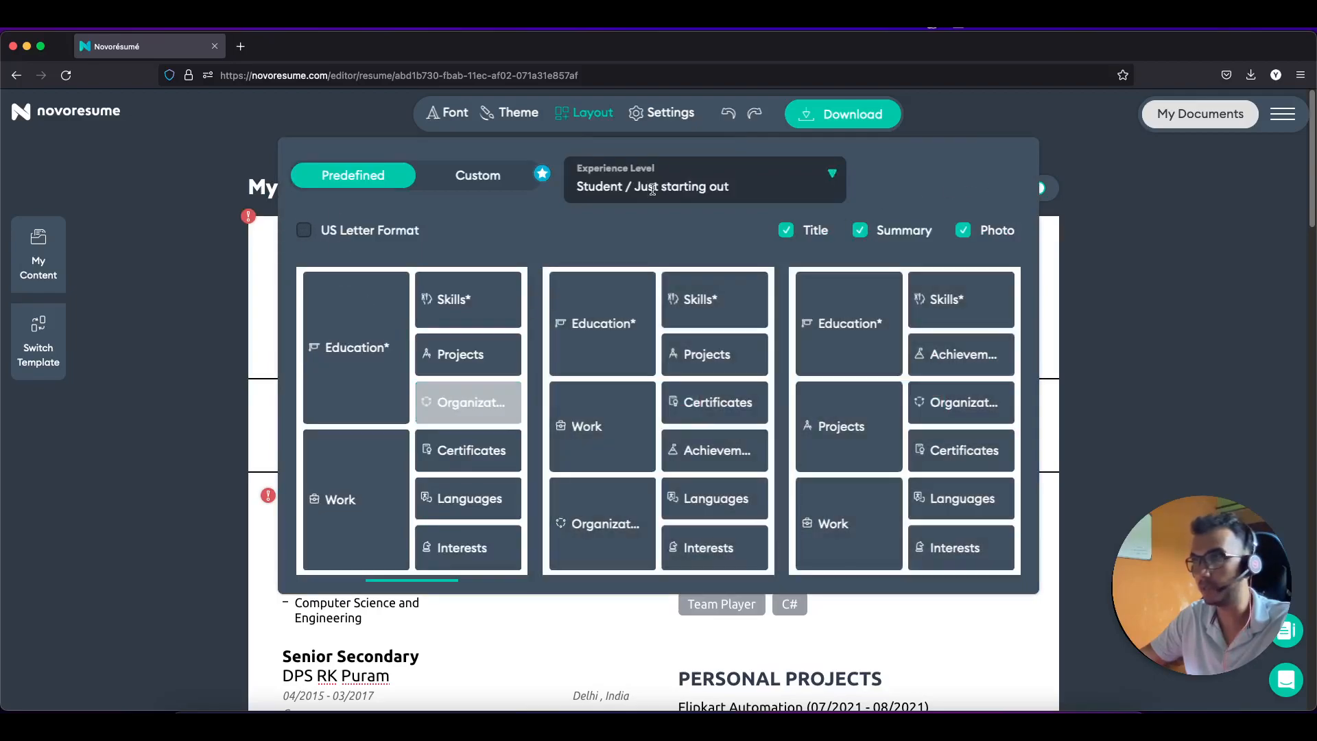
left_click(1112, 431)
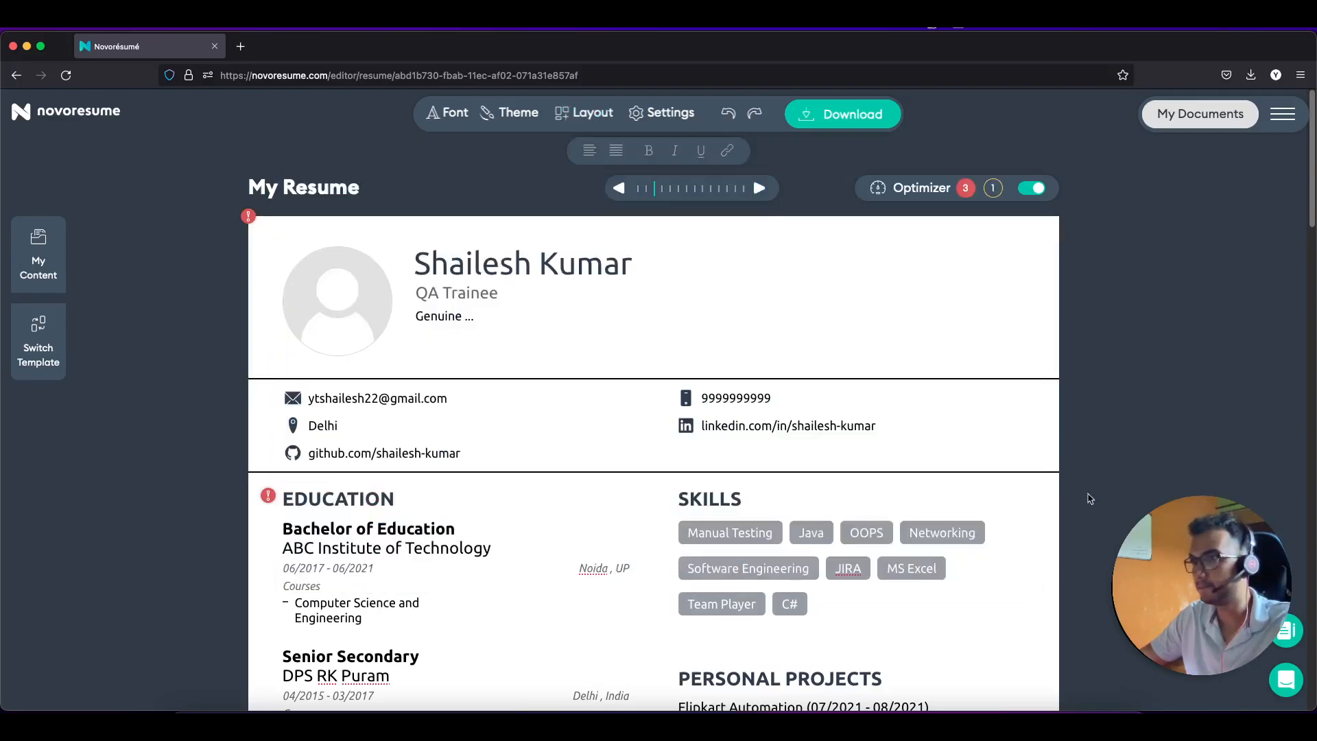
scroll(490, 424, "down", 1)
mouse_move(271, 460)
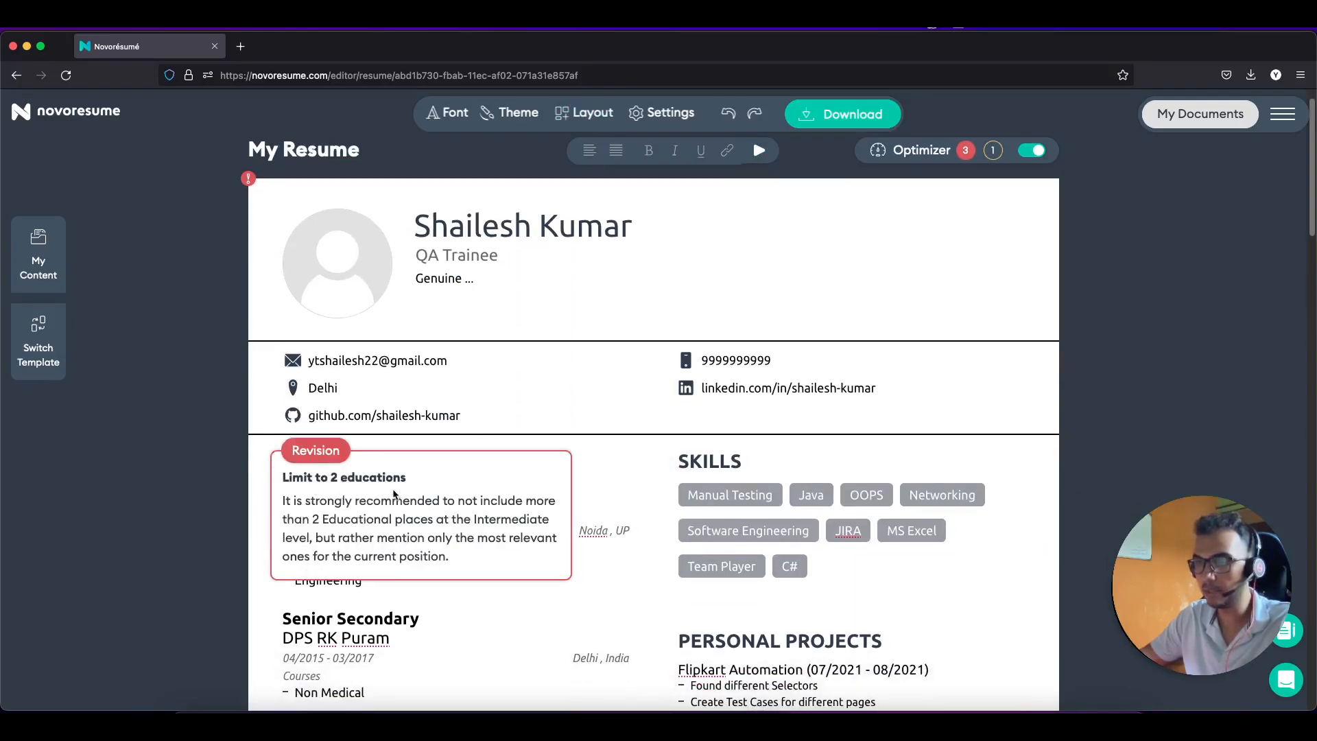
left_click(503, 417)
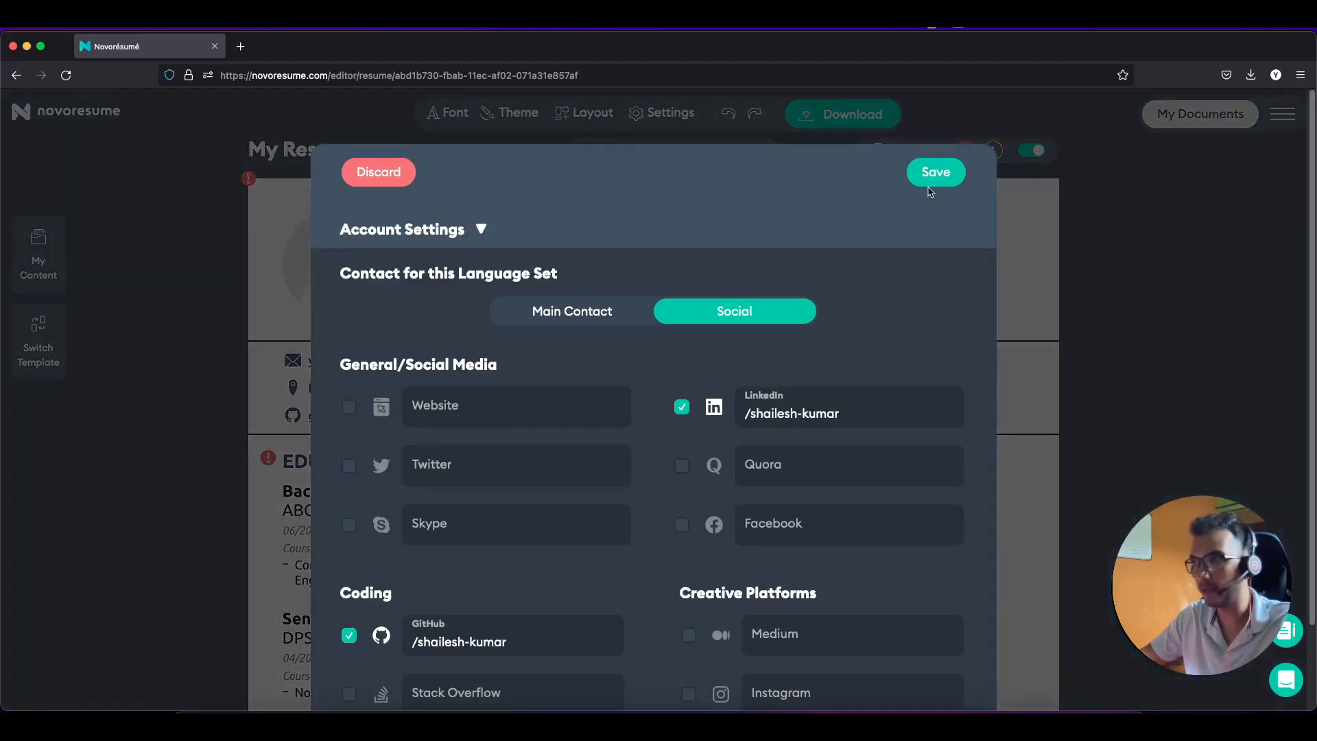
left_click(378, 171)
scroll(476, 442, "down", 7)
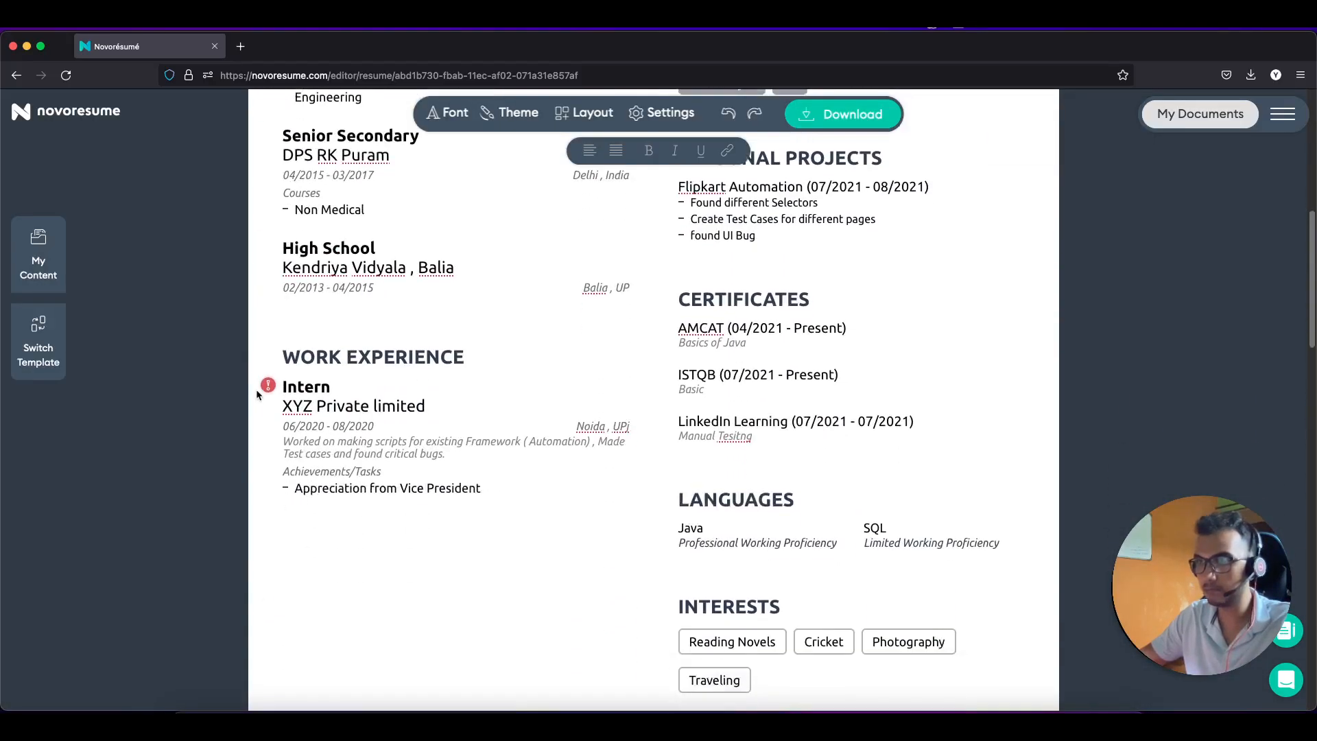
mouse_move(268, 384)
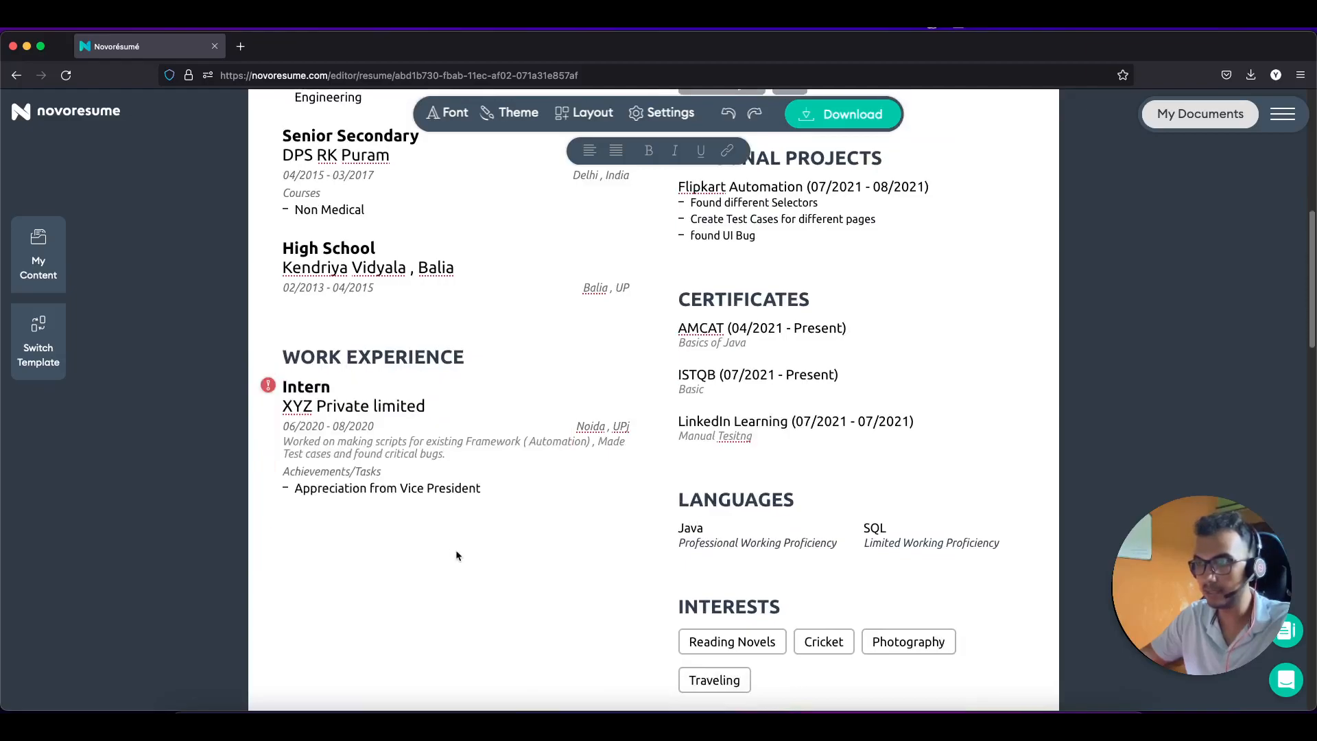
Step: Add the achievement 'Hosted a team event' to the Intern role at XYZ Private limited
left_click(473, 492)
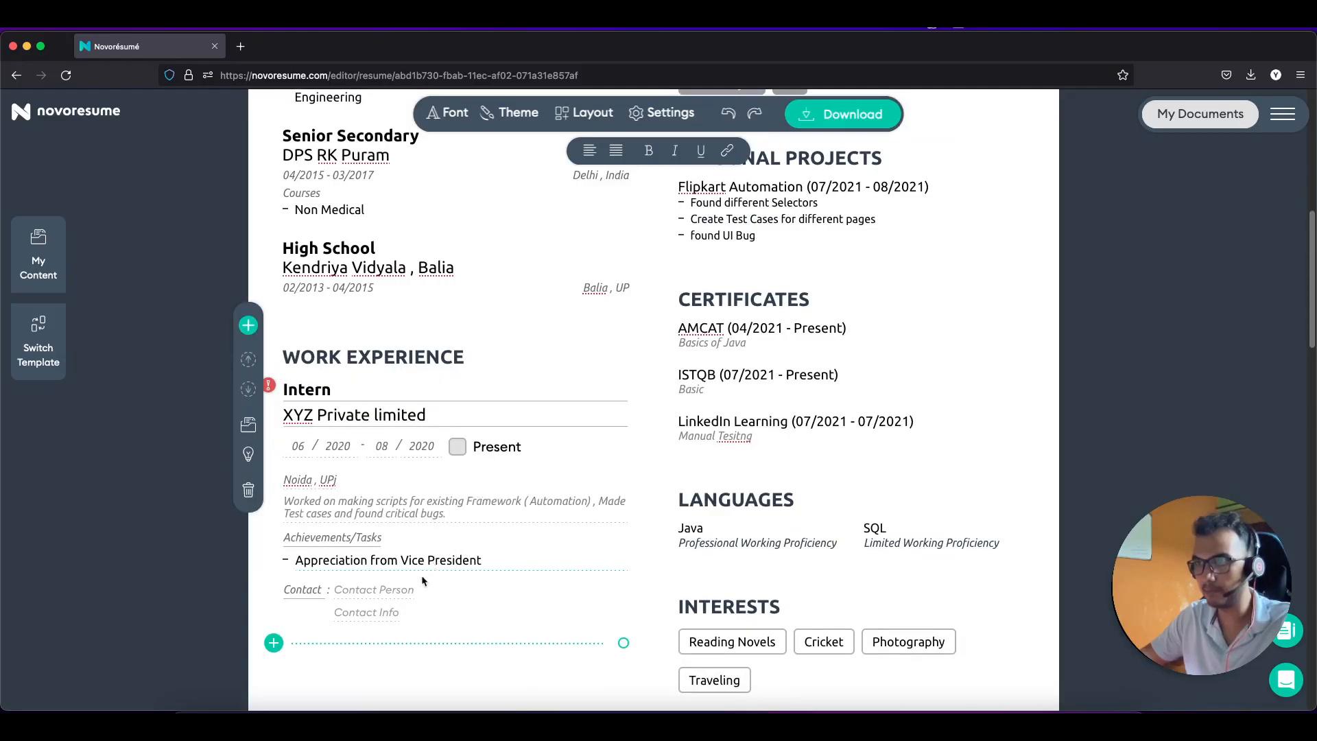
left_click(493, 560)
key("Return")
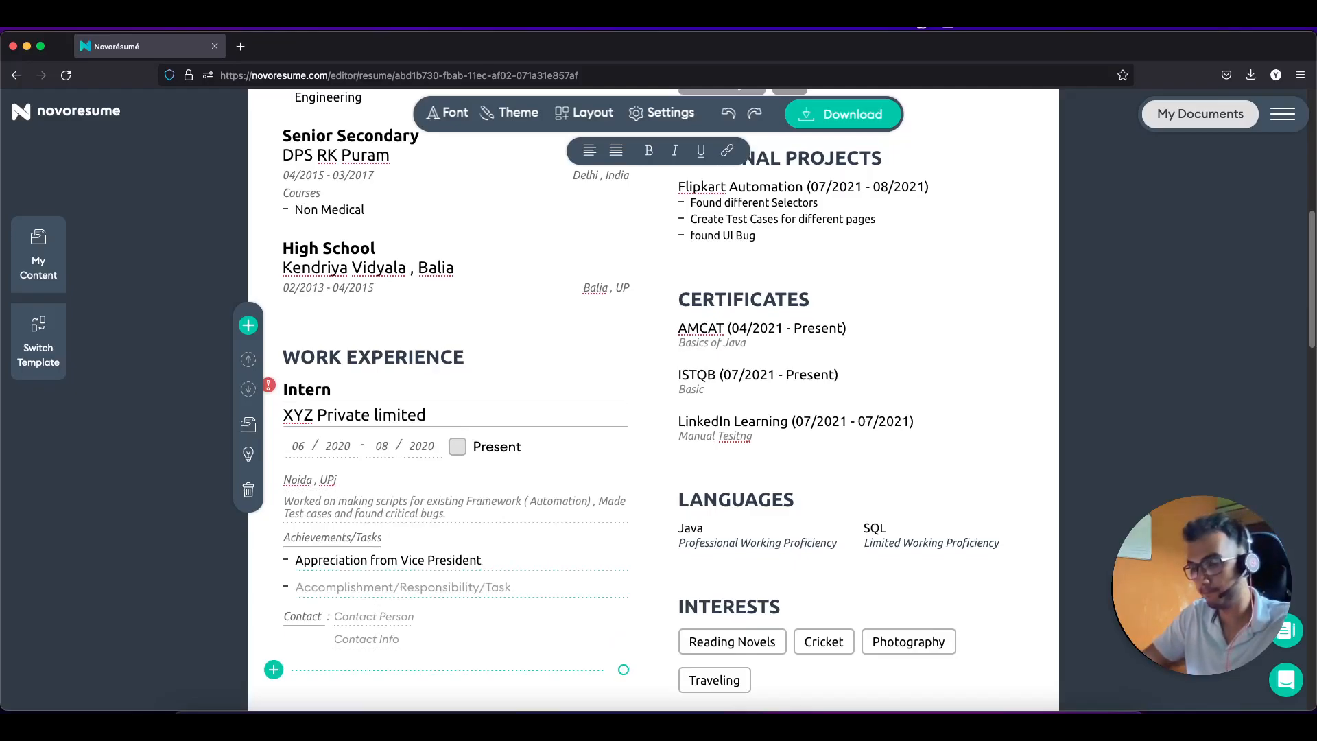
type("Found")
key("BackSpace")
key("BackSpace")
key("BackSpace")
key("BackSpace")
key("BackSpace")
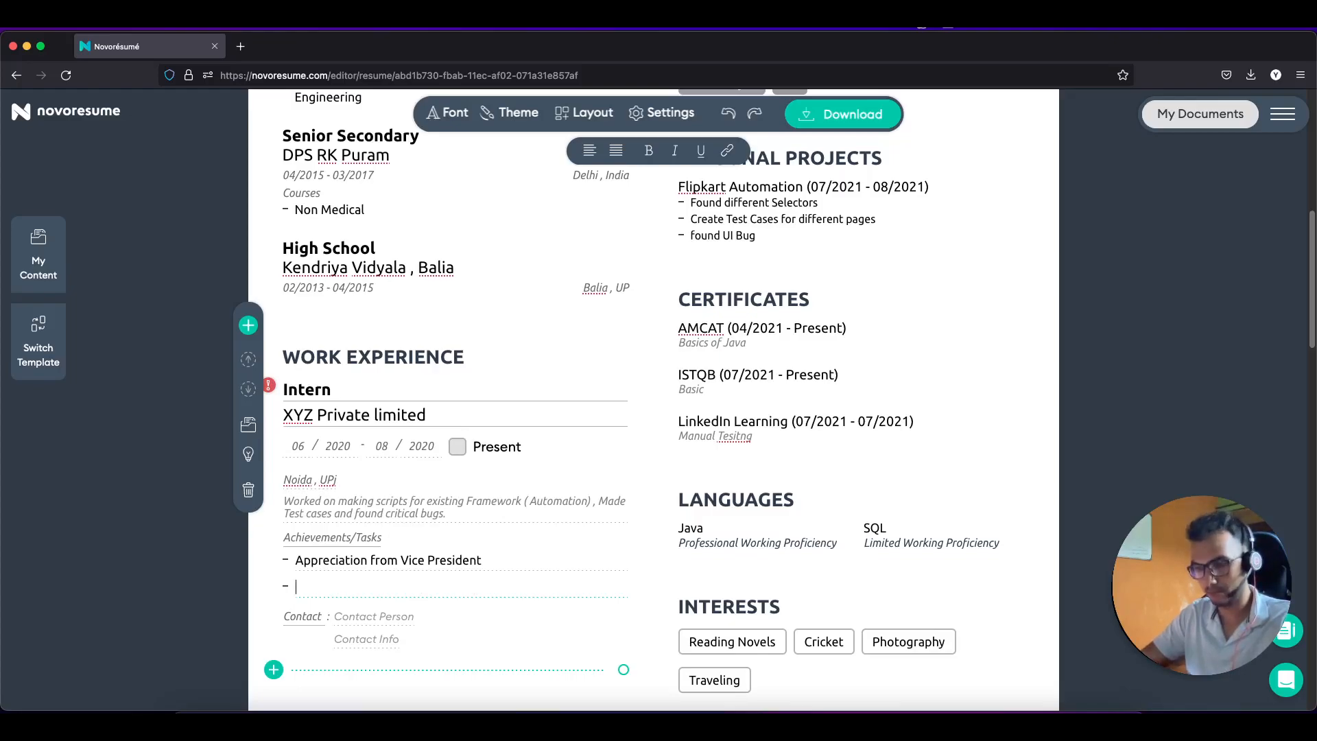
type("a")
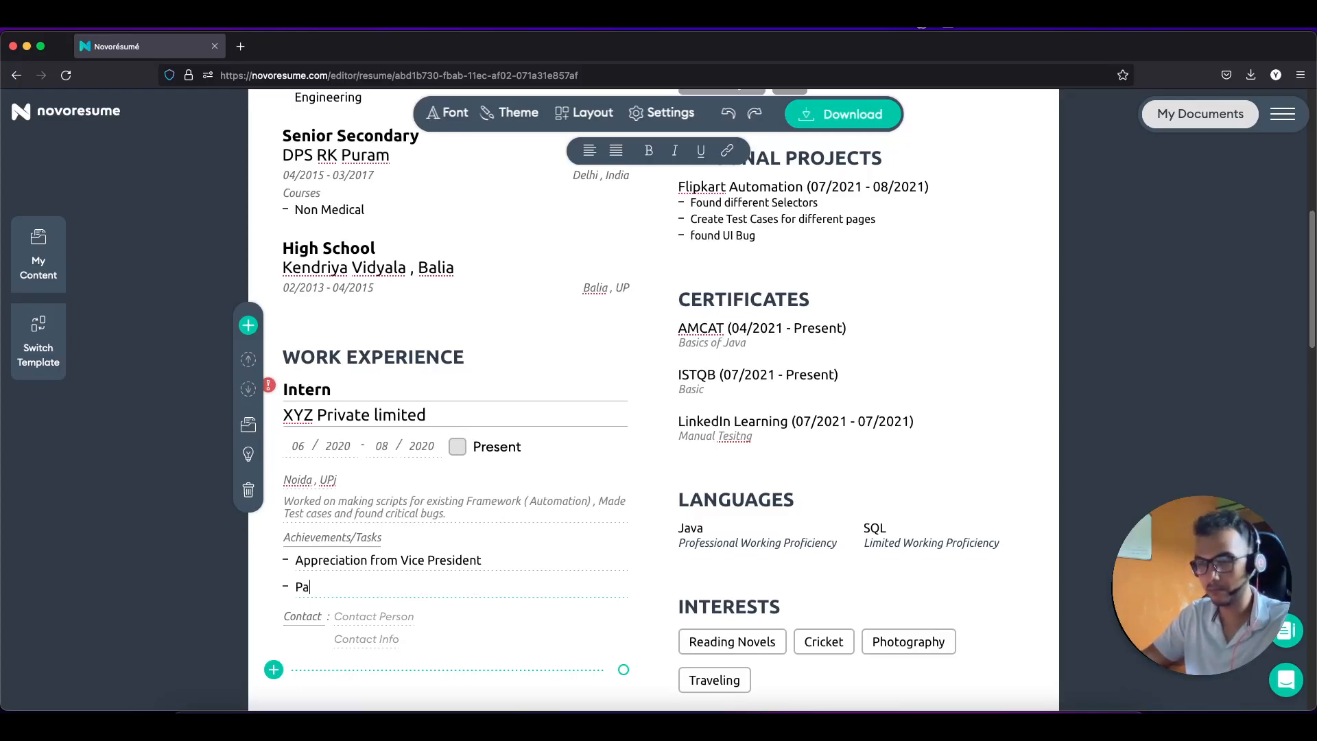
type("rticipat")
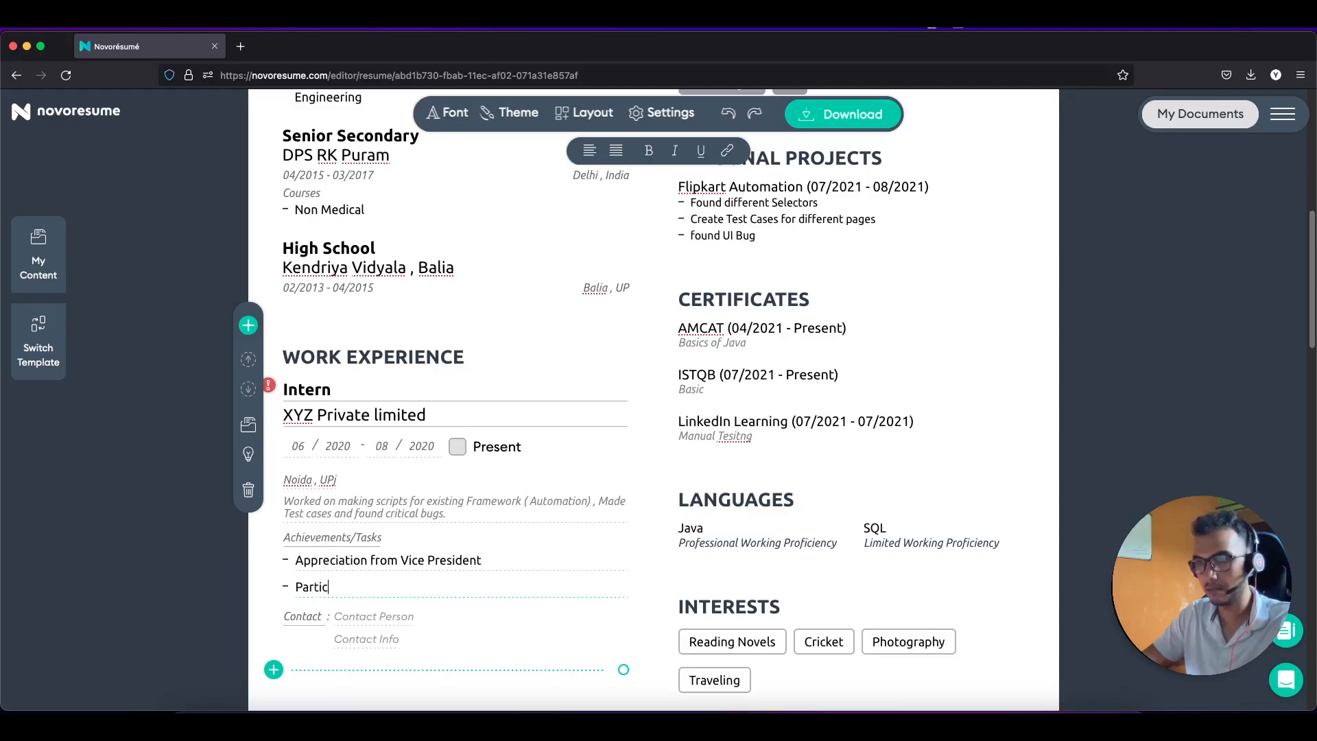
key("BackSpace")
key("BackSpace")
key("BackSpace")
key("BackSpace")
key("BackSpace")
key("BackSpace")
key("BackSpace")
key("BackSpace")
key("BackSpace")
key("BackSpace")
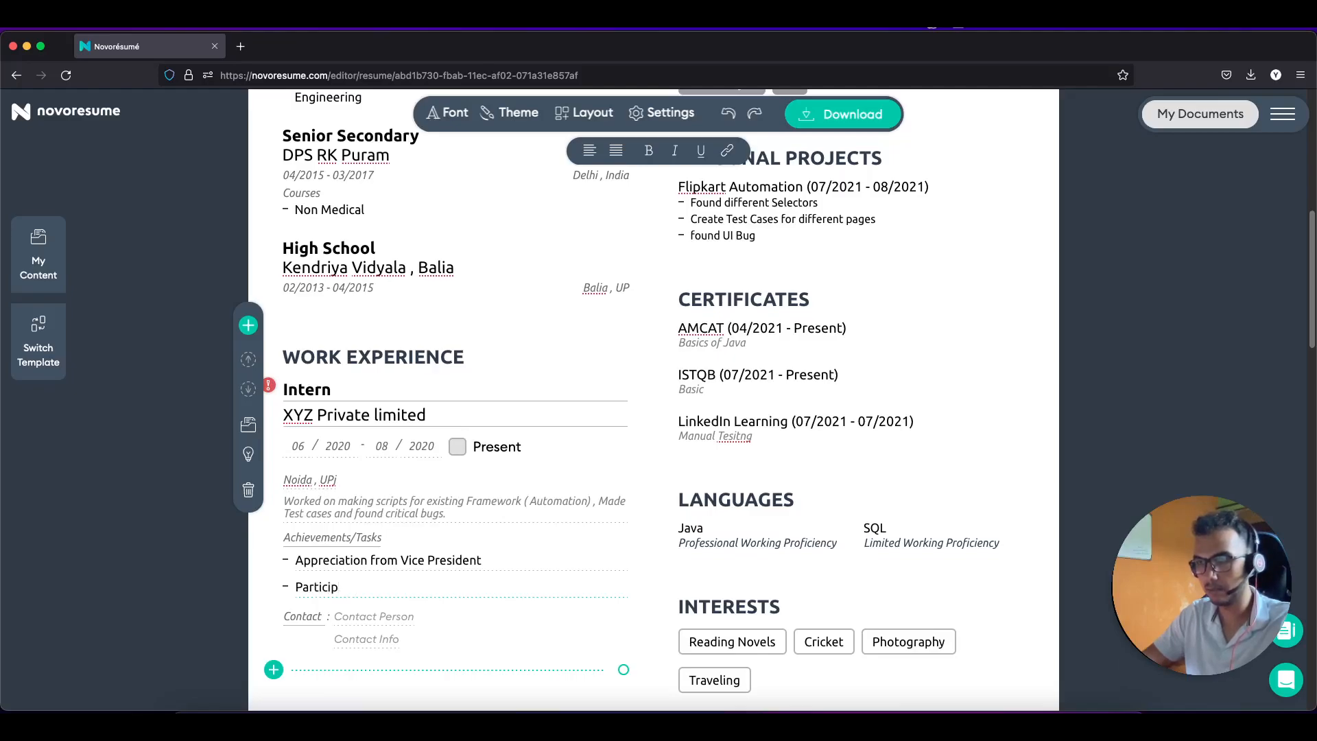
type("Ho")
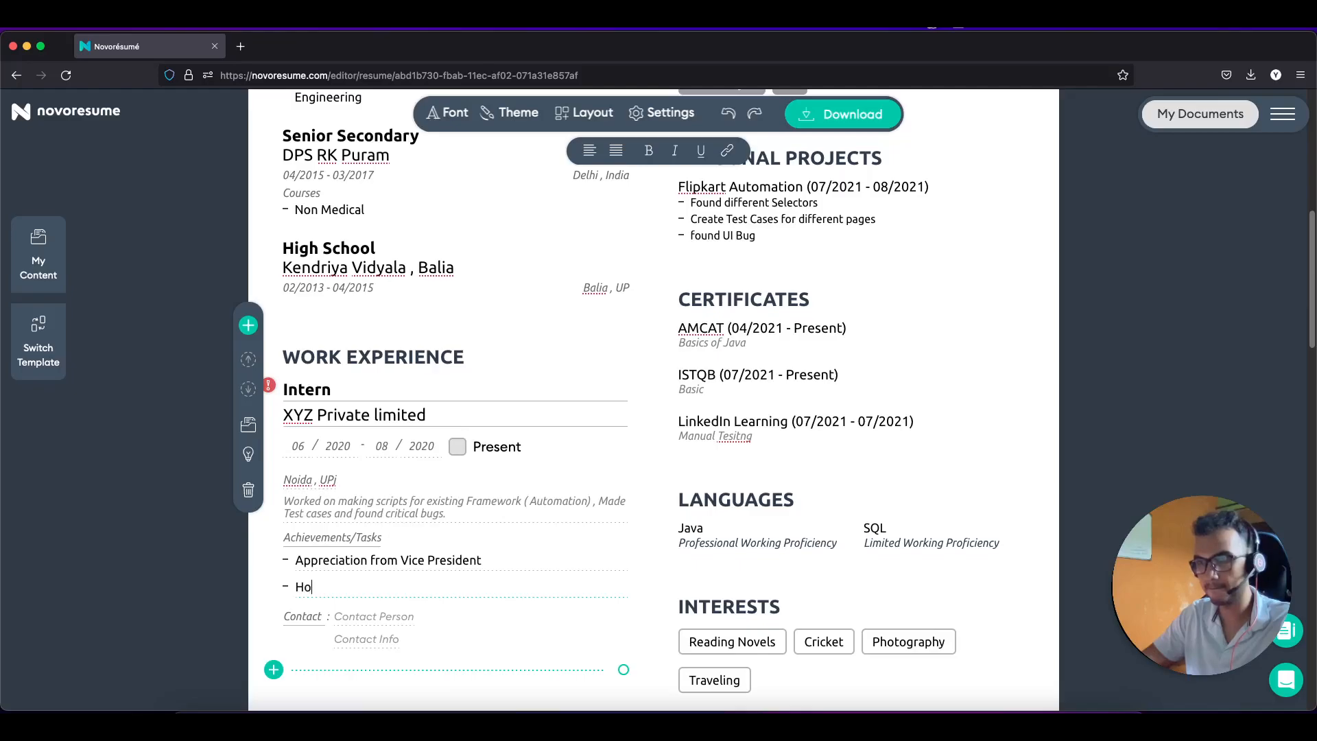
type("sted a team event")
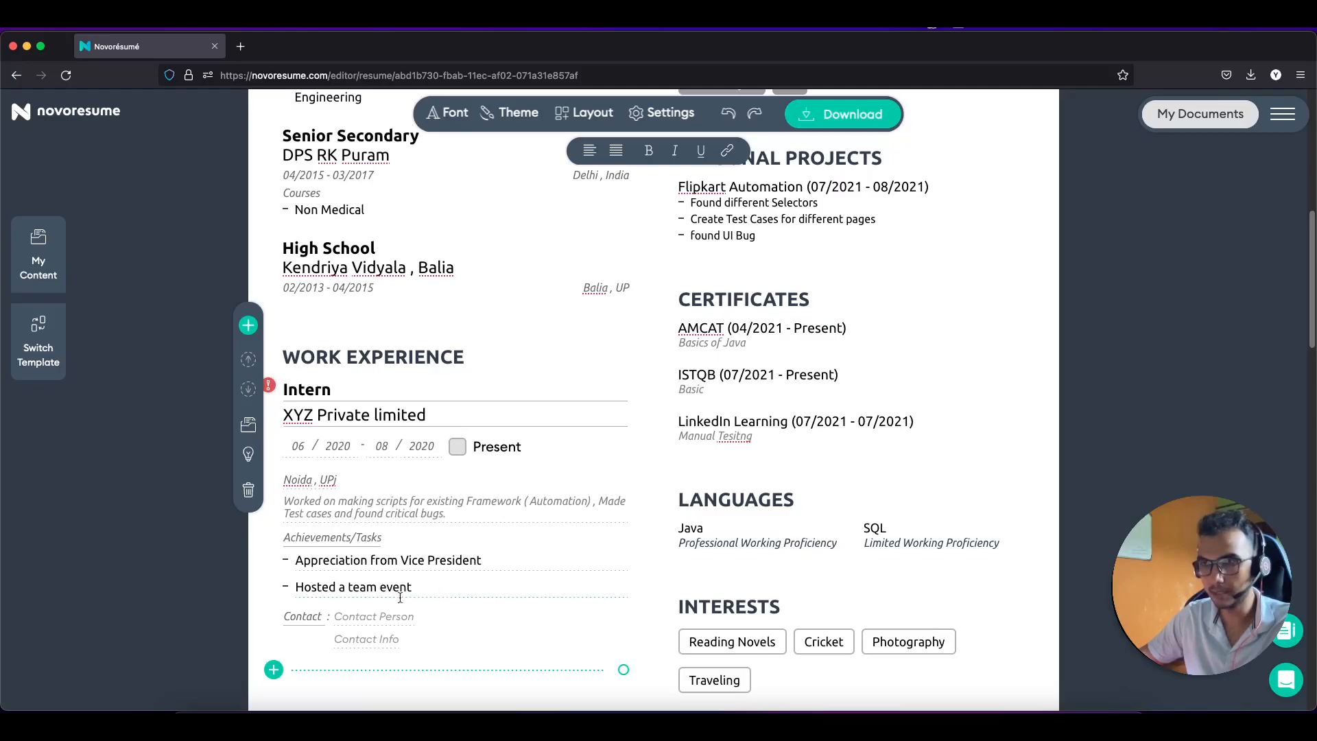
Step: Scroll through the resume editor to review the updated work experience
scroll(371, 583, "down", 1)
scroll(357, 576, "up", 2)
scroll(338, 566, "down", 1)
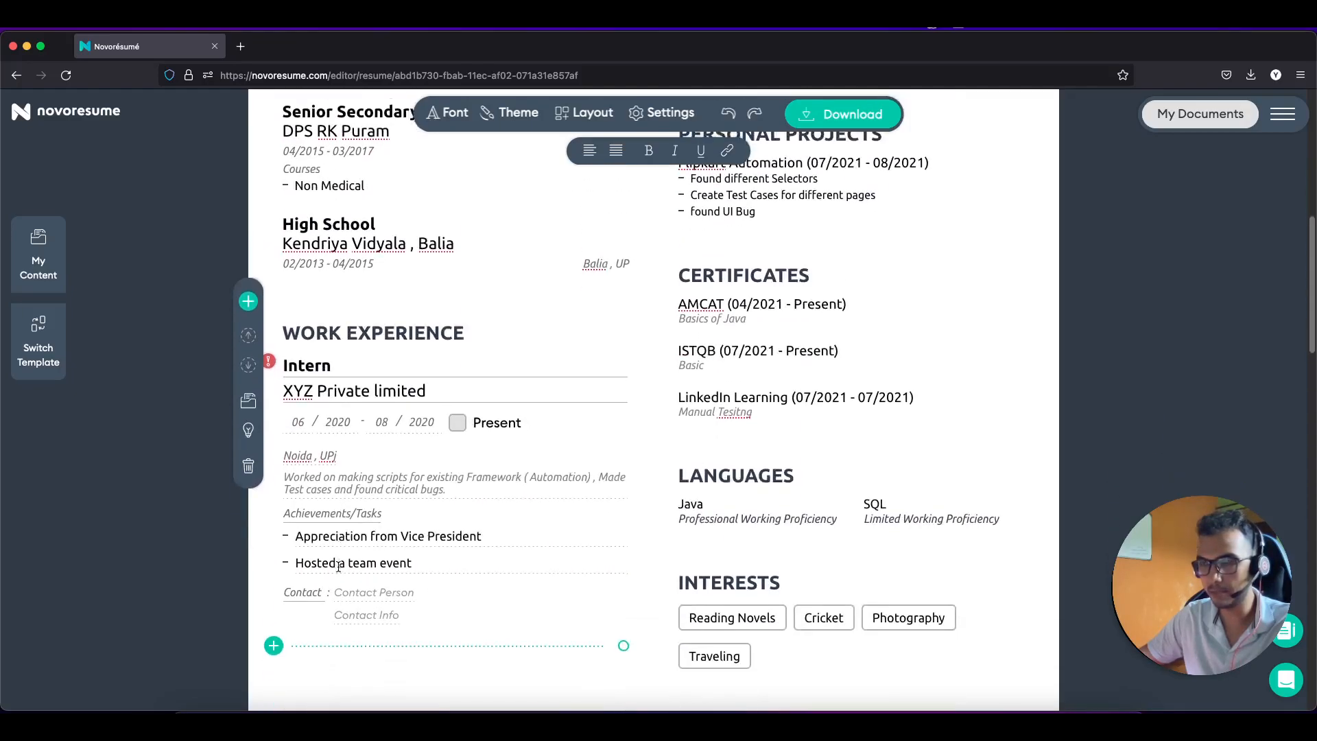
scroll(338, 566, "down", 1)
scroll(338, 570, "down", 3)
scroll(338, 570, "up", 3)
scroll(338, 565, "up", 8)
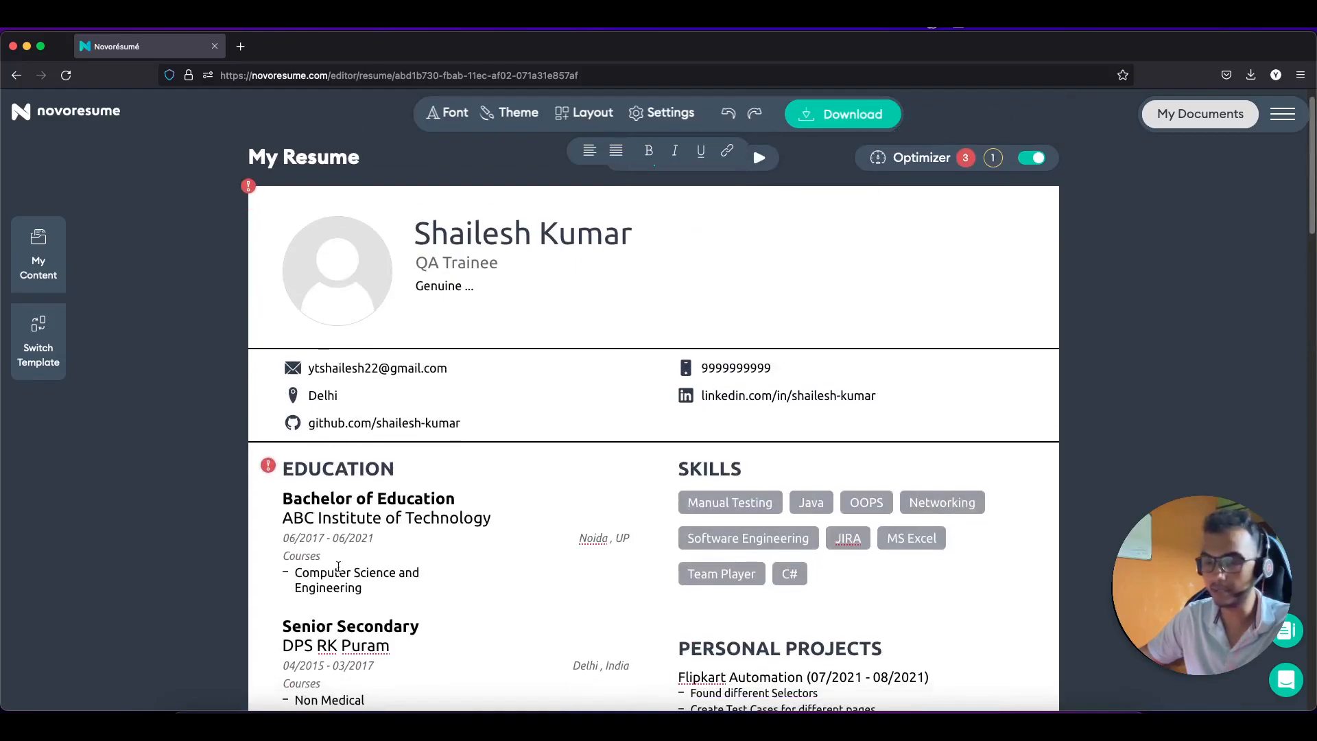
scroll(338, 567, "down", 6)
scroll(338, 567, "down", 1)
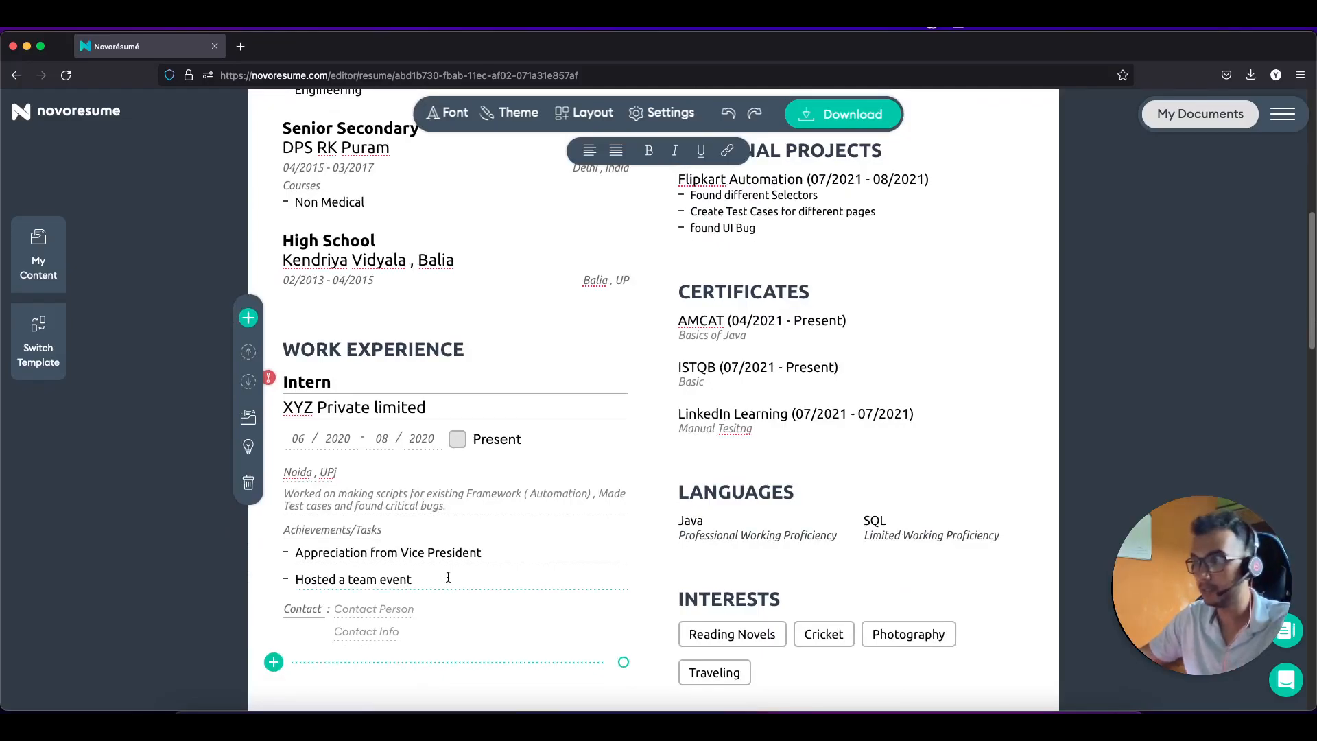
scroll(447, 576, "down", 2)
scroll(448, 579, "up", 6)
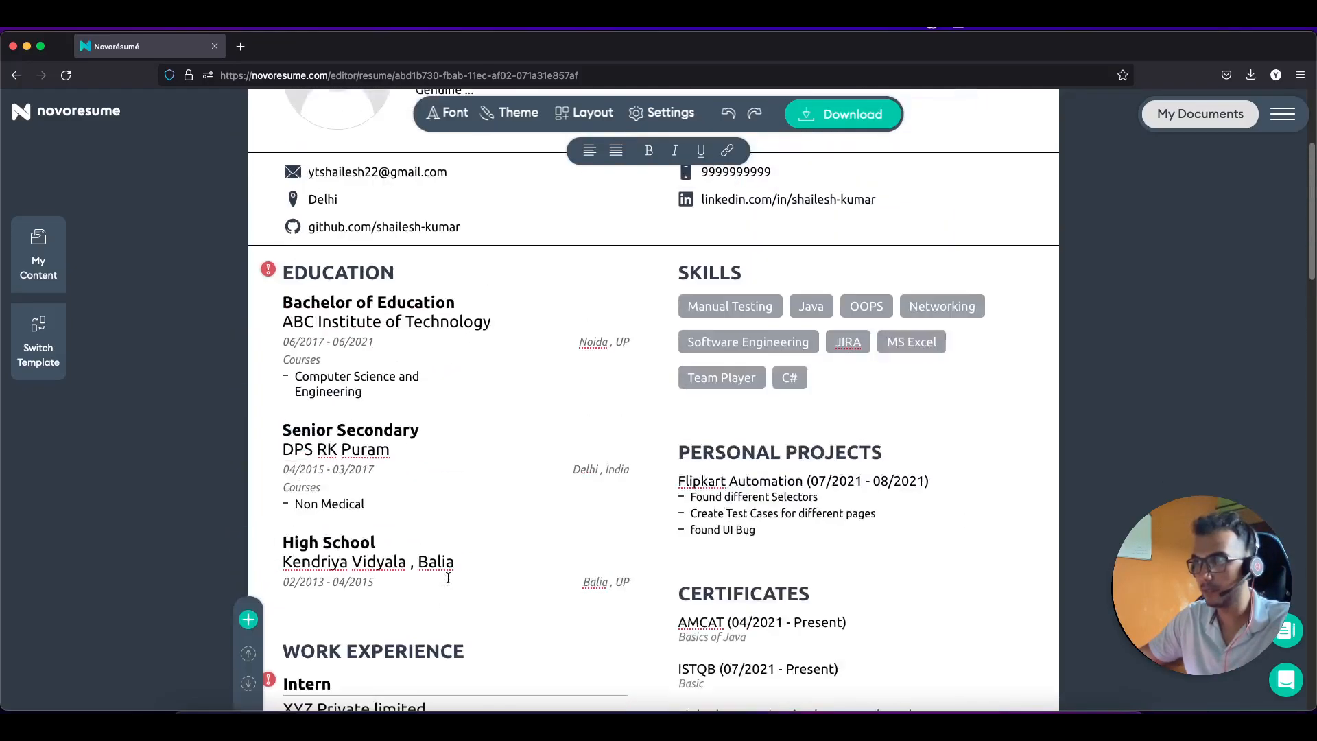
scroll(447, 577, "up", 3)
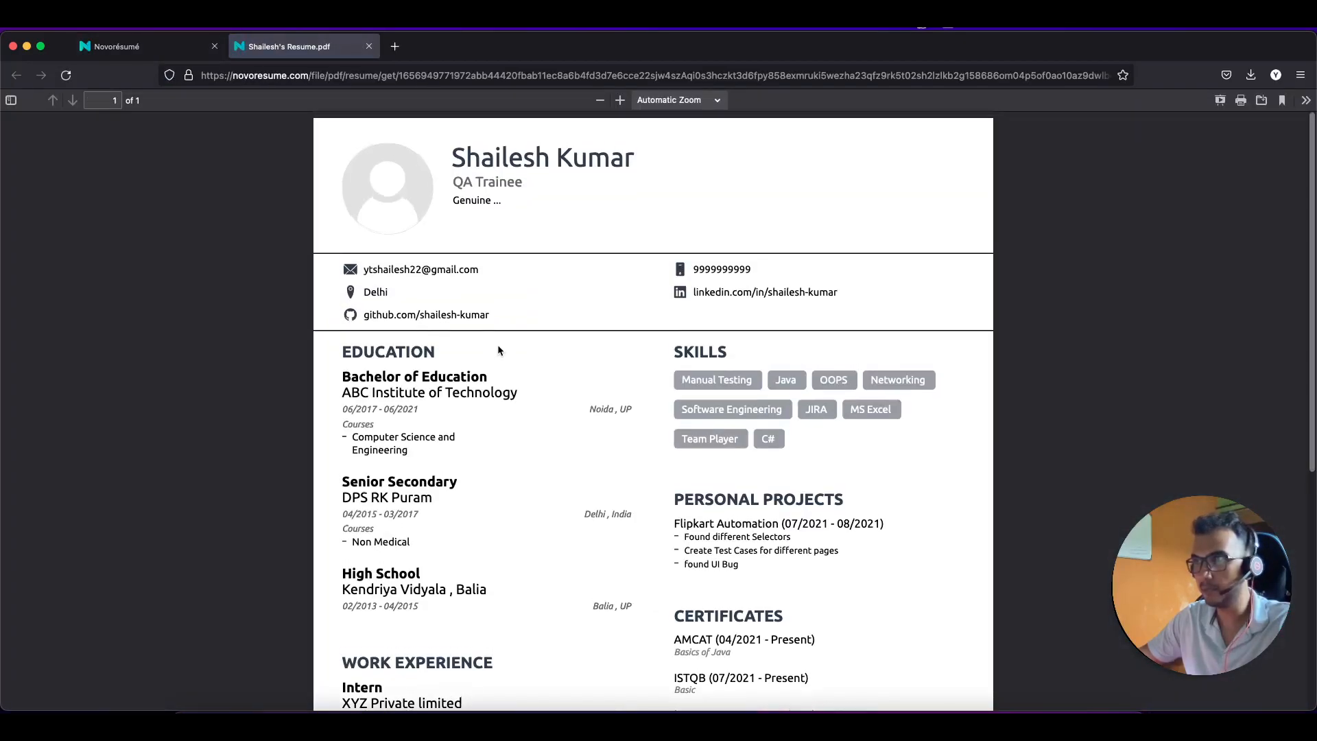
Step: Scroll through the generated one-page resume PDF to check it
scroll(583, 393, "down", 5)
scroll(584, 398, "up", 5)
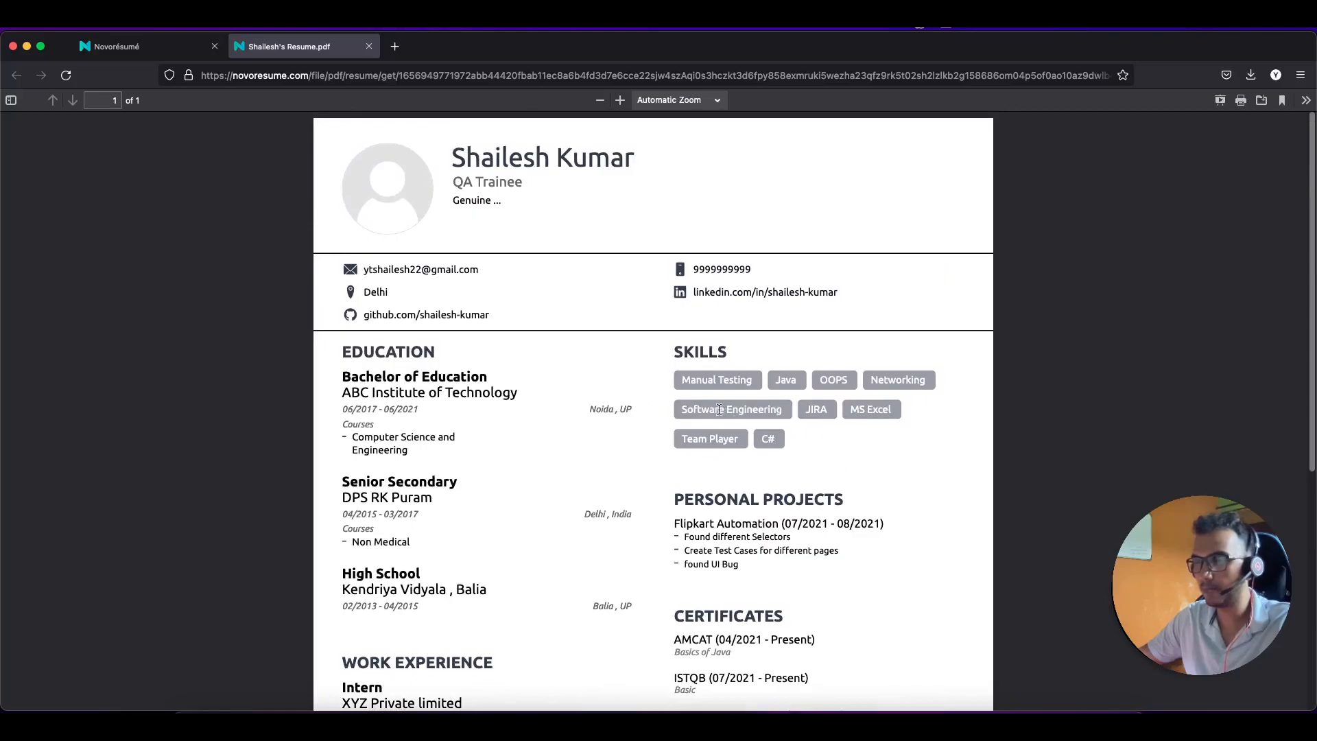
scroll(679, 459, "down", 1)
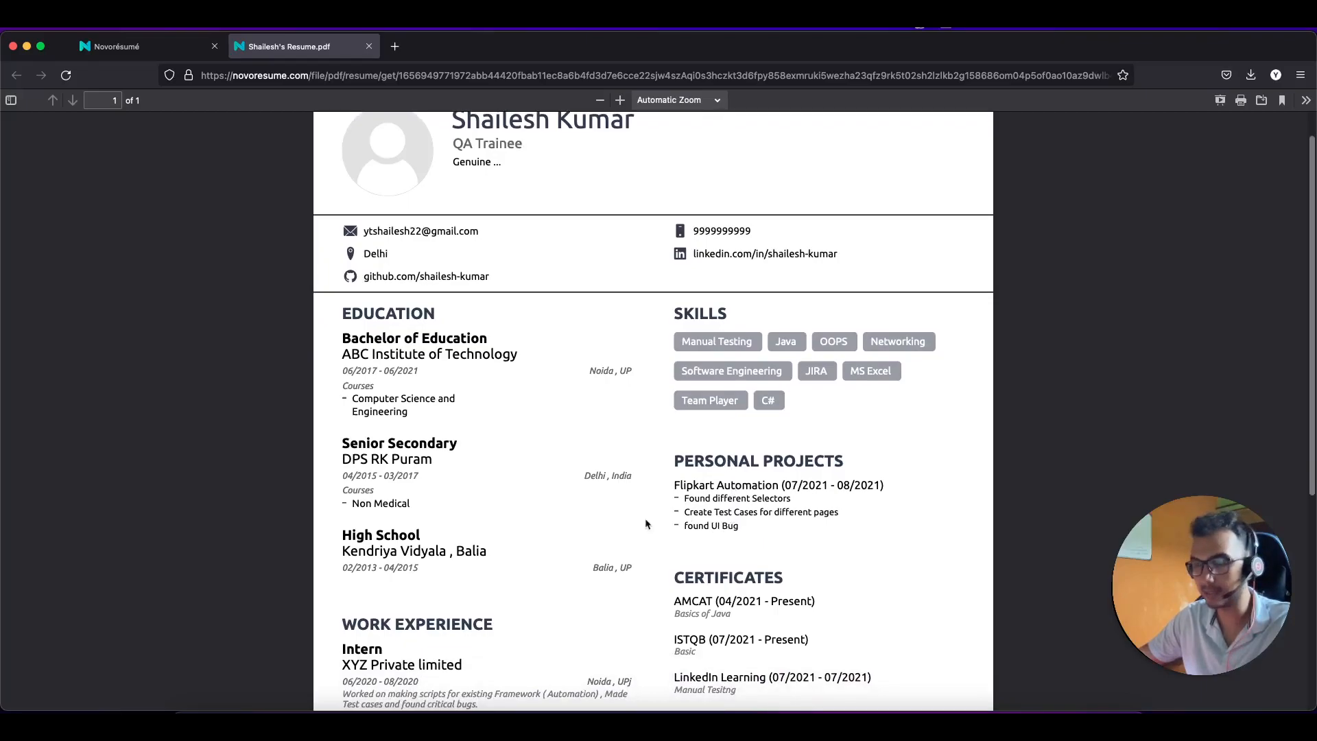
scroll(567, 497, "down", 5)
scroll(567, 495, "up", 6)
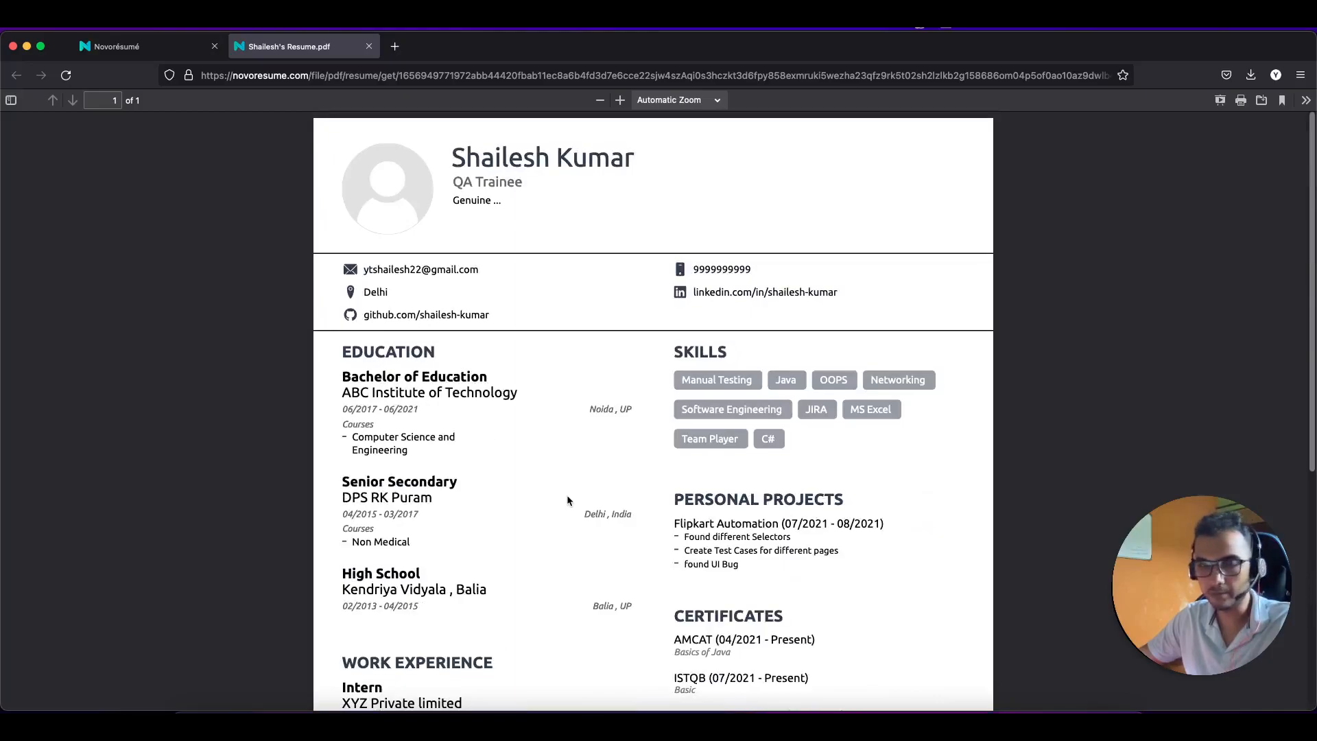
scroll(567, 499, "down", 9)
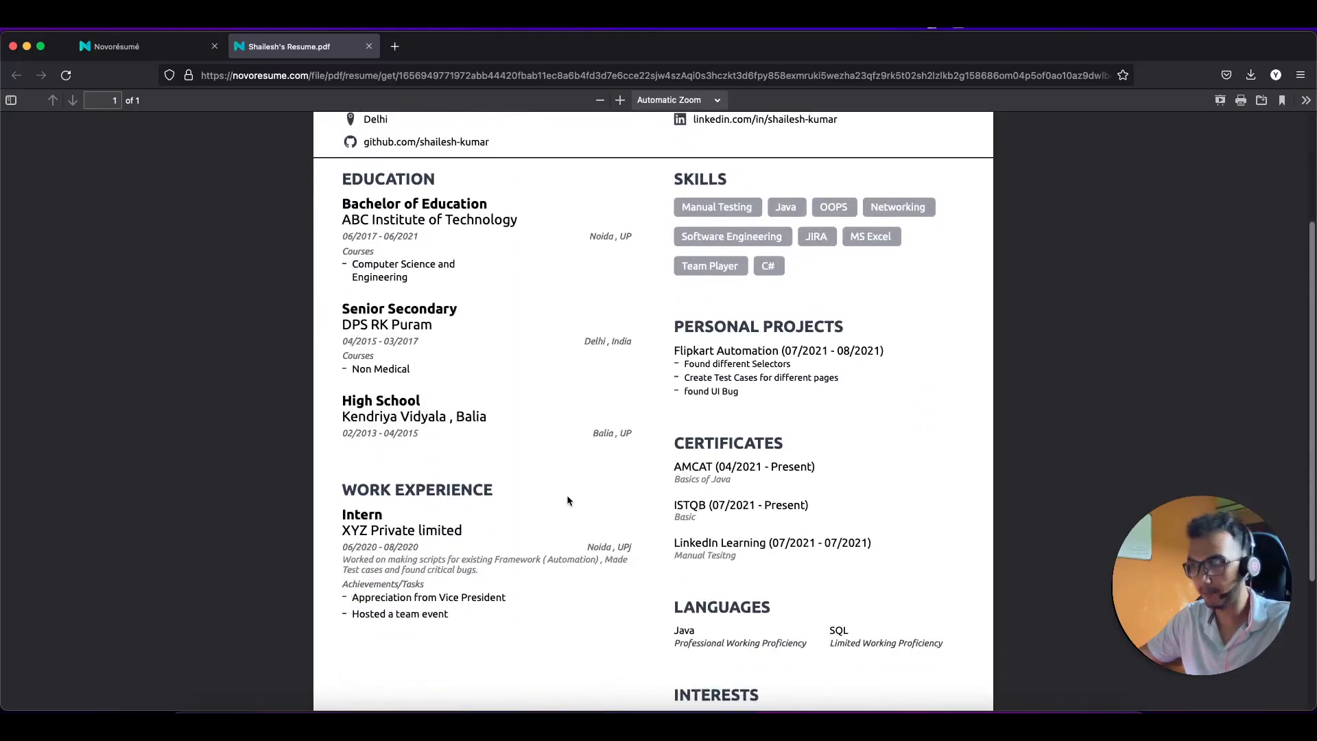
scroll(569, 497, "up", 8)
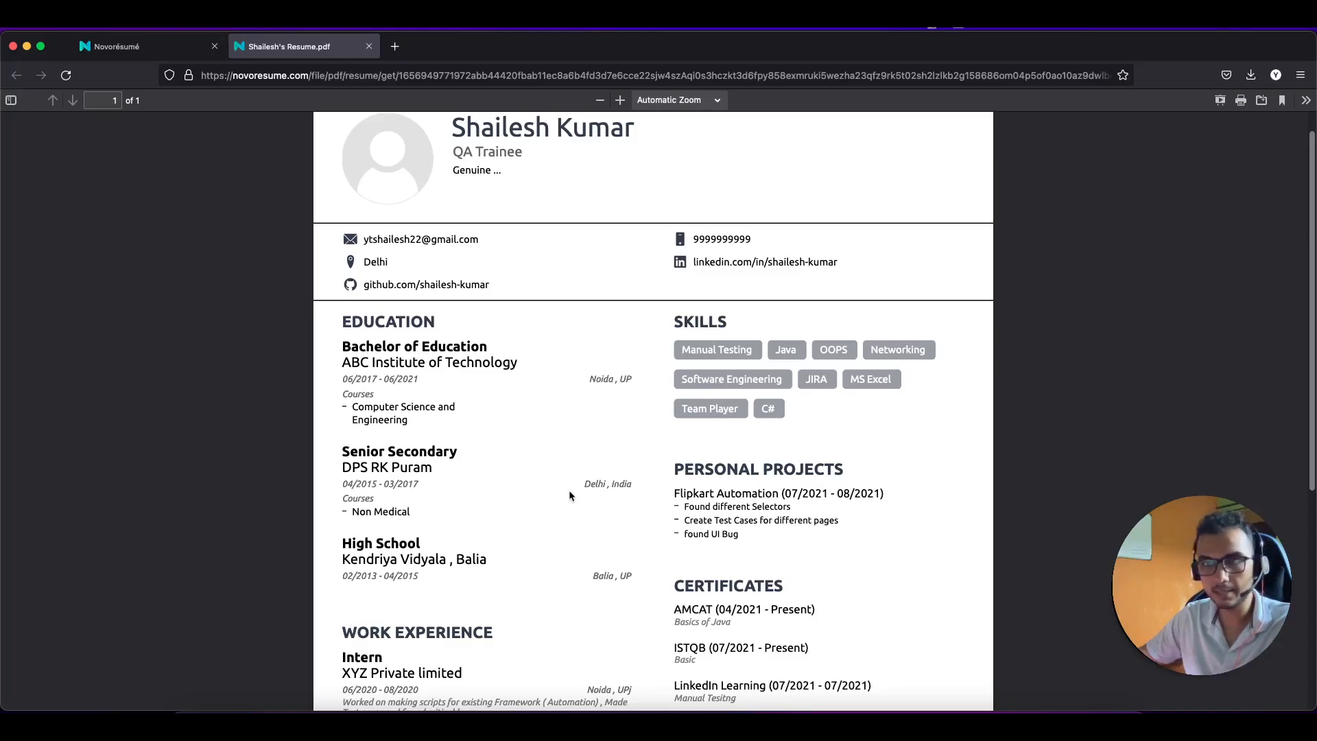
scroll(569, 494, "down", 5)
scroll(569, 491, "up", 5)
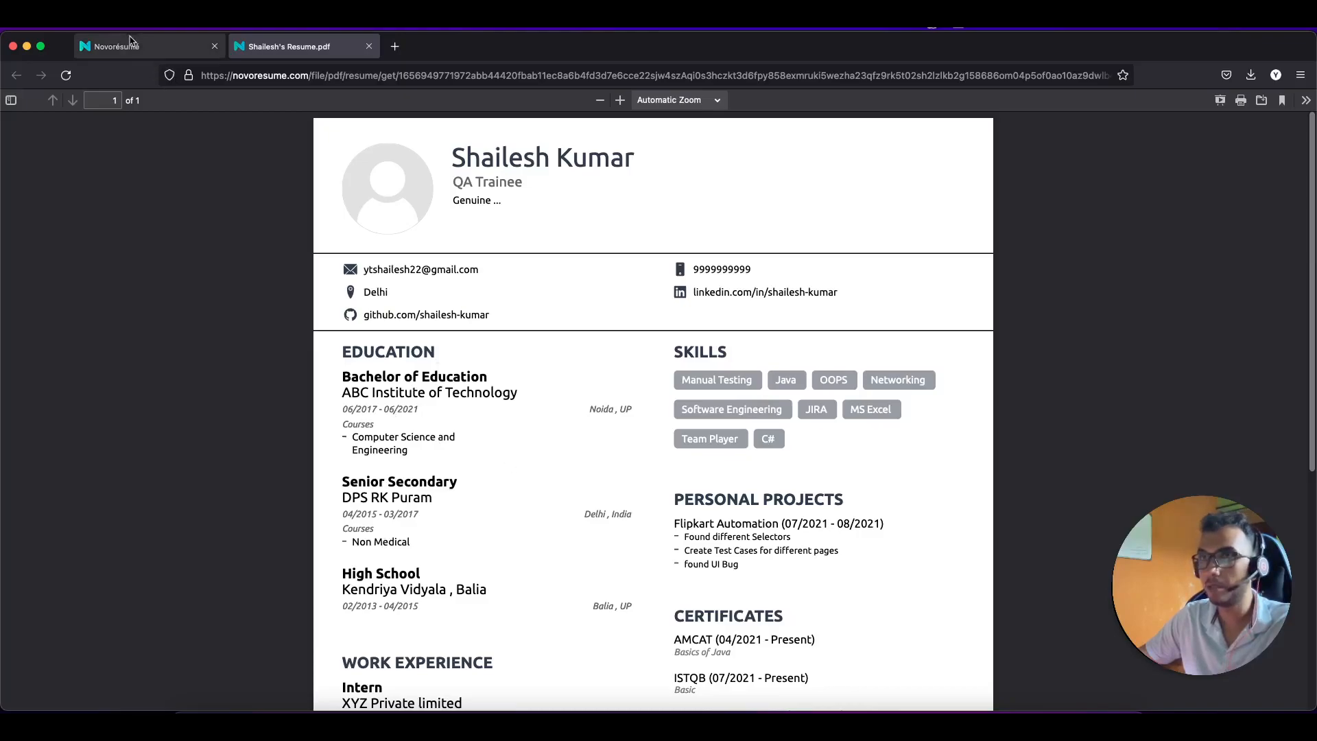
Step: Return to the Novorésumé editor tab and scroll down the resume
left_click(117, 46)
scroll(438, 423, "down", 4)
scroll(438, 422, "down", 3)
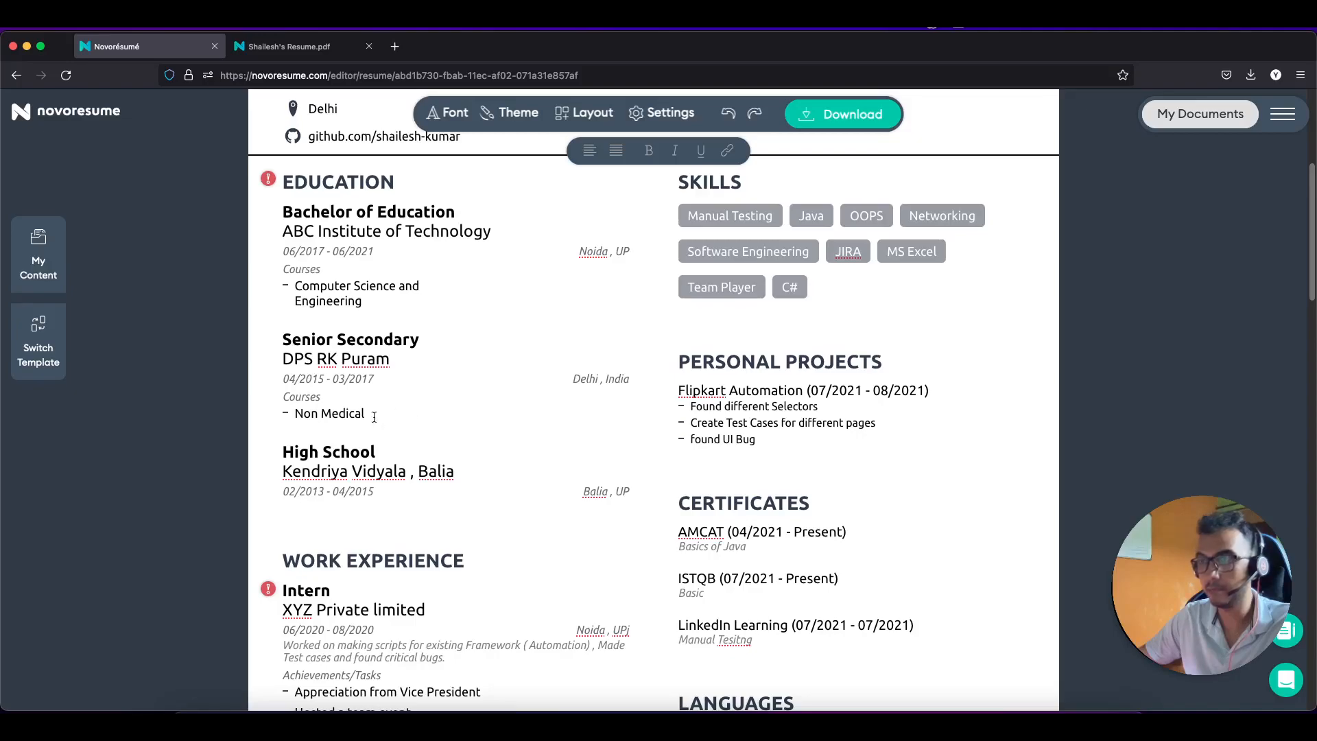
Step: Add 'Scored 90% , District topper' as the High School course line, correcting the misspelling
left_click(391, 457)
left_click(353, 587)
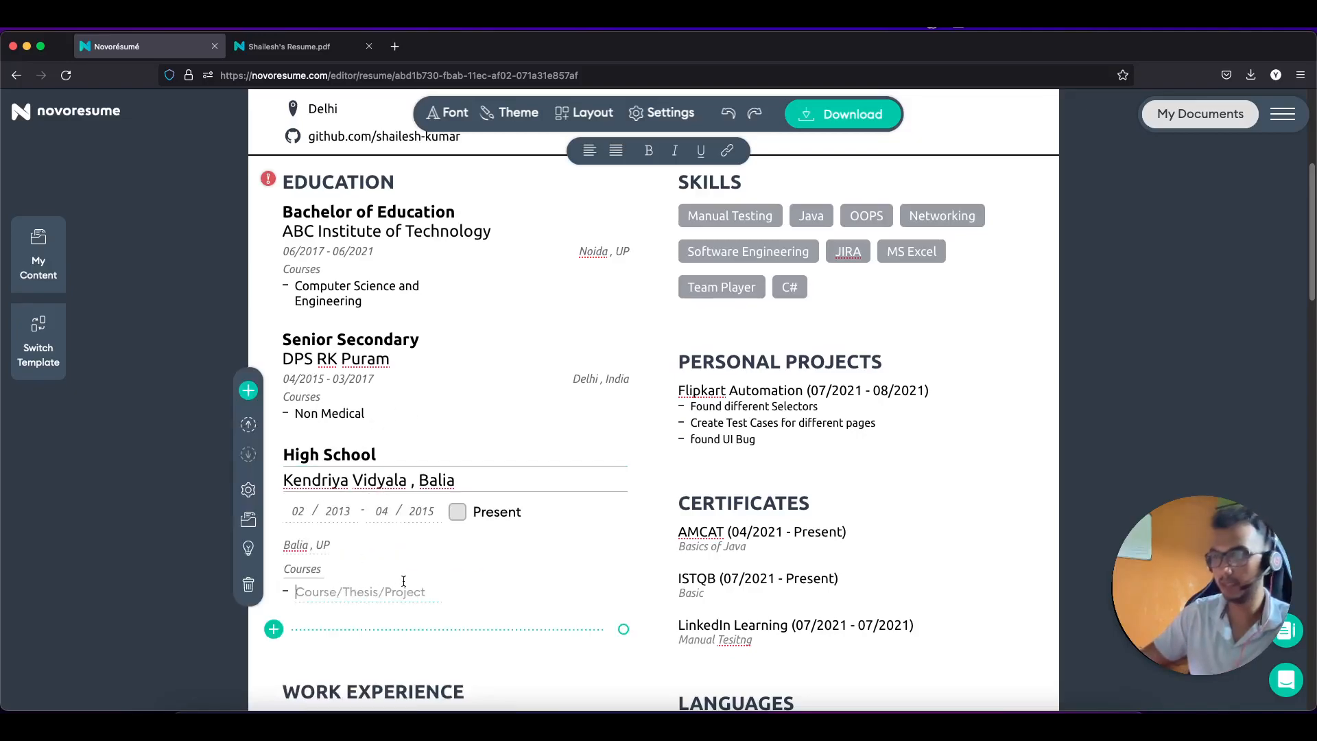
type("90")
key("BackSpace")
key("BackSpace")
type("Scored")
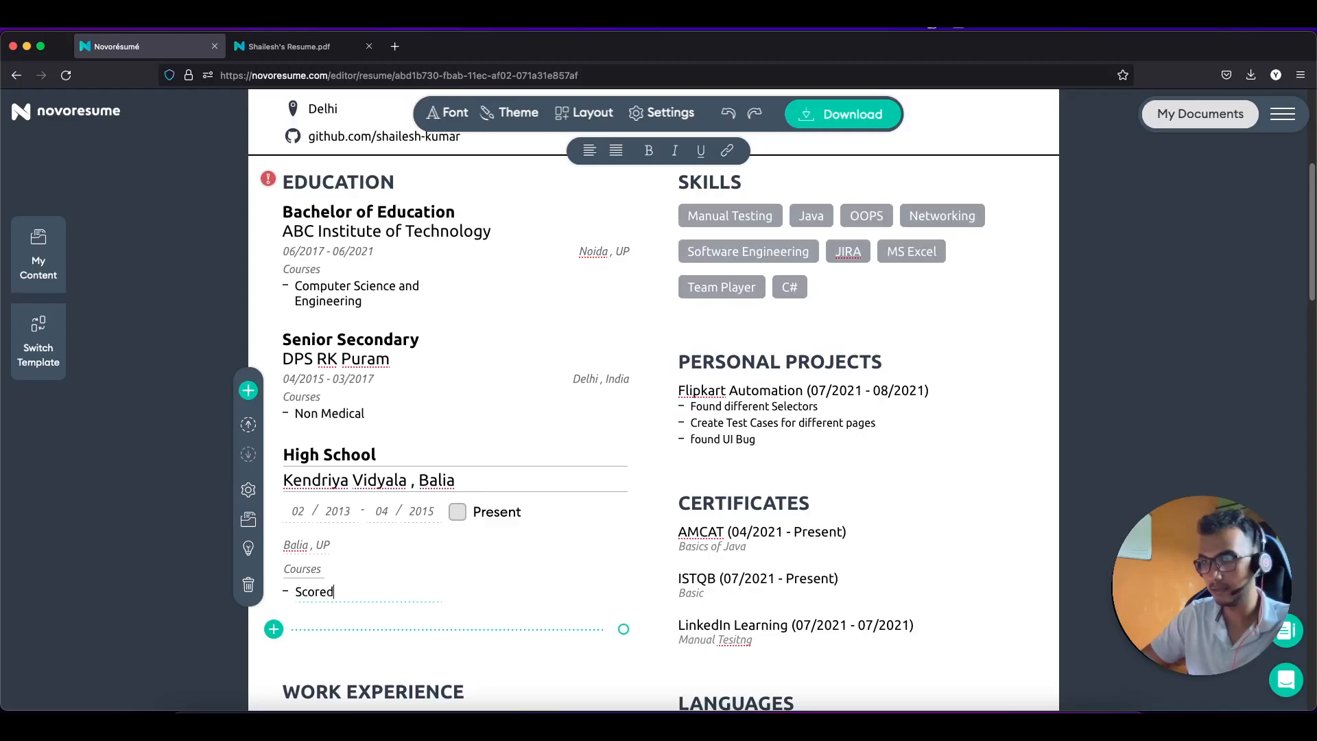
type(" 90% ")
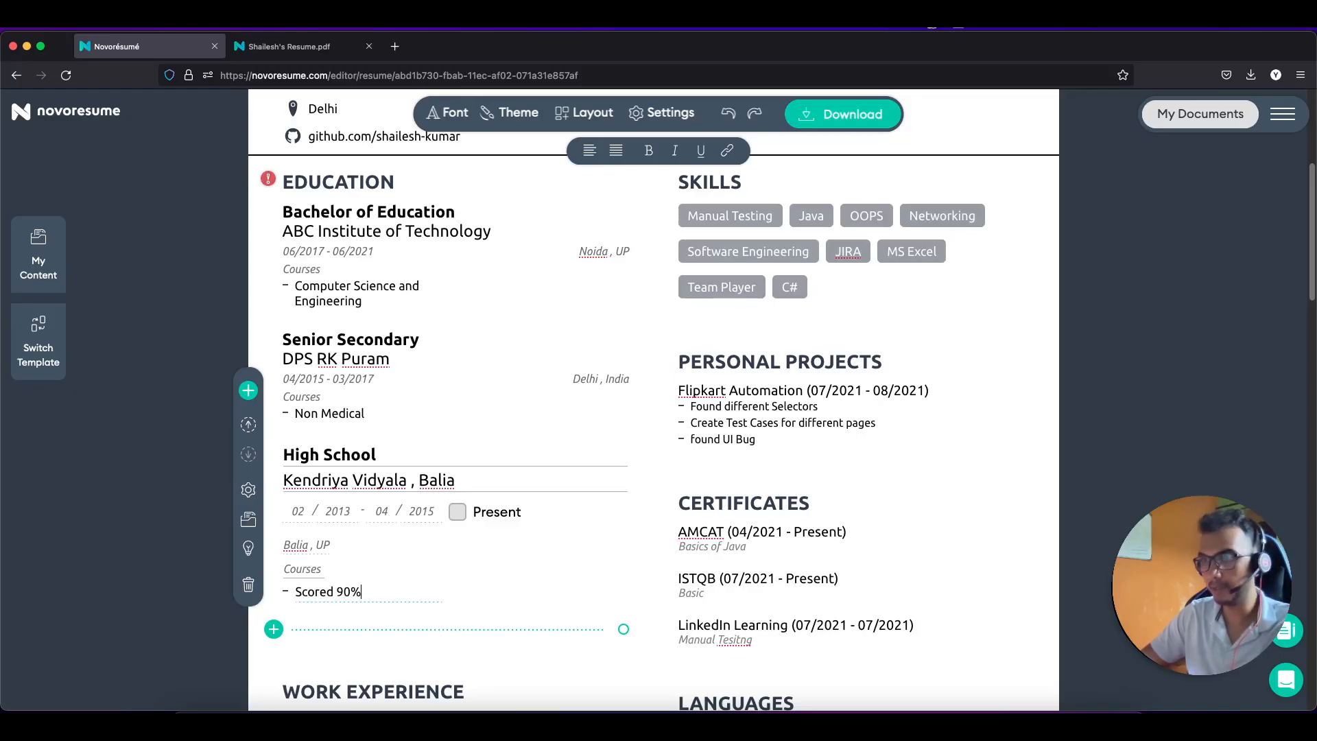
type(", ")
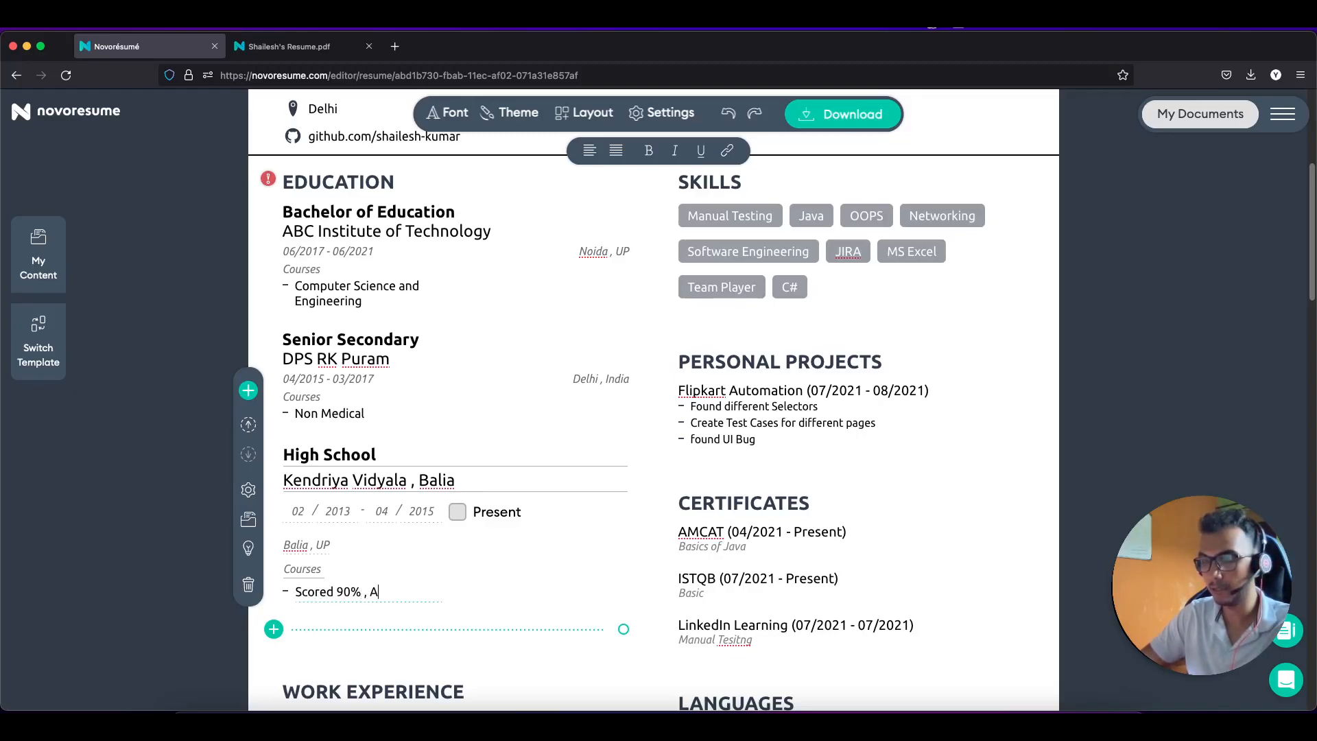
type("Disctrict topper")
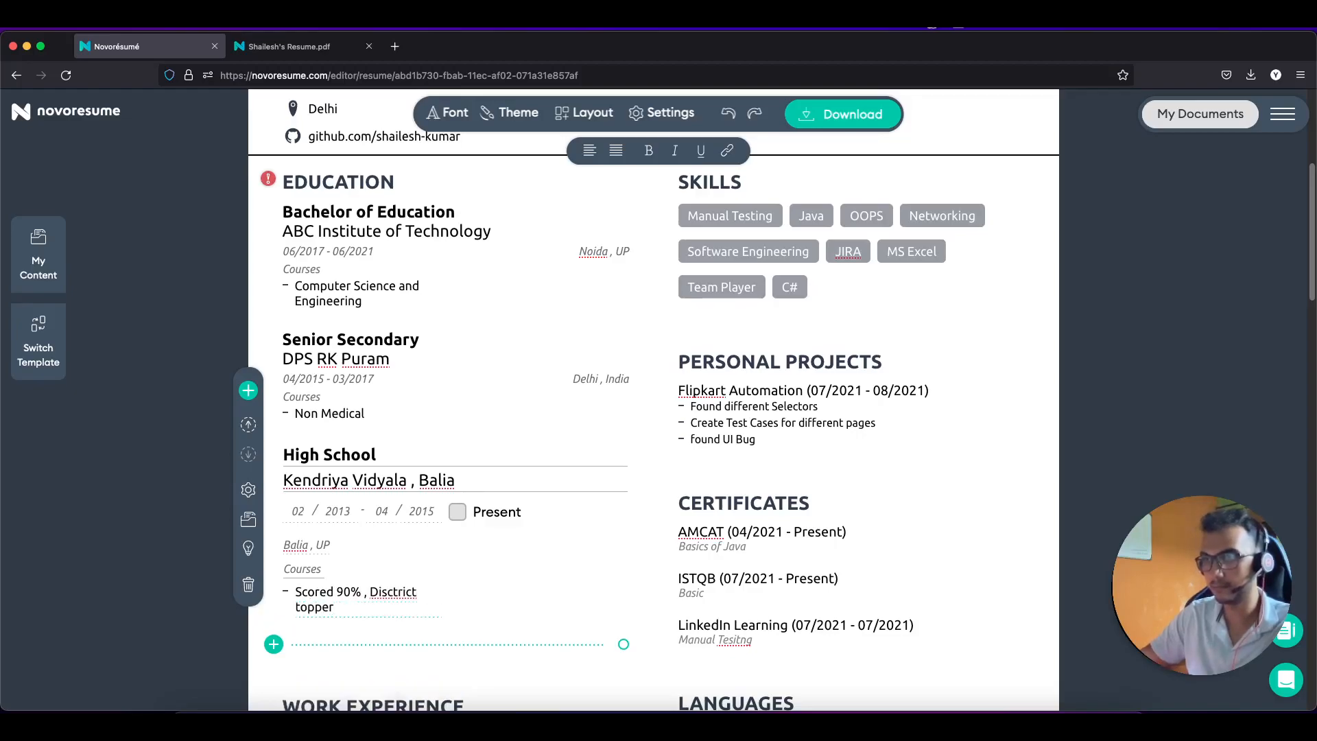
right_click(386, 591)
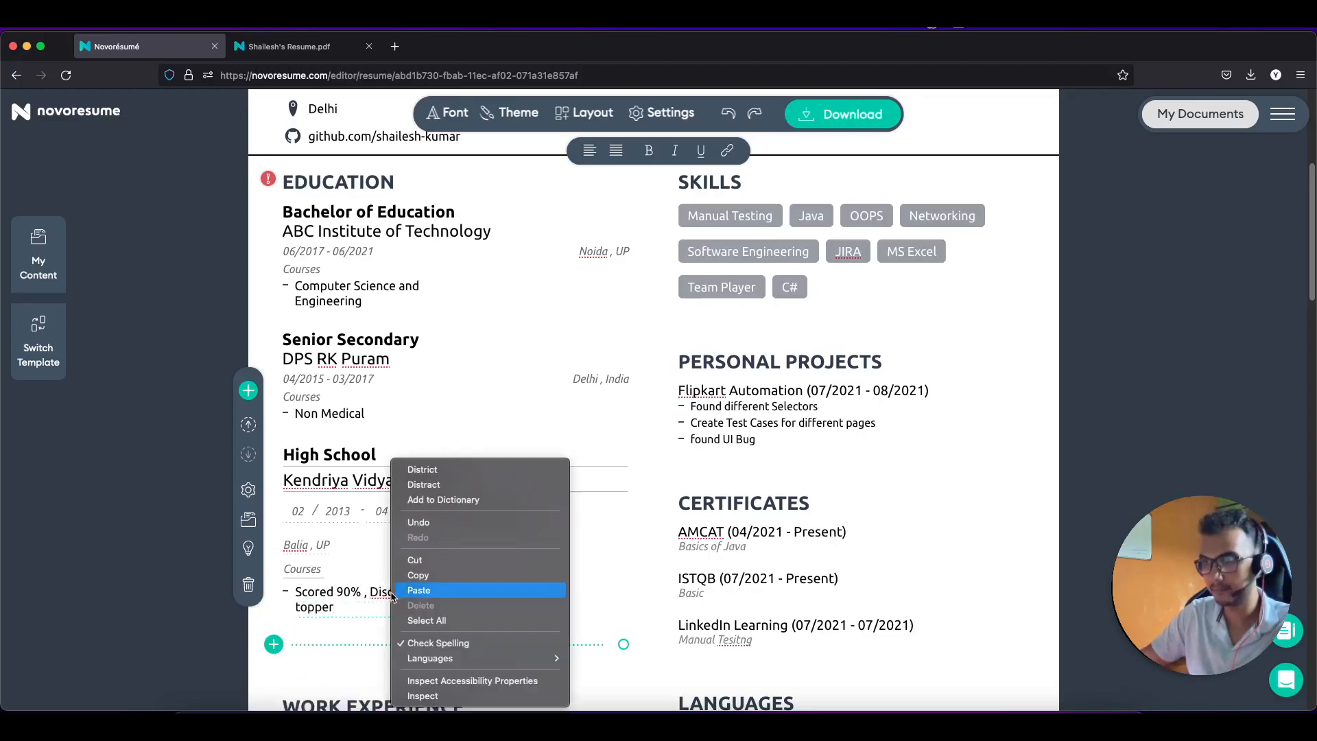
left_click(449, 470)
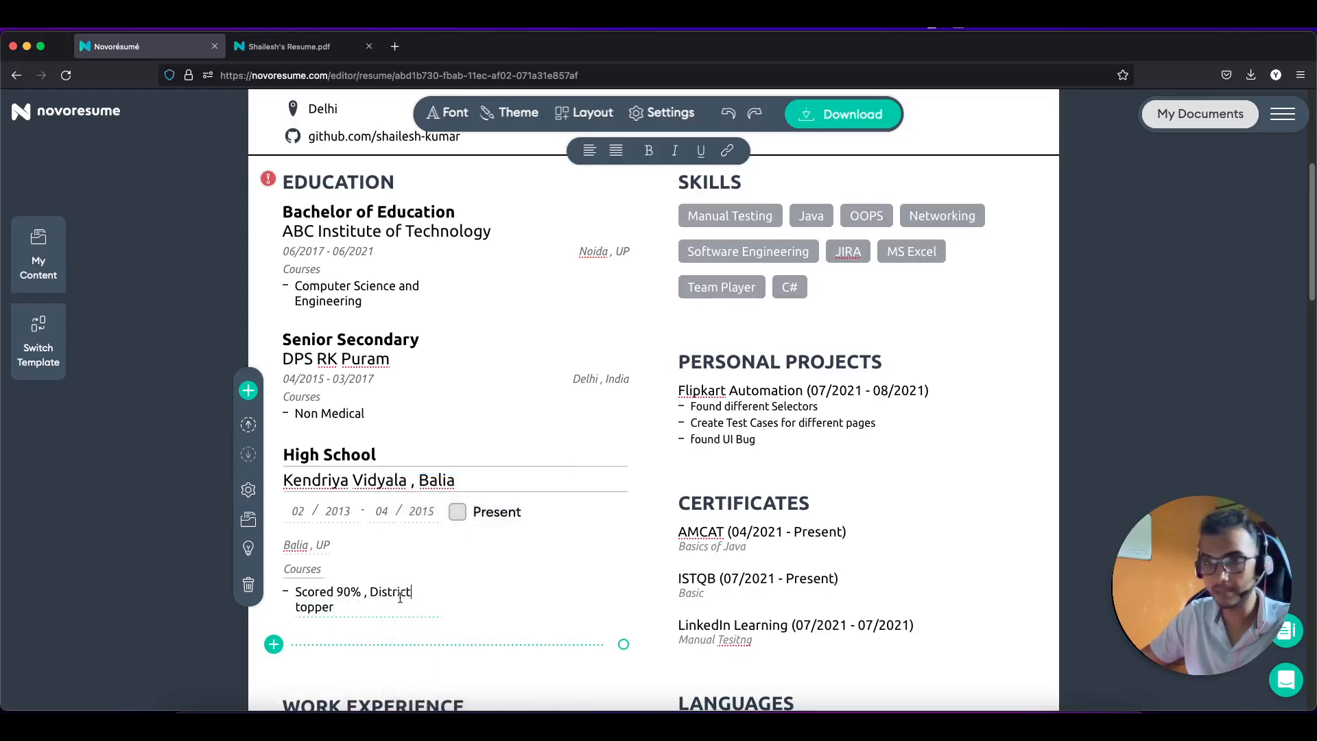
Step: Download the updated resume as a PDF, opening it in a new tab
scroll(521, 529, "down", 1)
scroll(521, 529, "up", 4)
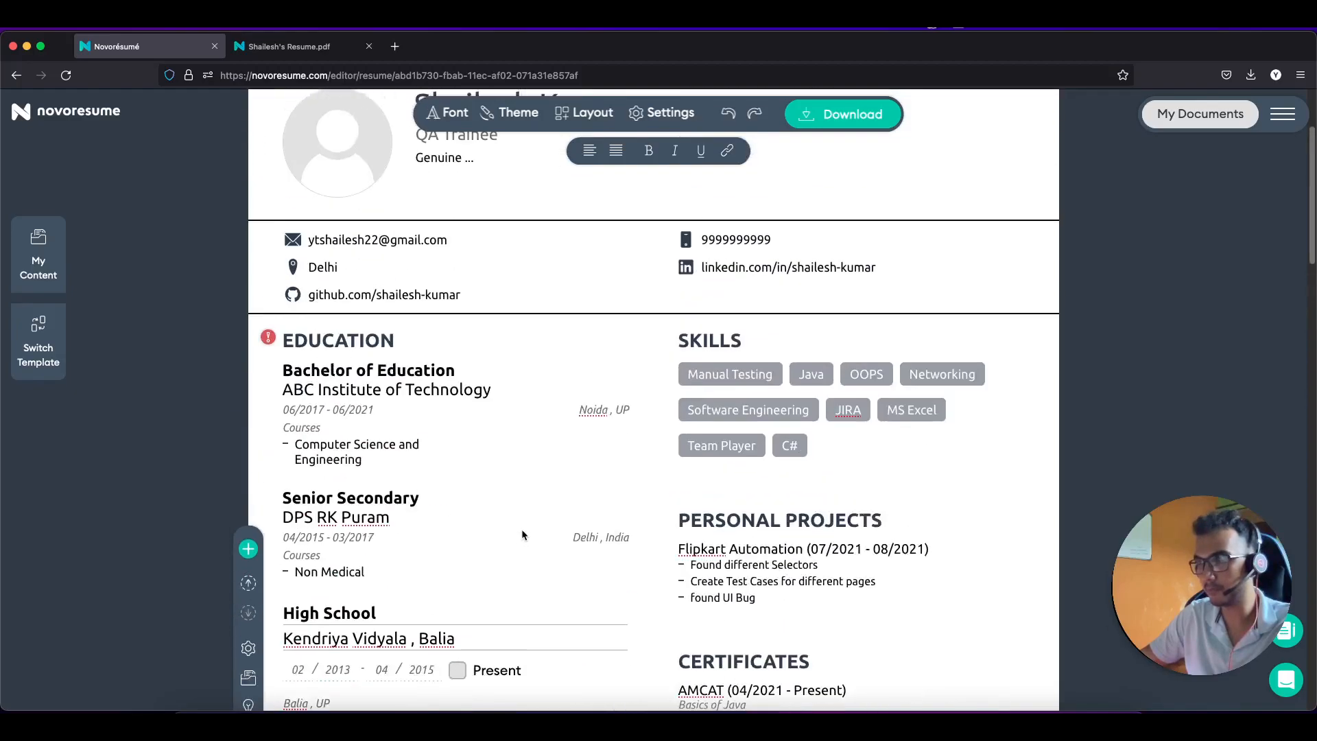
scroll(522, 530, "down", 2)
scroll(521, 529, "down", 3)
scroll(521, 529, "up", 6)
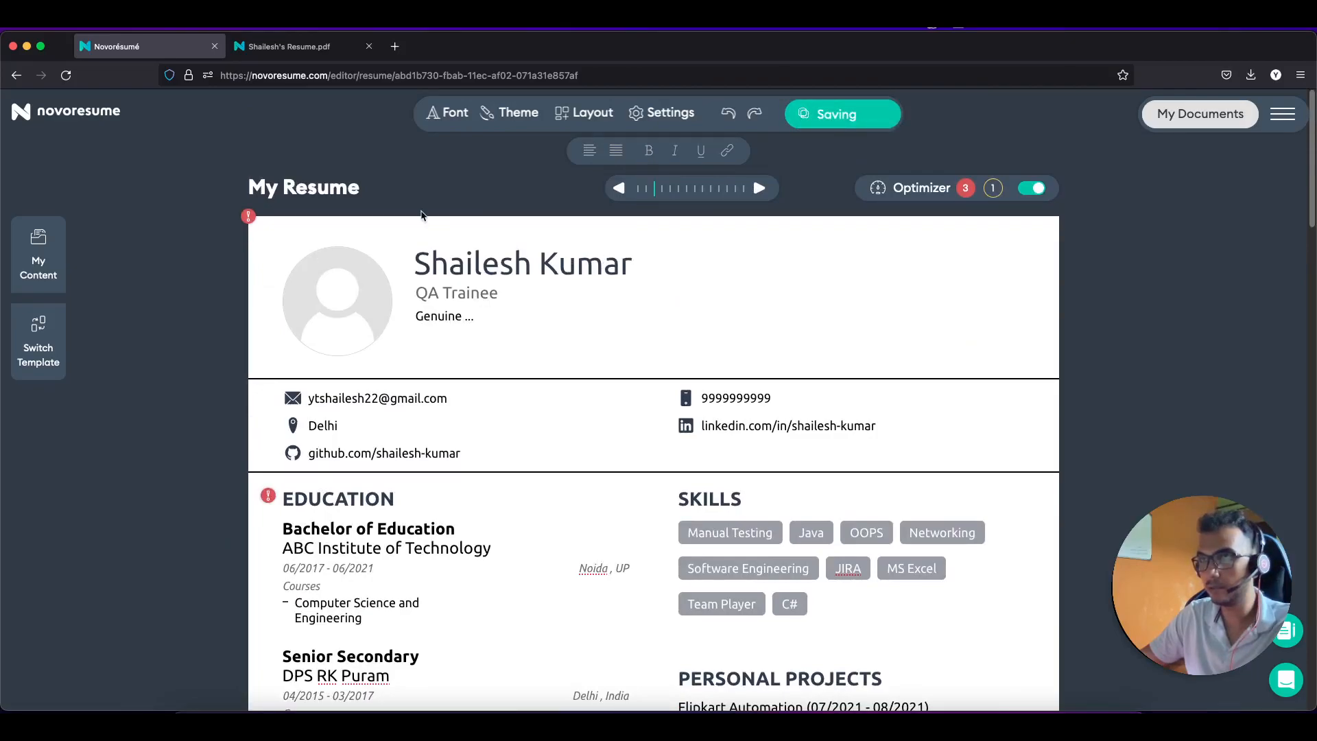
left_click(830, 118)
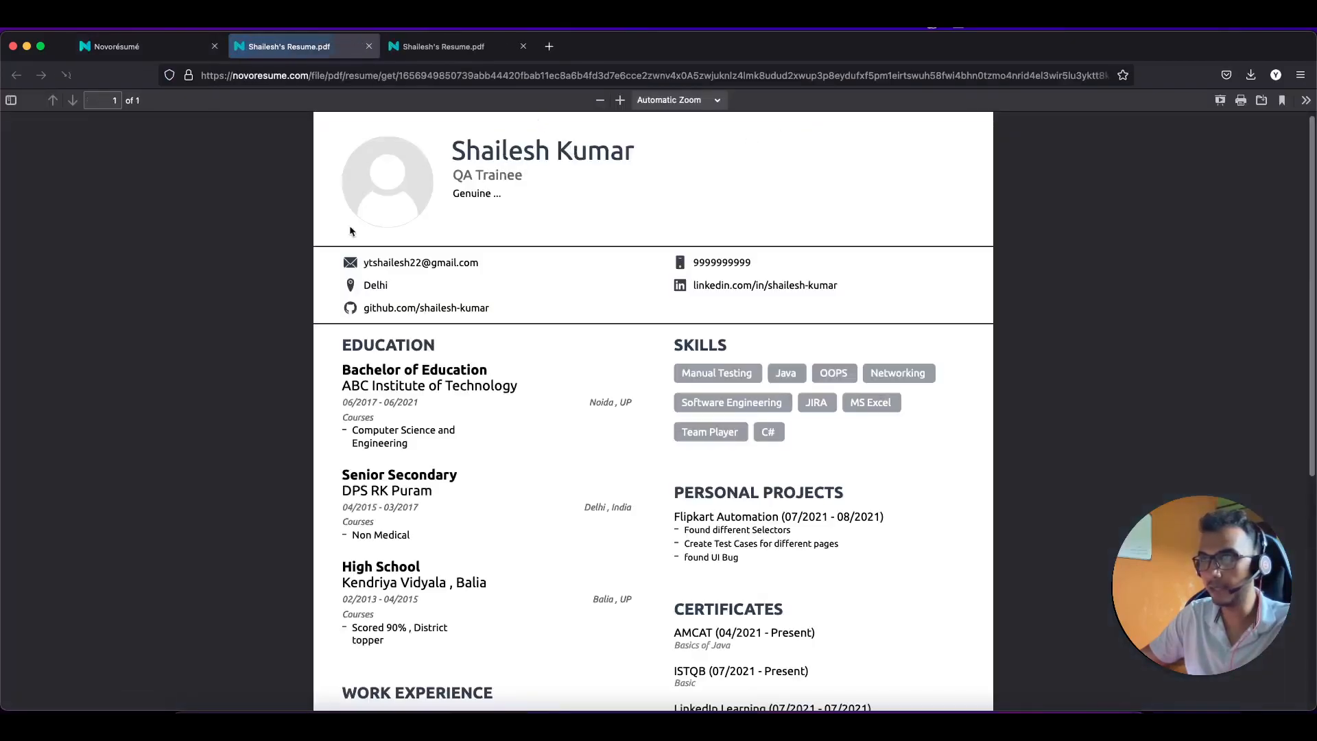
left_click(147, 48)
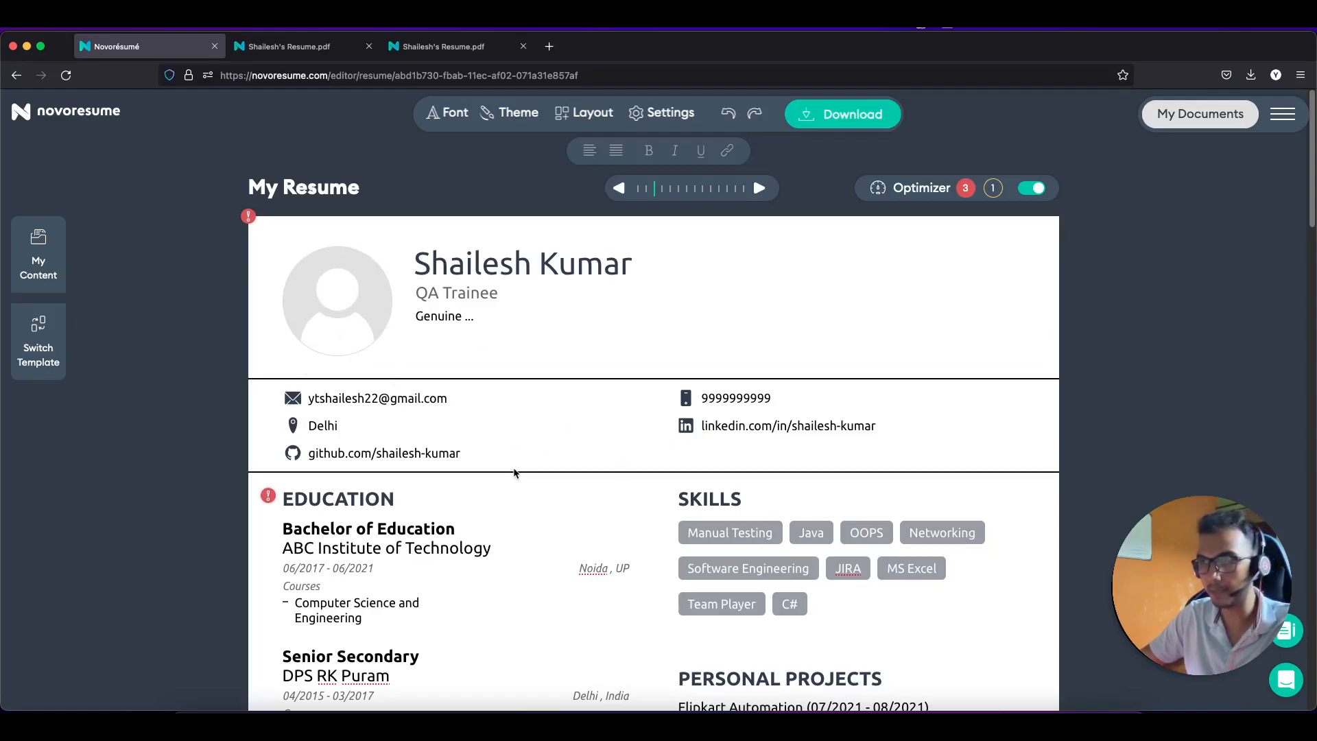
scroll(514, 472, "down", 6)
scroll(514, 469, "up", 3)
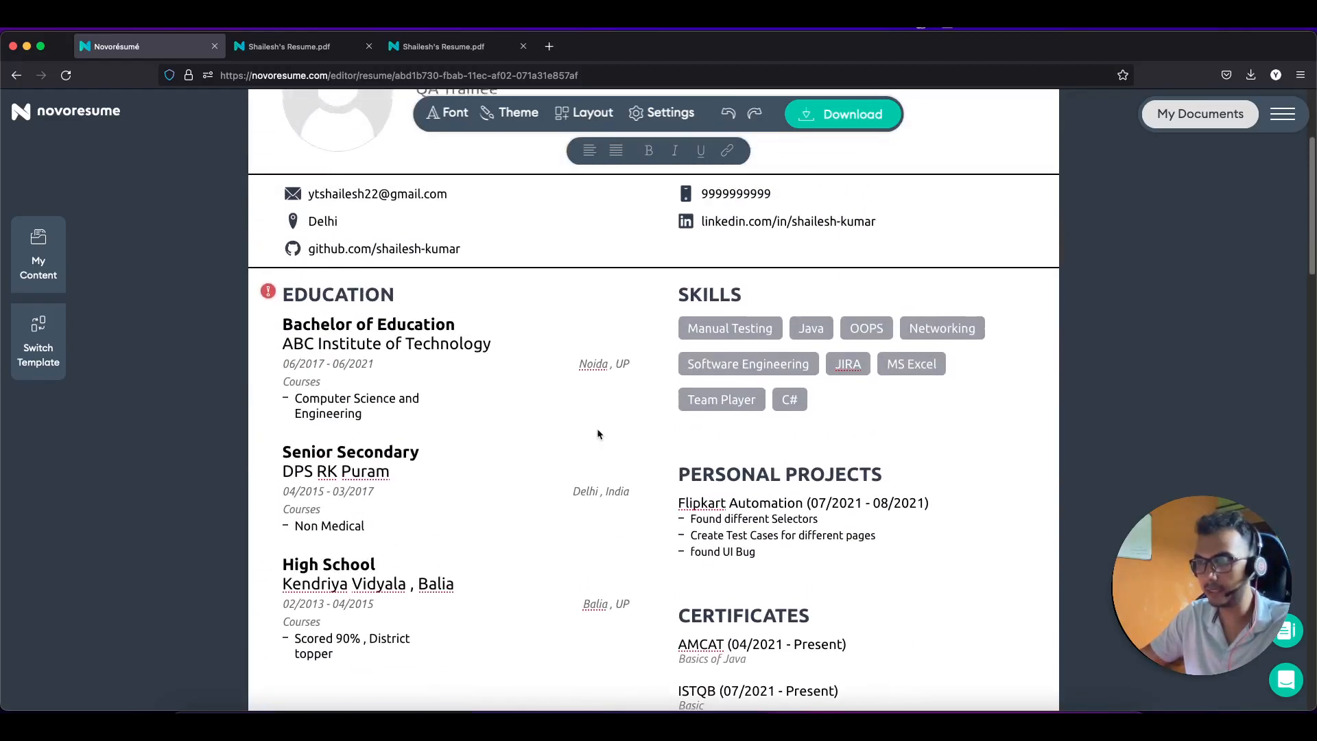
key("ctrl+Tab")
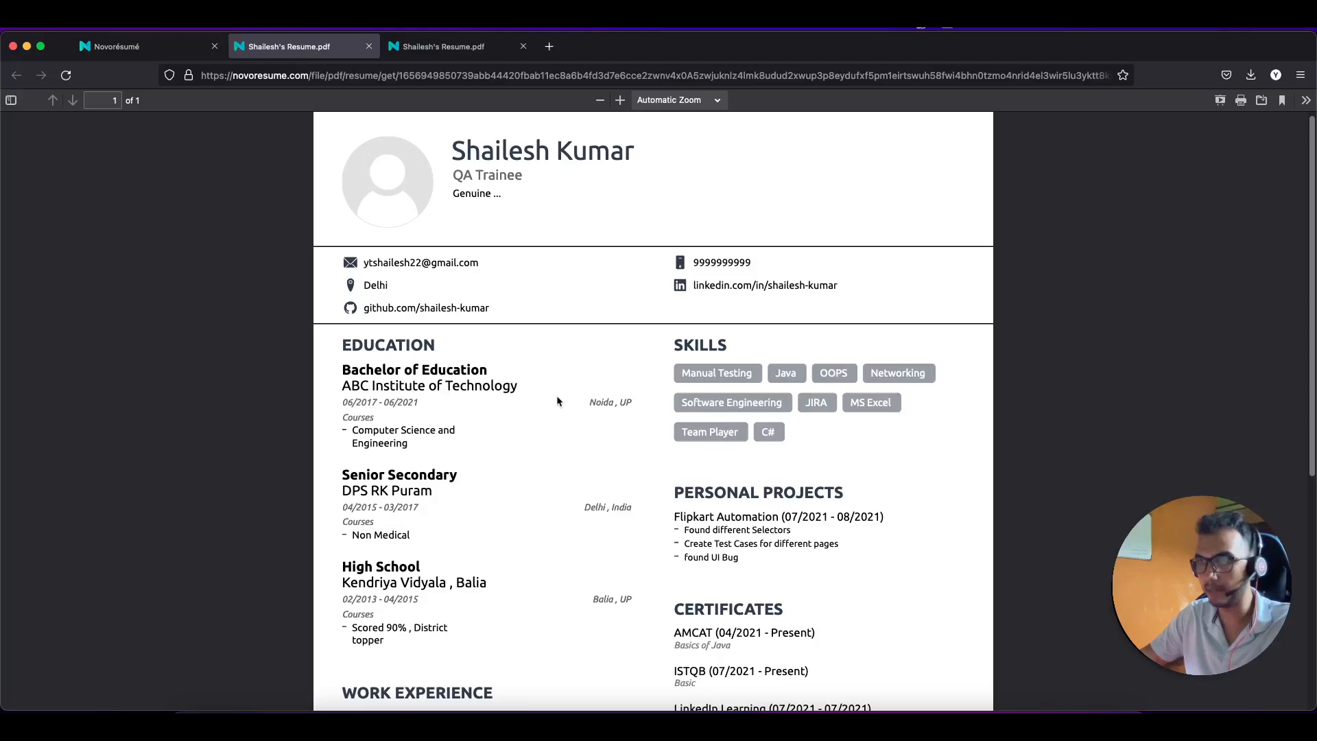
scroll(558, 401, "down", 5)
scroll(558, 401, "up", 6)
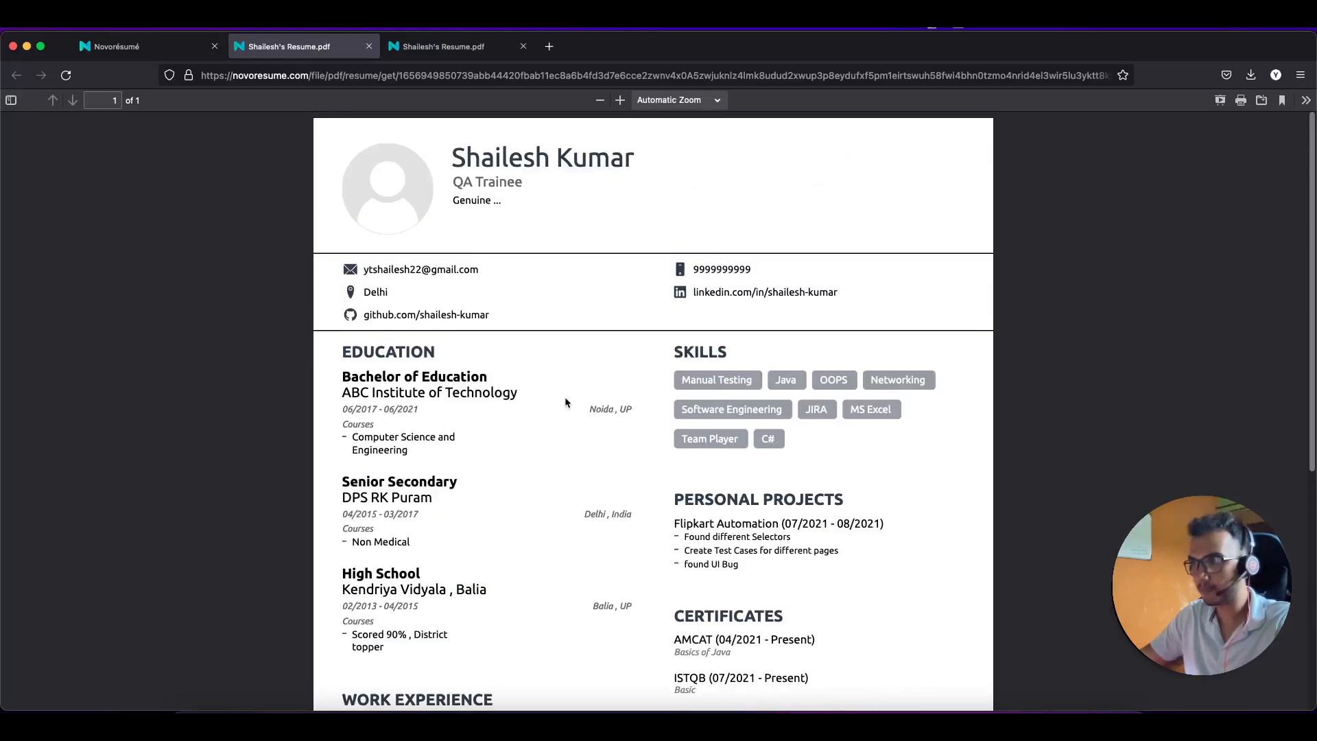
scroll(614, 406, "down", 4)
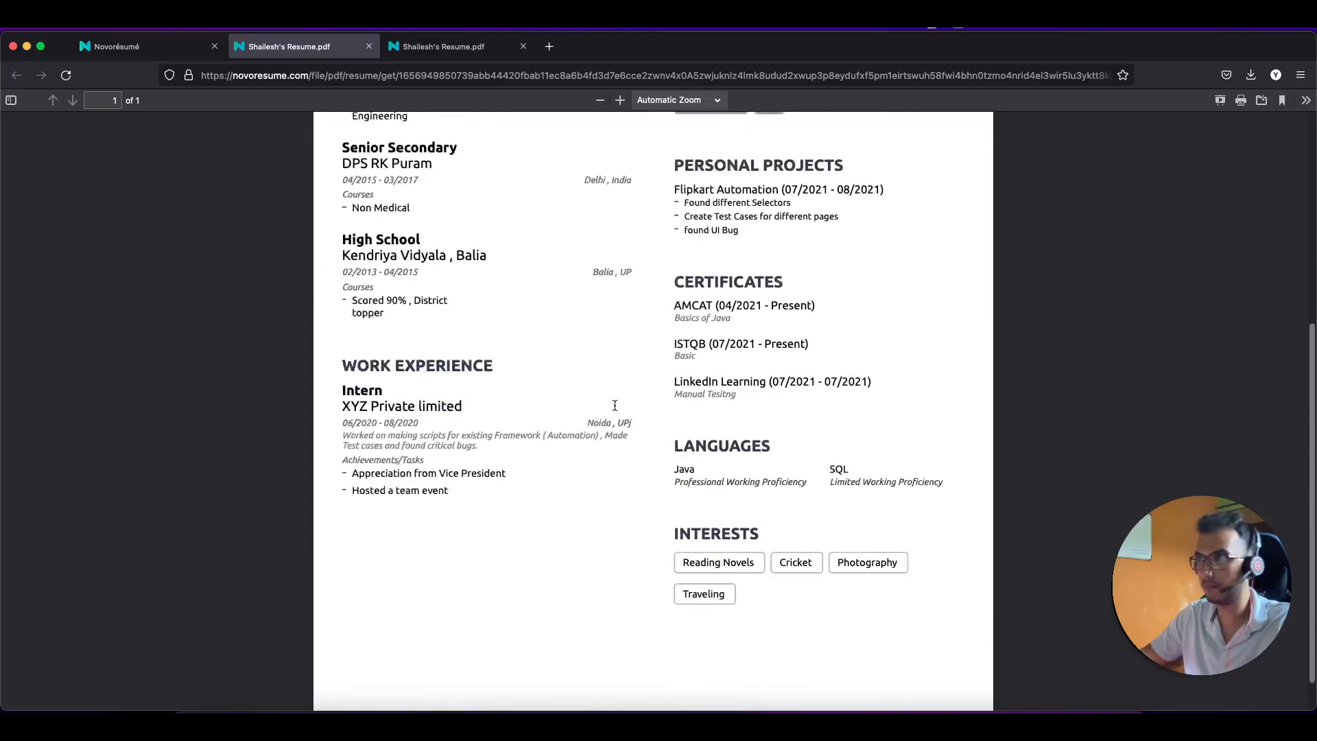
scroll(616, 409, "up", 2)
scroll(616, 409, "up", 2)
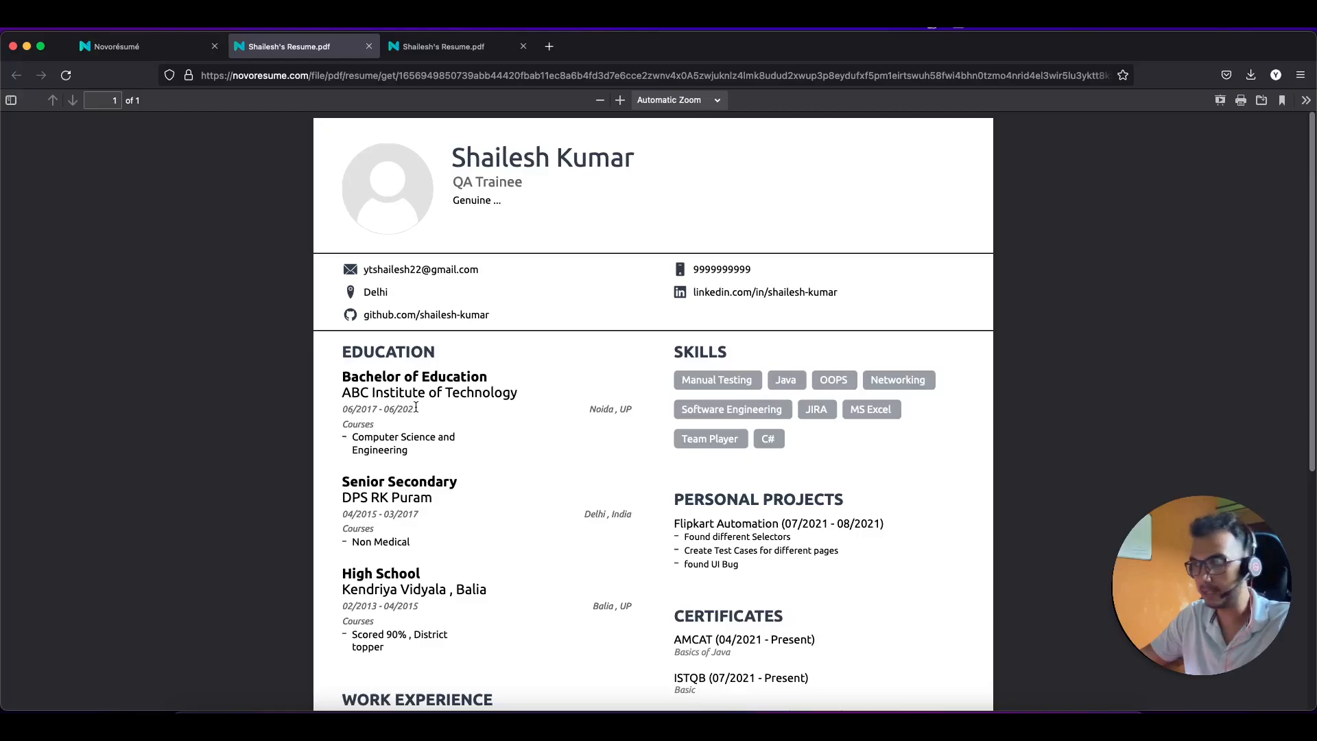
scroll(416, 407, "down", 5)
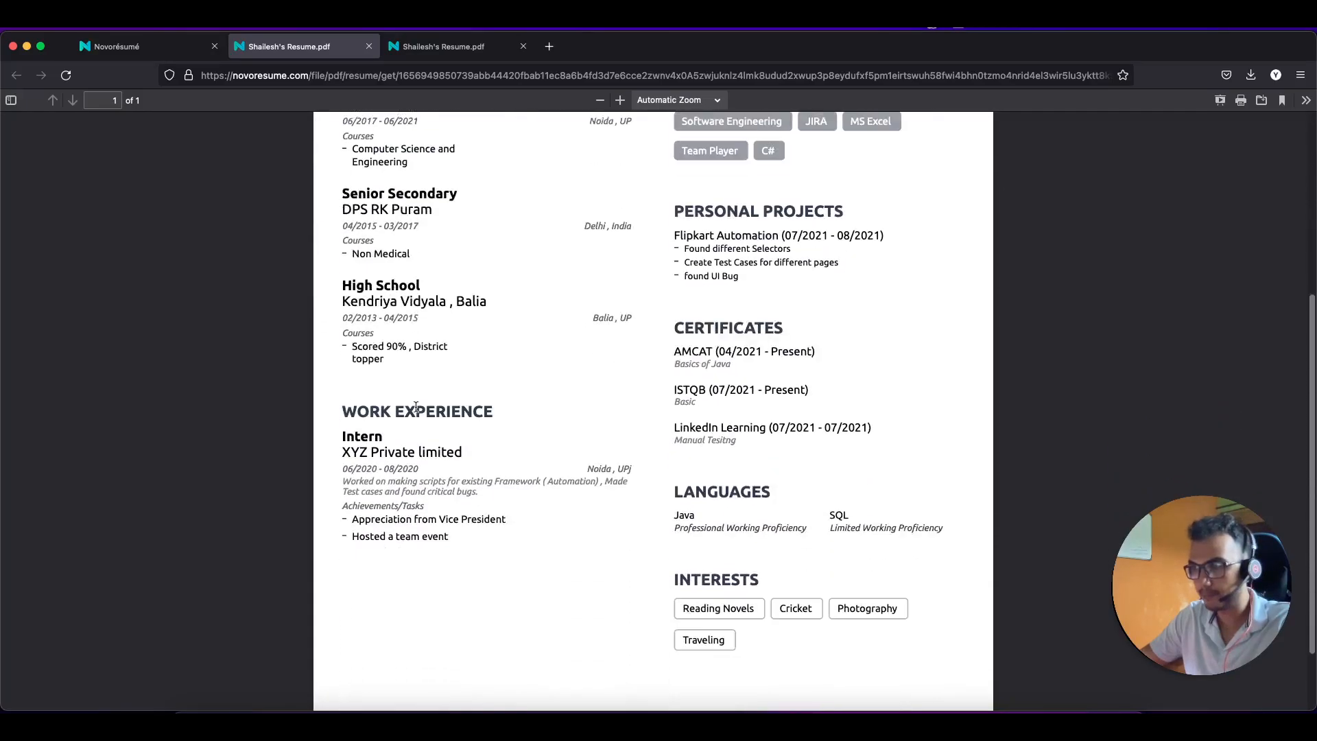
scroll(416, 408, "down", 1)
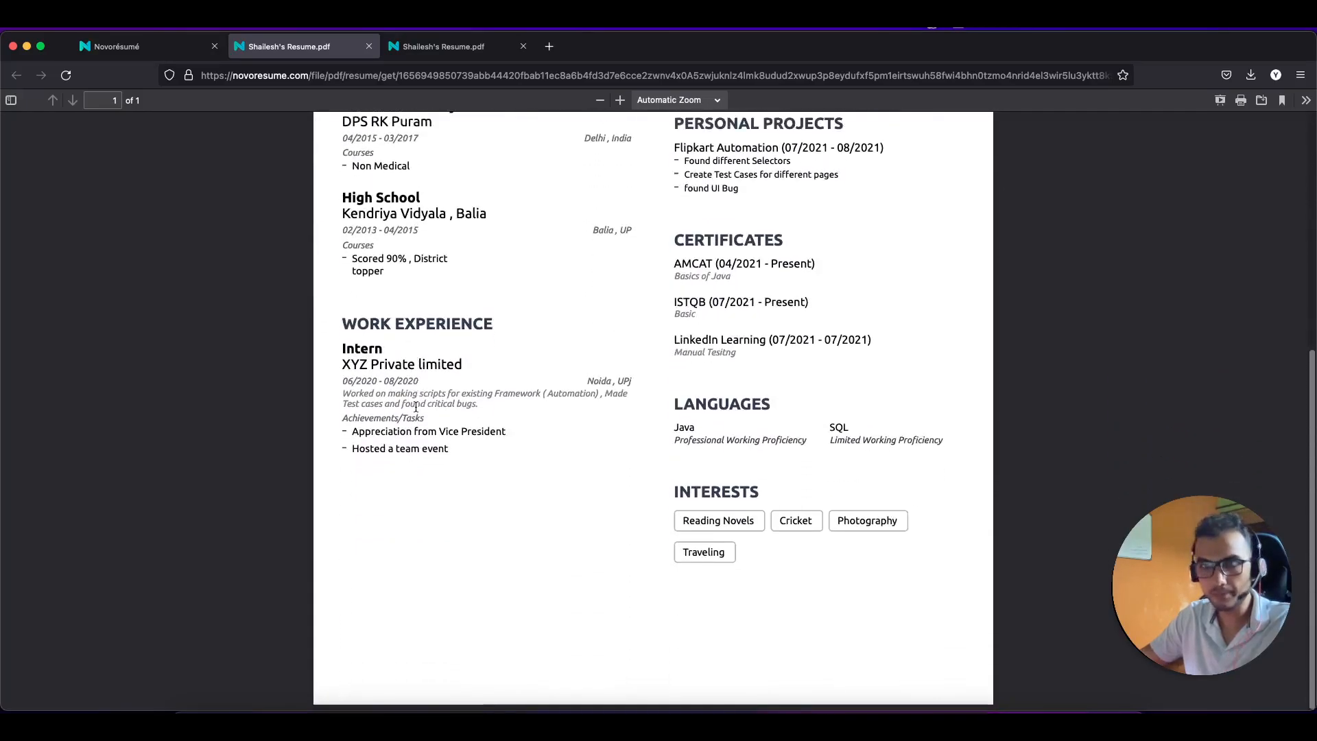